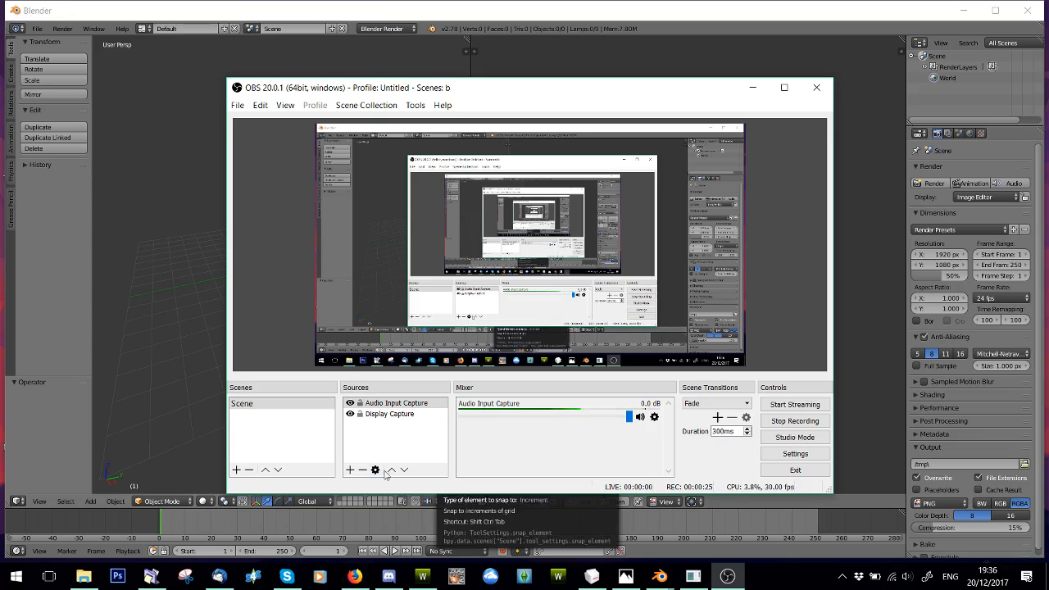
Switch to TSR Workshop and start a new project that imports from a .package file.
left_click(423, 577)
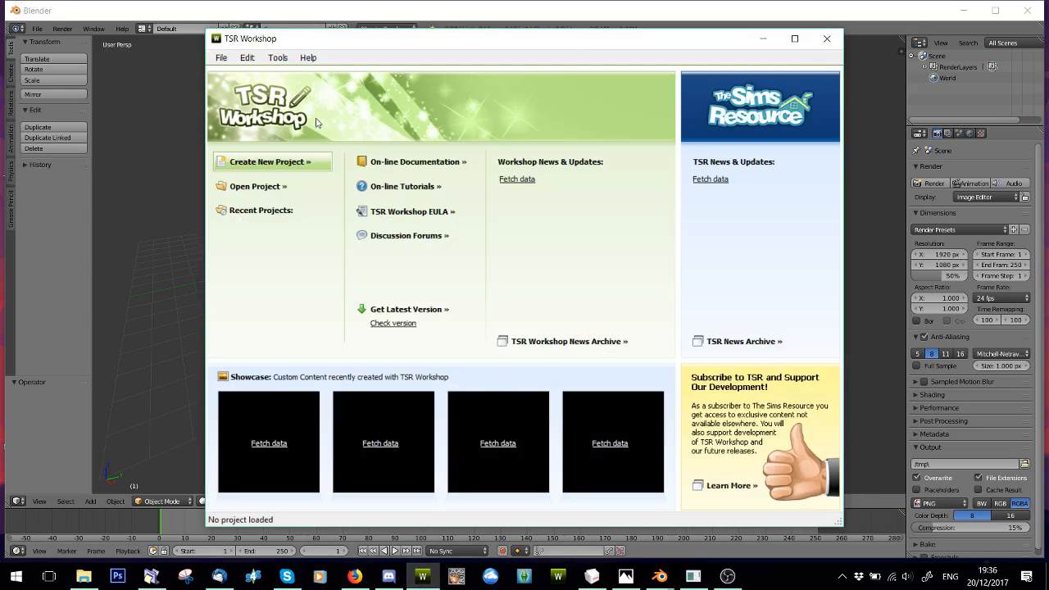
left_click_drag(371, 44, 340, 46)
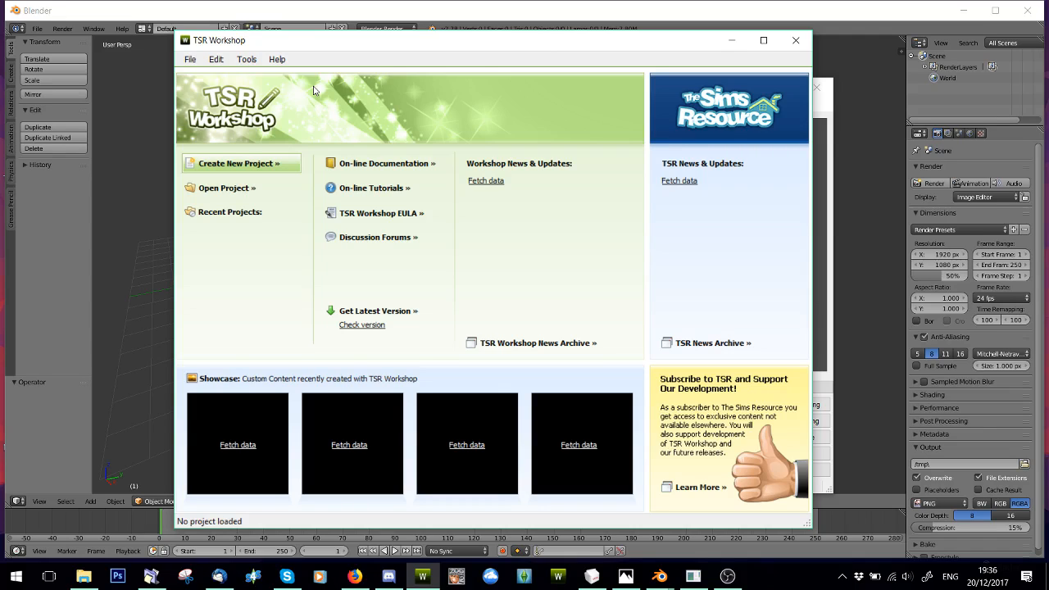
left_click(242, 165)
left_click(246, 305)
left_click(685, 423)
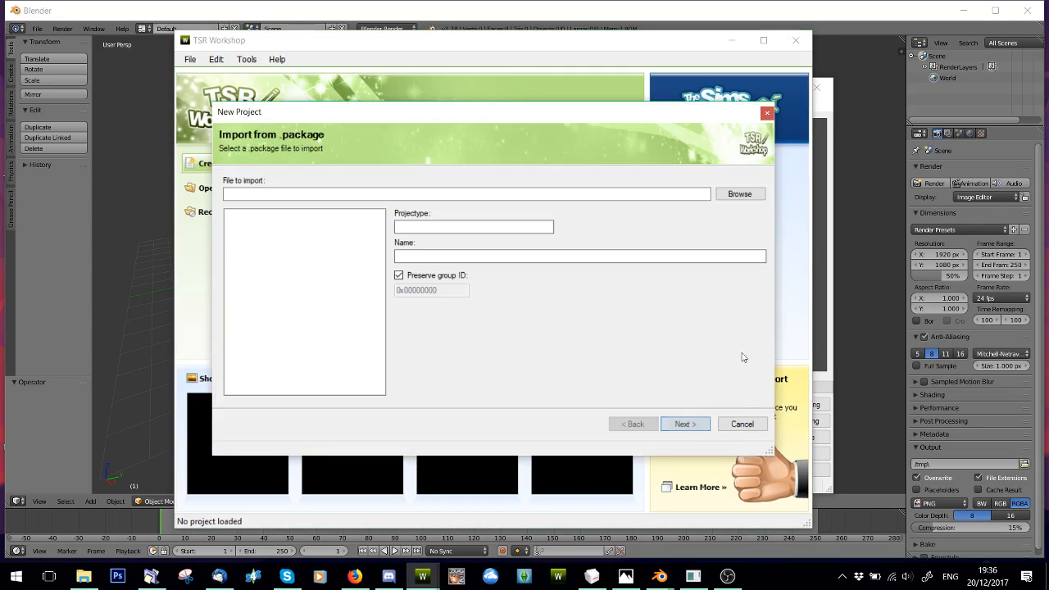
Import CAS_top_am_ChisamiAMTopCheckShirt.package from the Downloads folder and finish creating the clothing project.
left_click(730, 197)
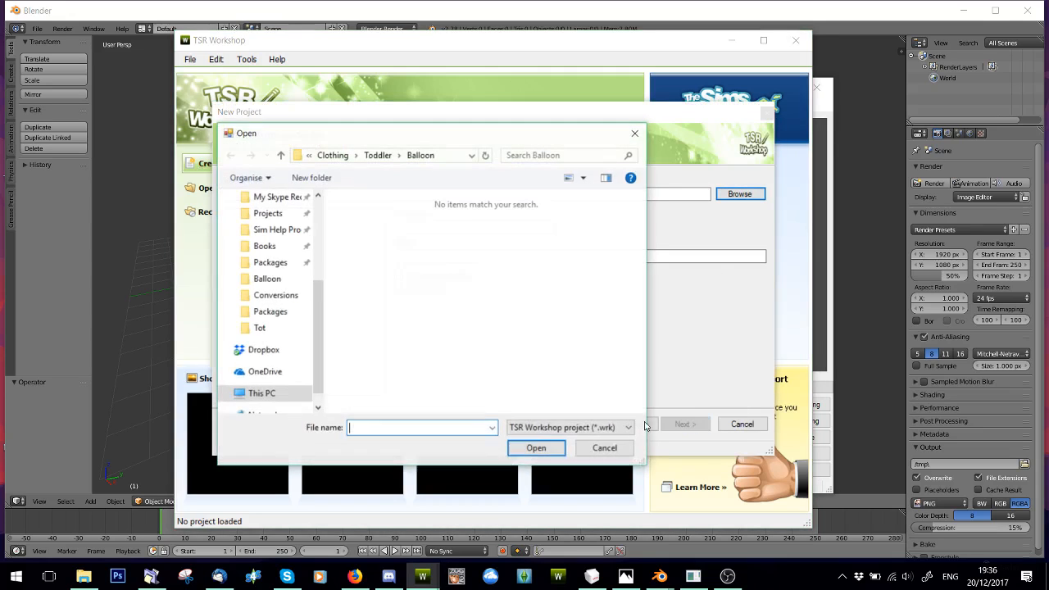
left_click(565, 427)
left_click(549, 451)
scroll(275, 278, "up", 3)
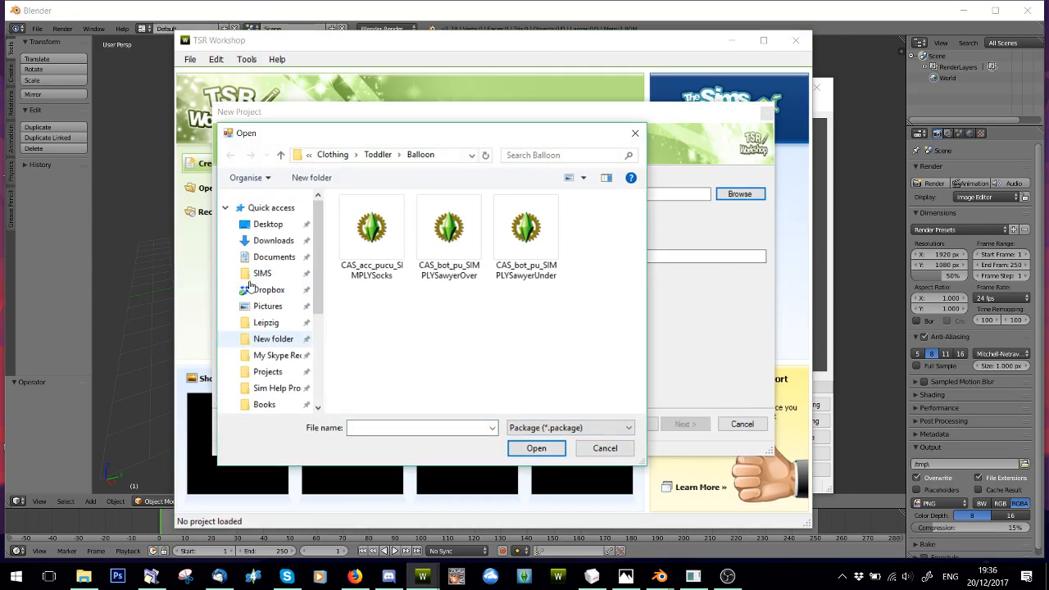
left_click(279, 241)
scroll(492, 295, "down", 5)
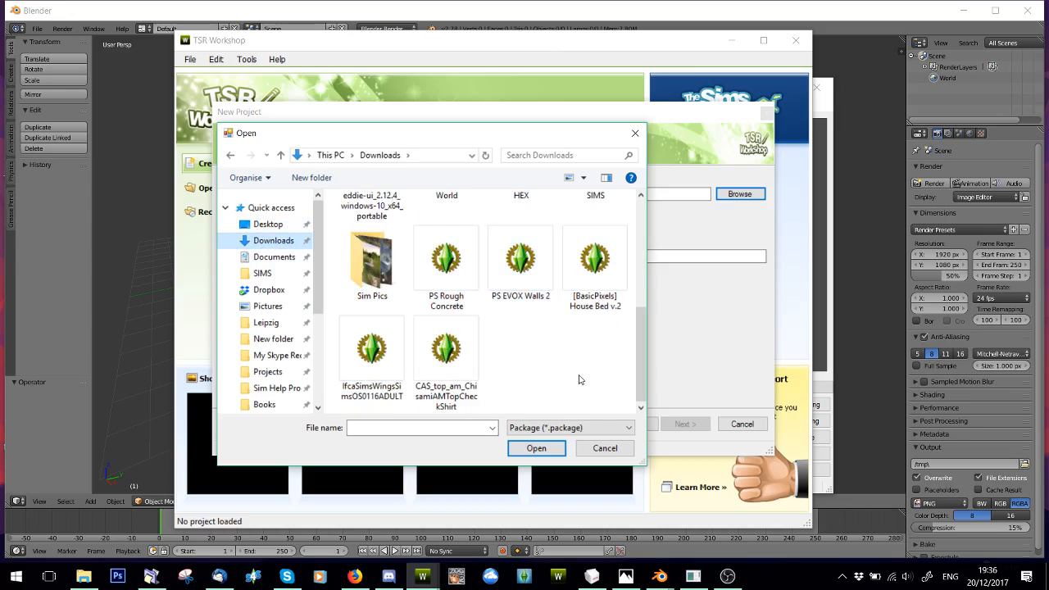
double_click(446, 352)
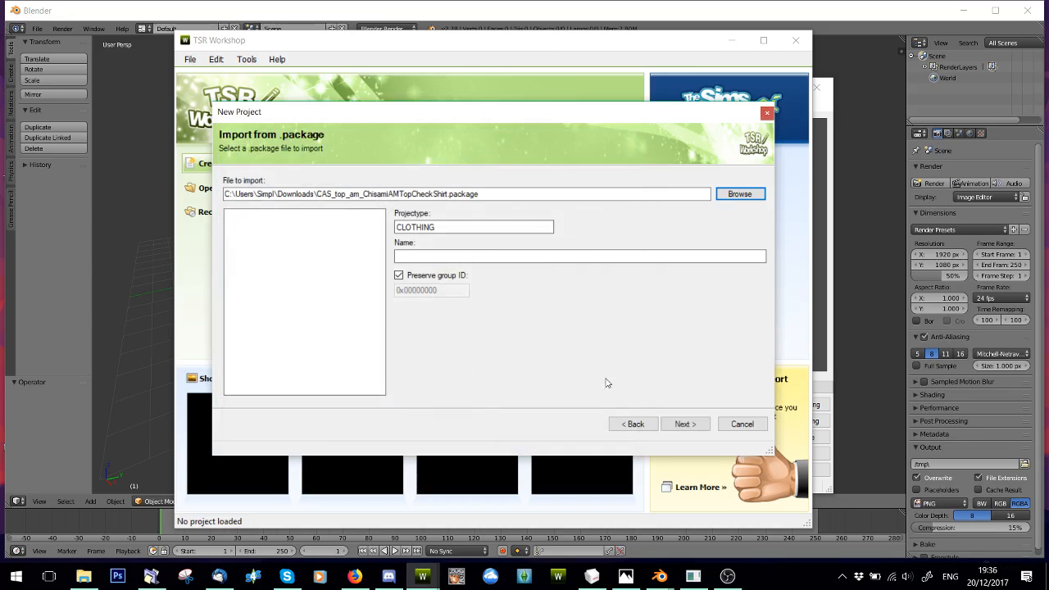
left_click(687, 423)
left_click(741, 425)
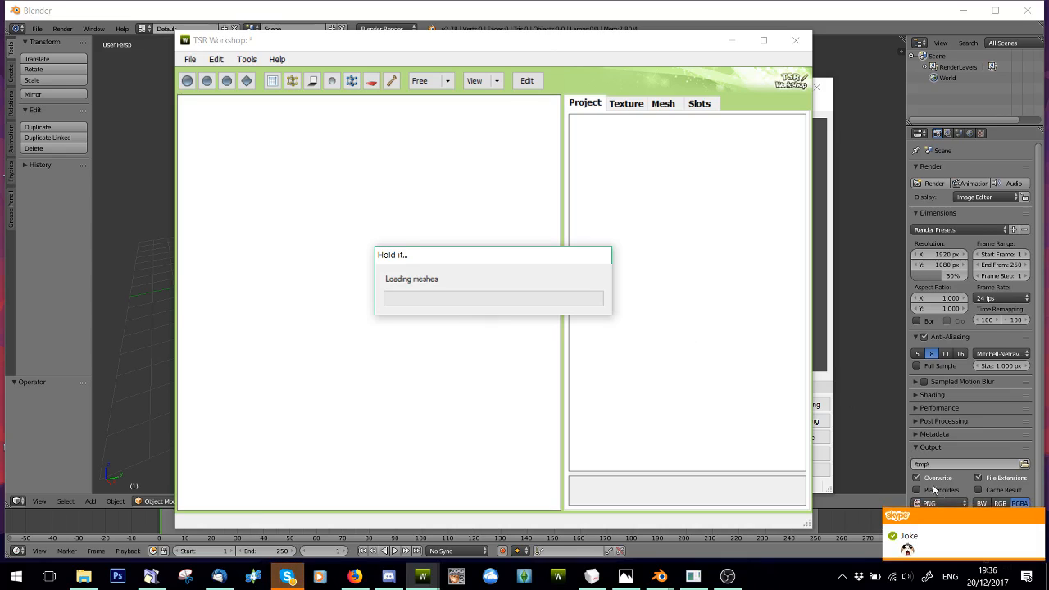
Dismiss the chat notification and examine the shirt on the sim from several angles.
mouse_move(1040, 520)
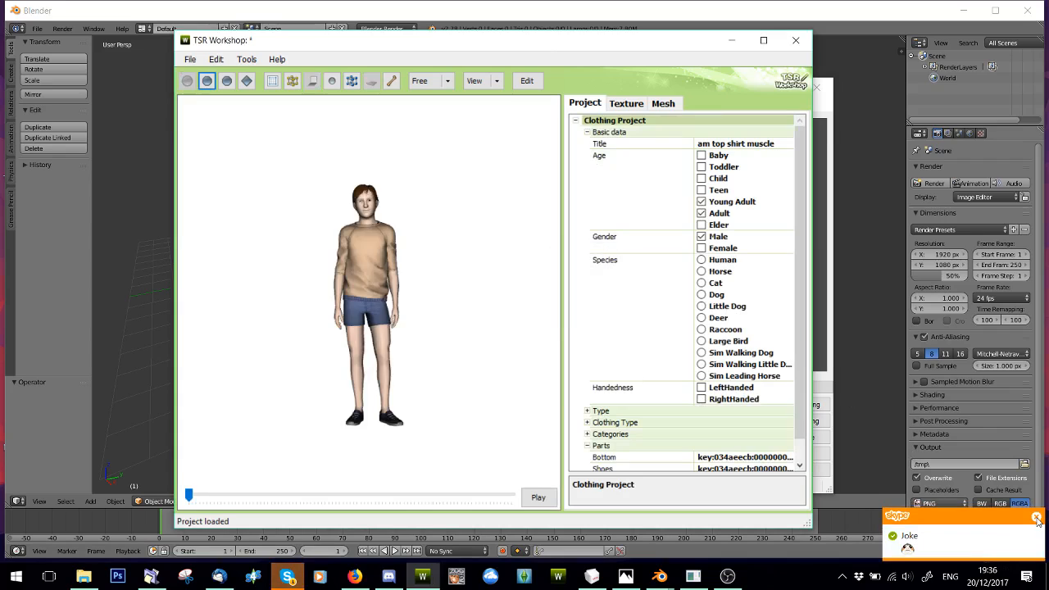
scroll(344, 238, "up", 2)
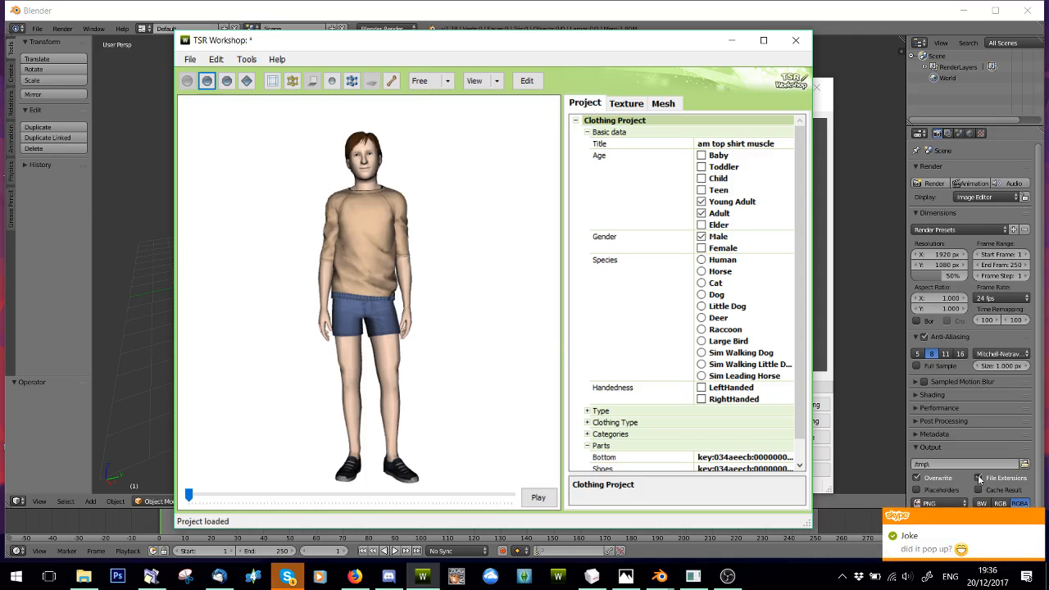
left_click(1037, 519)
scroll(396, 259, "up", 3)
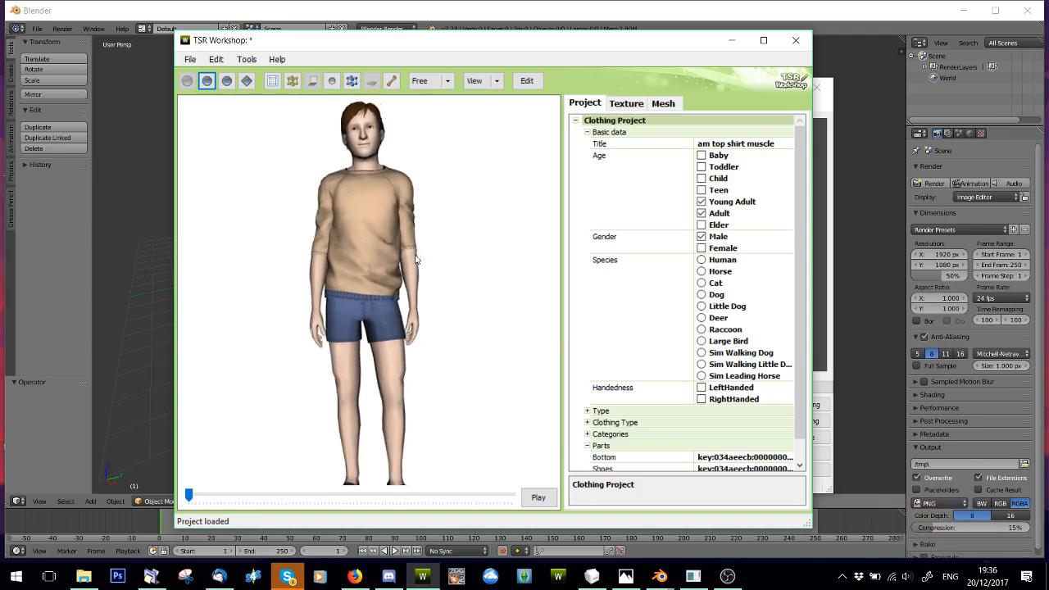
scroll(403, 204, "down", 4)
left_click_drag(410, 237, 316, 269)
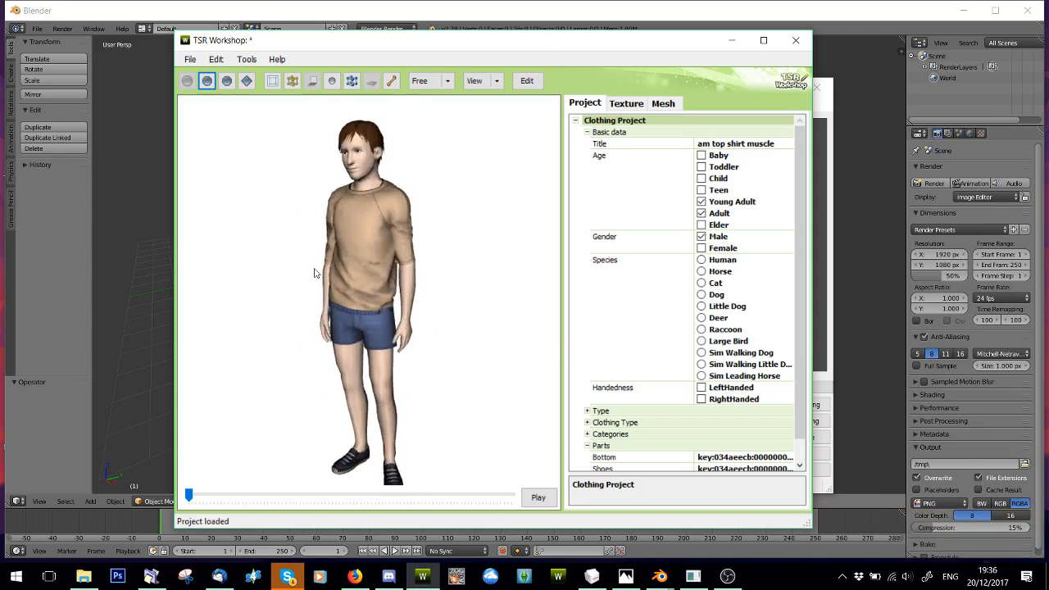
left_click_drag(483, 254, 220, 238)
left_click_drag(471, 252, 640, 258)
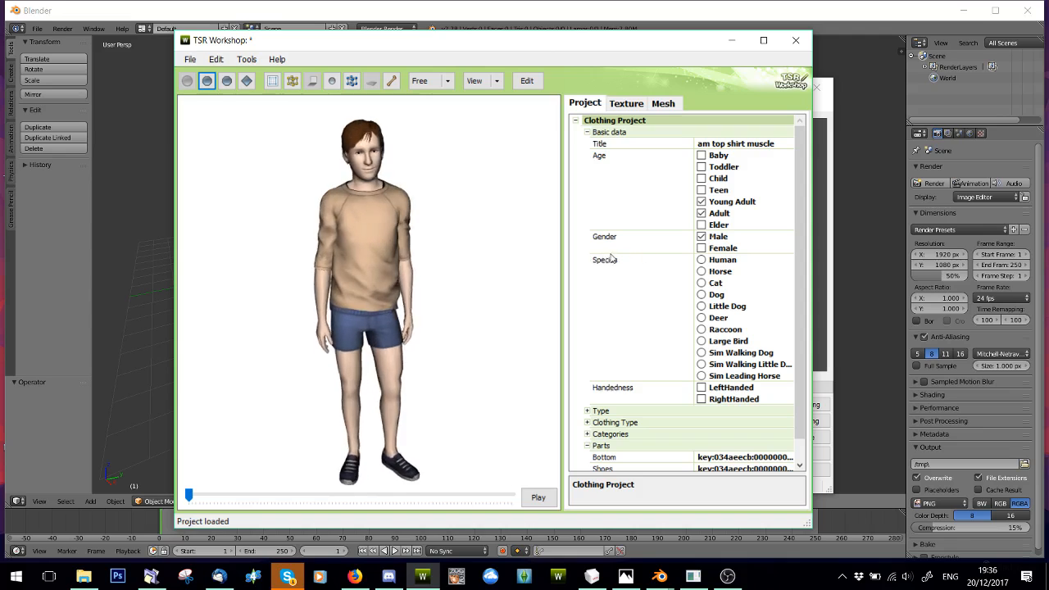
Start exporting the shirt's high level of detail mesh with Wavefront Object (*.obj) as the file type.
left_click(662, 103)
left_click(611, 144)
left_click(612, 156)
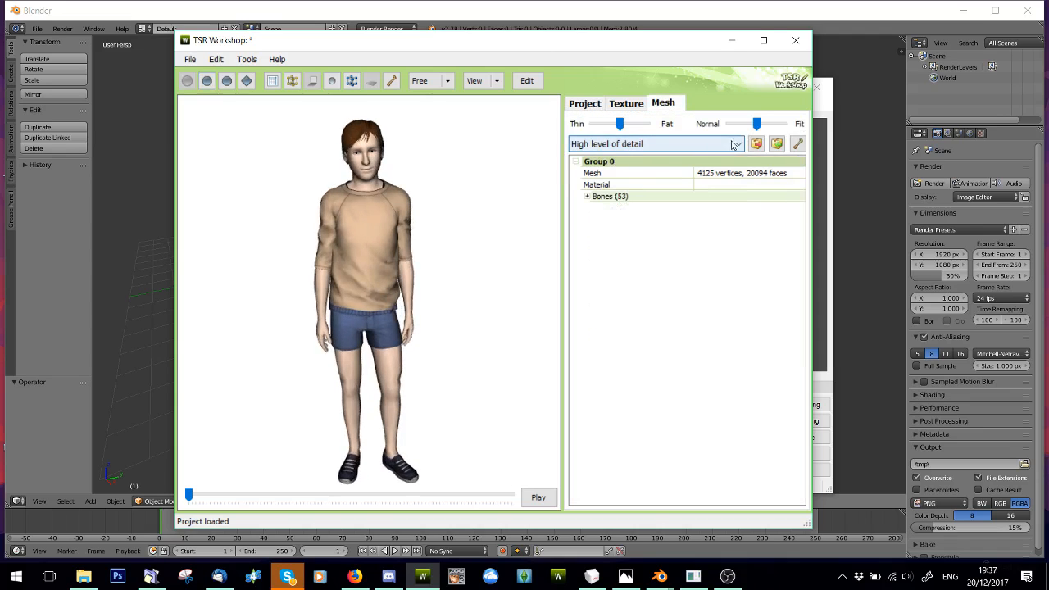
left_click(756, 144)
left_click(346, 347)
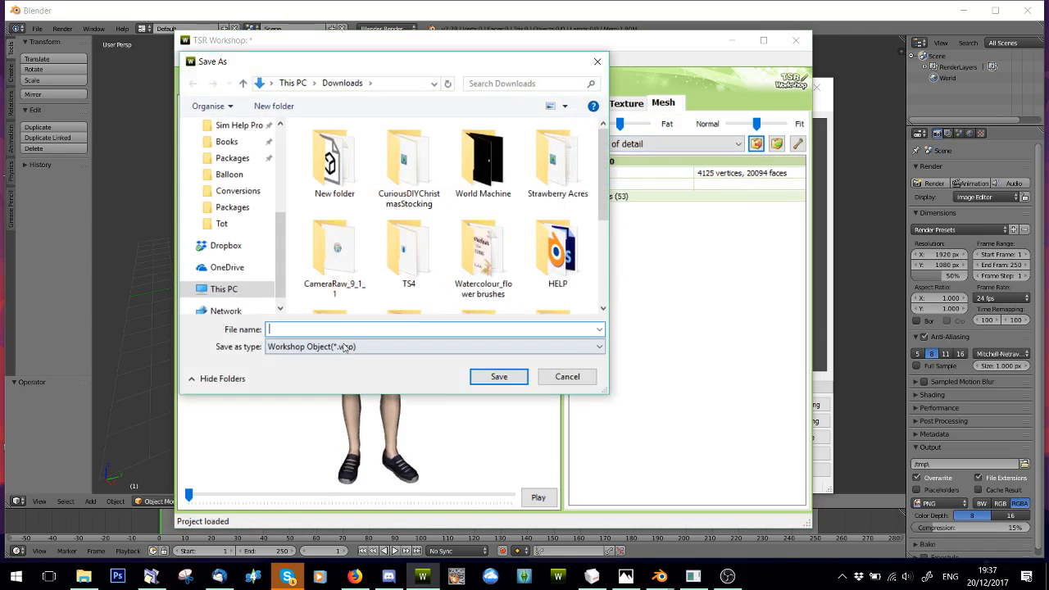
left_click(322, 370)
Create a folder named Skunk inside Downloads\HELP and open it as the export location.
scroll(567, 146, "down", 1)
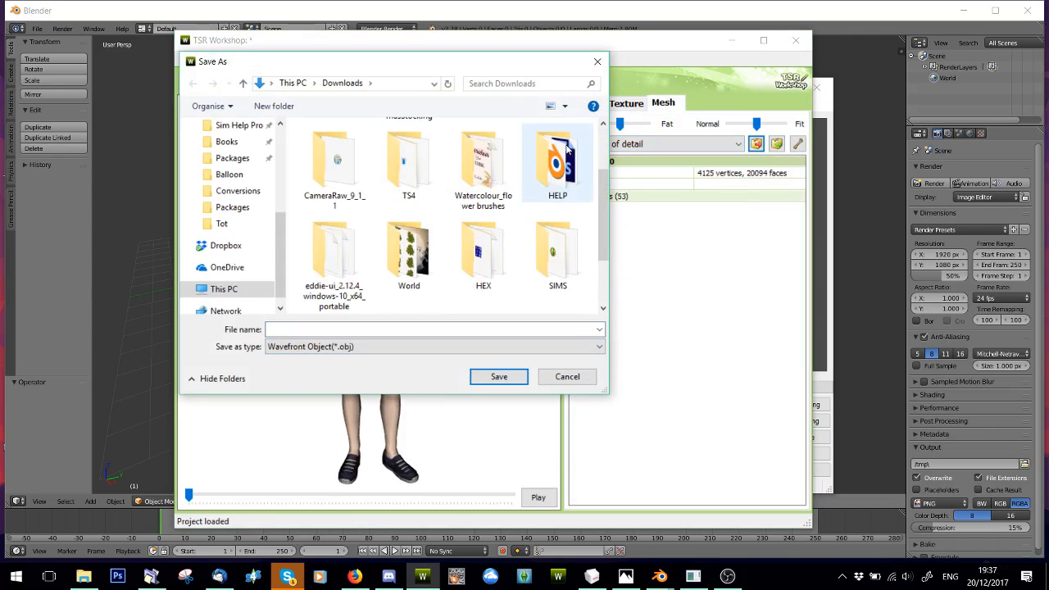
double_click(566, 168)
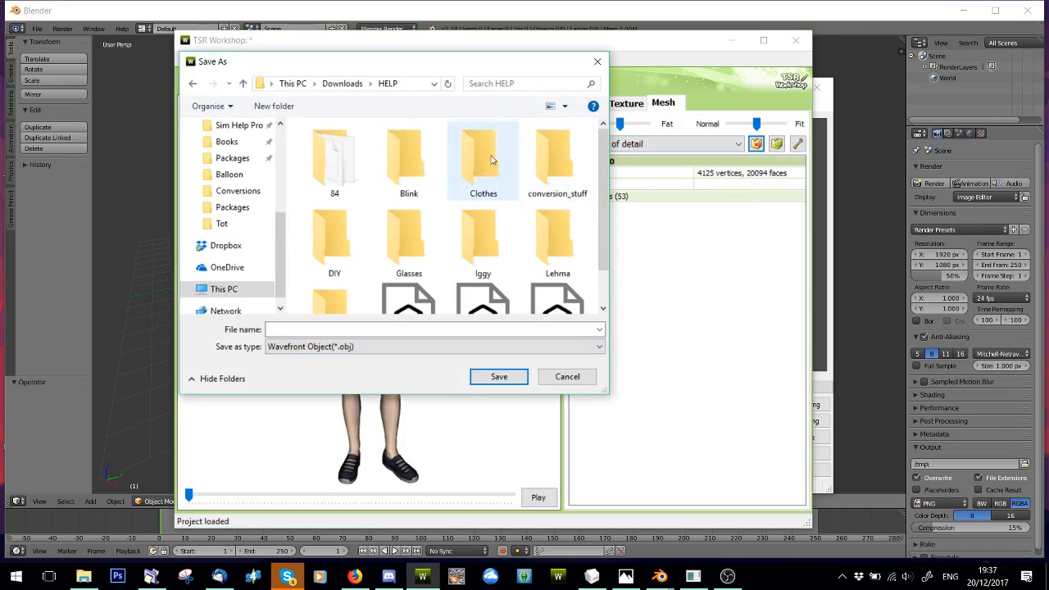
left_click(276, 106)
type("Skunk")
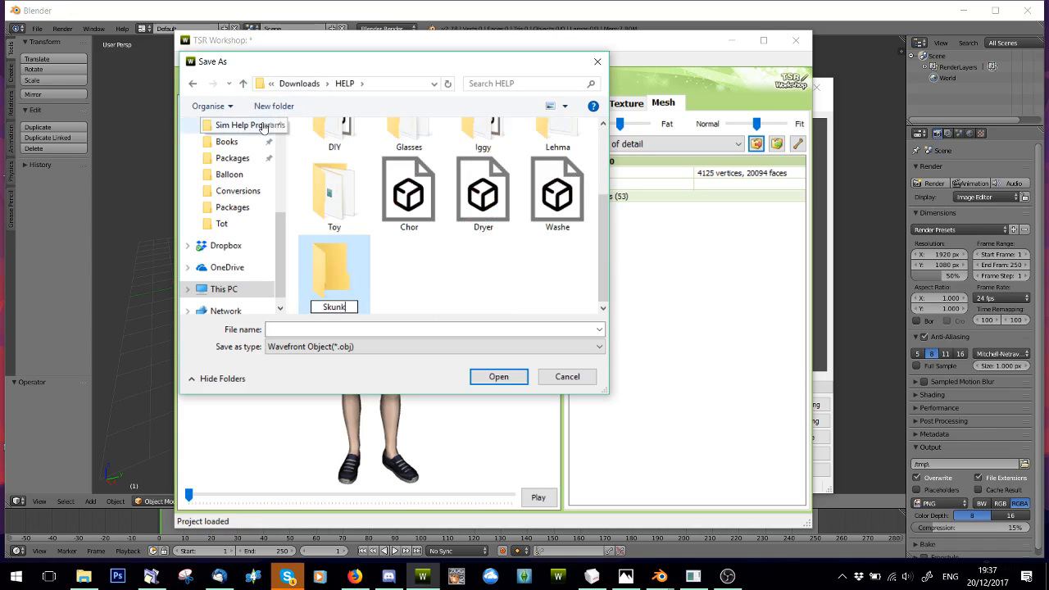
key("Return")
double_click(338, 190)
Save the exported mesh under the file name Mesh and close the completion message.
left_click(340, 329)
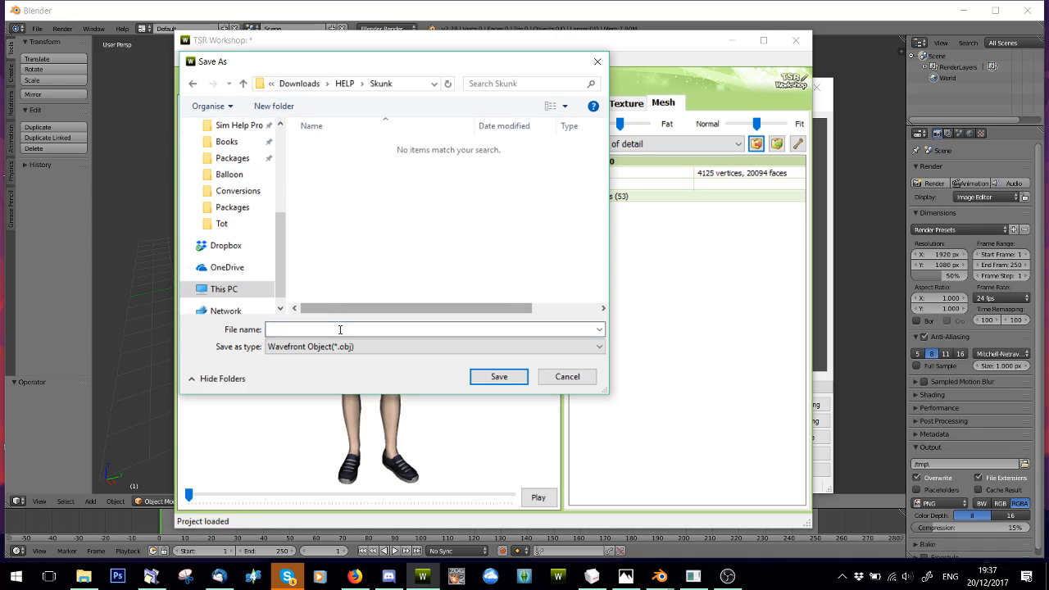
type("Me")
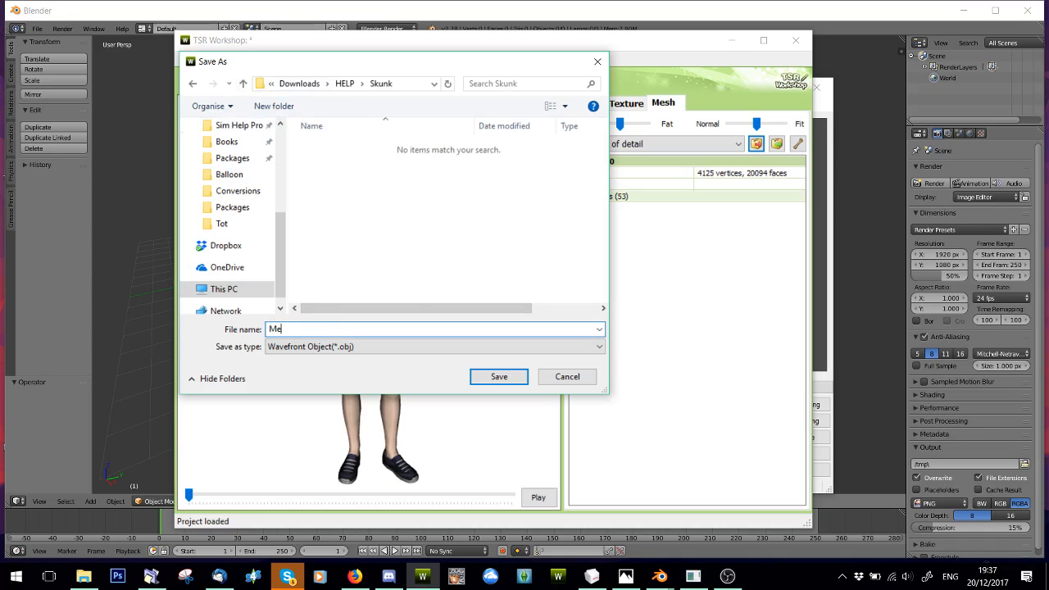
type("sh")
key("Return")
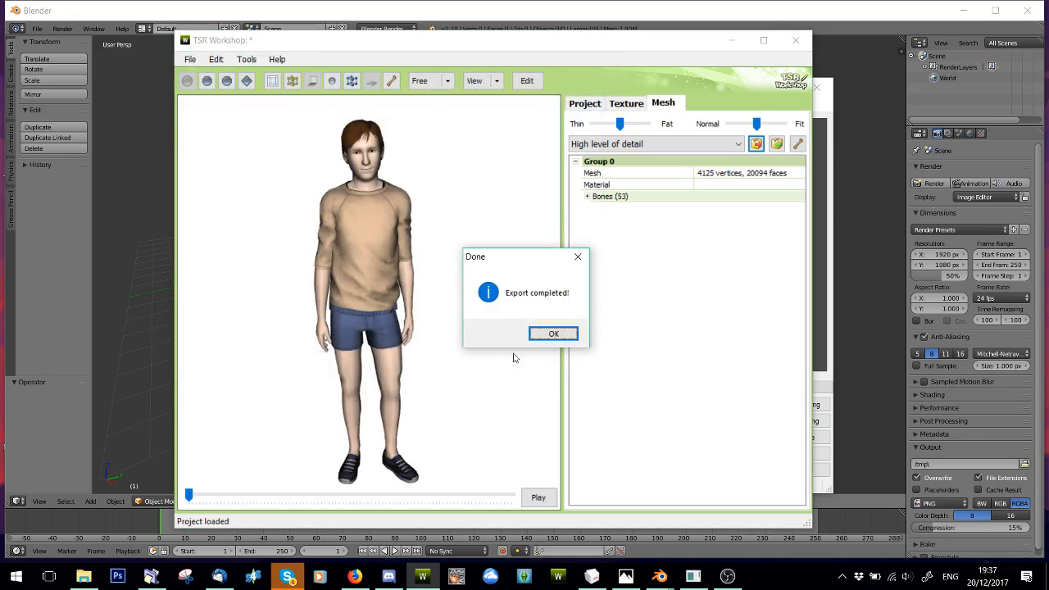
left_click(554, 334)
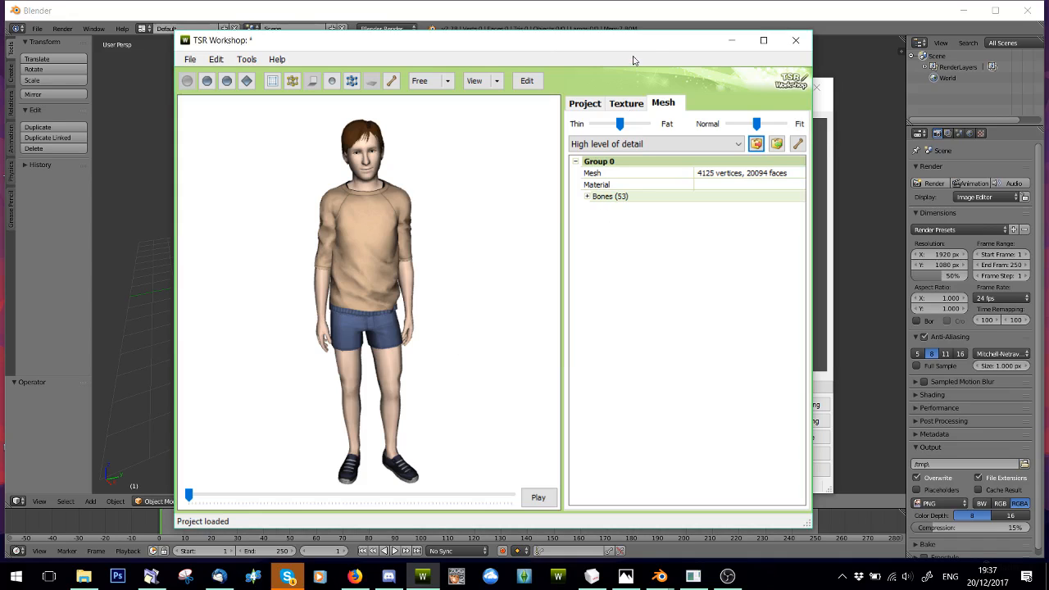
Export the shirt's Multiplier texture as a DirectDraw Surface (*.dds) file into the Skunk folder, keeping the suggested name.
left_click(622, 104)
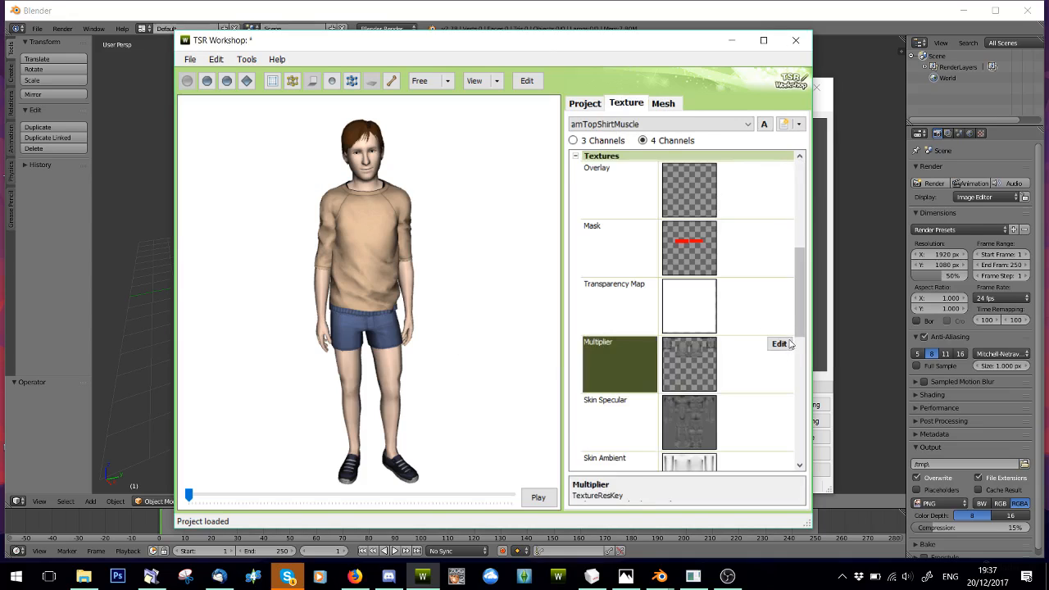
scroll(785, 350, "down", 5)
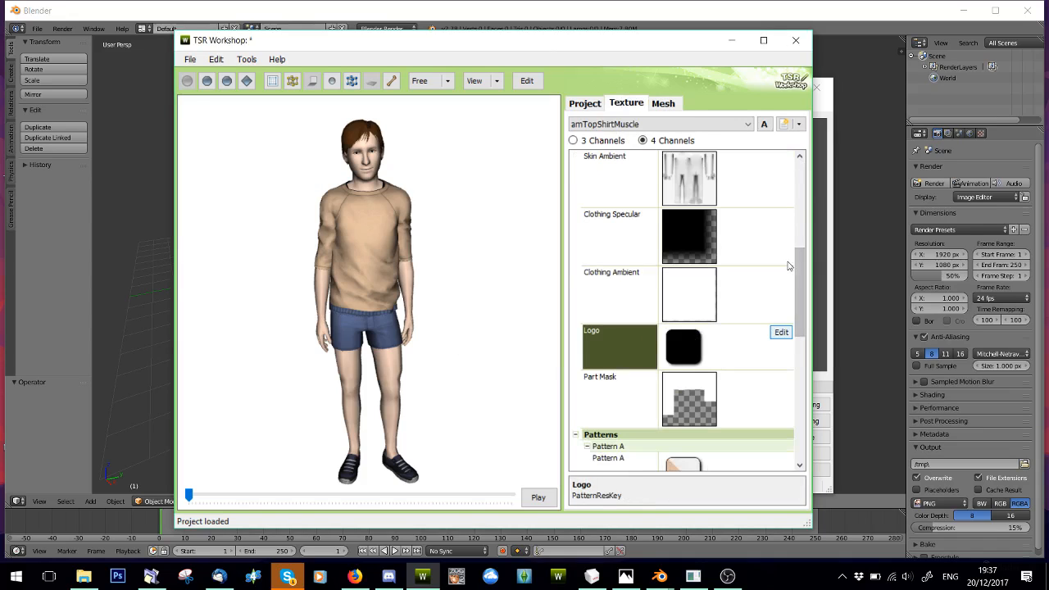
scroll(777, 287, "up", 4)
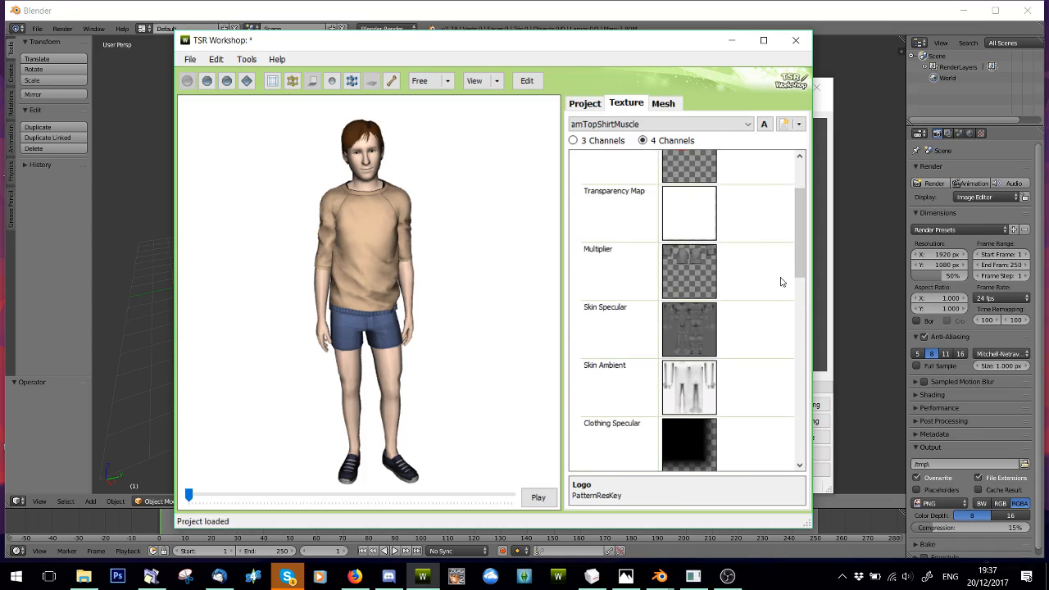
left_click(780, 251)
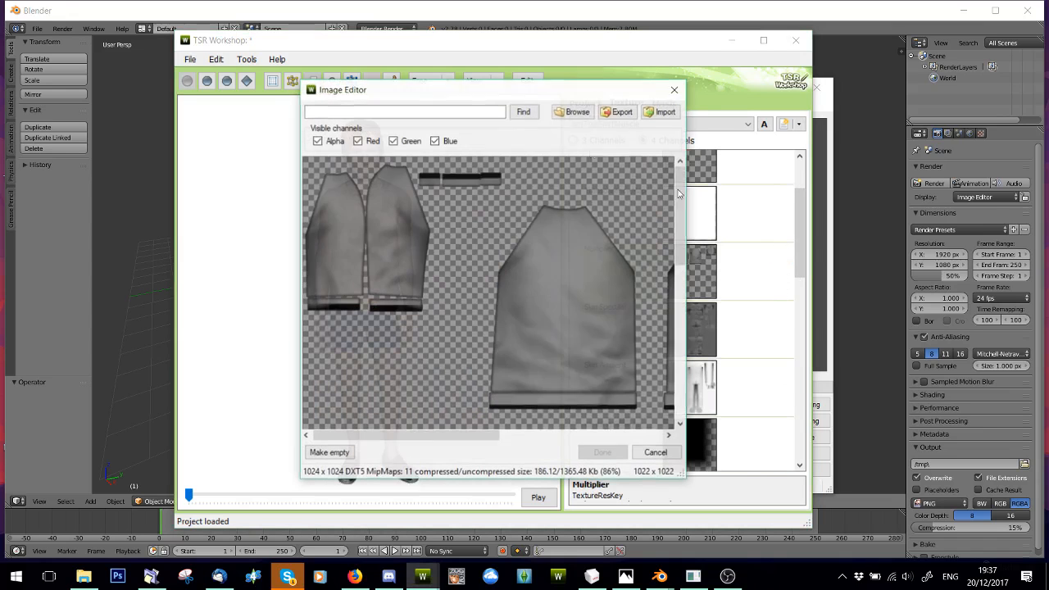
left_click(627, 118)
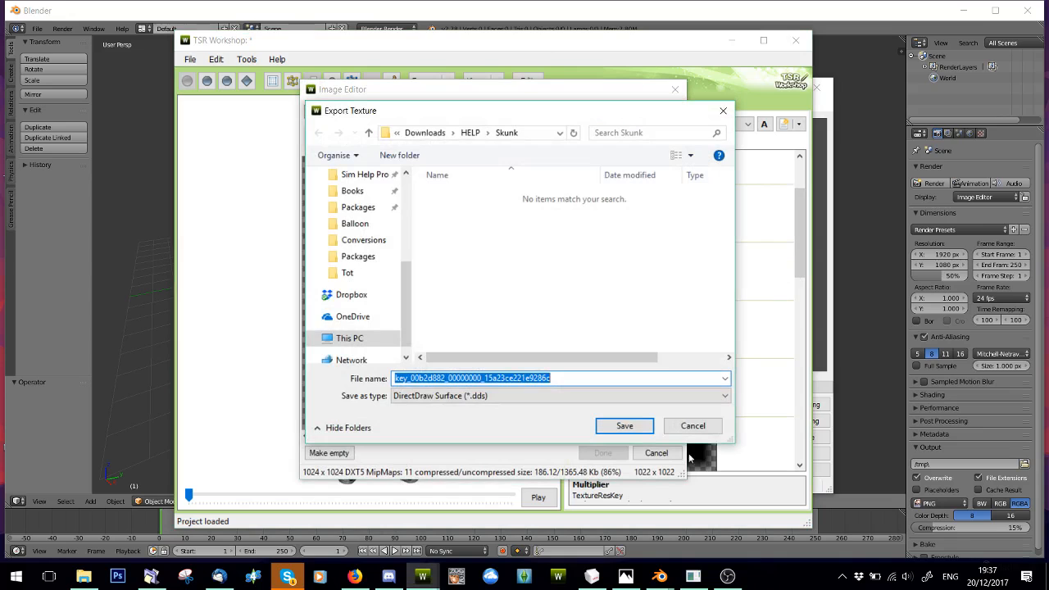
left_click(638, 430)
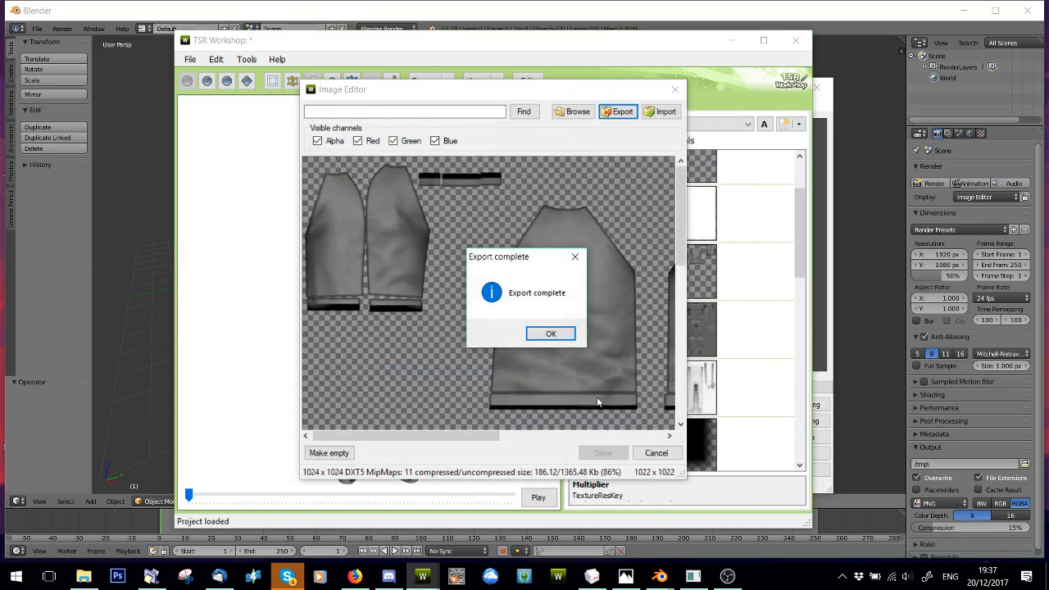
left_click(548, 334)
Switch to Blender and import the exported Wavefront (.obj) shirt mesh from Downloads\HELP\Skunk.
left_click(660, 576)
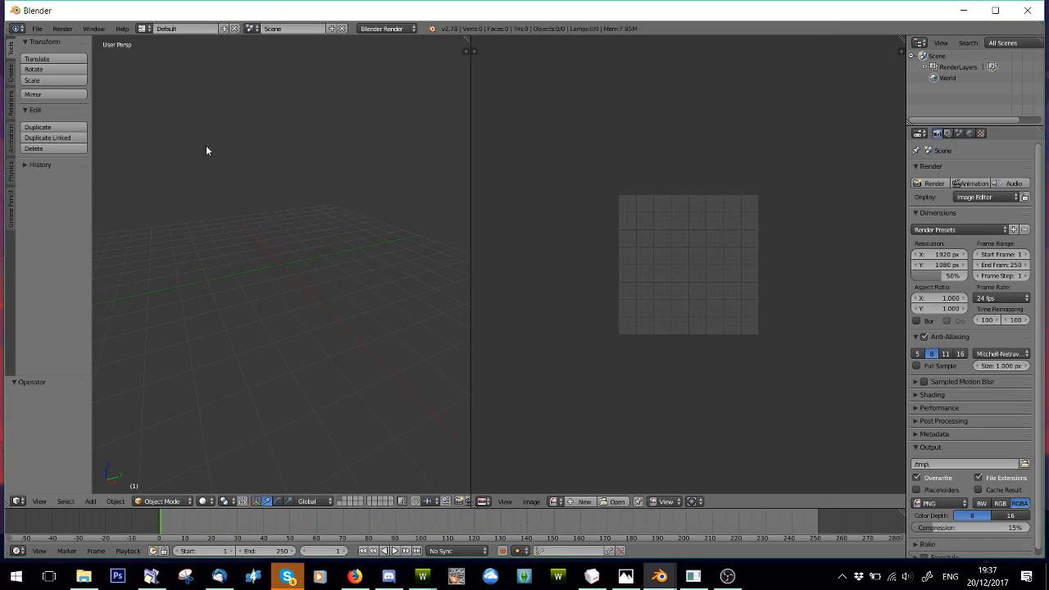
left_click(37, 28)
mouse_move(70, 228)
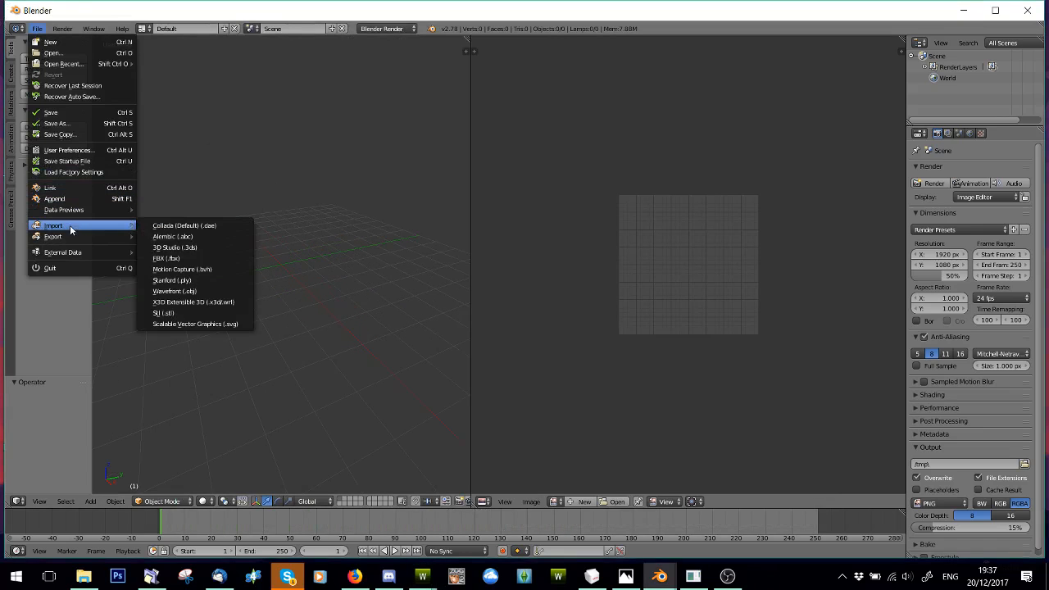
left_click(168, 291)
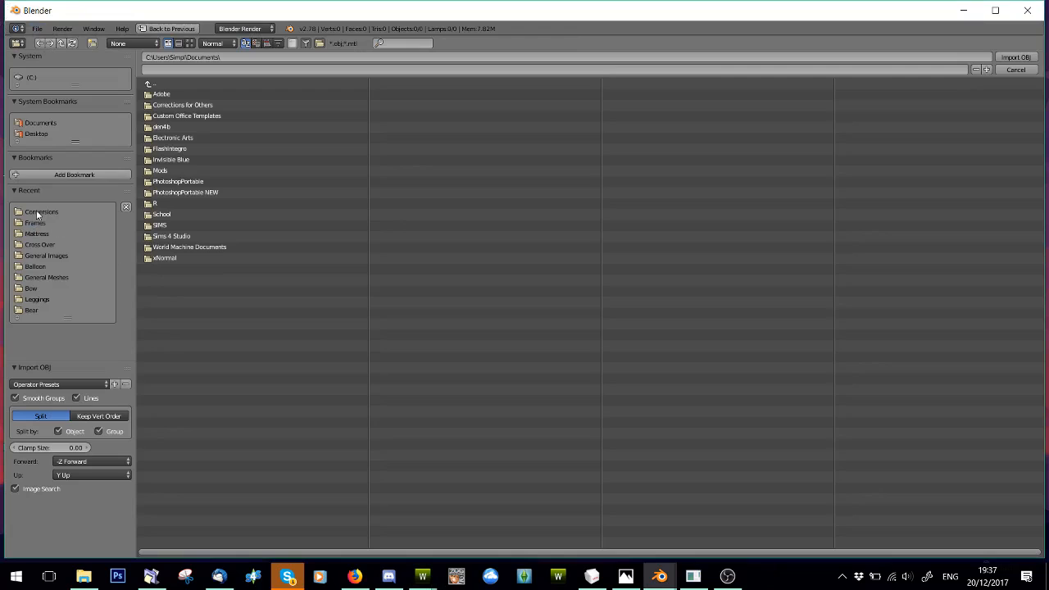
left_click(164, 85)
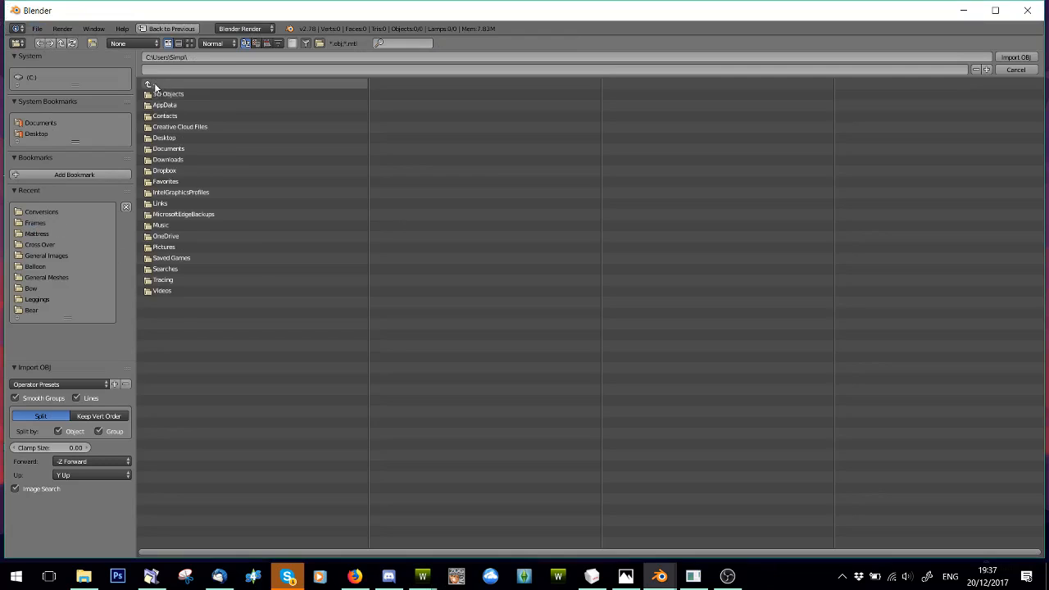
left_click(180, 159)
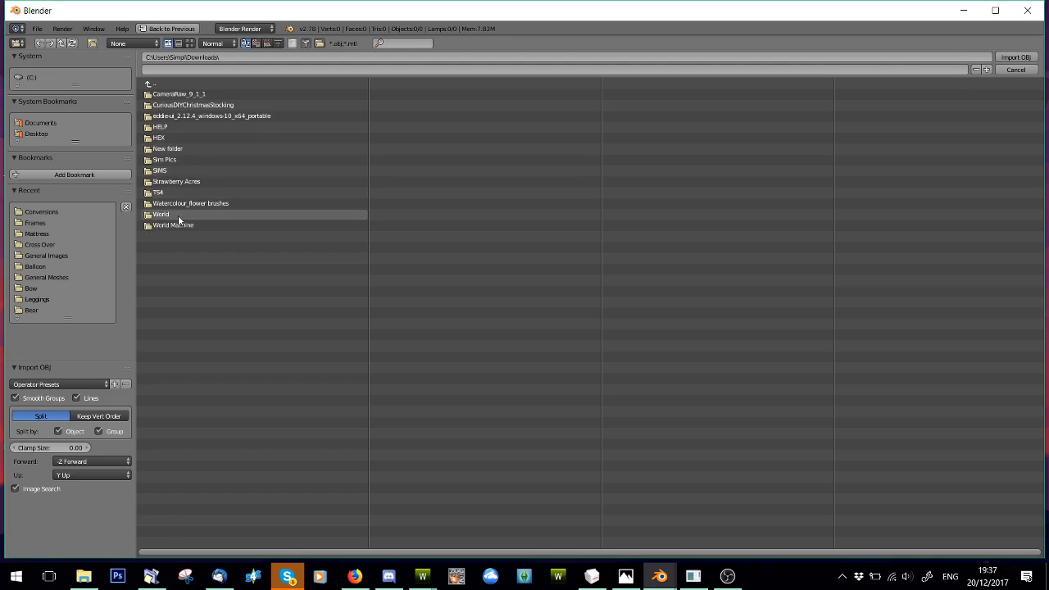
left_click(162, 127)
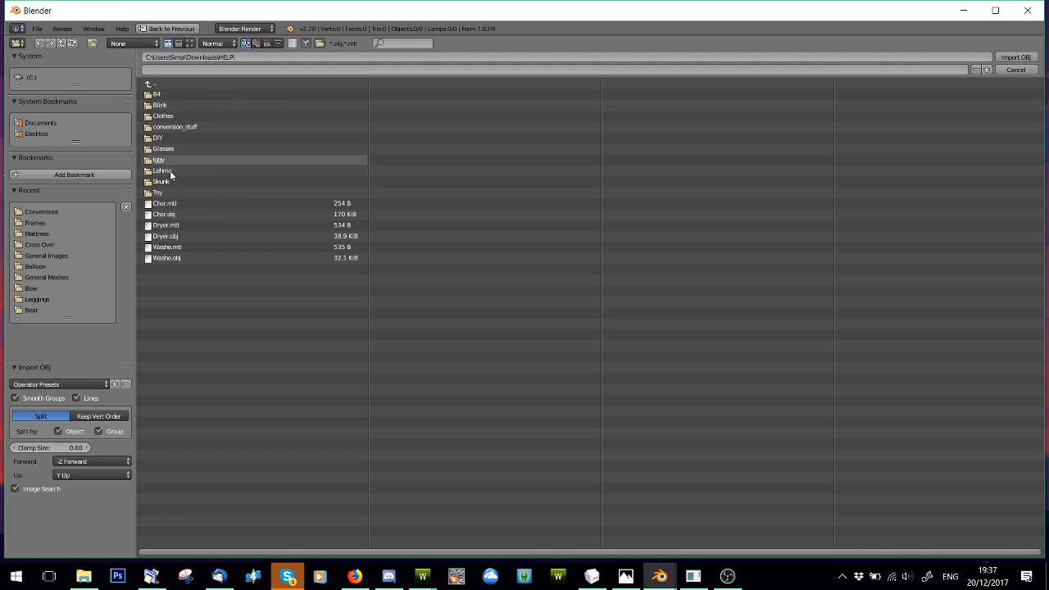
left_click(166, 182)
double_click(164, 94)
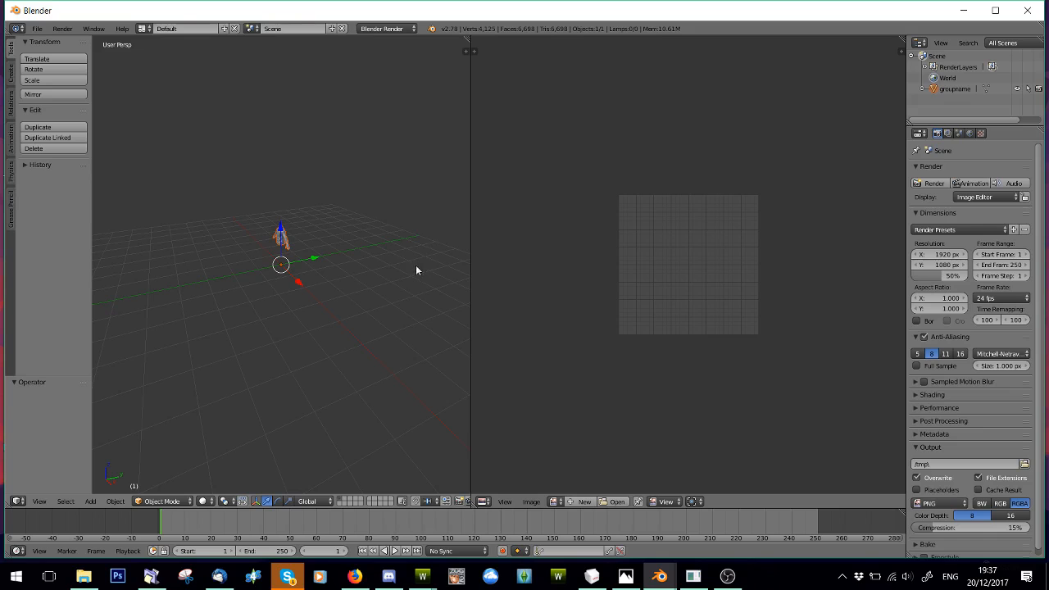
Select the imported shirt mesh in front orthographic view and switch it to Edit Mode.
scroll(397, 269, "down", 2)
key("KP_5")
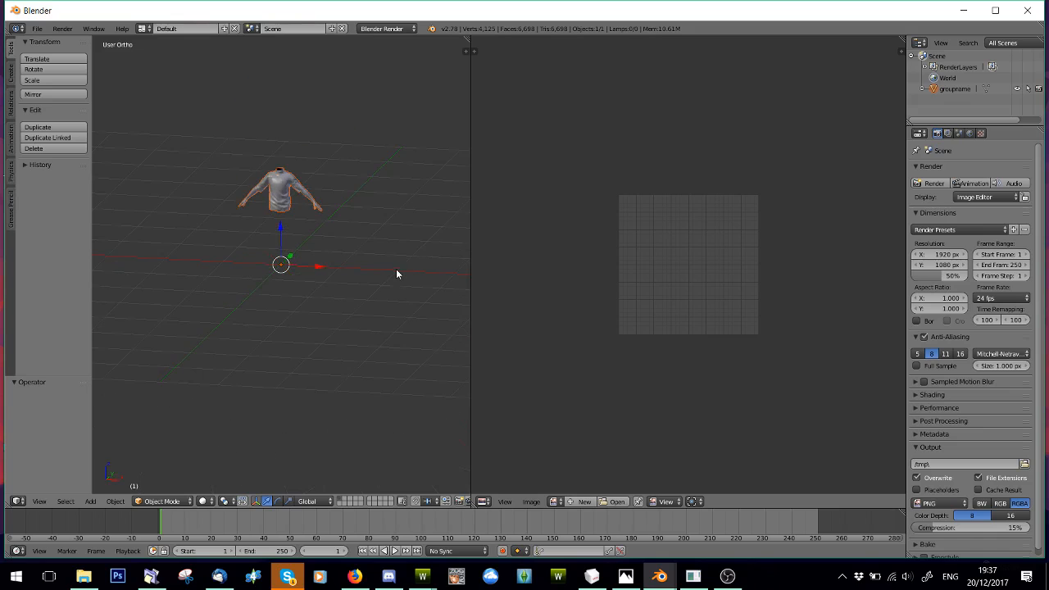
key("KP_1")
scroll(361, 262, "up", 5)
scroll(359, 264, "up", 1)
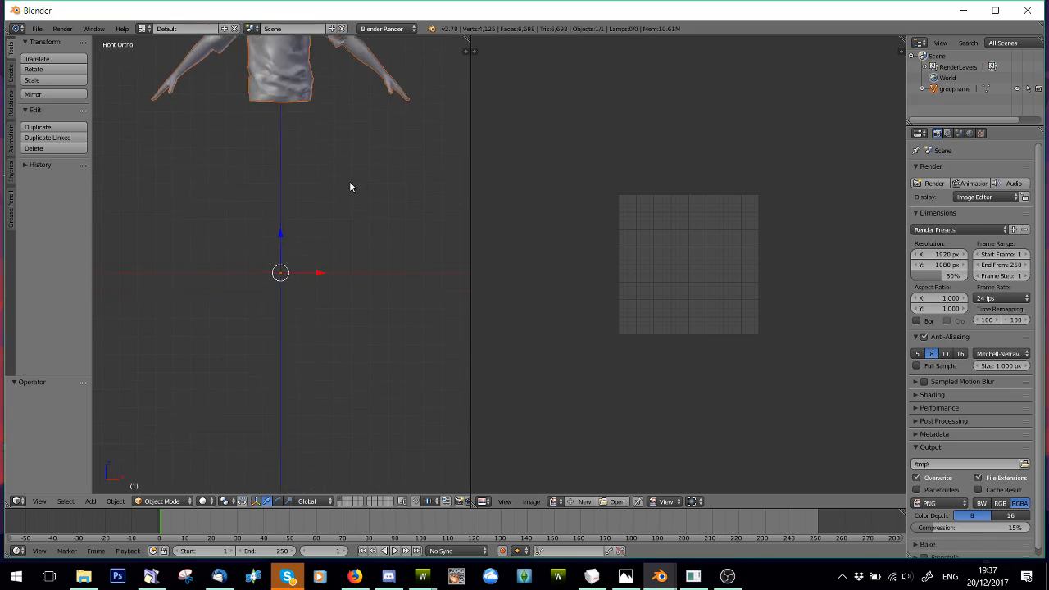
middle_click_drag(349, 181, 366, 389, "shift")
scroll(222, 269, "up", 3)
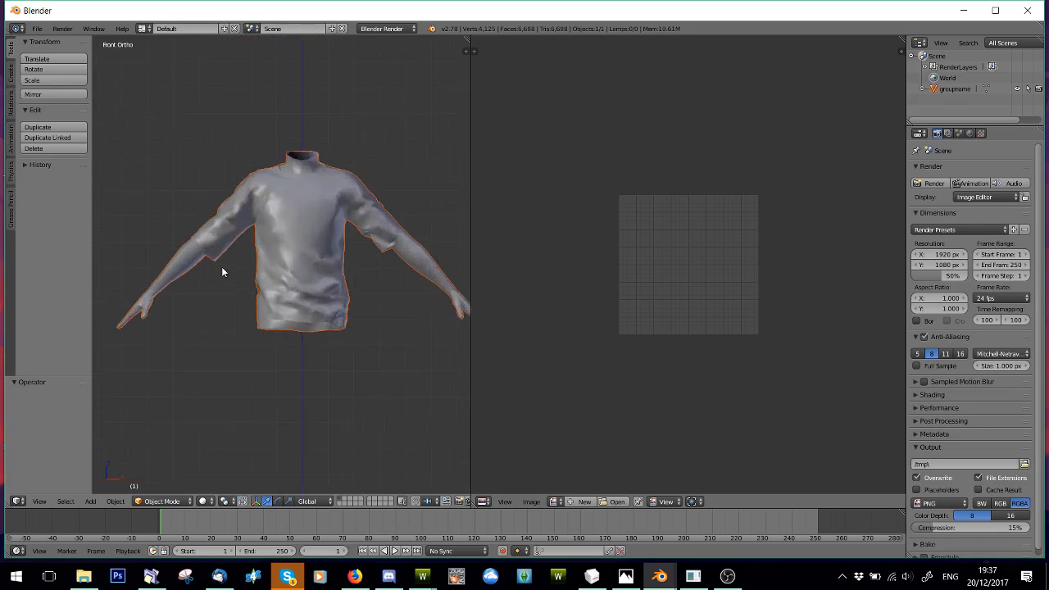
right_click(246, 241)
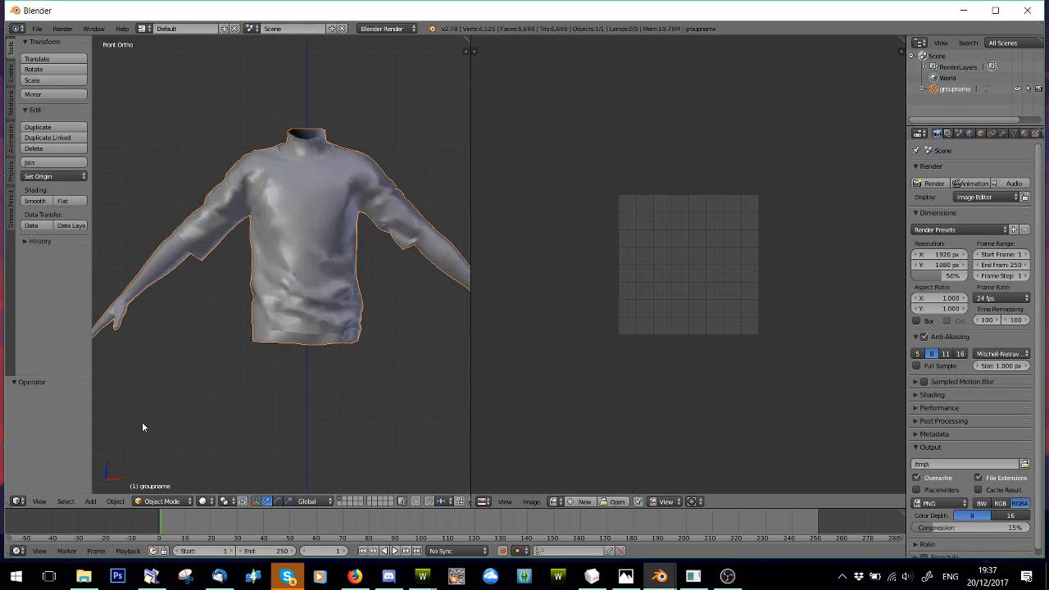
left_click(161, 501)
left_click(170, 473)
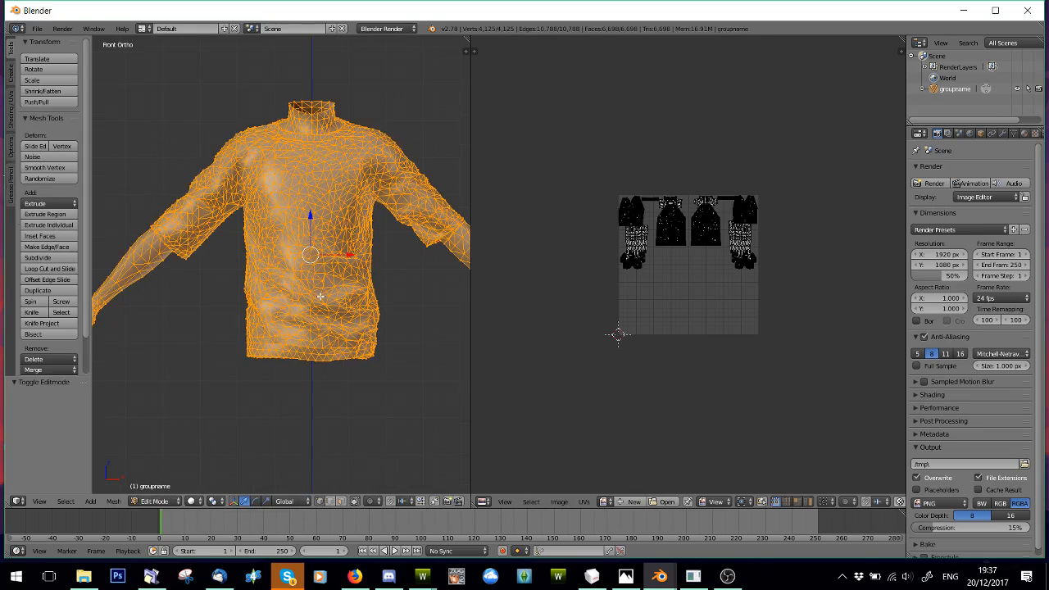
Deselect all of the shirt's vertices and widen the 3D viewport against the UV editor.
scroll(328, 297, "down", 1)
key("a")
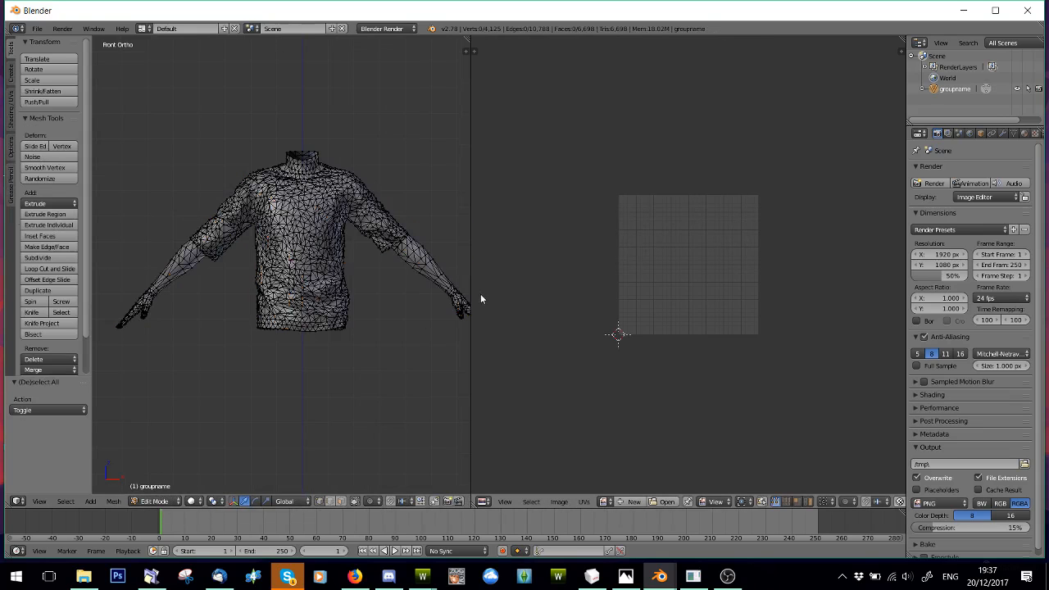
left_click_drag(470, 291, 641, 288)
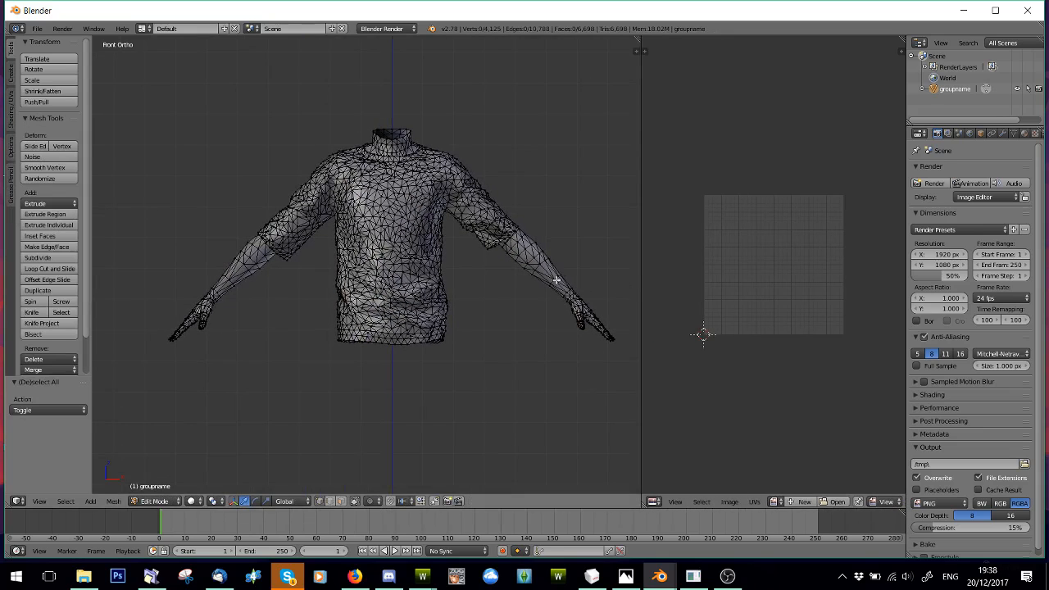
Select the linked arm, neck and inner neckline pieces of the mesh and delete their vertices, keeping only the shirt.
key("l")
middle_click_drag(557, 279, 375, 247)
key("l")
scroll(375, 247, "up", 2)
scroll(375, 246, "up", 2)
key("l")
middle_click_drag(402, 115, 286, 162)
key("ctrl+z")
middle_click_drag(344, 180, 431, 137)
key("l")
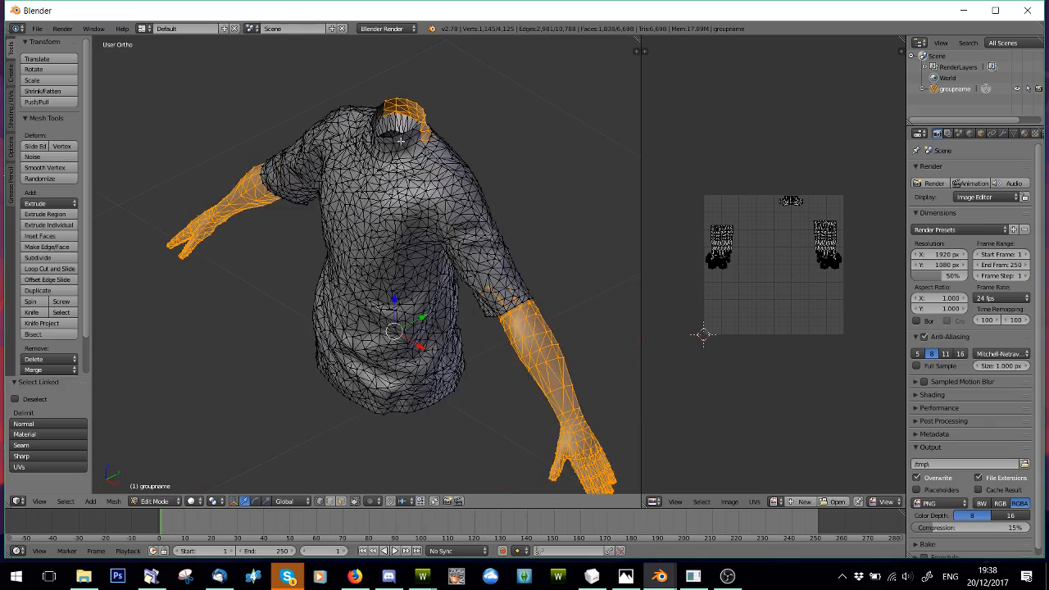
key("l")
scroll(377, 179, "down", 5)
middle_click_drag(377, 180, 519, 47)
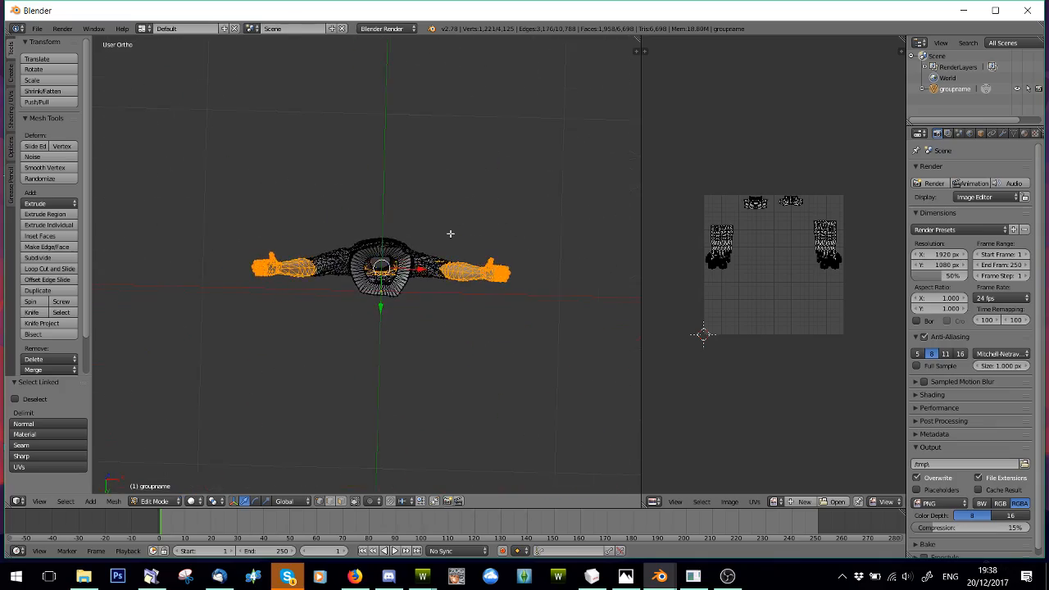
scroll(451, 234, "up", 7)
middle_click_drag(450, 235, 474, 279)
scroll(468, 287, "down", 4)
key("x")
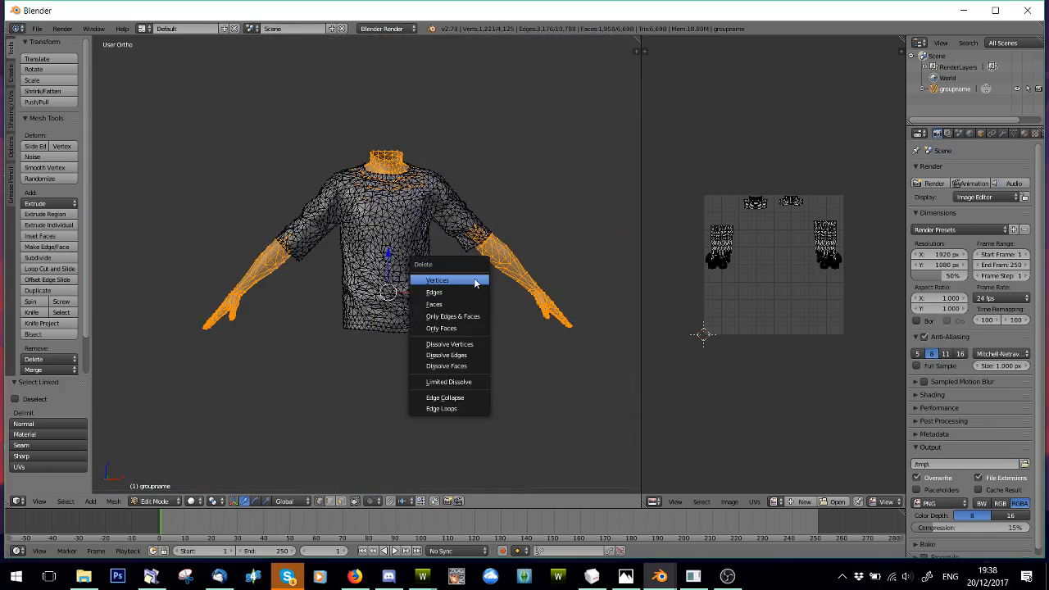
left_click(476, 280)
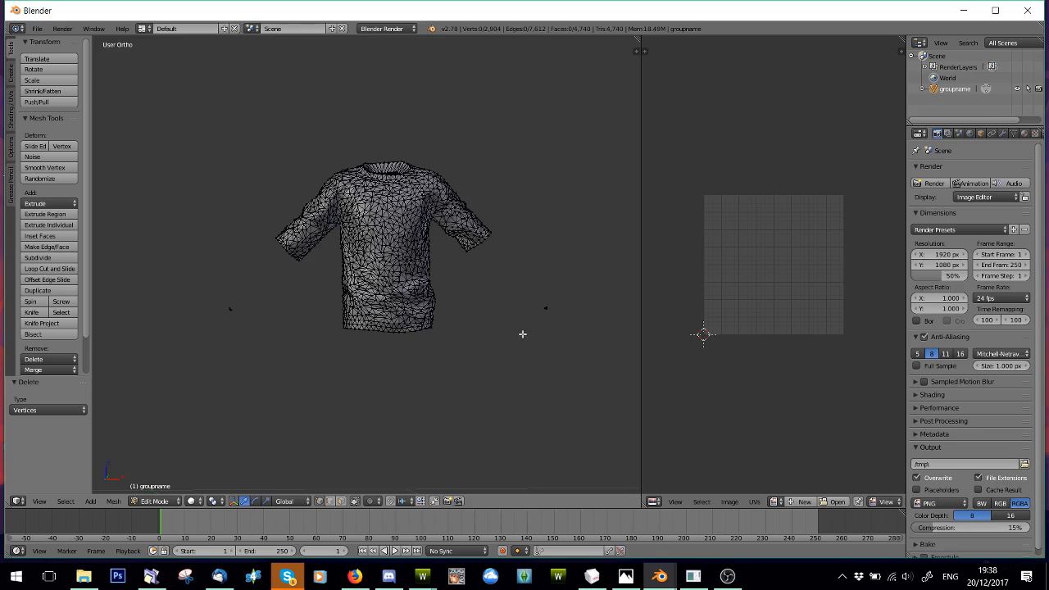
Delete the stray leftover vertices where the two hands were.
key("b")
left_click_drag(511, 302, 592, 344)
key("b")
left_click_drag(210, 283, 281, 339)
key("b")
key("Escape")
key("x")
left_click(276, 328)
Import the Wavefront (.obj) body mesh CUbodyUV.obj from the General Meshes folder.
left_click(37, 28)
mouse_move(53, 225)
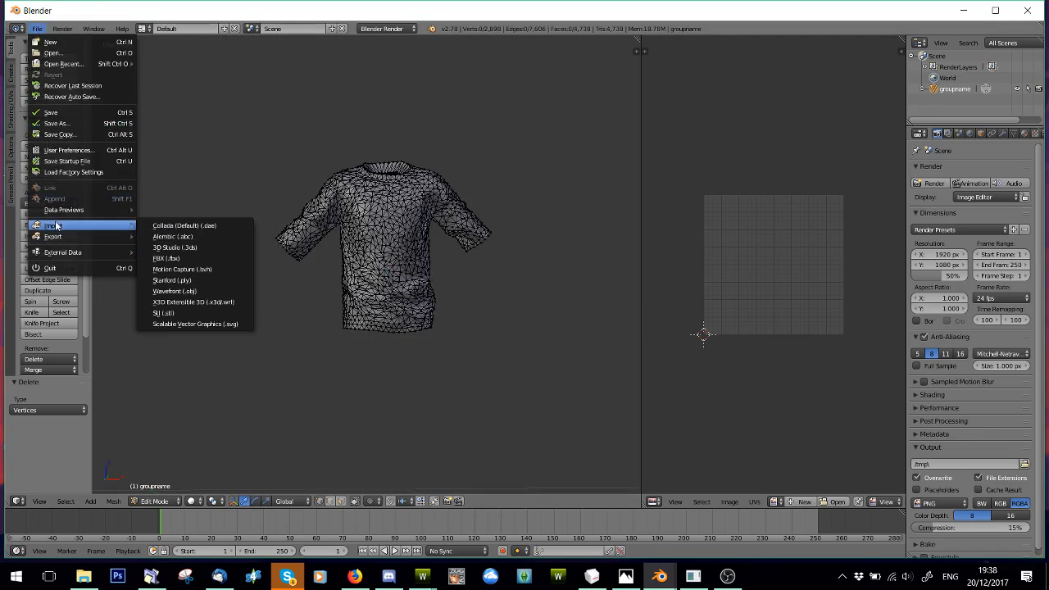
left_click(168, 292)
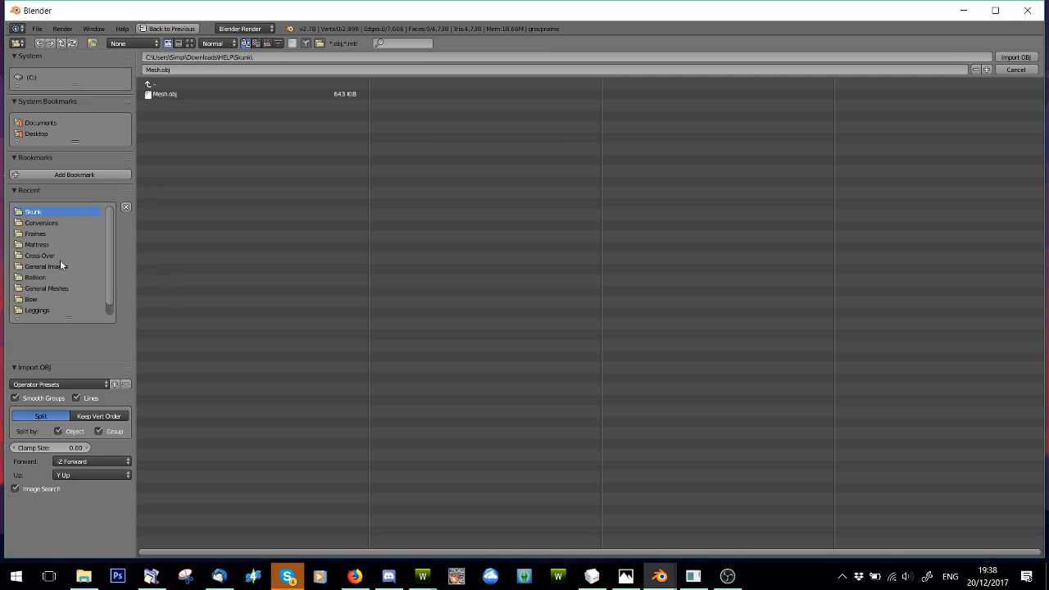
left_click(160, 85)
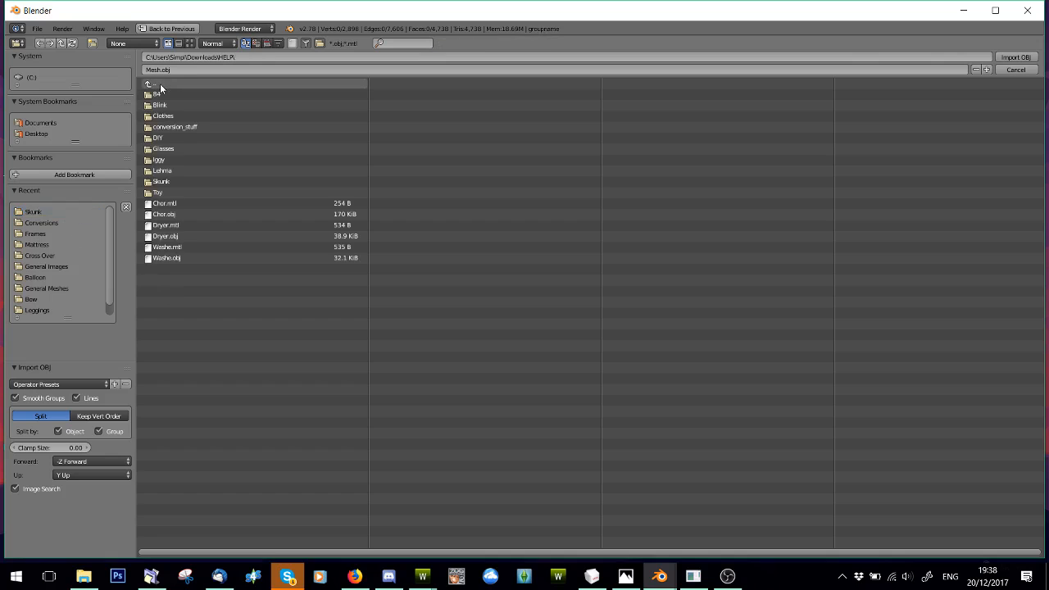
left_click(57, 288)
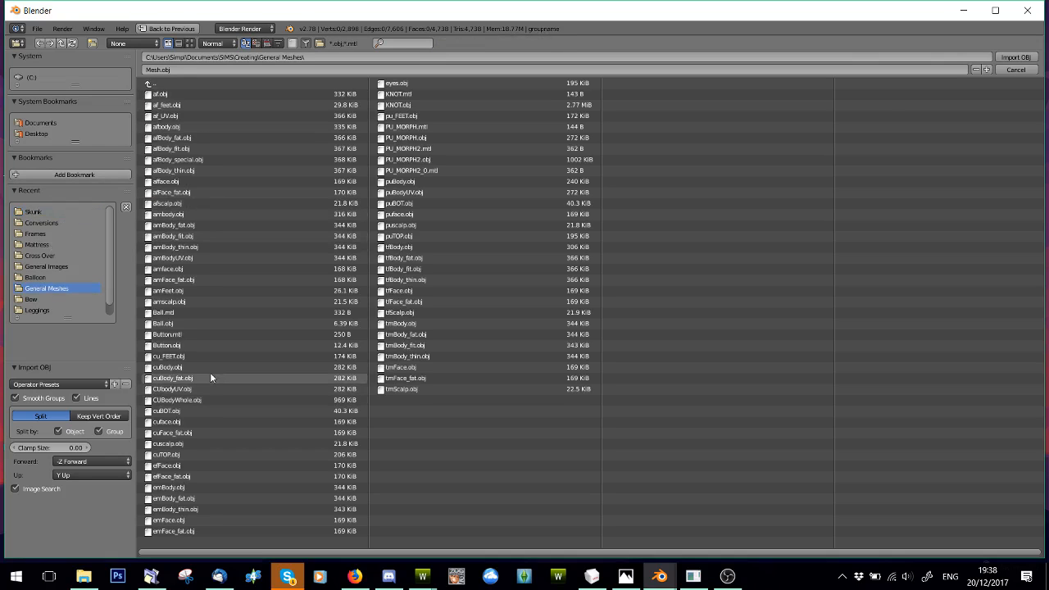
double_click(191, 390)
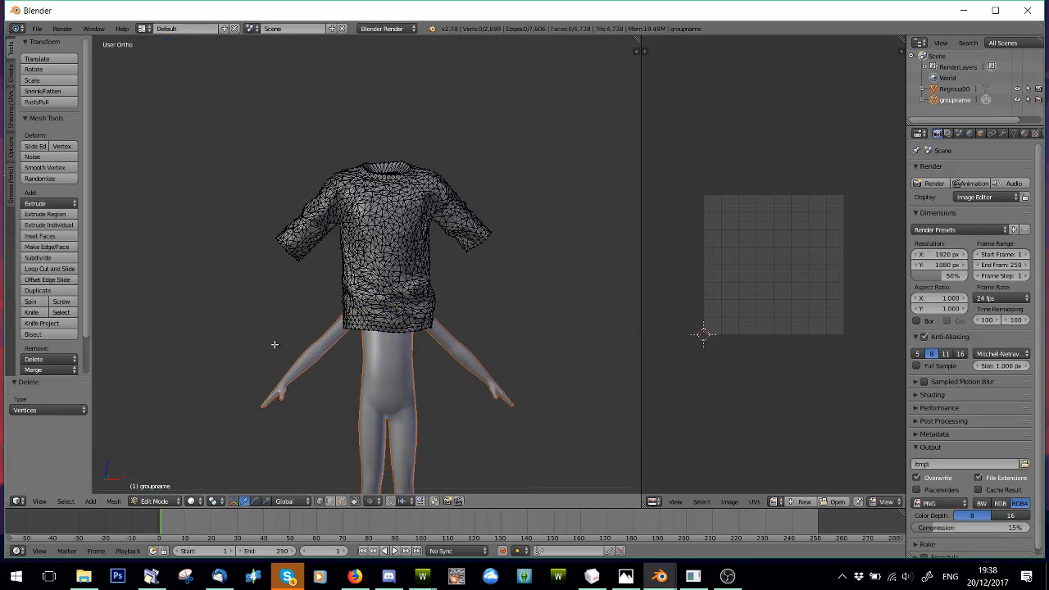
Select the whole shirt mesh and scale it uniformly by about 0.6 to suit the child body.
scroll(274, 344, "up", 4)
scroll(287, 354, "down", 6)
scroll(418, 272, "up", 4)
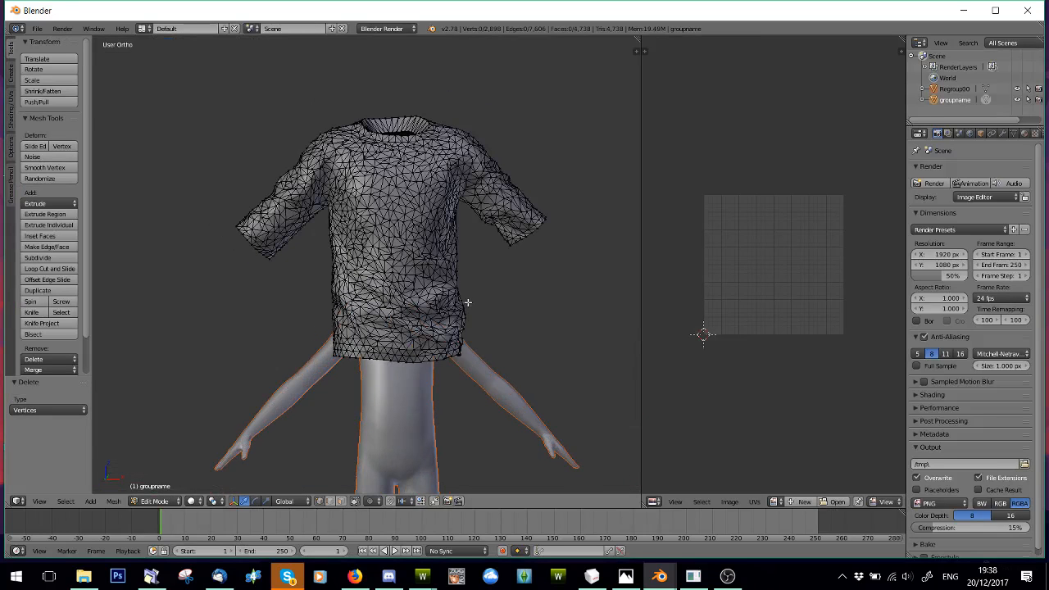
key("a")
key("s")
left_click(484, 205)
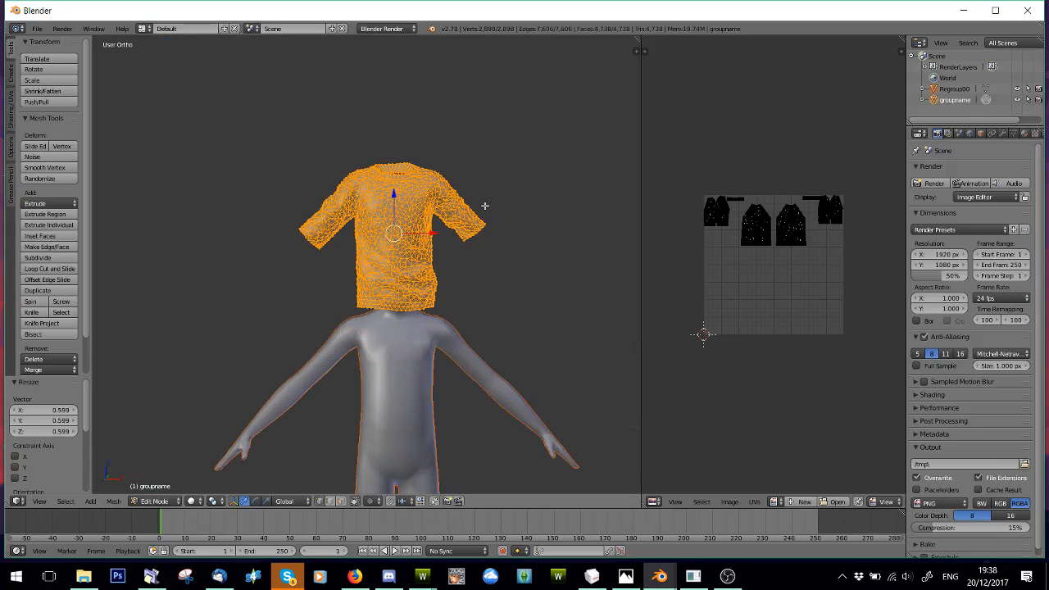
Move the shirt down about 0.39 along Z onto the child body and scale it up by about 1.022.
key("g")
key("z")
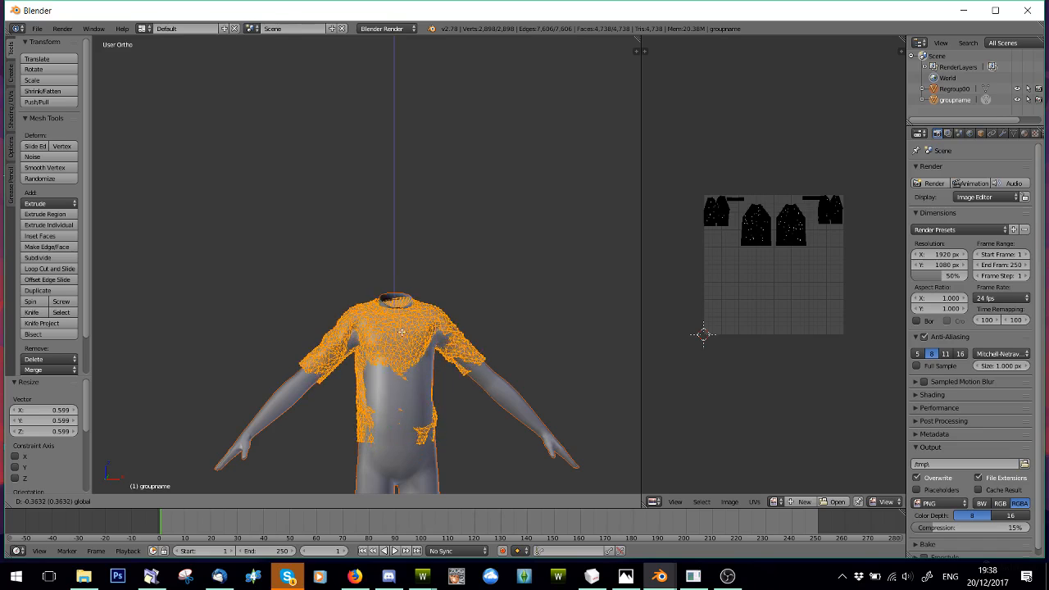
left_click(401, 341)
key("s")
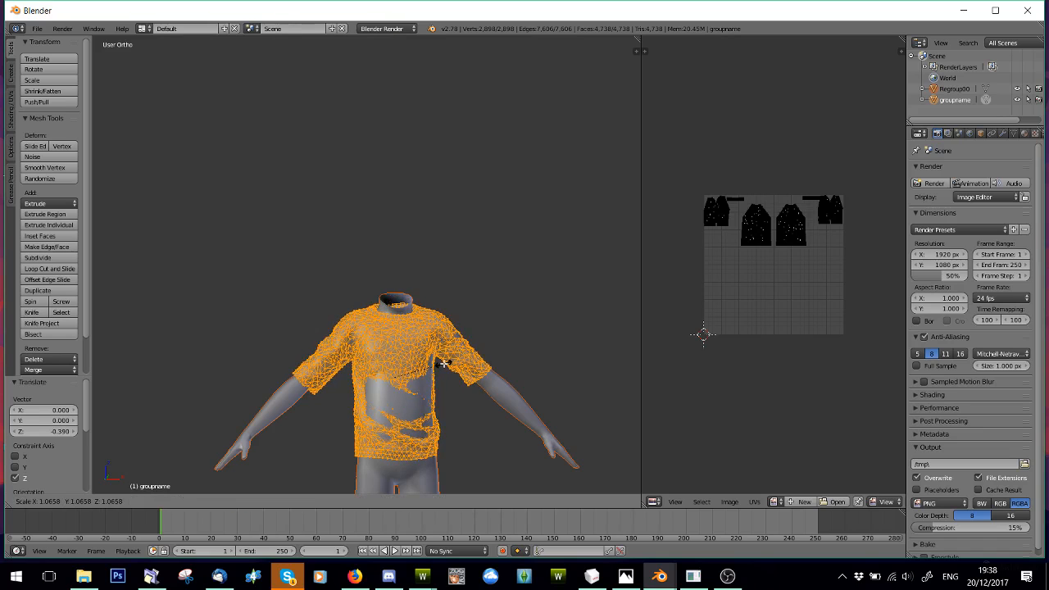
left_click(428, 359)
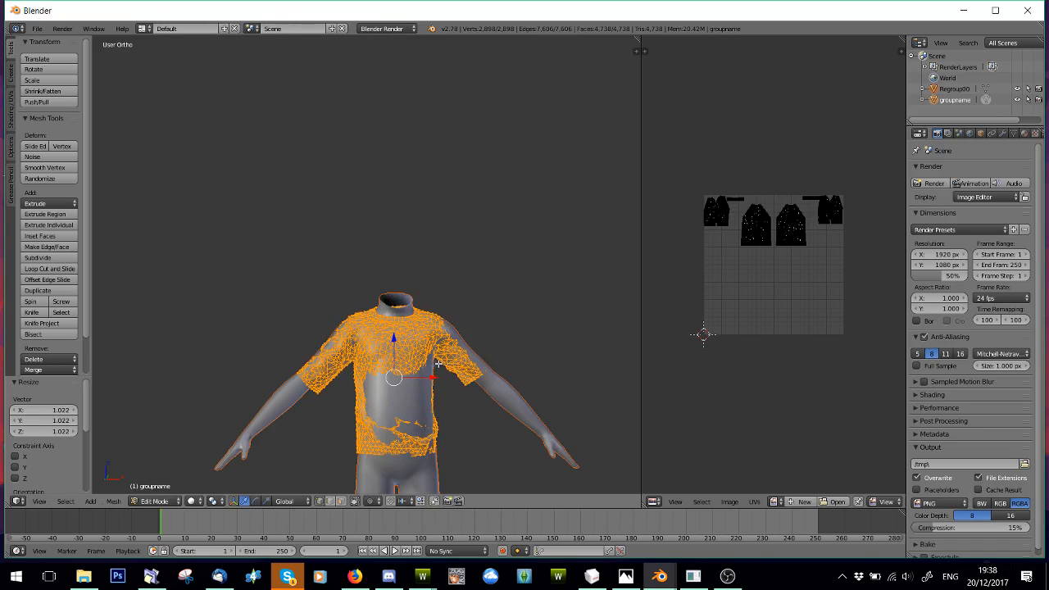
Check how the shirt's neckline sits on the body and nudge the shirt about 0.0004 down along Z.
scroll(455, 428, "up", 6)
middle_click_drag(460, 440, 391, 260, "shift")
scroll(393, 262, "up", 3)
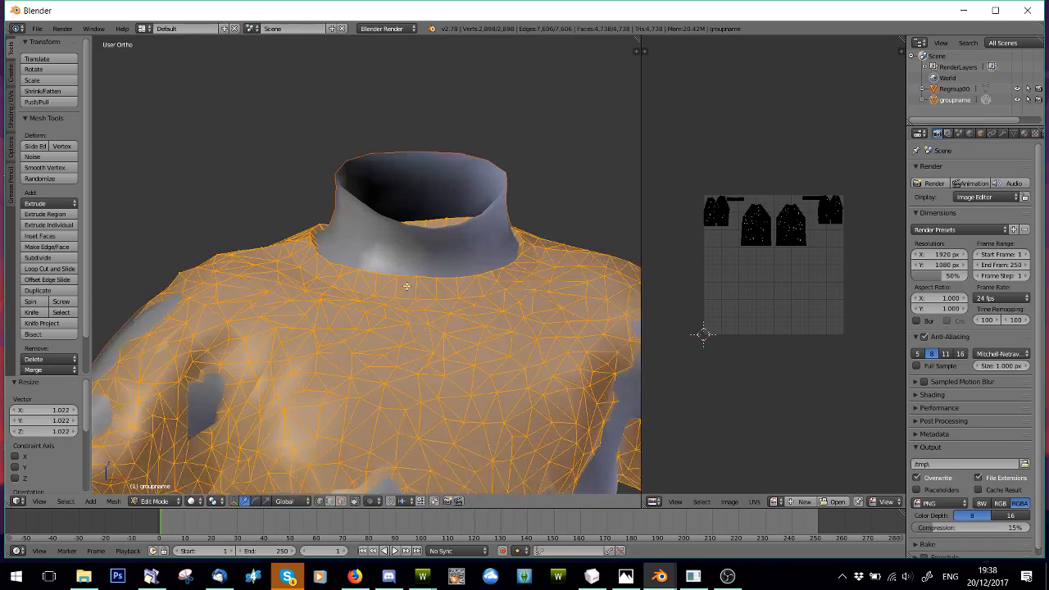
scroll(408, 328, "down", 2)
scroll(409, 335, "down", 1)
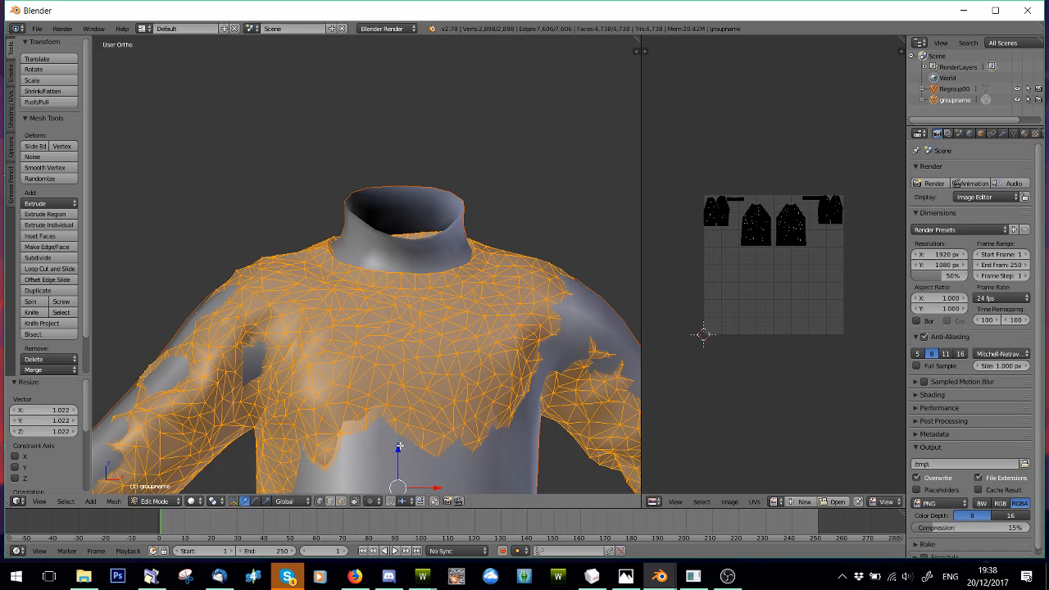
left_click_drag(399, 446, 399, 447)
scroll(399, 446, "down", 3)
left_click(383, 30)
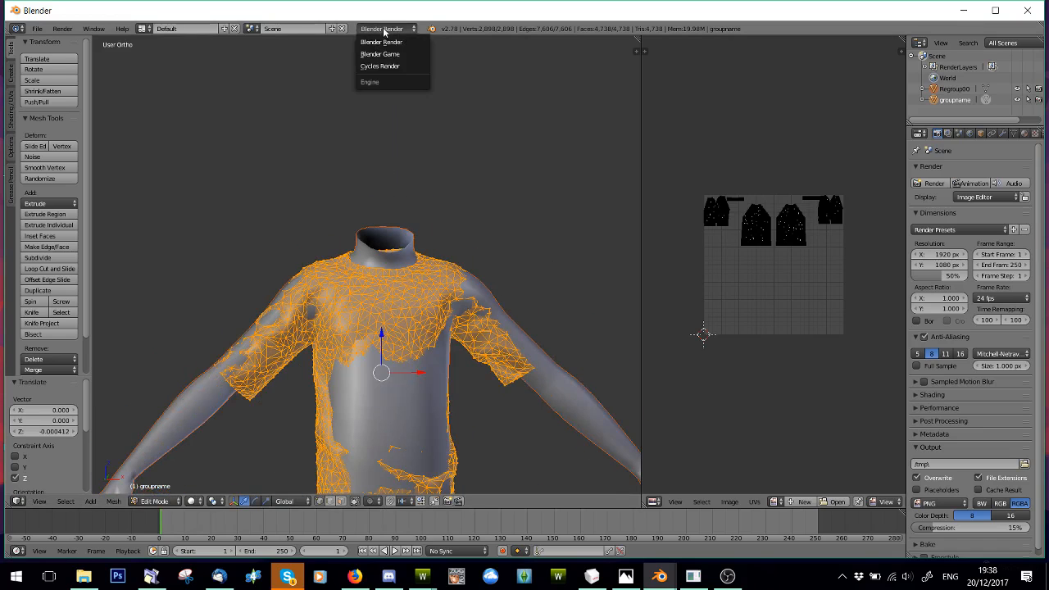
left_click(380, 67)
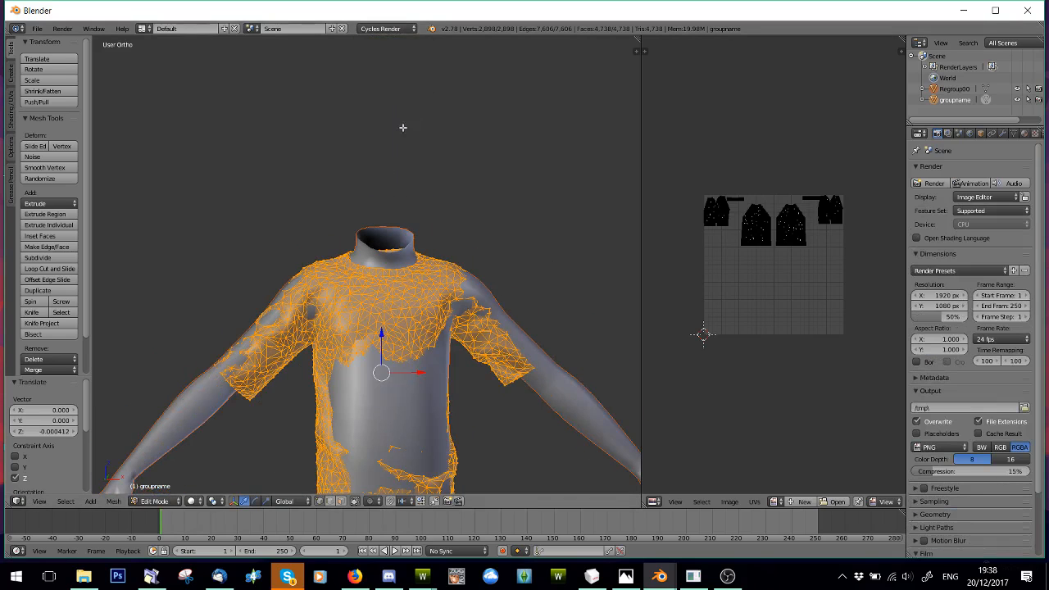
scroll(412, 172, "down", 4)
left_click(375, 28)
left_click(377, 42)
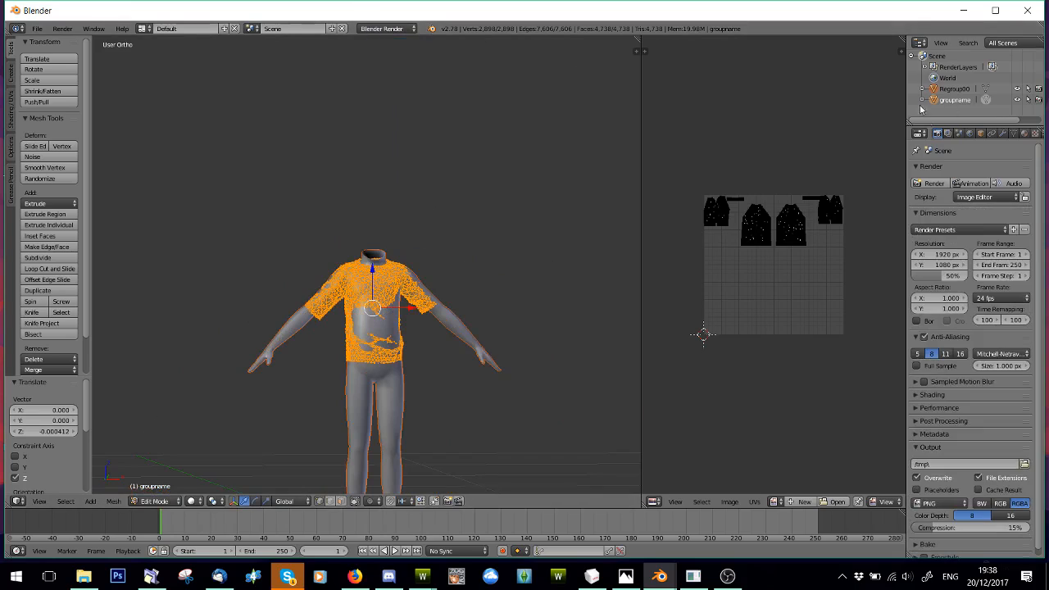
Enable Ambient Occlusion, Environment Lighting and Indirect Lighting for the world, and change the render engine to Cycles Render.
left_click(969, 133)
left_click(925, 345)
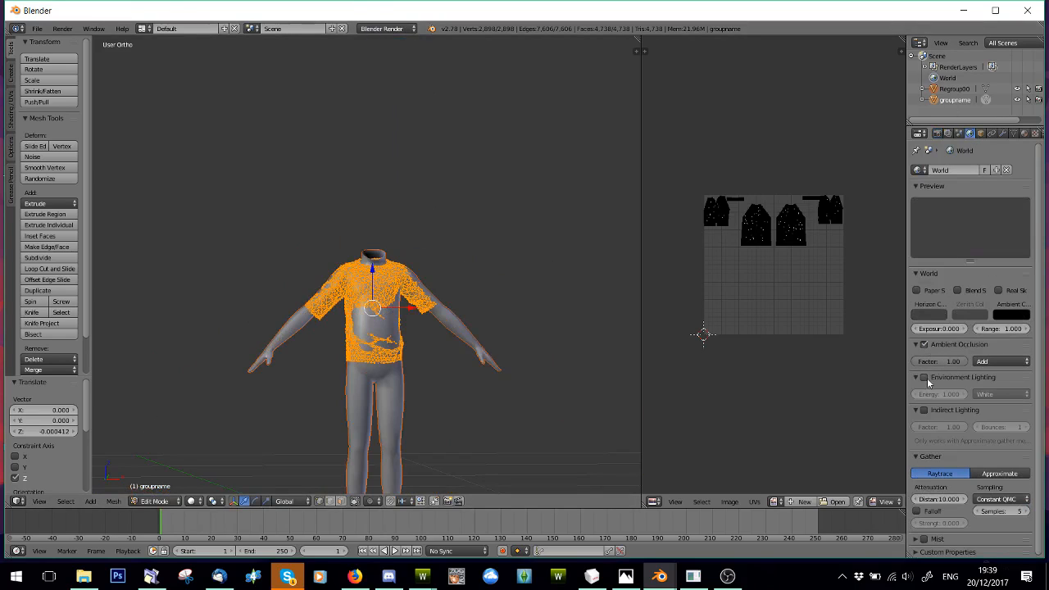
left_click(924, 378)
left_click(386, 27)
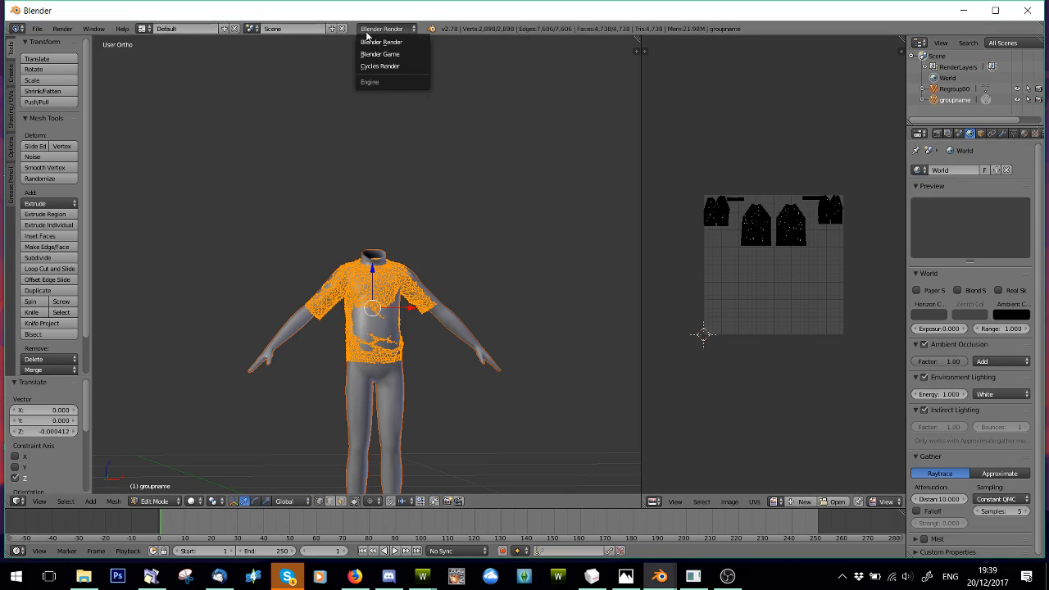
left_click(372, 66)
Return to Object Mode, select the child body and add a new material in a new slot.
key("Tab")
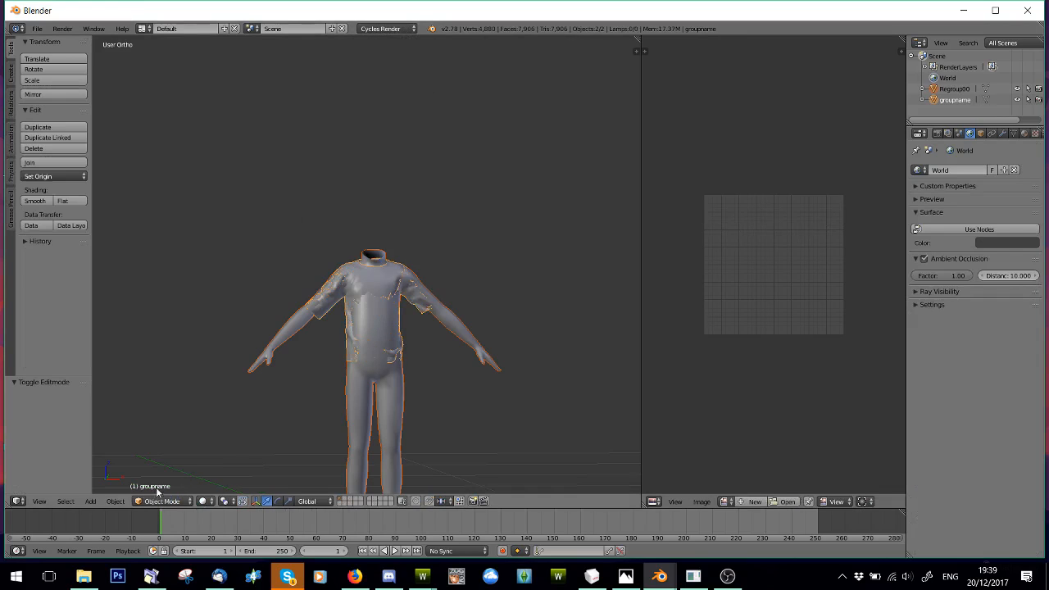
right_click(460, 332)
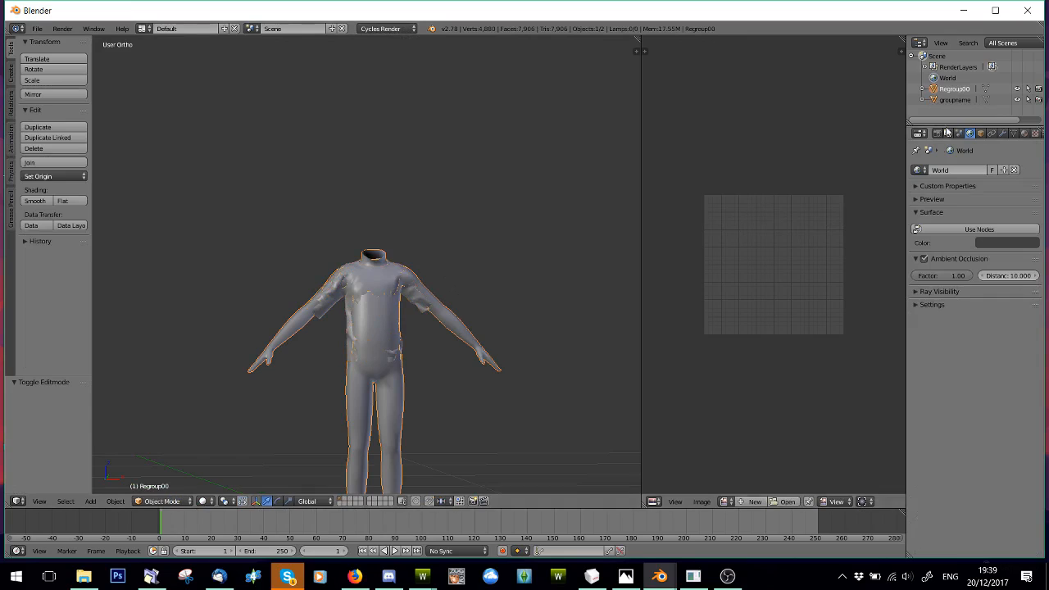
left_click(1024, 134)
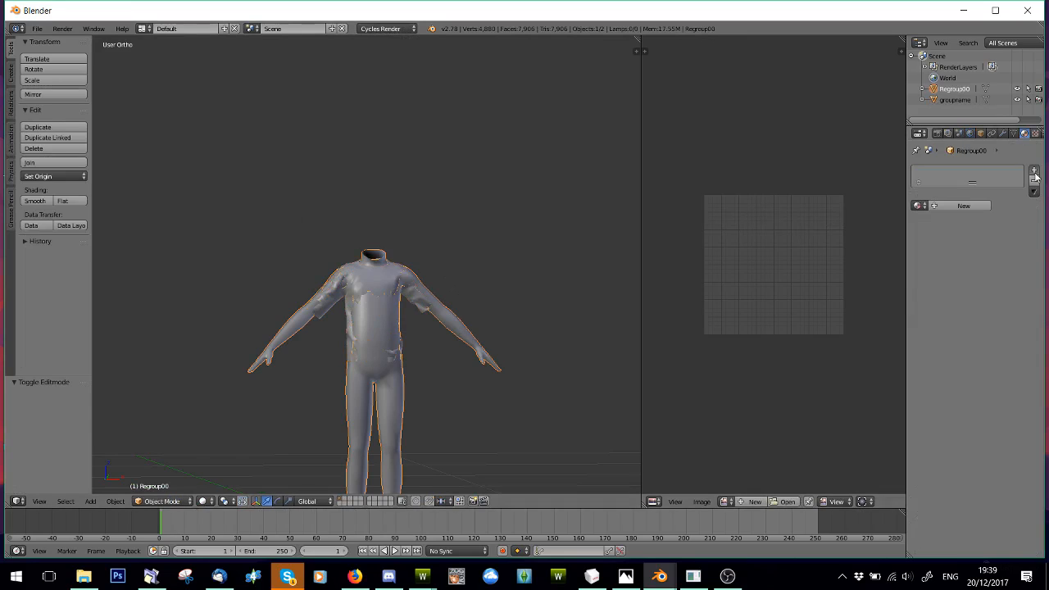
left_click(1034, 172)
left_click(956, 205)
Set the body material's colour to an Image Texture using key_00b2d882_00000000_15a23ce221e9286c.dds from the Skunk folder.
left_click(1036, 285)
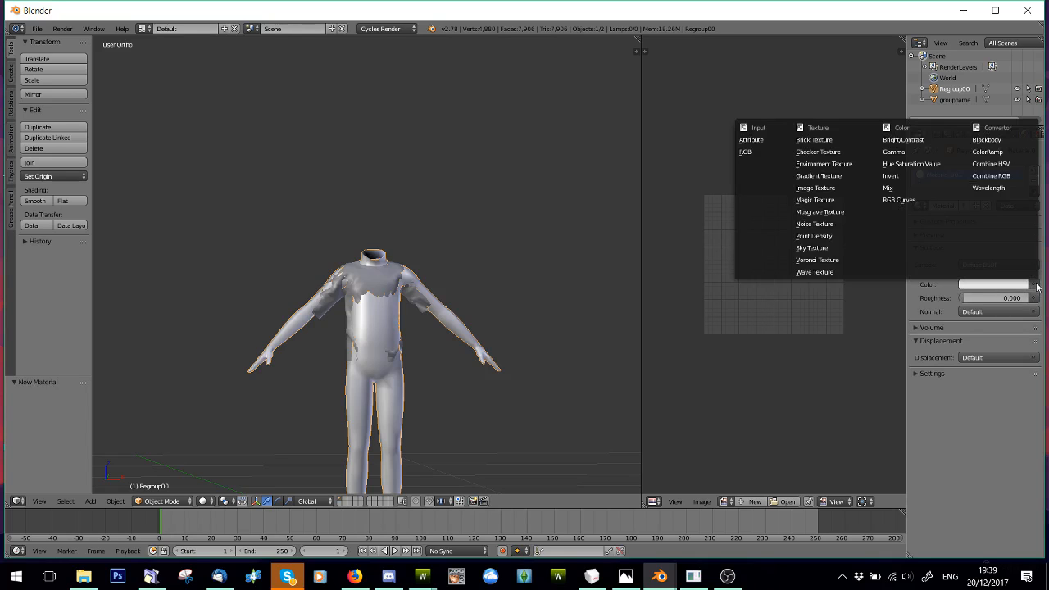
left_click(821, 200)
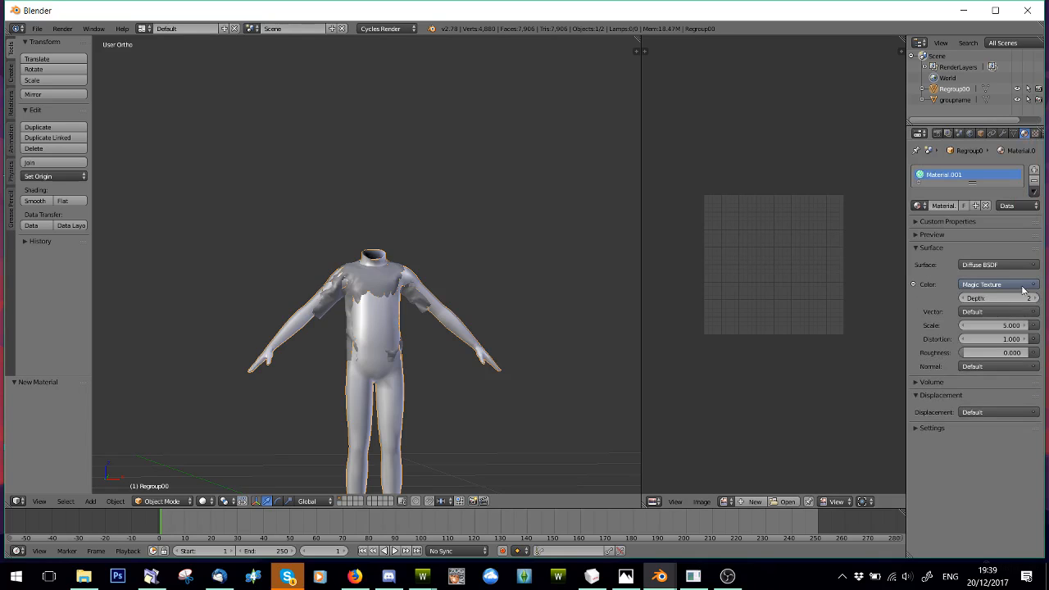
left_click(1036, 285)
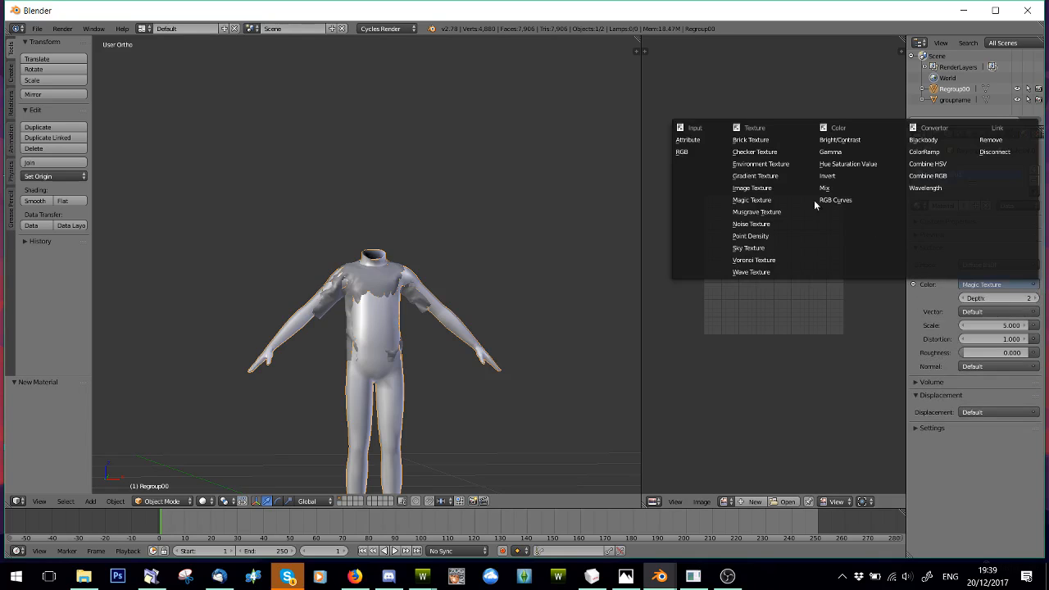
left_click(752, 187)
left_click(1010, 298)
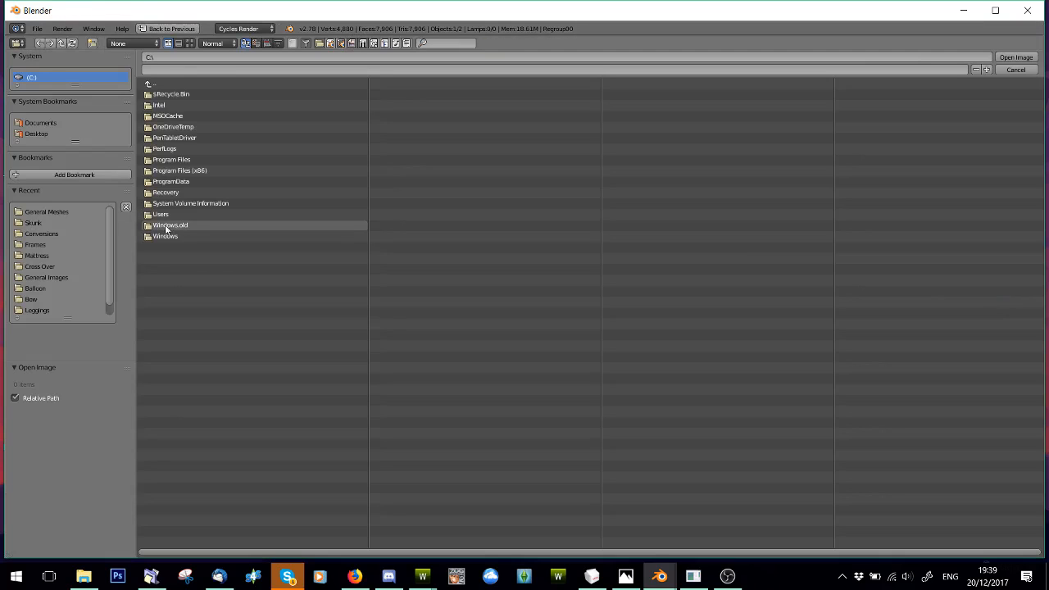
double_click(181, 95)
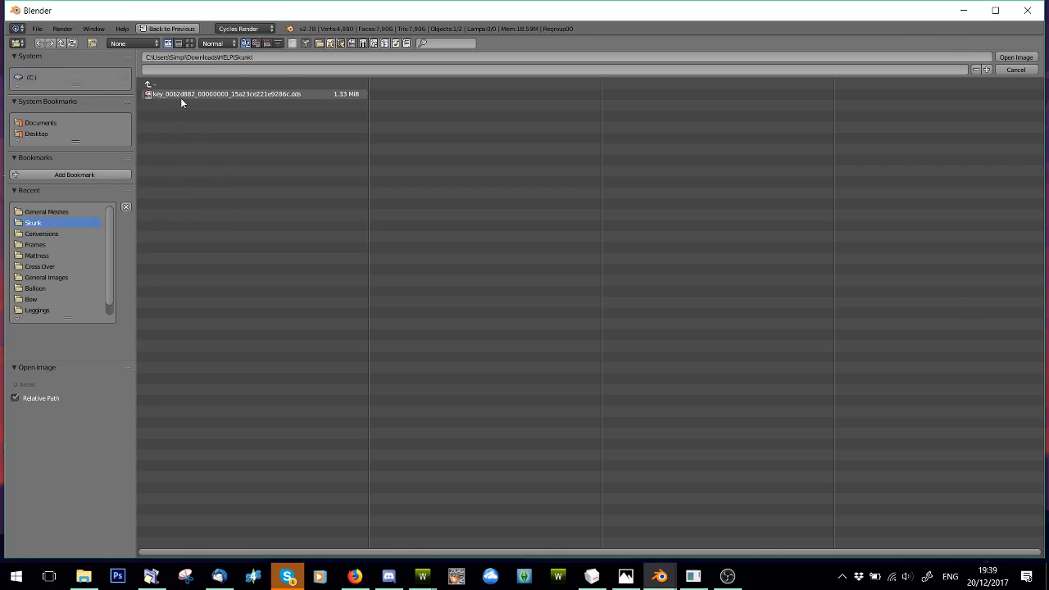
Switch the viewport shading to Material and check the textured body against the shirt from the front and side.
scroll(217, 360, "up", 4)
left_click(202, 501)
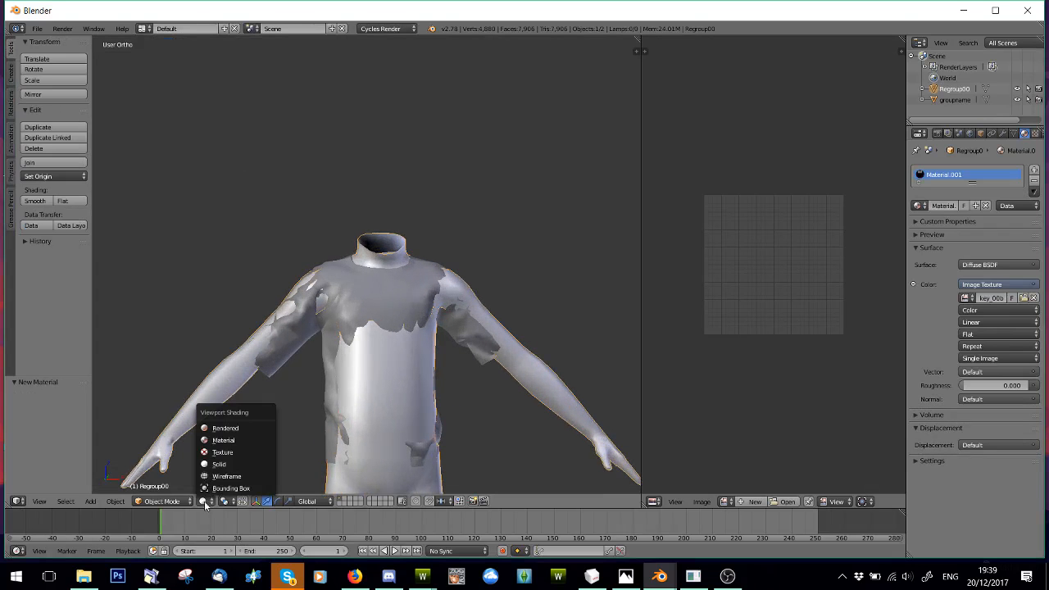
left_click(226, 443)
scroll(349, 317, "up", 2)
scroll(349, 316, "down", 3)
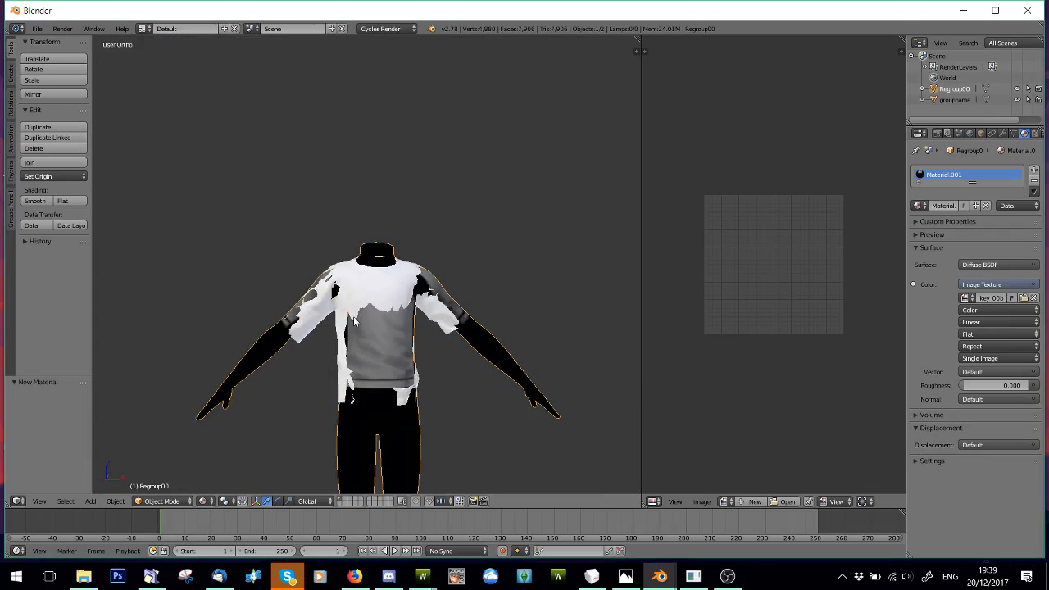
scroll(308, 351, "up", 5)
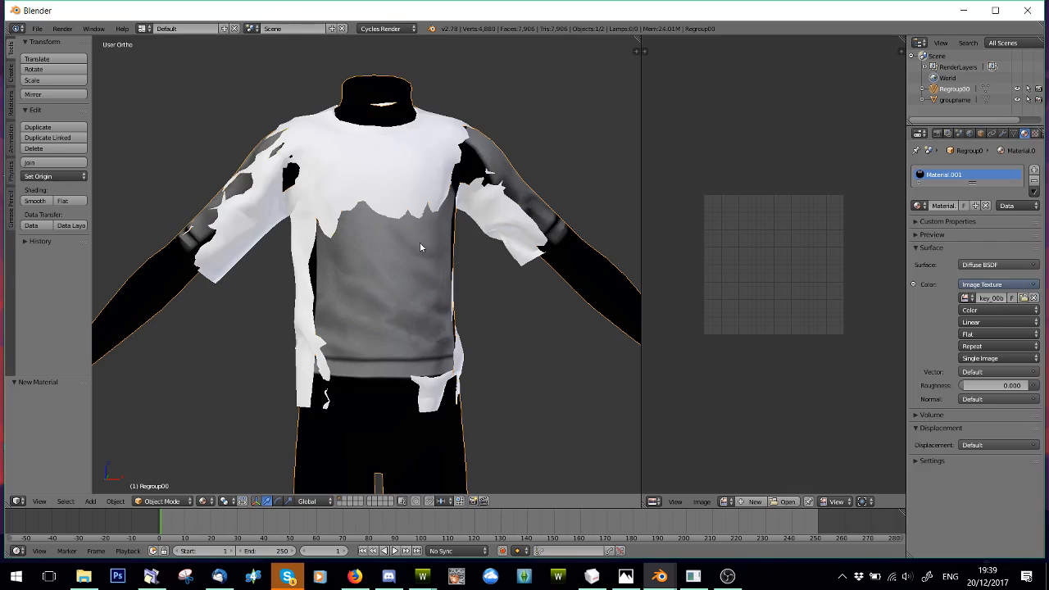
scroll(327, 282, "down", 3)
middle_click_drag(355, 295, 293, 310)
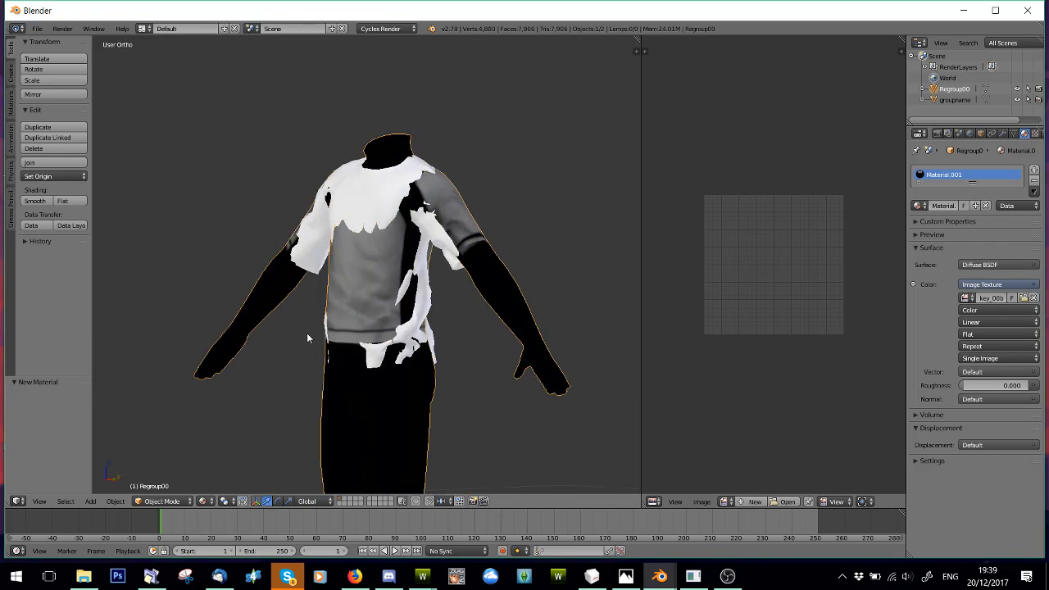
middle_click_drag(329, 347, 395, 385)
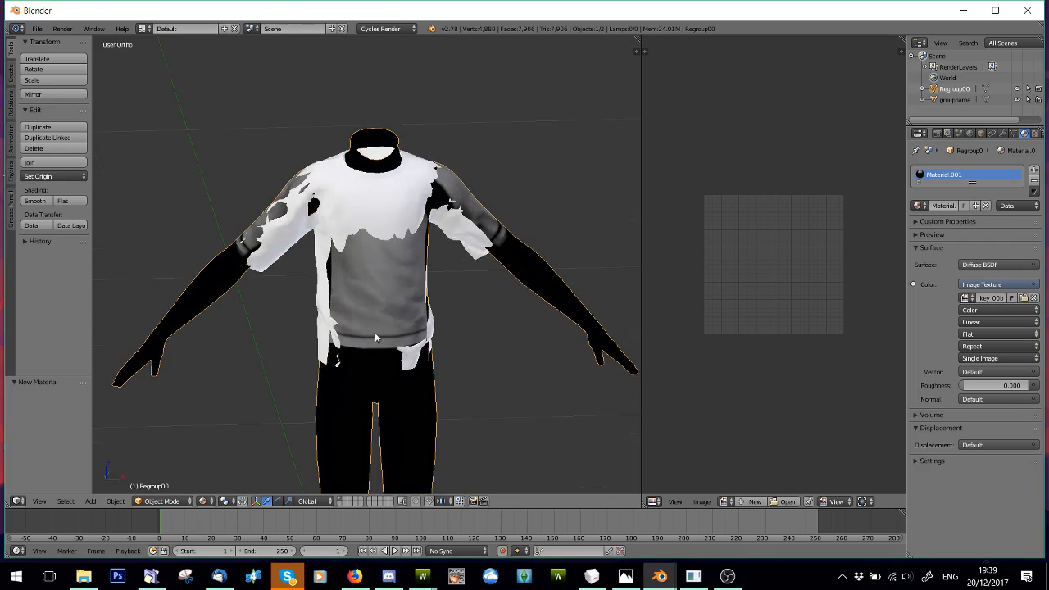
scroll(468, 276, "up", 1)
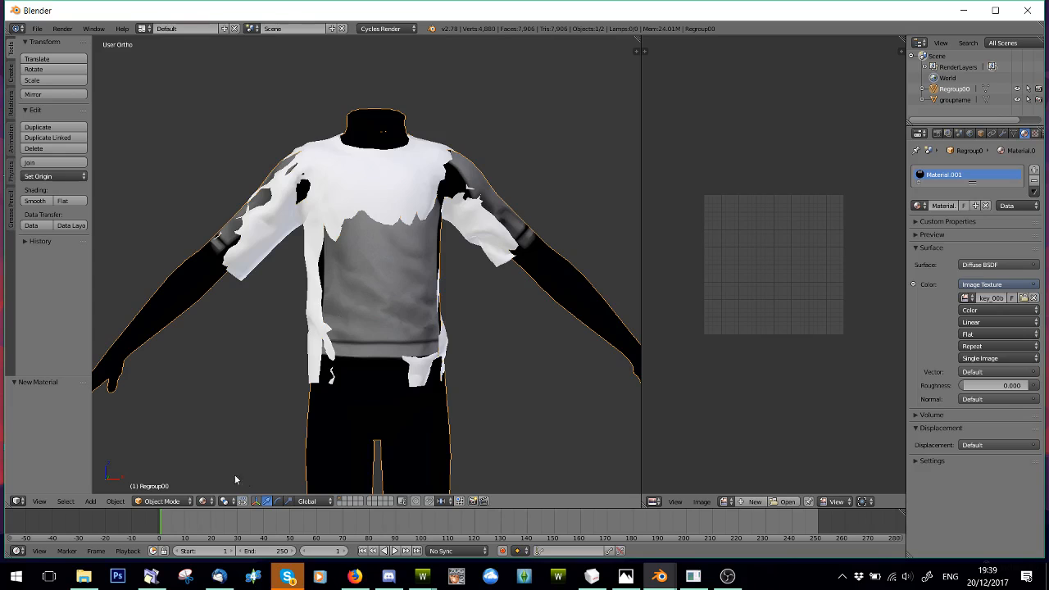
Select the shirt, enter Edit Mode and scale the whole mesh up by about 1.017.
right_click(370, 200)
left_click(161, 500)
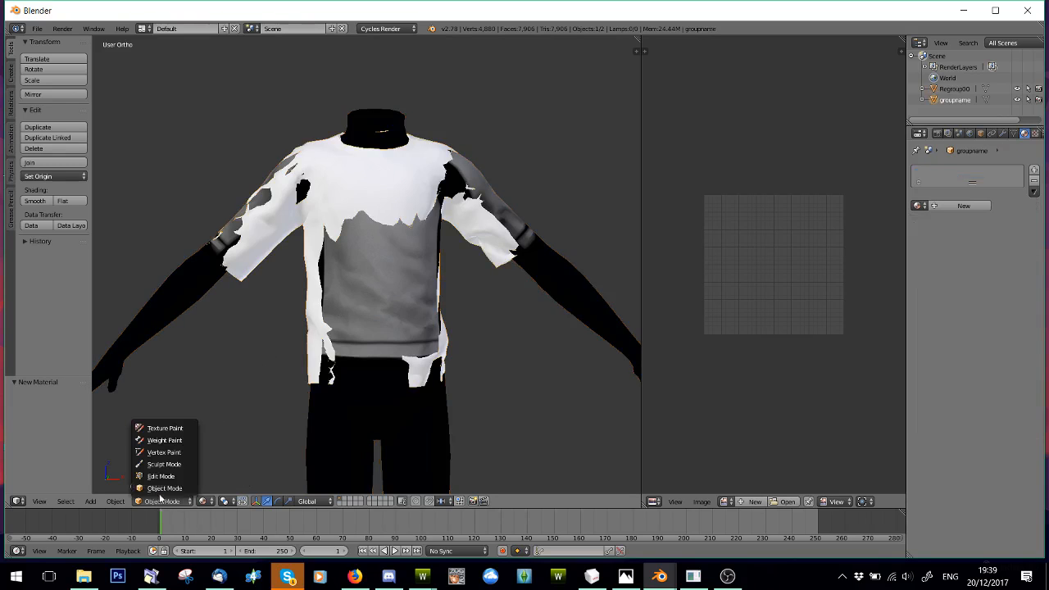
left_click(160, 476)
scroll(445, 239, "up", 2)
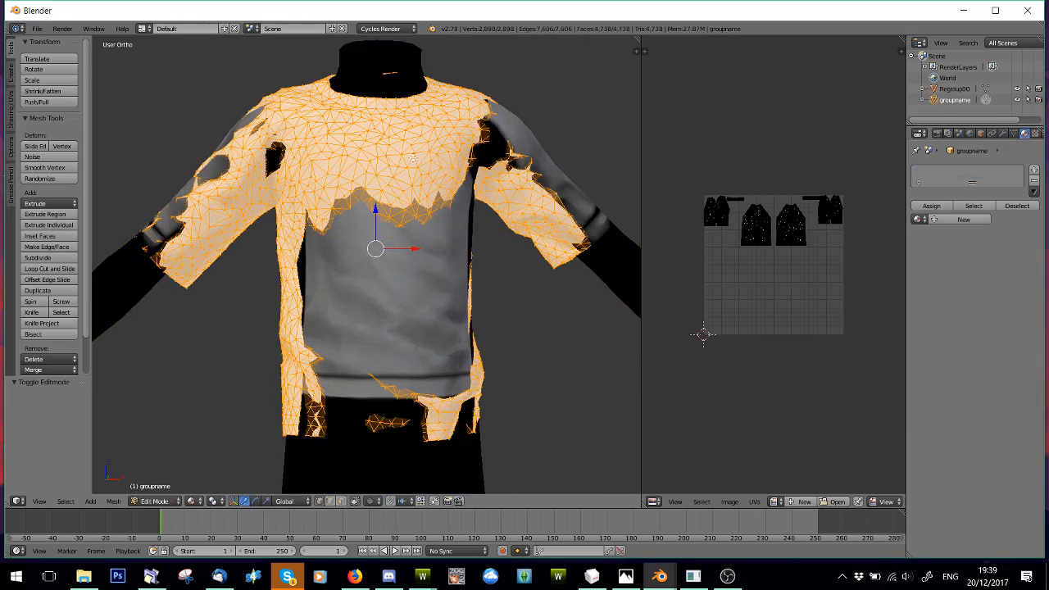
middle_click_drag(413, 155, 383, 344, "shift")
scroll(385, 337, "down", 2)
scroll(419, 332, "up", 3)
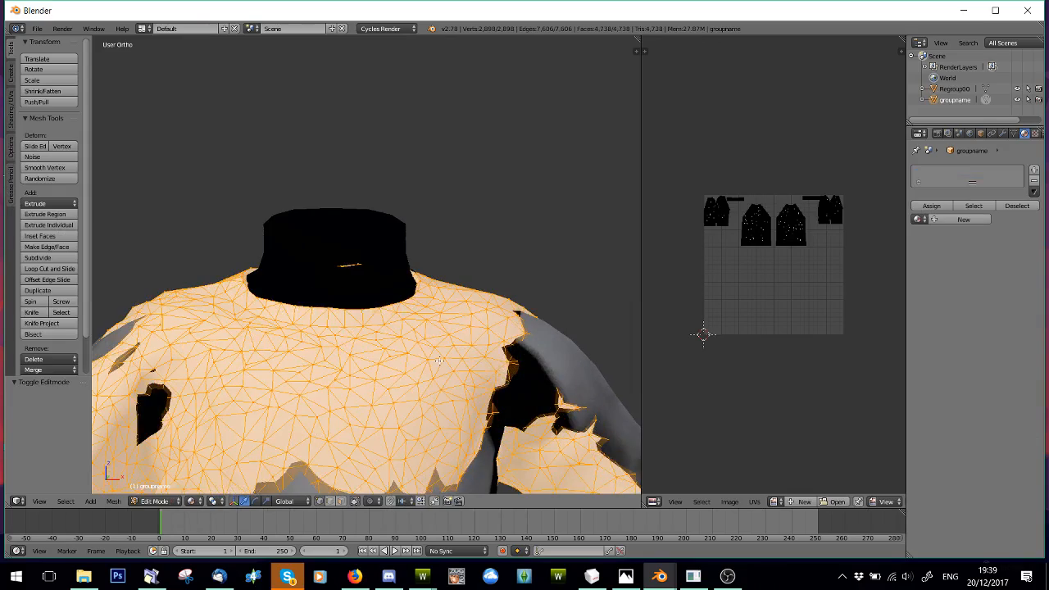
key("s")
left_click(450, 359)
scroll(354, 334, "down", 1)
scroll(354, 334, "down", 1)
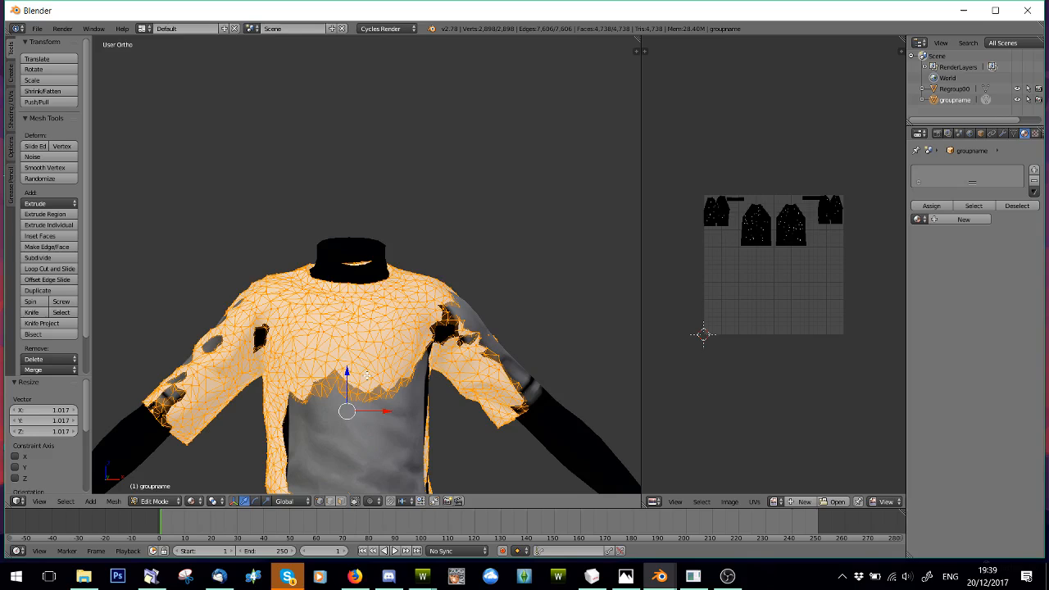
Move the shirt mesh down about 0.004 along Z to lower its neckline on the body.
left_click_drag(353, 378, 362, 379)
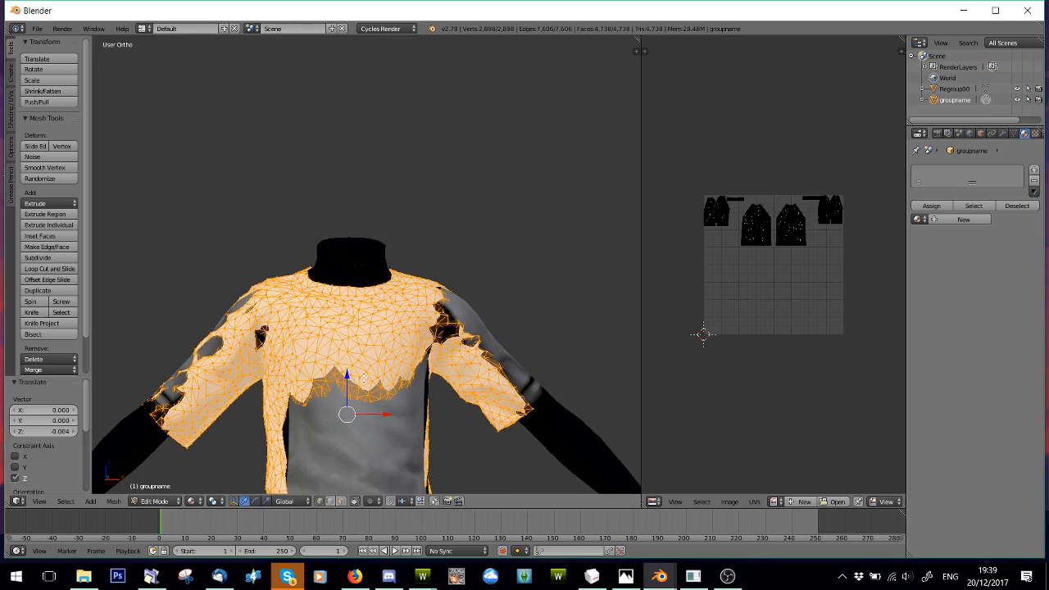
scroll(363, 379, "down", 2)
scroll(363, 379, "up", 3)
scroll(363, 246, "up", 1)
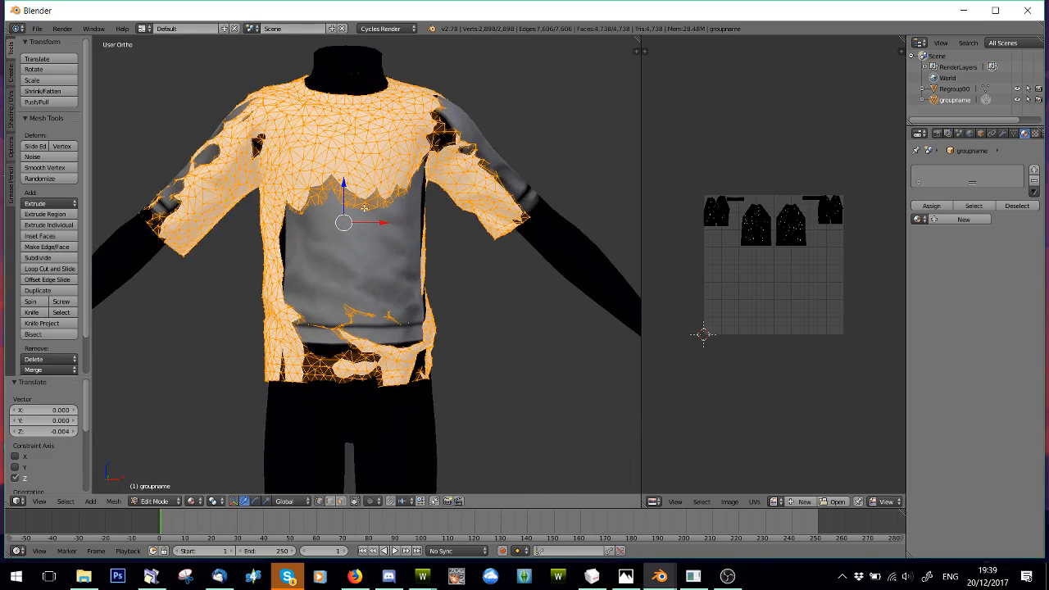
From the side, shift the shirt slightly along Y, and raise it about 0.002 along Z.
middle_click_drag(365, 246, 251, 277)
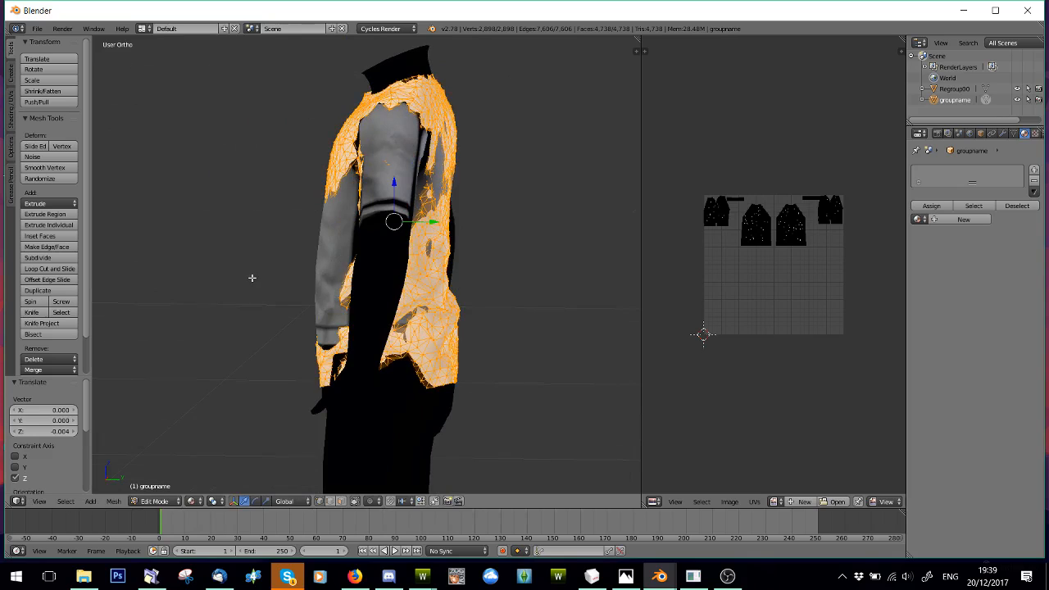
key("KP_3")
left_click_drag(431, 222, 435, 218)
middle_click_drag(270, 192, 348, 349)
scroll(342, 262, "up", 3)
left_click_drag(349, 272, 351, 269)
middle_click_drag(350, 269, 608, 220)
scroll(341, 182, "down", 3)
middle_click_drag(344, 171, 242, 174)
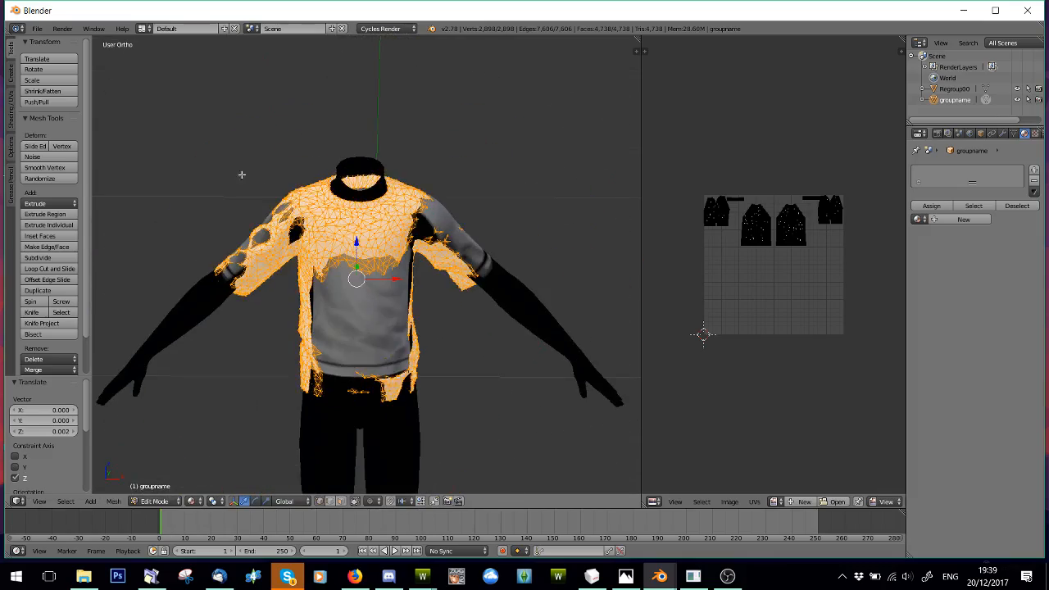
middle_click_drag(370, 167, 370, 136)
Deselect the shirt's vertices and switch the viewport shading to Solid.
key("a")
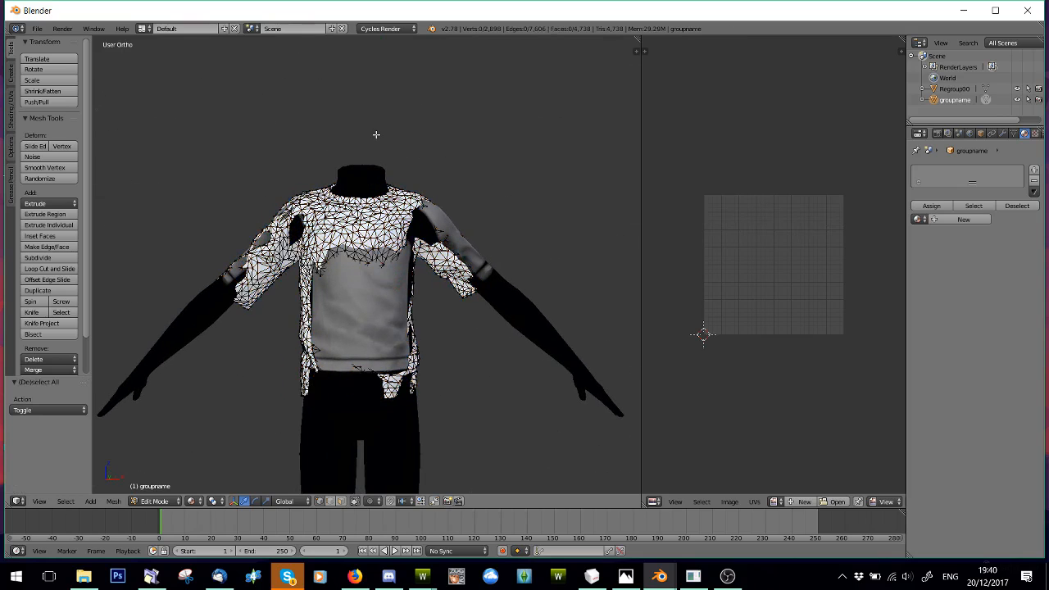
left_click(144, 503)
left_click(192, 500)
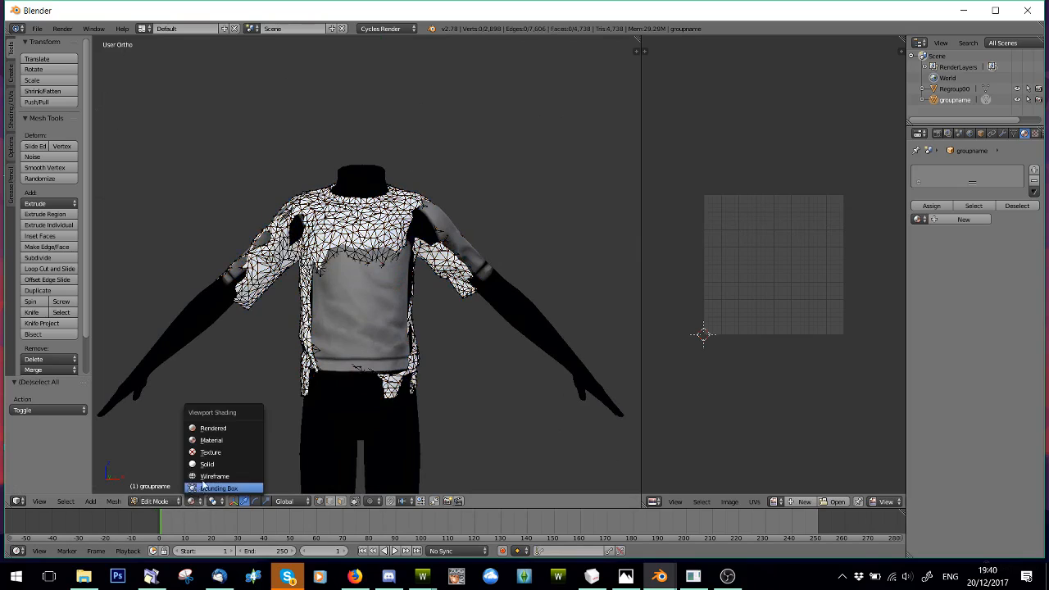
left_click(210, 465)
scroll(292, 309, "down", 1)
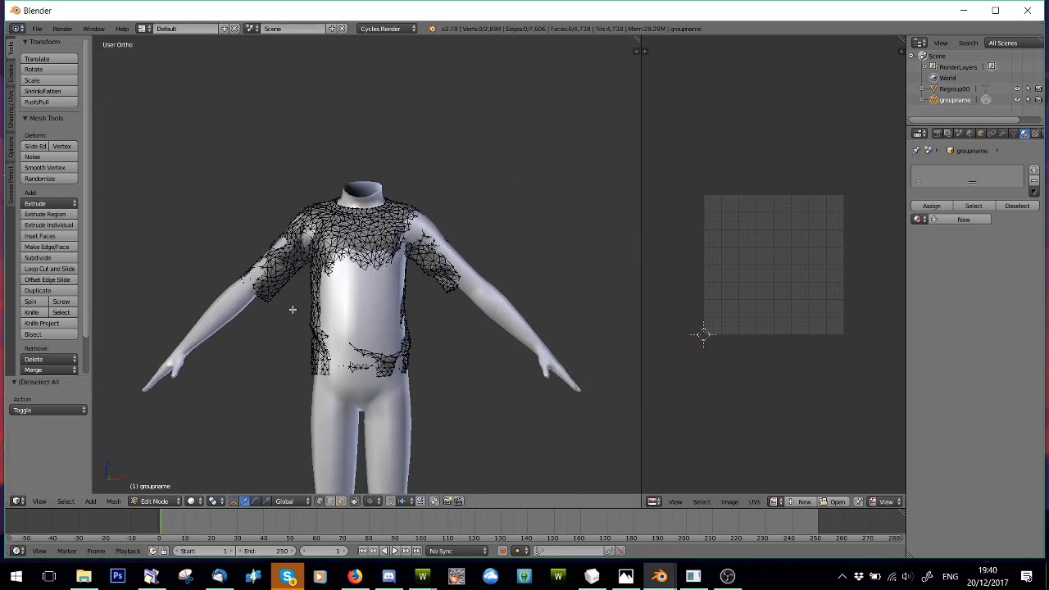
scroll(327, 295, "up", 2)
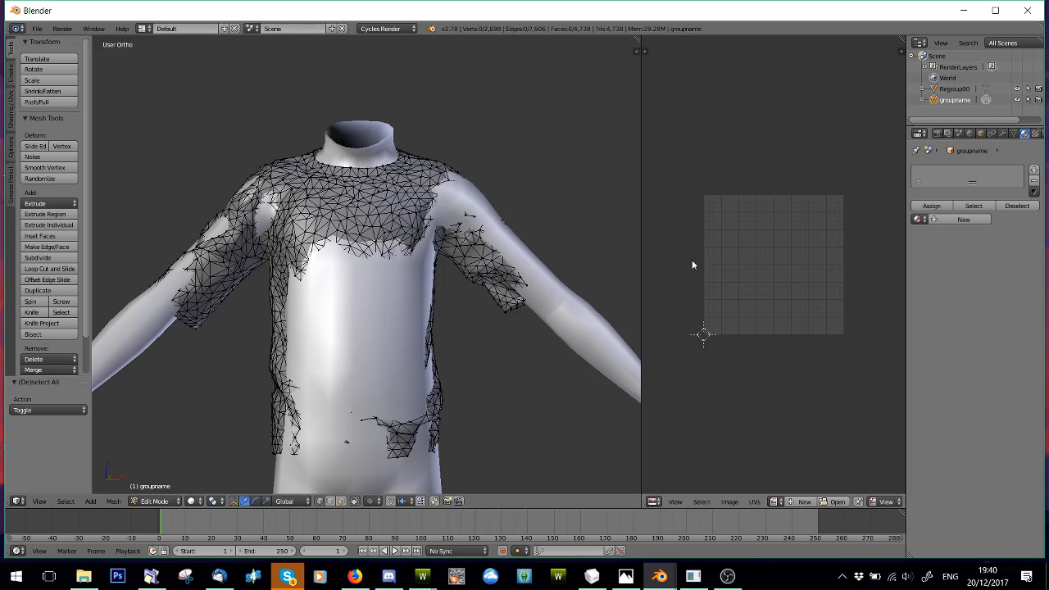
Widen the UV editor and sync its selection with the mesh so all the shirt's UV islands show.
left_click_drag(641, 238, 503, 236)
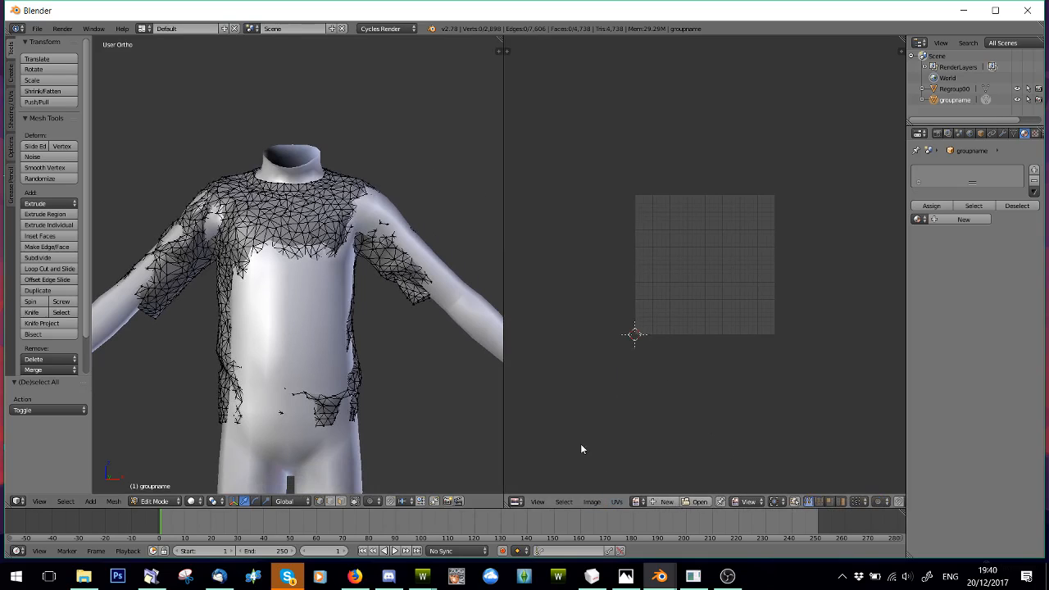
left_click(792, 502)
scroll(740, 242, "up", 6)
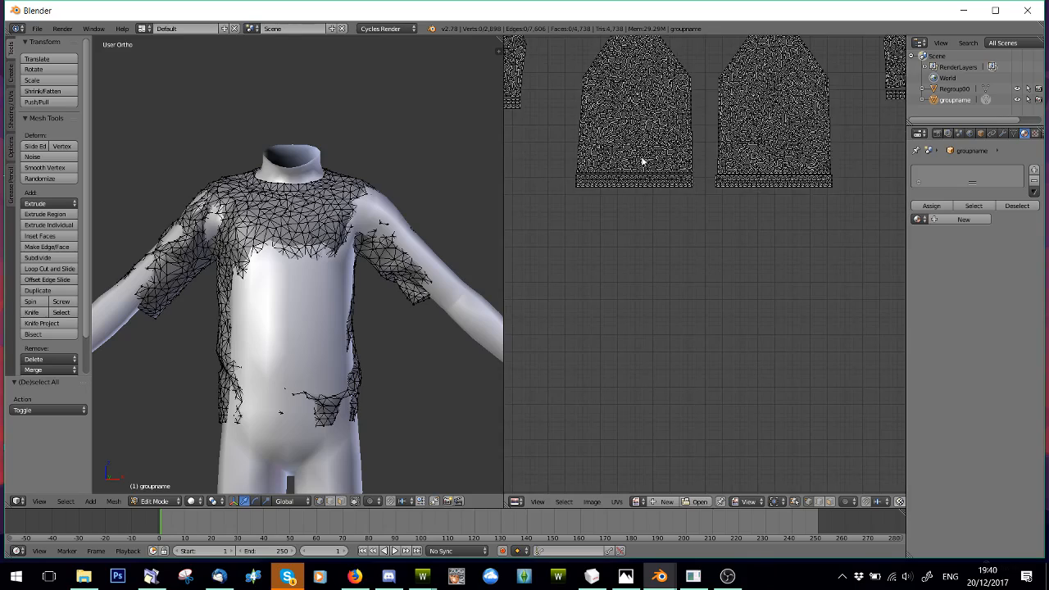
middle_click_drag(643, 159, 752, 350)
middle_click_drag(584, 270, 602, 305)
scroll(602, 305, "down", 1)
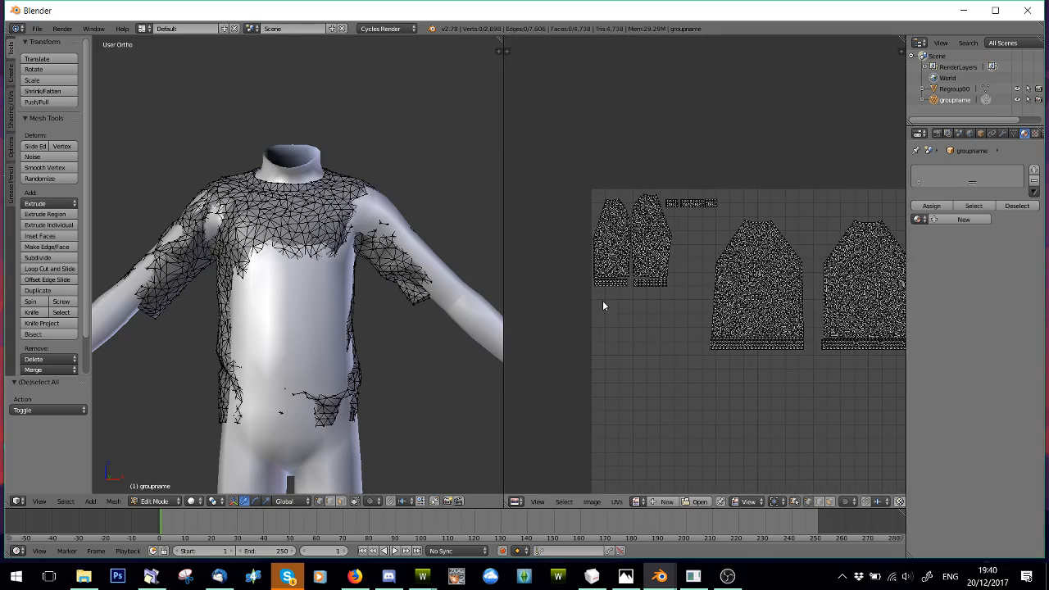
Box-select the lower part of one sleeve's two UV islands, enable proportional editing and deselect everything.
key("b")
left_click_drag(581, 235, 696, 302)
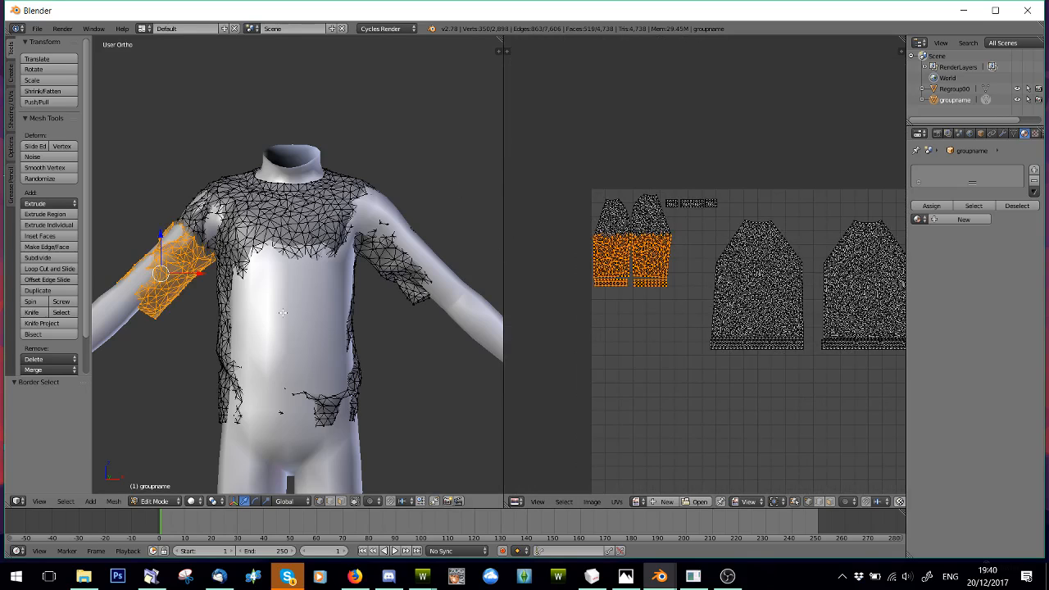
middle_click_drag(282, 312, 363, 320)
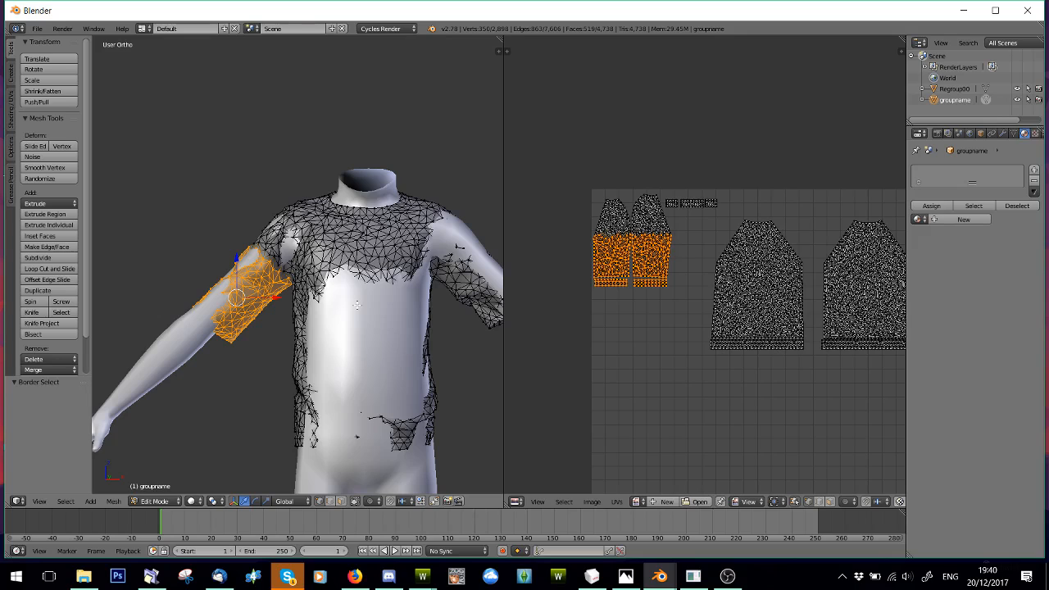
key("o")
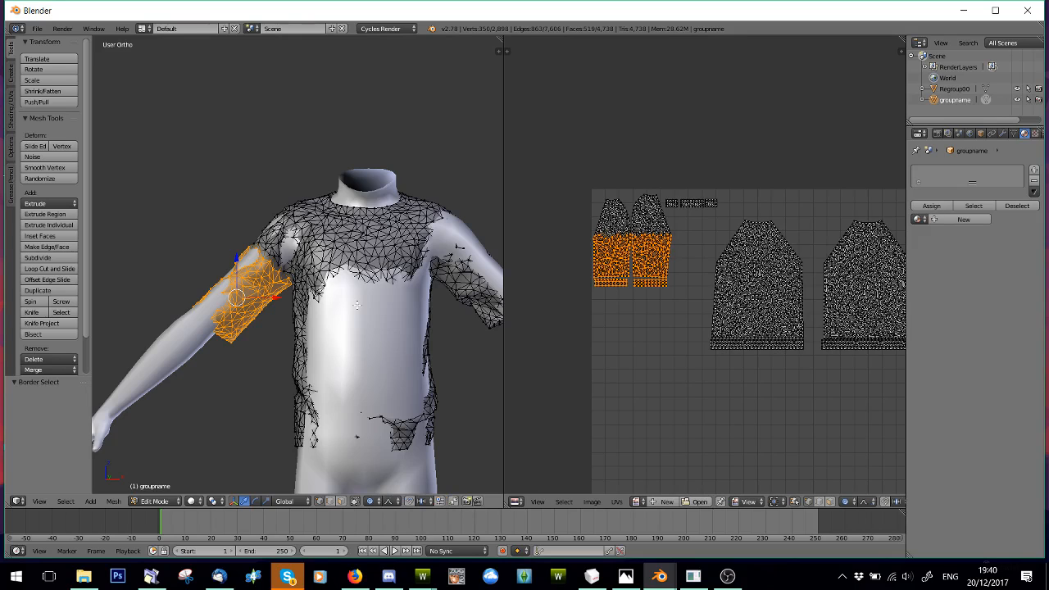
key("a")
Box-select the front and back torso UV islands from just below the armholes down to the hem and hide that geometry.
scroll(712, 300, "down", 3)
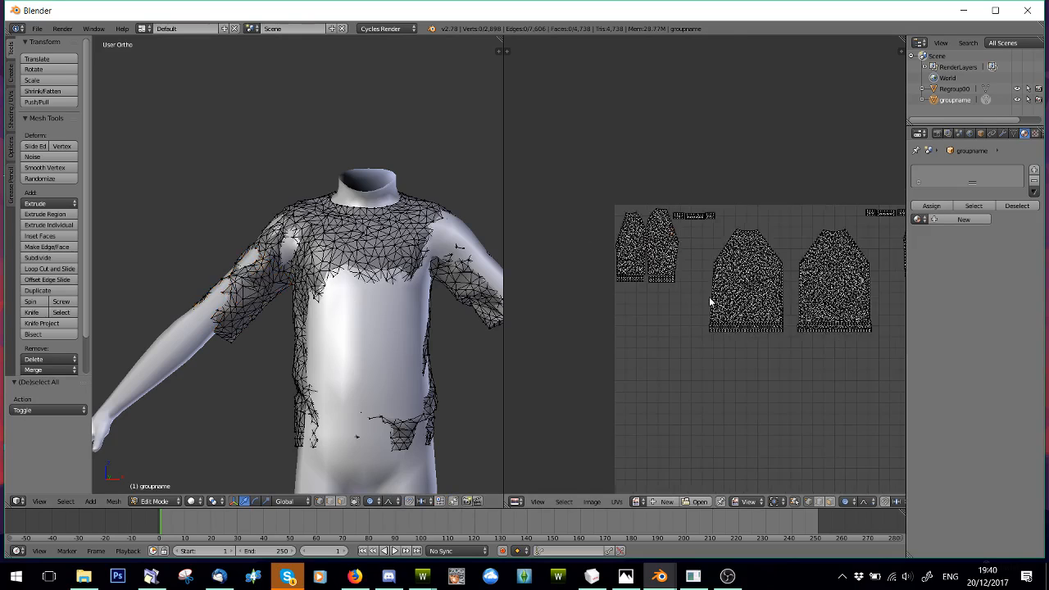
middle_click_drag(766, 320, 676, 318)
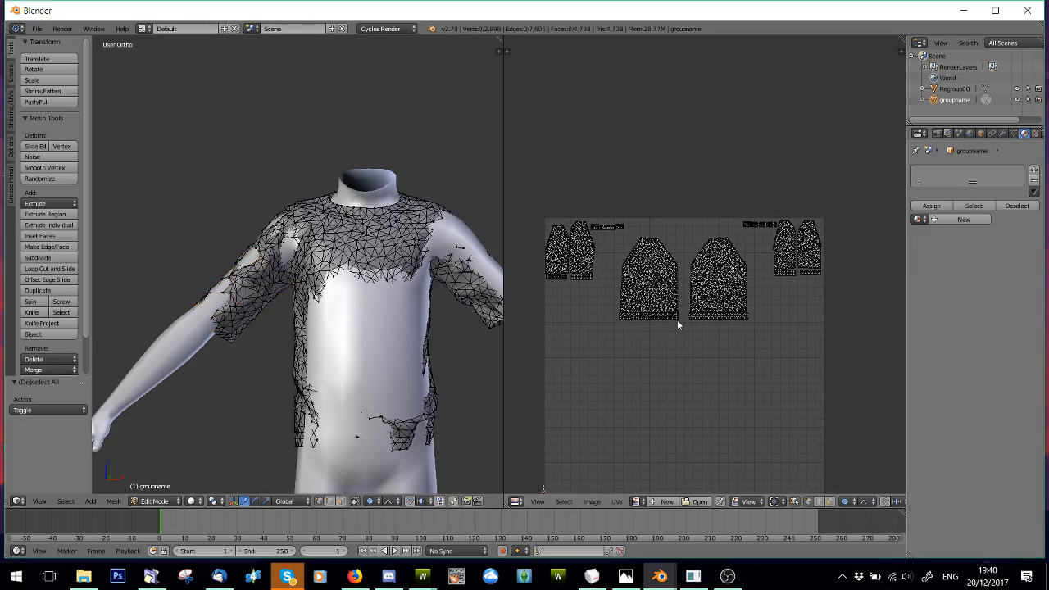
key("b")
left_click_drag(616, 271, 762, 352)
key("b")
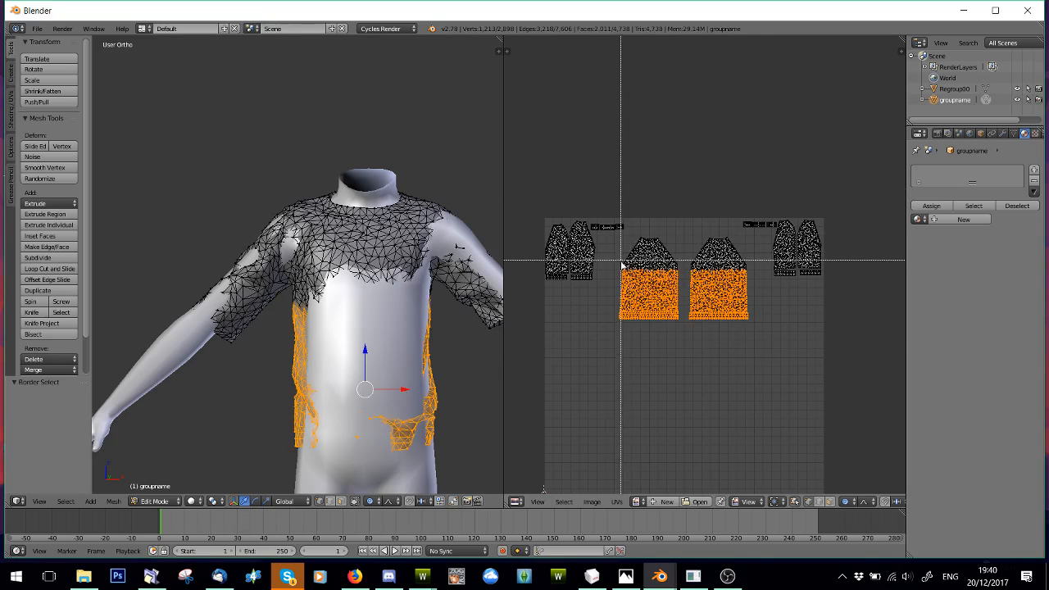
scroll(615, 281, "up", 3)
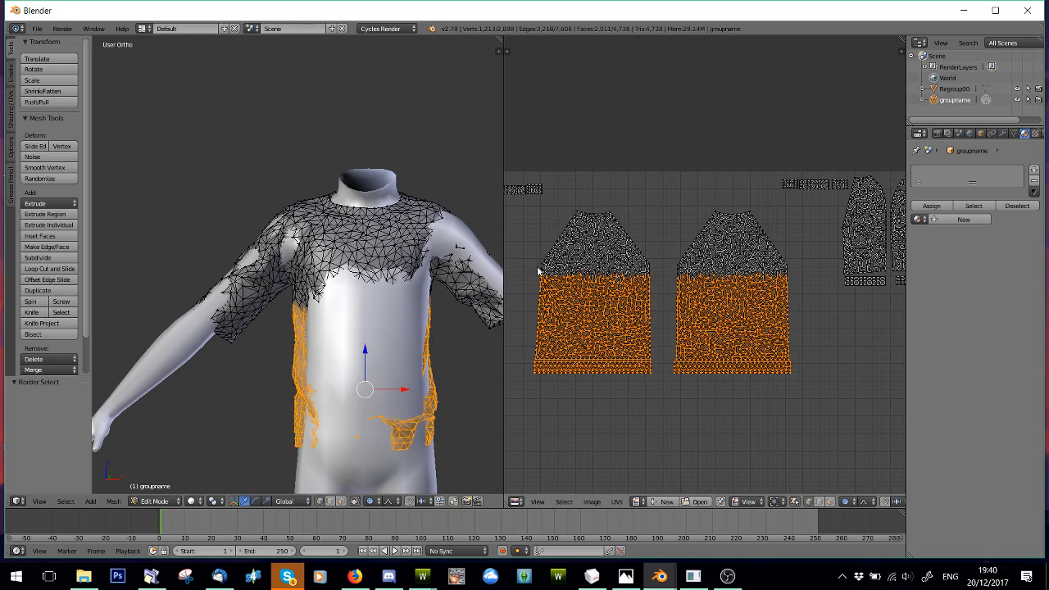
left_click_drag(537, 270, 819, 370)
key("b")
key("Escape")
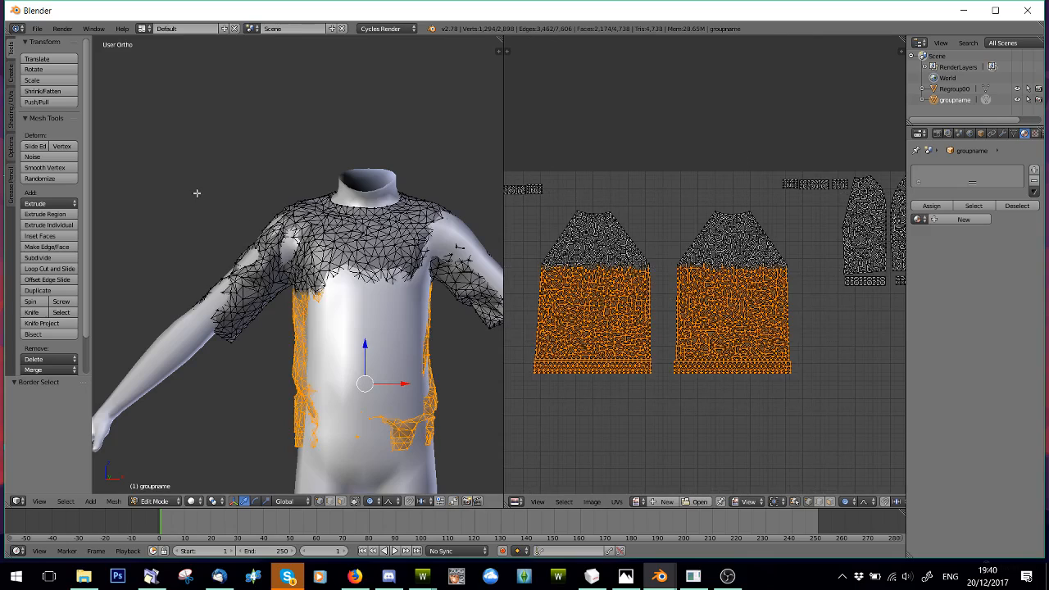
key("h")
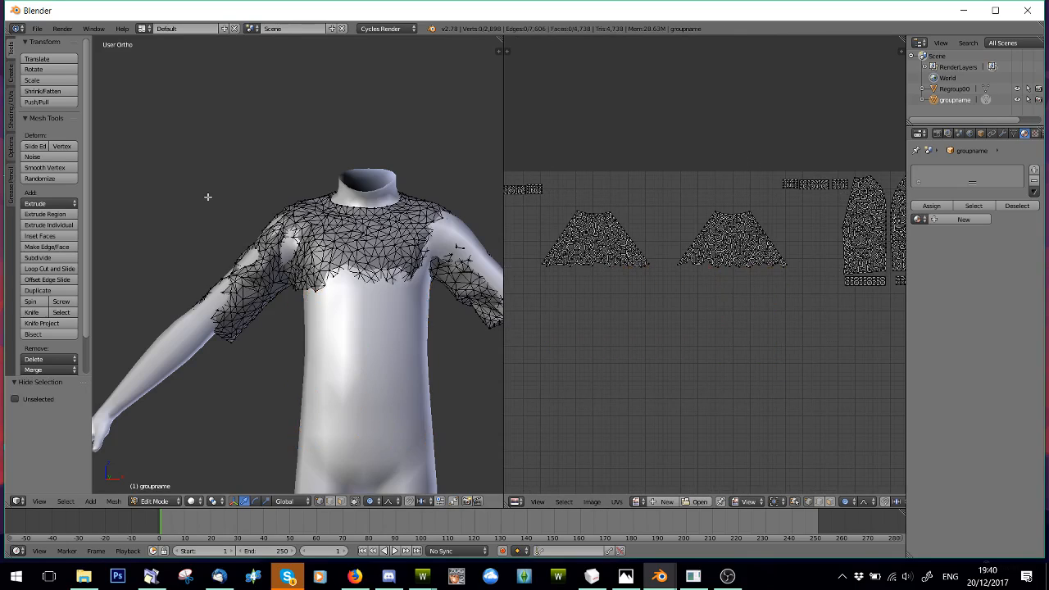
Box-select the lower part and cuffs of the body's right sleeve on its two UV islands.
middle_click_drag(669, 290, 874, 324)
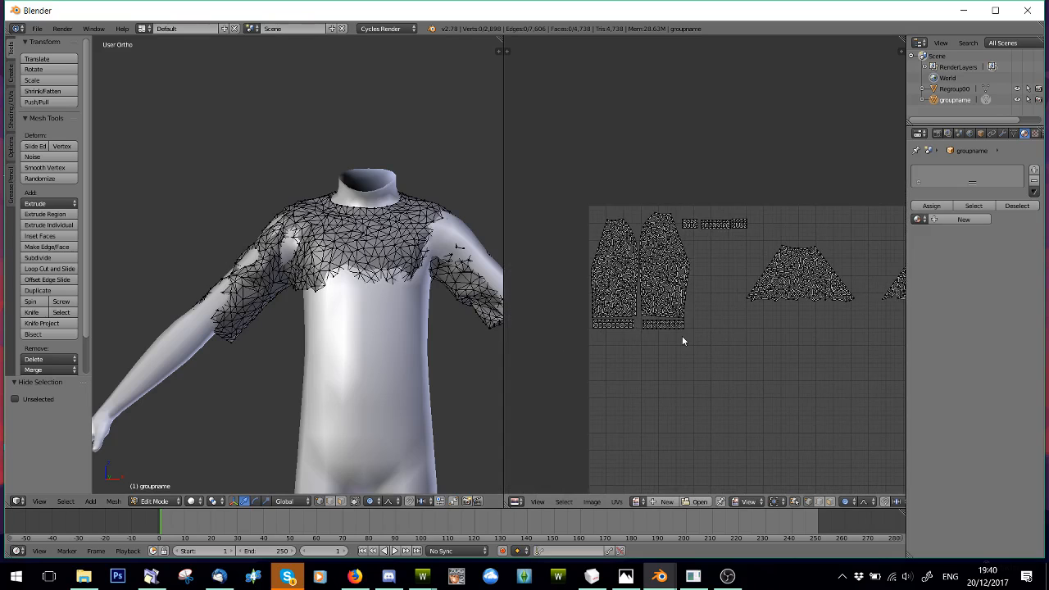
scroll(682, 335, "down", 1)
key("b")
left_click_drag(604, 276, 706, 343)
key("b")
key("Escape")
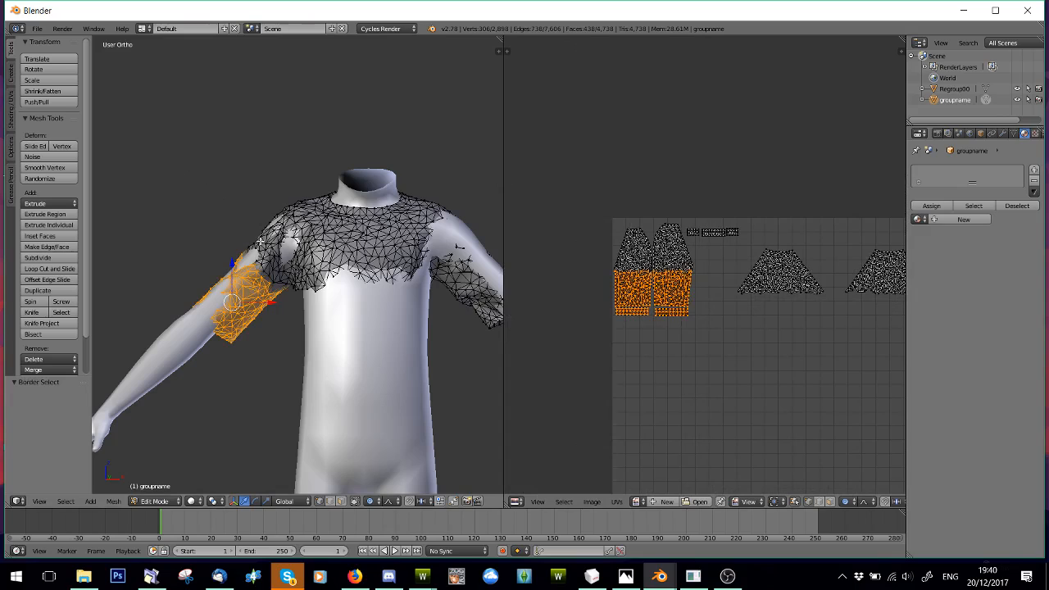
Move the selected right sleeve part about 0.013 up onto the arm with a proportional size of 0.09.
key("g")
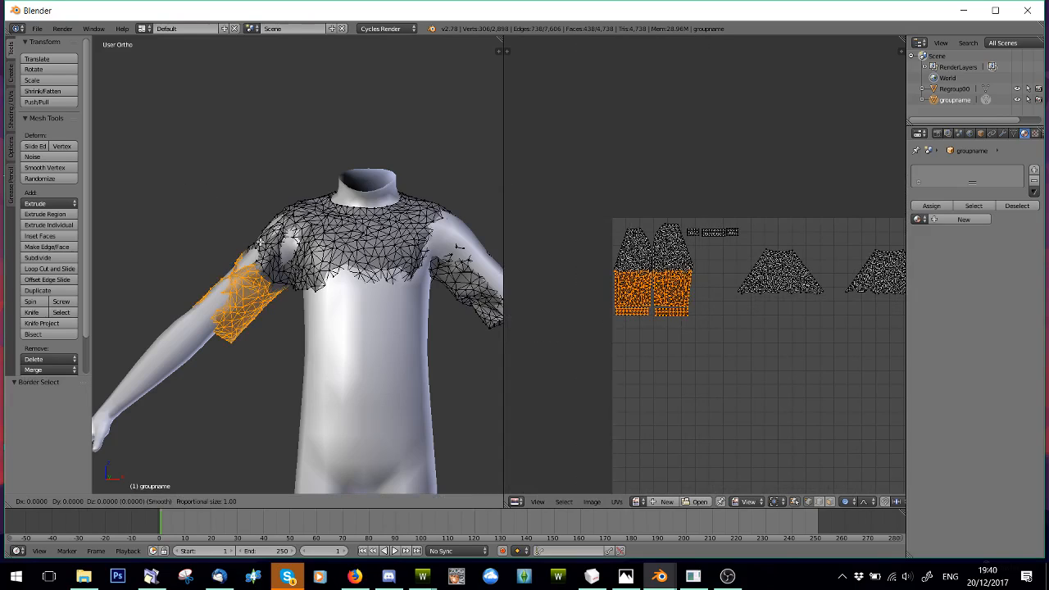
scroll(260, 241, "up", 15)
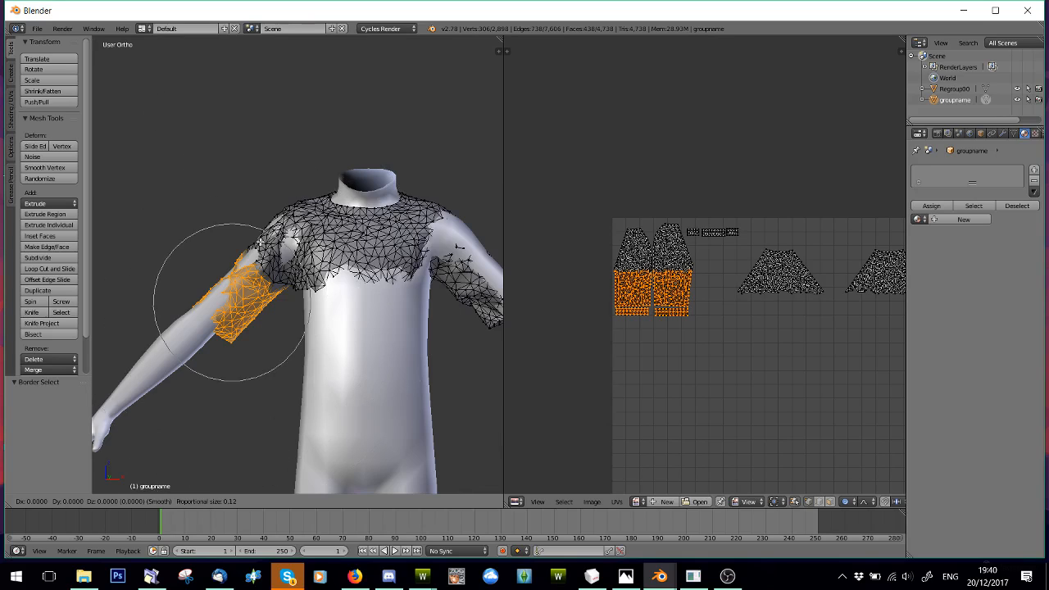
scroll(261, 242, "up", 3)
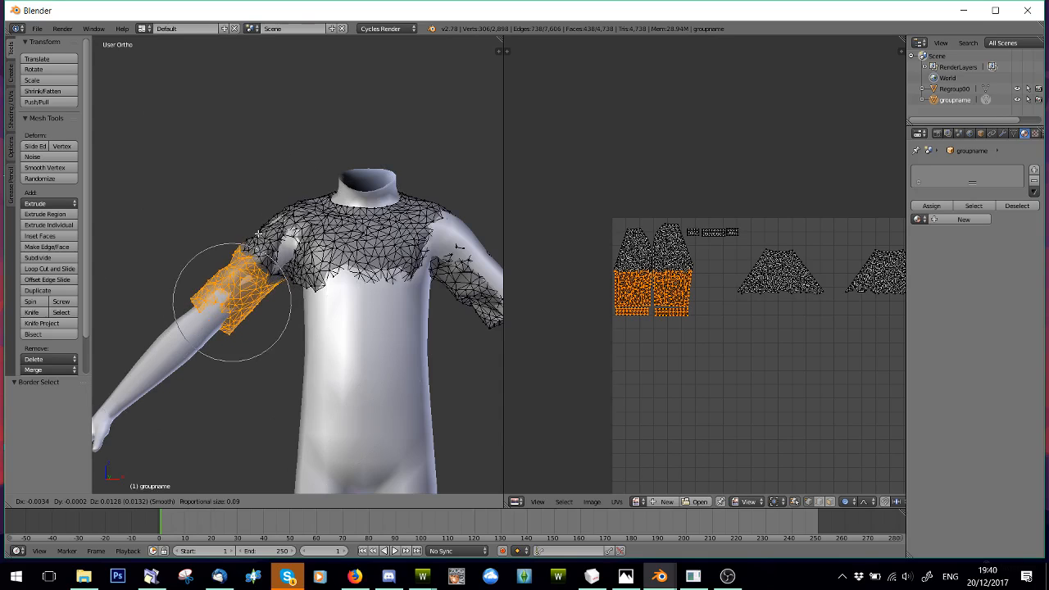
left_click(258, 236)
Scale the selected right sleeve part by 1.1 and rotate it about -6.6° in the top view.
middle_click_drag(258, 236, 338, 361)
key("s")
left_click(319, 318)
key("KP_7")
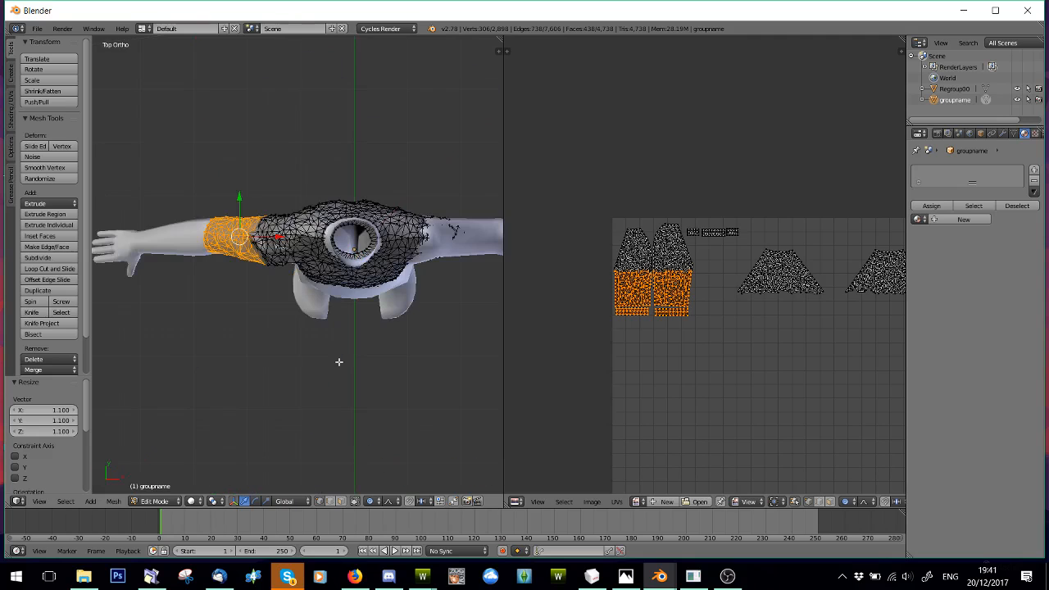
key("r")
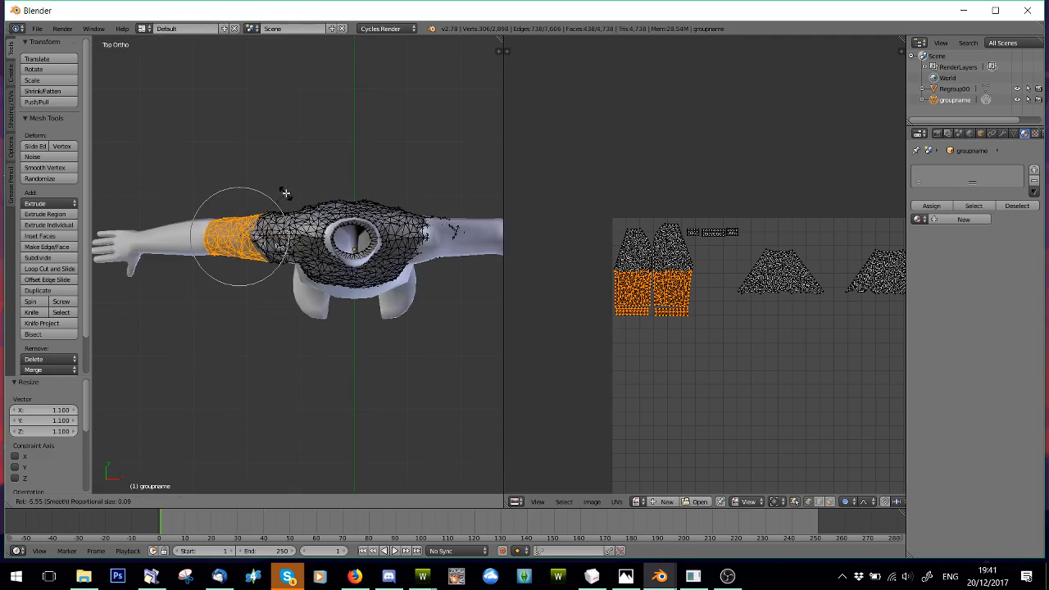
left_click(286, 192)
middle_click_drag(267, 274, 251, 162)
scroll(251, 213, "up", 2)
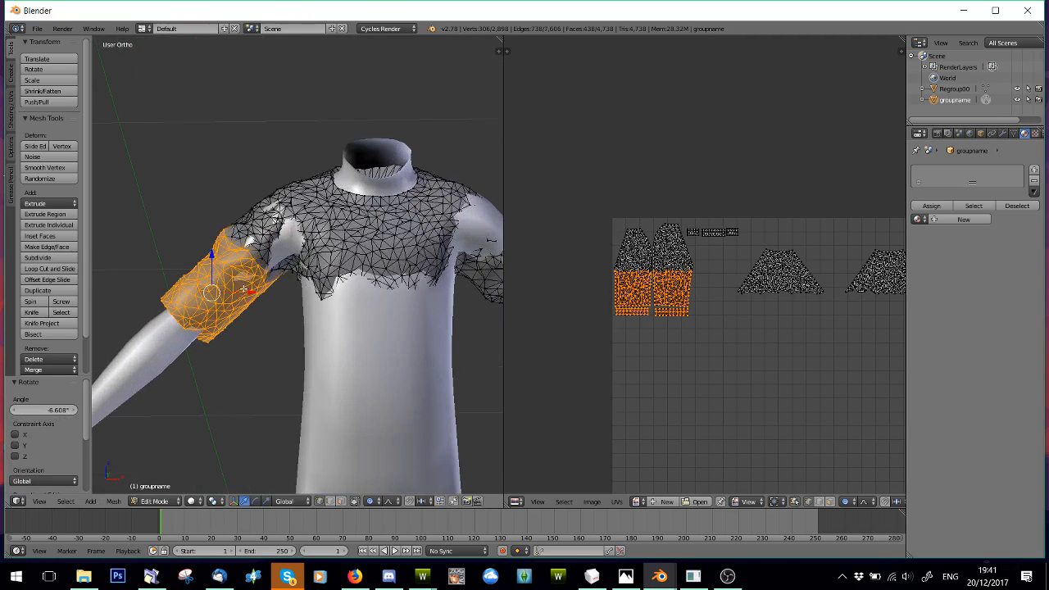
Lower the right sleeve part by about 0.009 along Z and deselect everything.
middle_click_drag(254, 273, 276, 288)
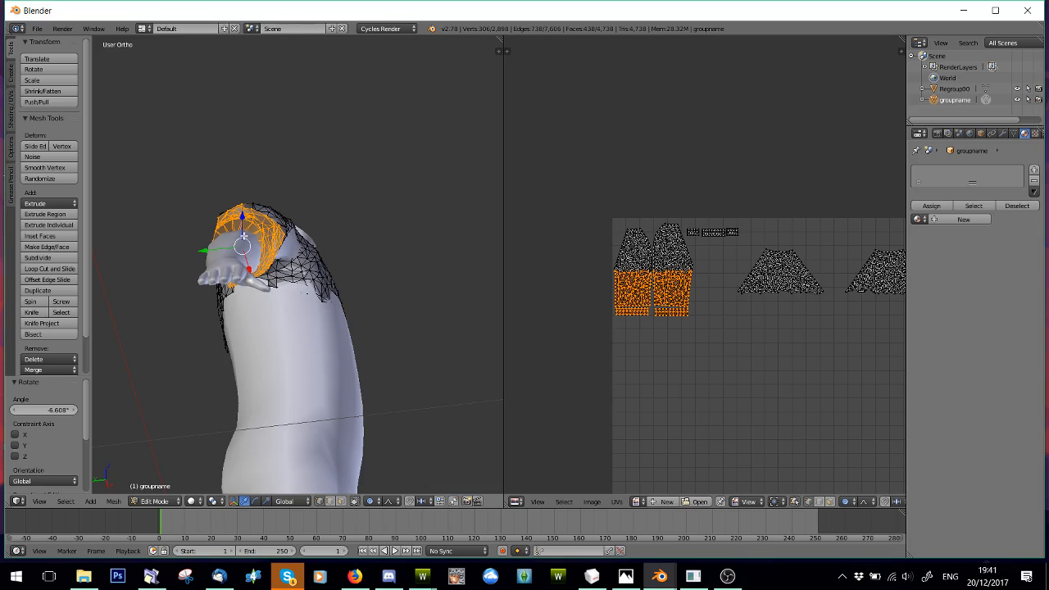
left_click_drag(242, 223, 242, 230)
middle_click_drag(244, 232, 269, 372)
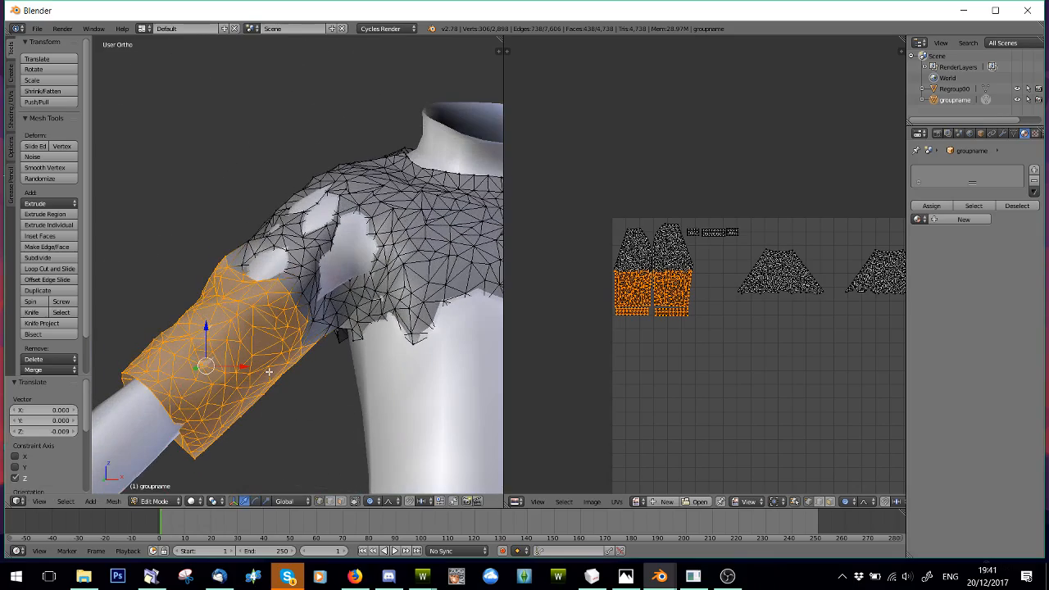
scroll(247, 336, "down", 5)
middle_click_drag(247, 336, 213, 314)
key("a")
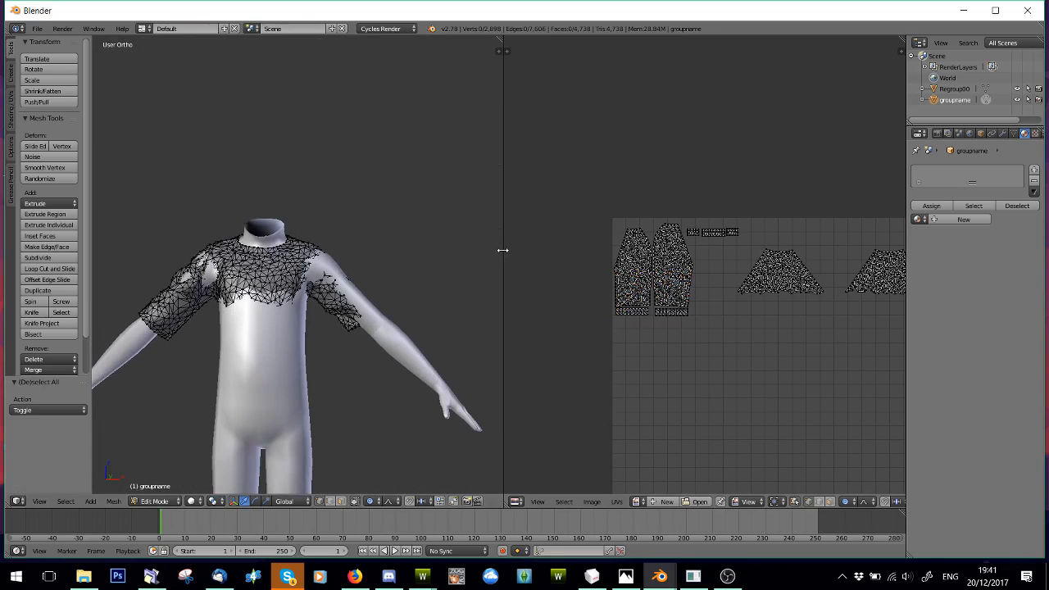
Enlarge the UV editor and box-select the lower part and cuffs of the left sleeve's two UV islands.
left_click_drag(503, 250, 280, 248)
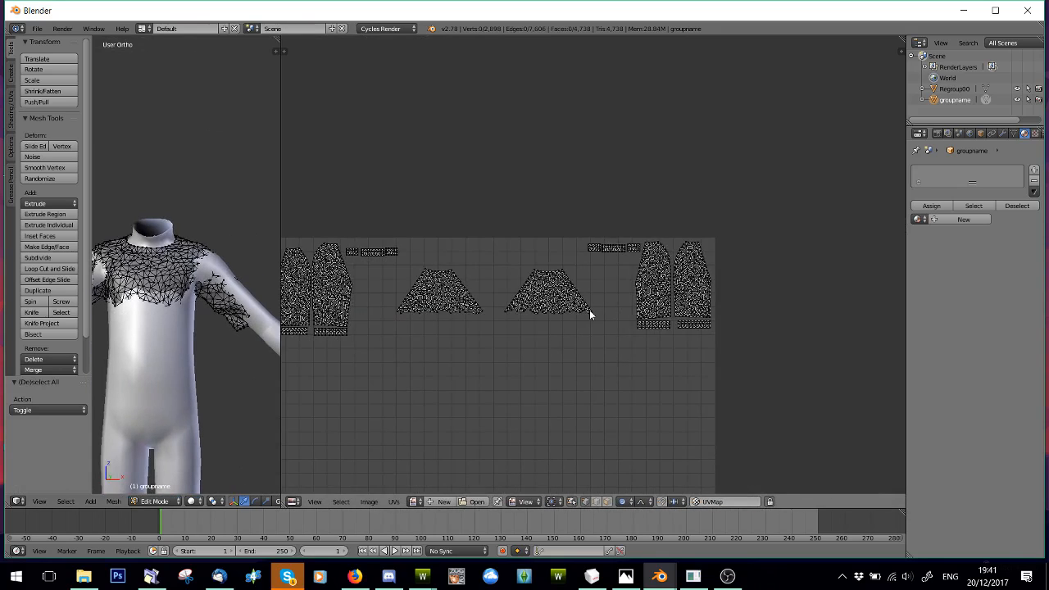
scroll(589, 310, "up", 2)
key("b")
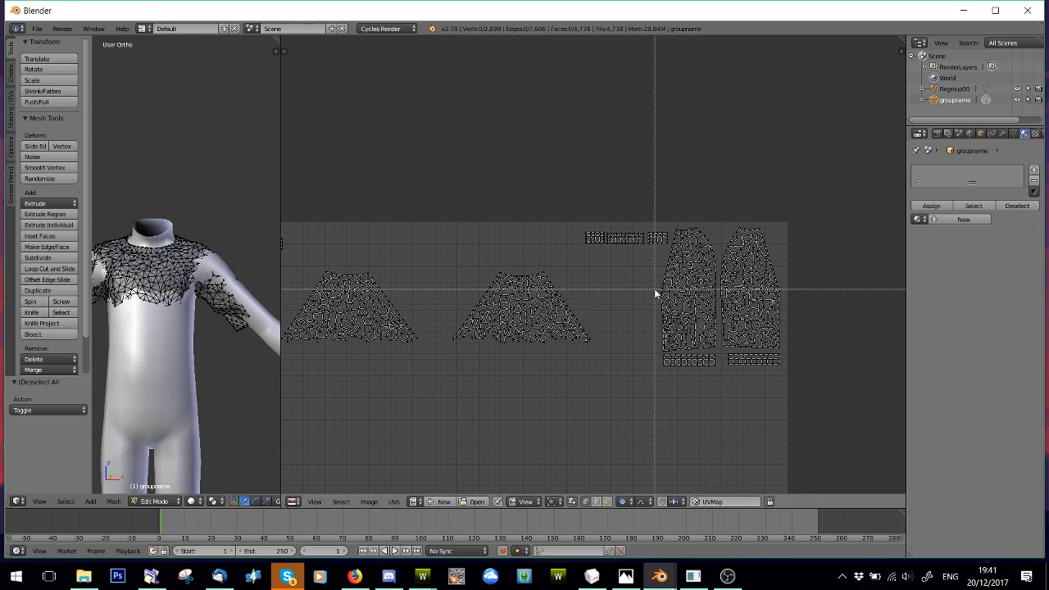
left_click_drag(654, 290, 854, 418)
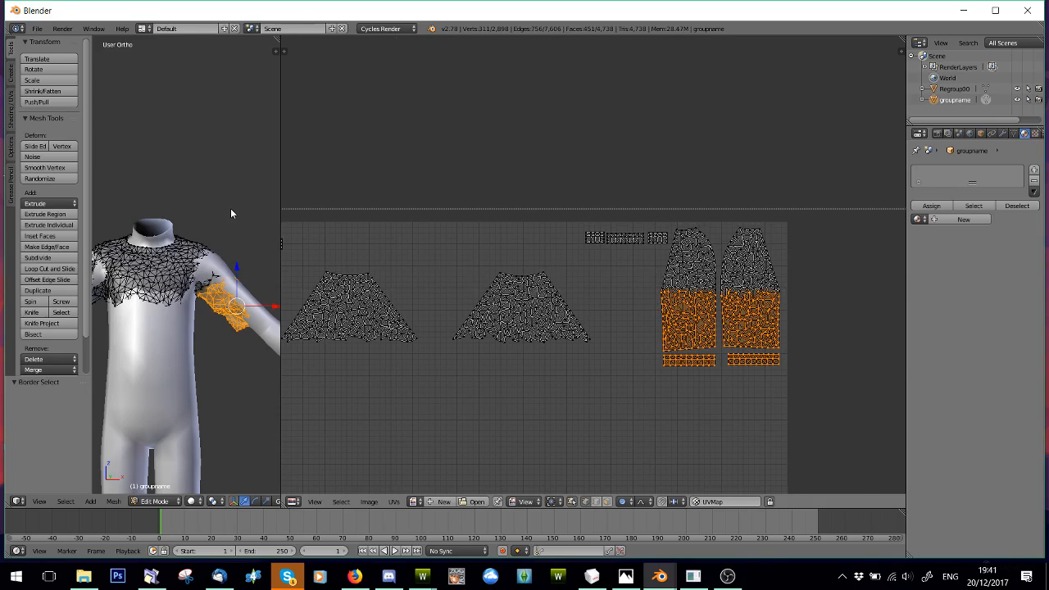
scroll(227, 206, "up", 1)
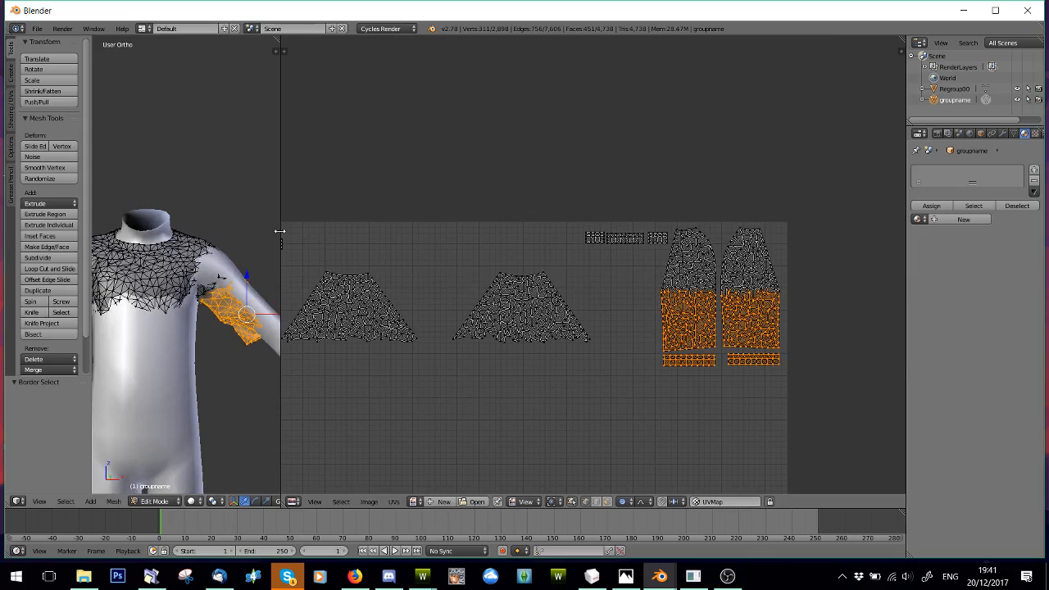
Enlarge the 3D view, move and scale the selected left sleeve part around the arm, and deselect everything.
left_click_drag(279, 232, 641, 232)
scroll(503, 287, "up", 1)
scroll(489, 300, "up", 1)
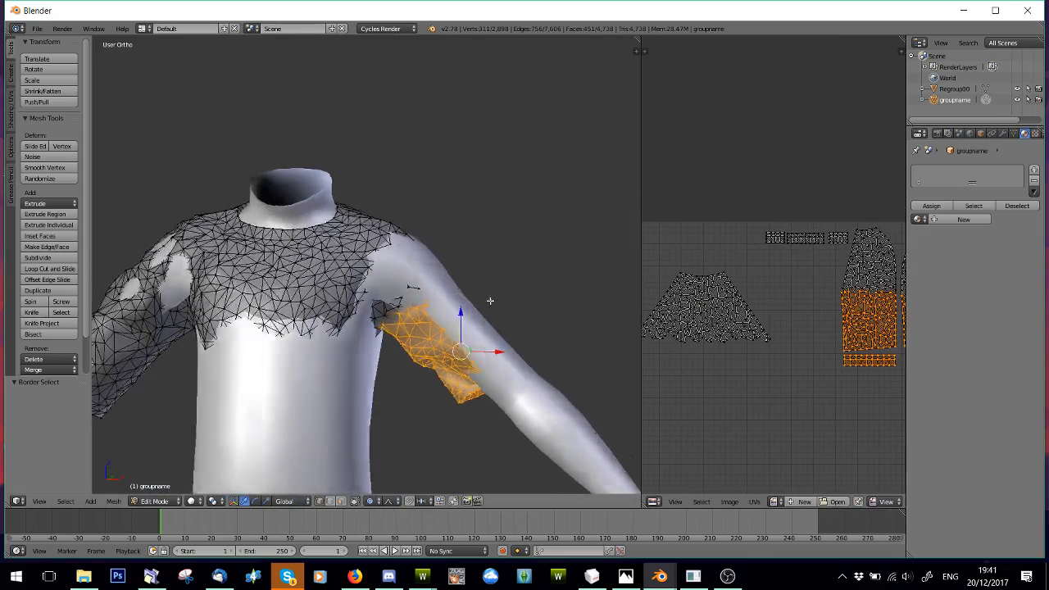
middle_click_drag(490, 301, 463, 332)
key("g")
left_click(530, 313)
key("s")
left_click(421, 333)
key("a")
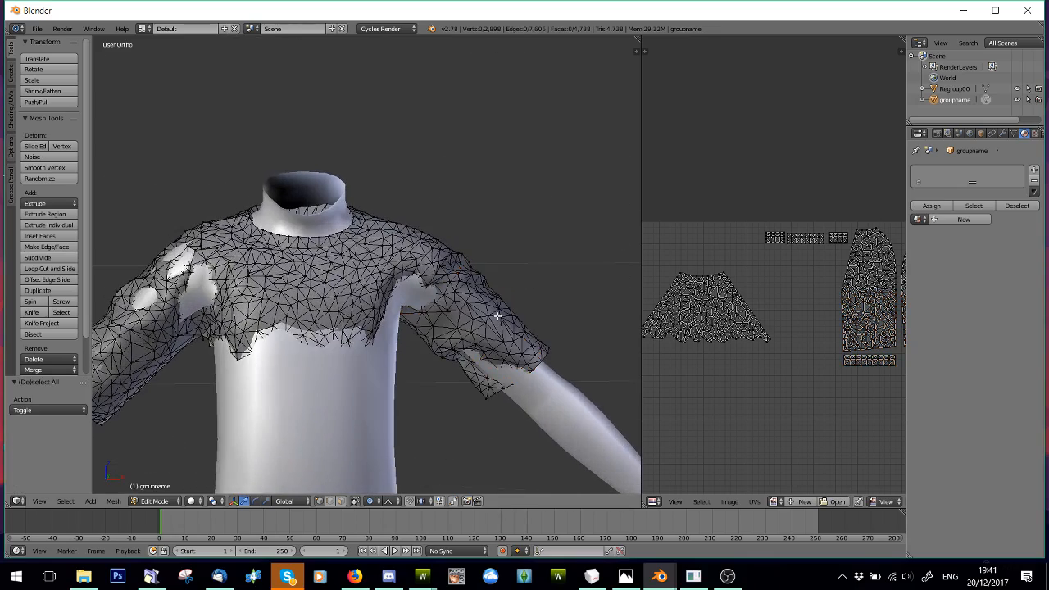
Reveal the hidden torso geometry, shift it about -0.009 along Y with proportional editing, and deselect everything.
key("alt+h")
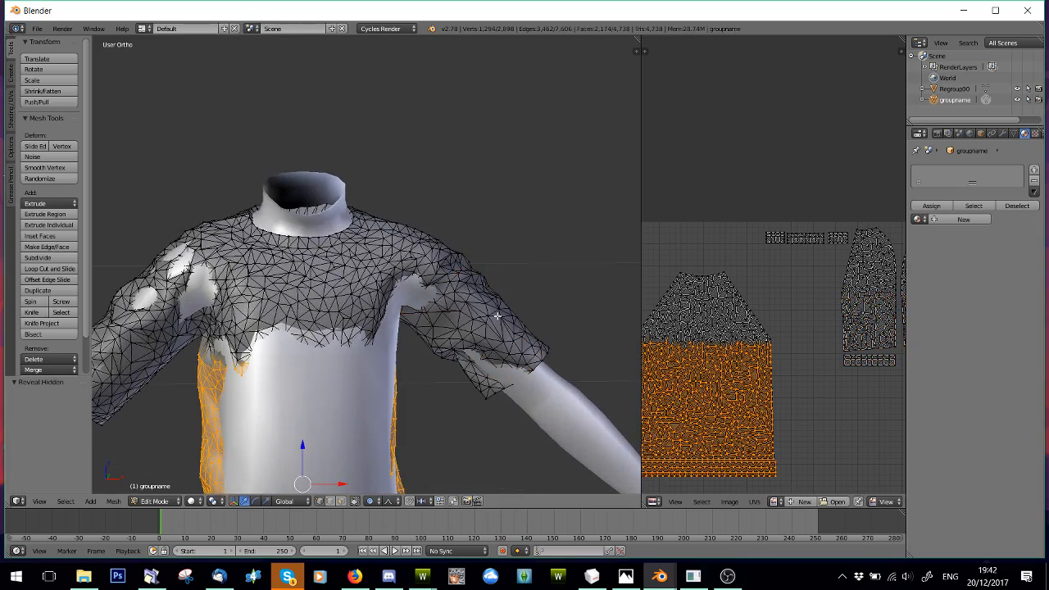
scroll(497, 315, "down", 5)
middle_click_drag(433, 308, 538, 295)
scroll(459, 353, "up", 2)
key("g")
key("y")
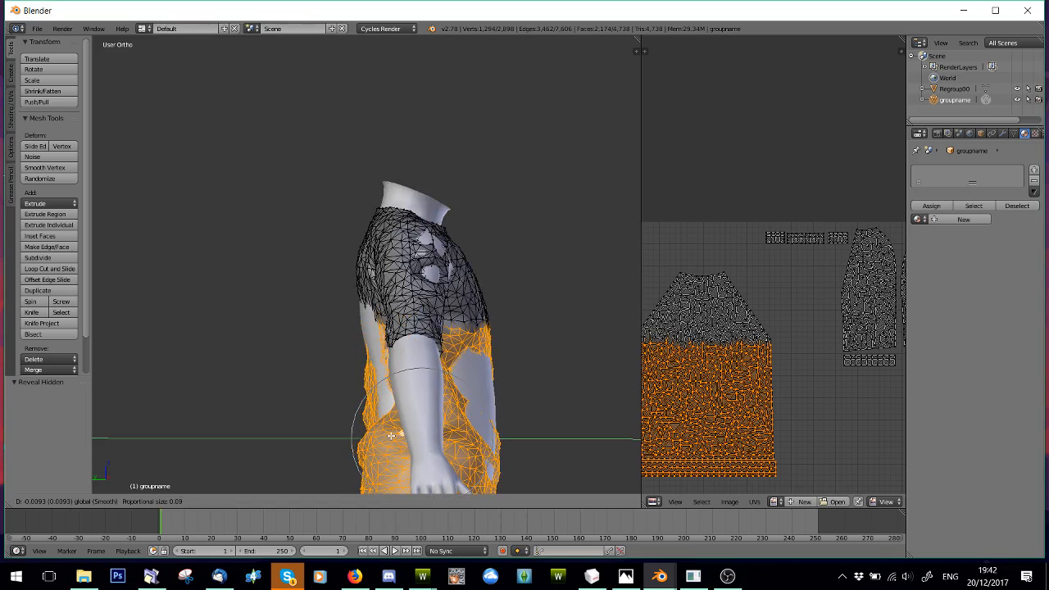
left_click_drag(391, 436, 390, 435)
middle_click_drag(391, 435, 310, 375)
scroll(262, 373, "down", 2)
key("a")
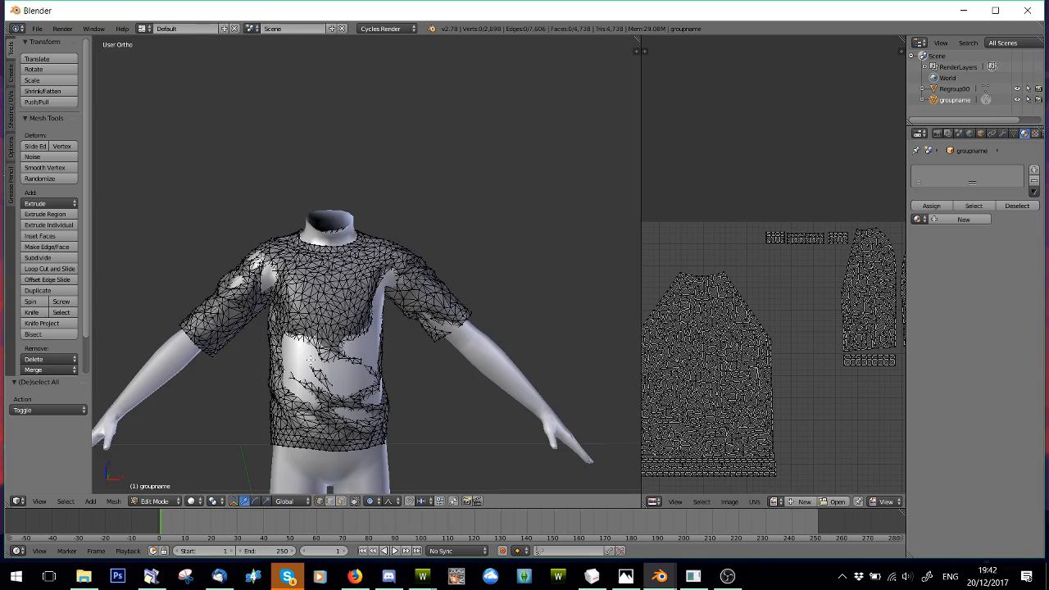
scroll(311, 358, "up", 3)
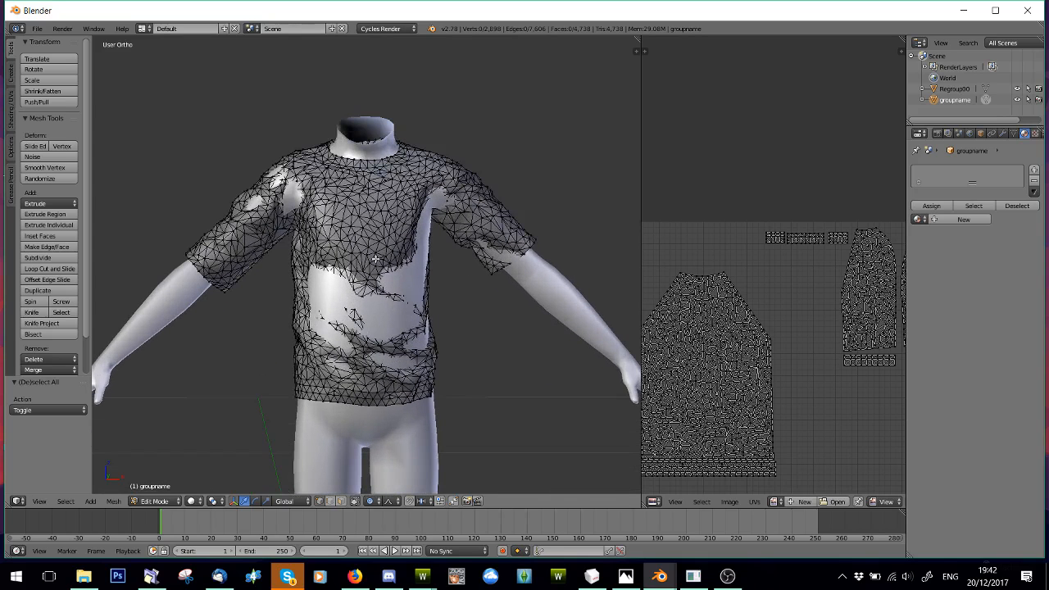
key("c")
scroll(470, 159, "down", 6)
key("Escape")
middle_click_drag(542, 165, 386, 219)
key("c")
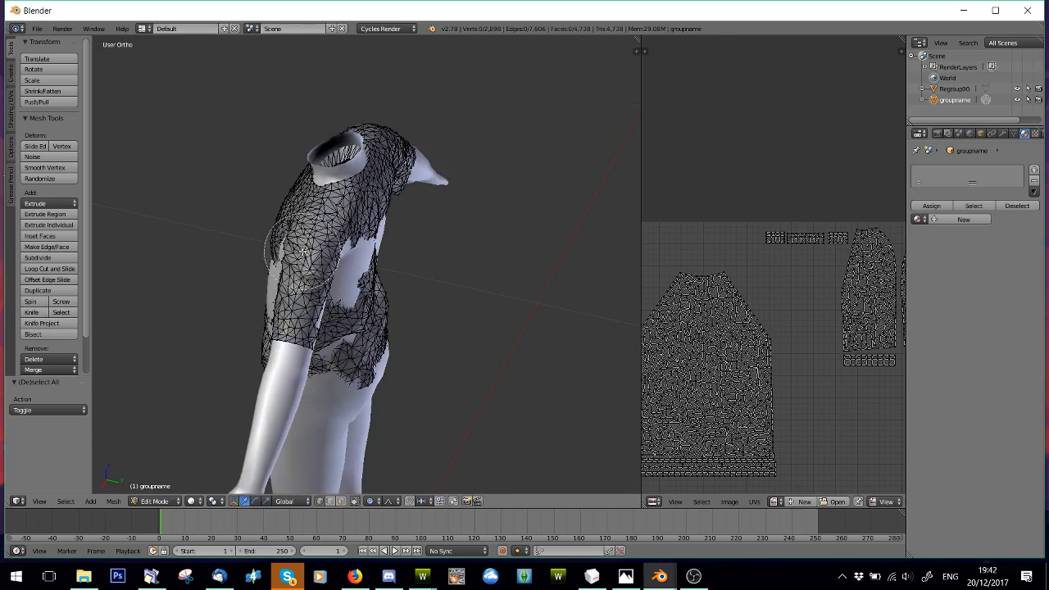
left_click_drag(304, 249, 316, 257)
key("Escape")
key("a")
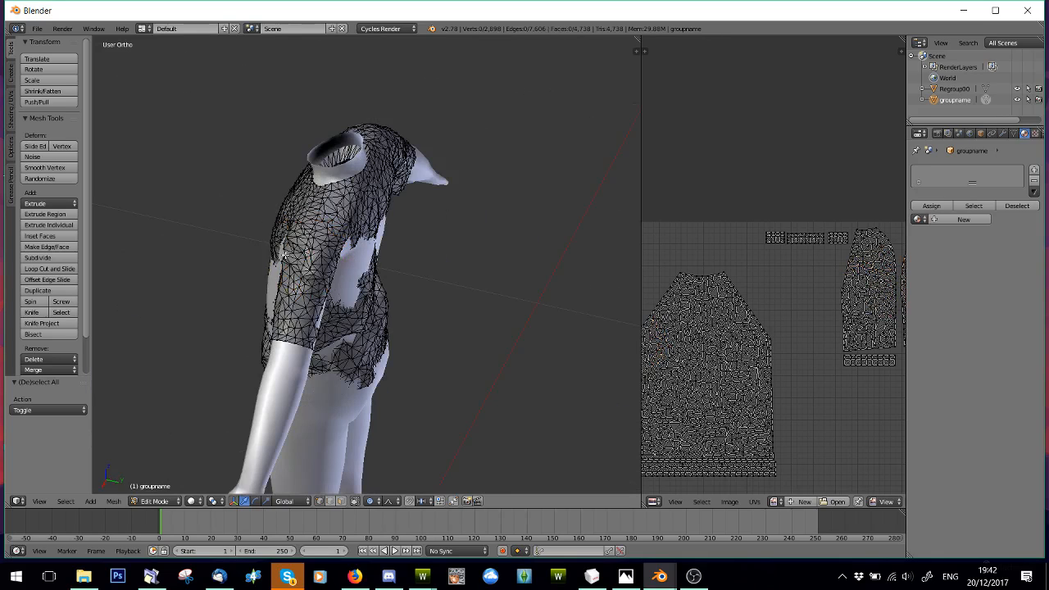
key("c")
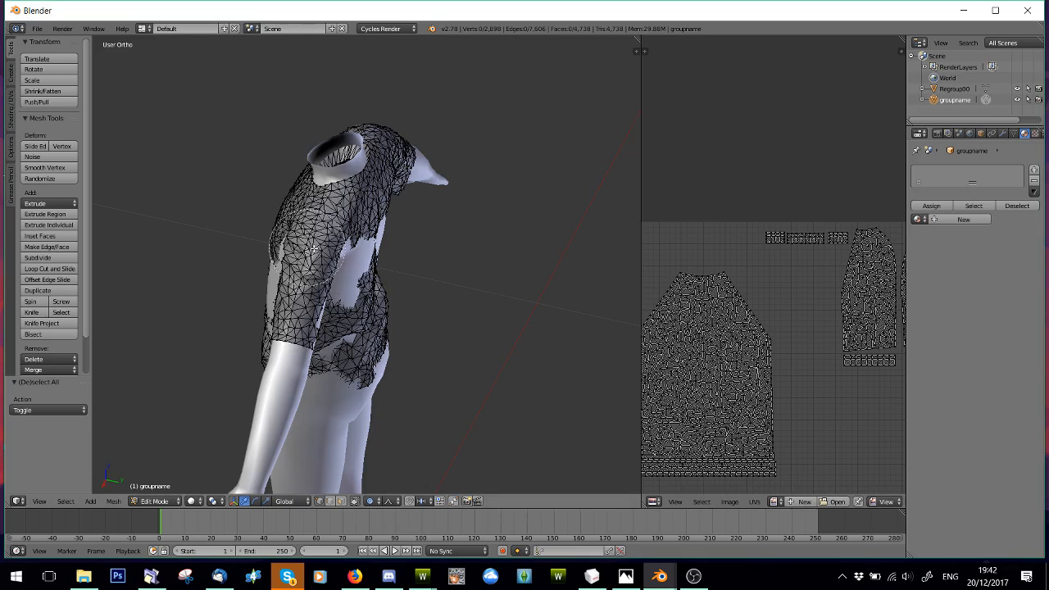
left_click(312, 249)
key("Escape")
scroll(847, 173, "down", 4)
scroll(825, 288, "up", 3)
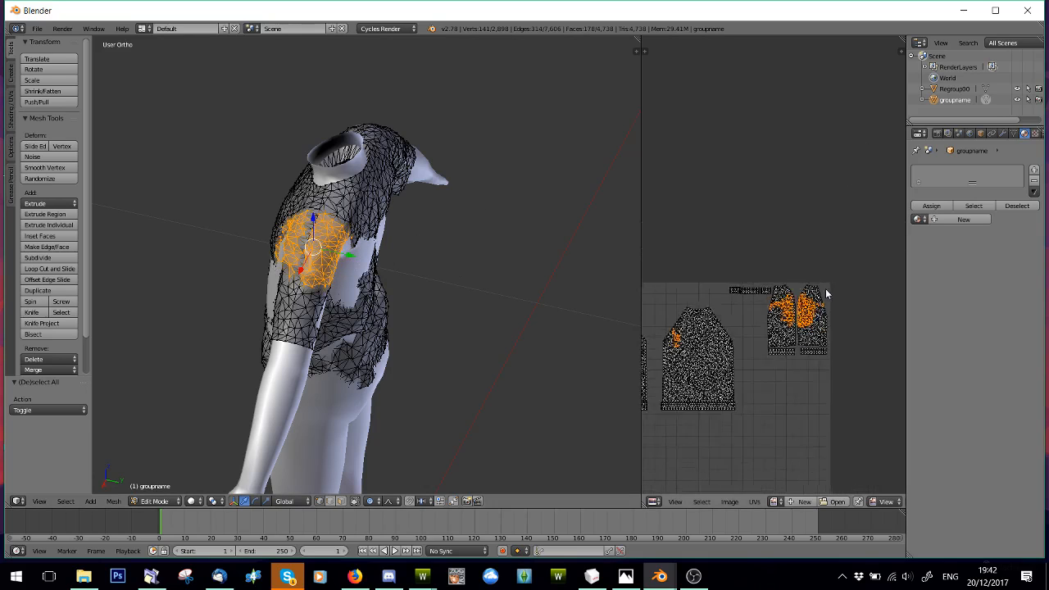
key("a")
Circle-select the left shoulder area on the sleeve's UV islands, move it about -0.002 along X, and deselect everything.
key("c")
left_click_drag(808, 328, 803, 304)
middle_click_drag(306, 235, 517, 176)
key("g")
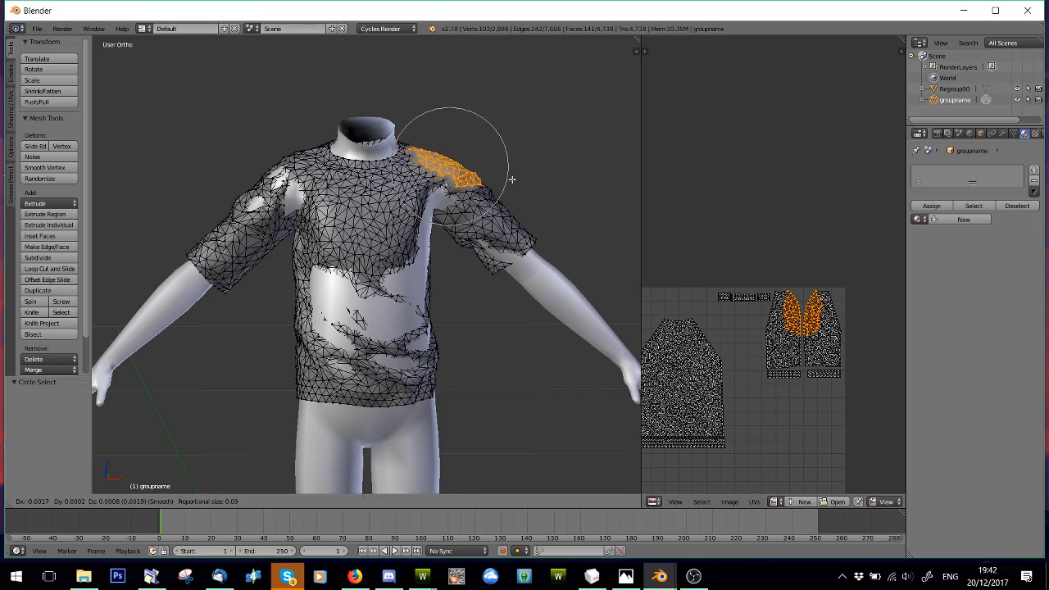
left_click(512, 179)
middle_click_drag(502, 177, 500, 175)
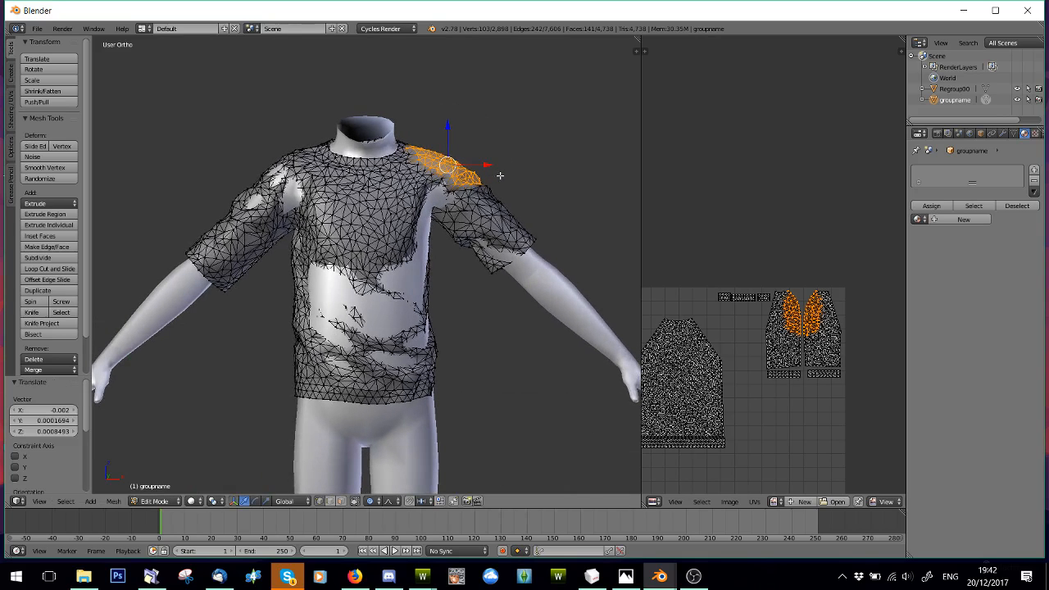
key("a")
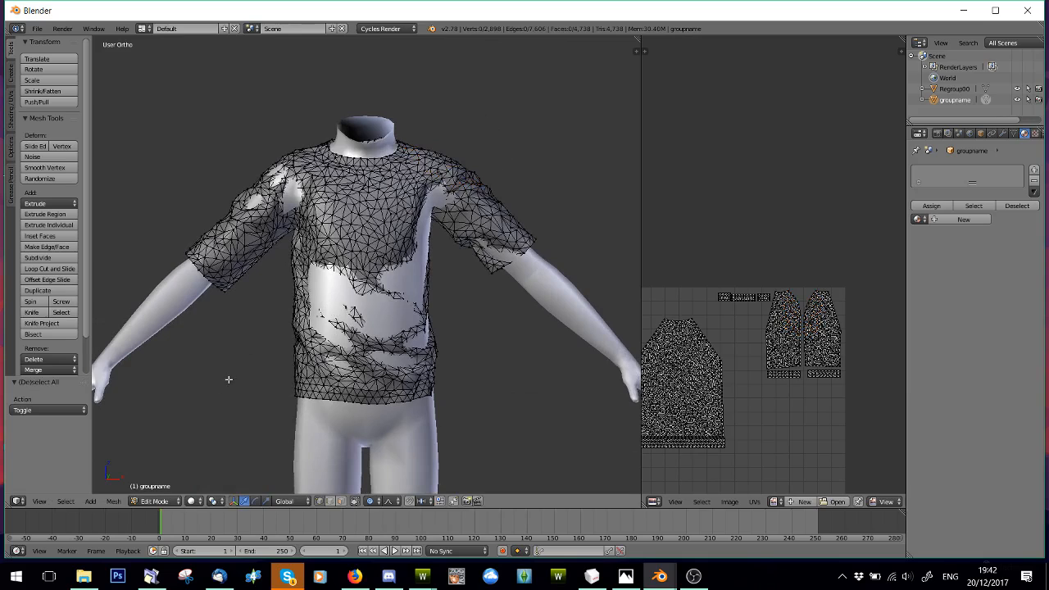
Switch the shirt to Sculpt Mode and choose the Smooth brush.
left_click(158, 508)
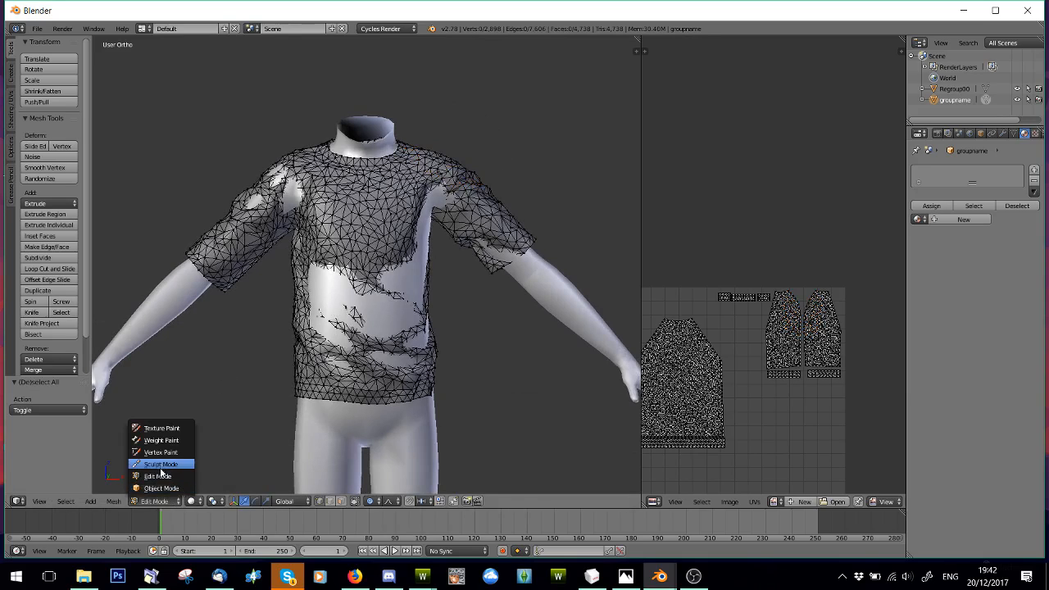
left_click(164, 465)
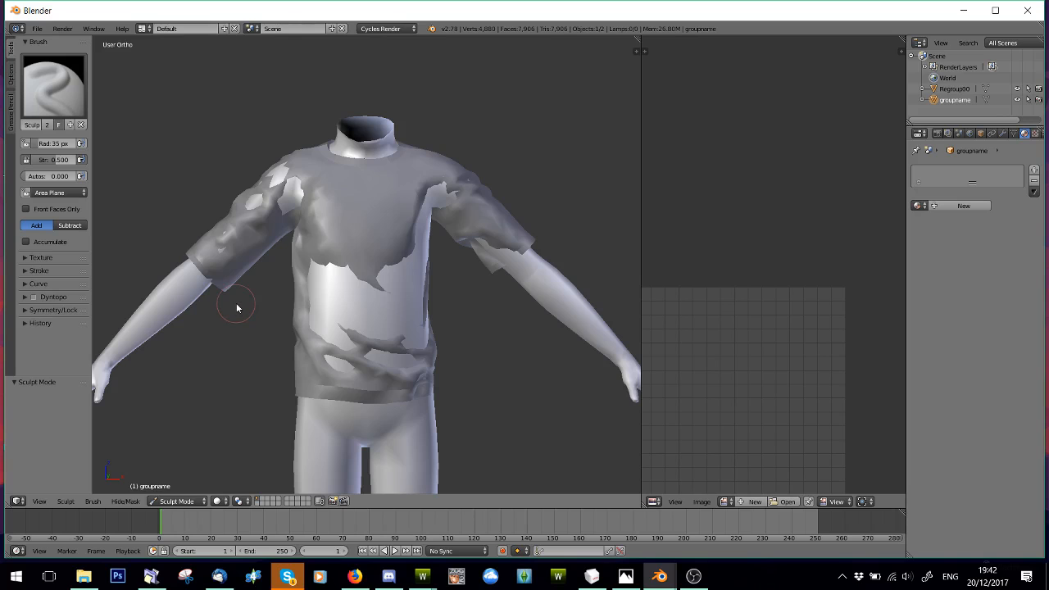
middle_click_drag(222, 320, 322, 303)
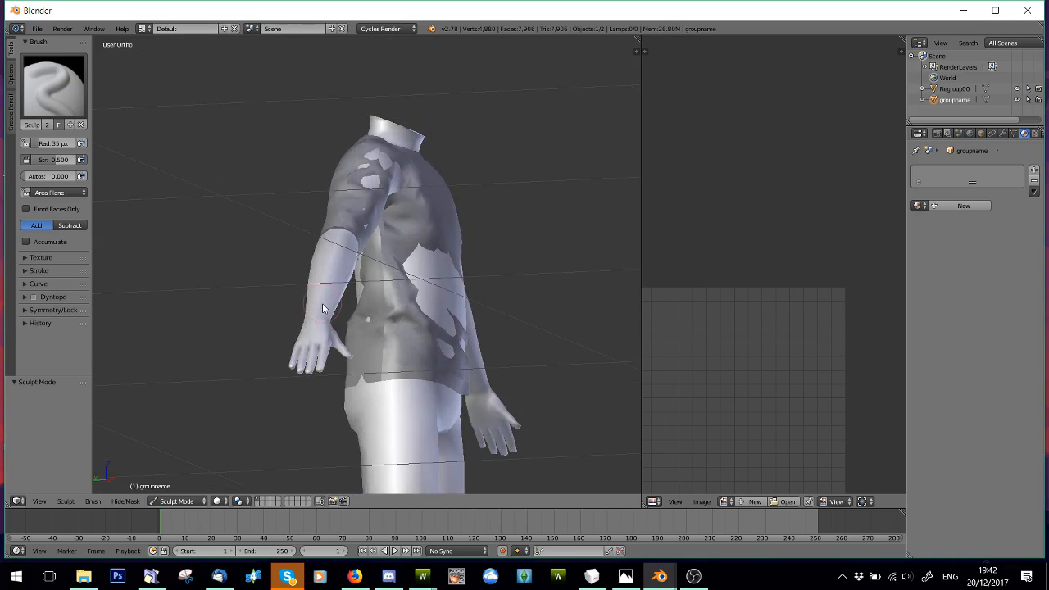
scroll(323, 308, "up", 5)
middle_click_drag(372, 382, 389, 51, "shift")
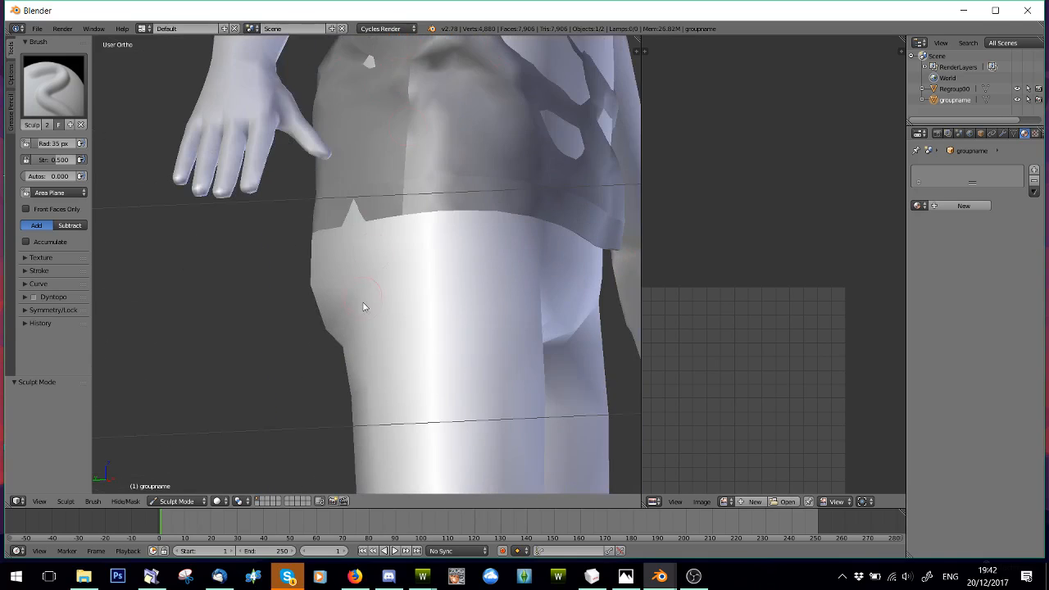
middle_click_drag(398, 226, 399, 250)
left_click(29, 100)
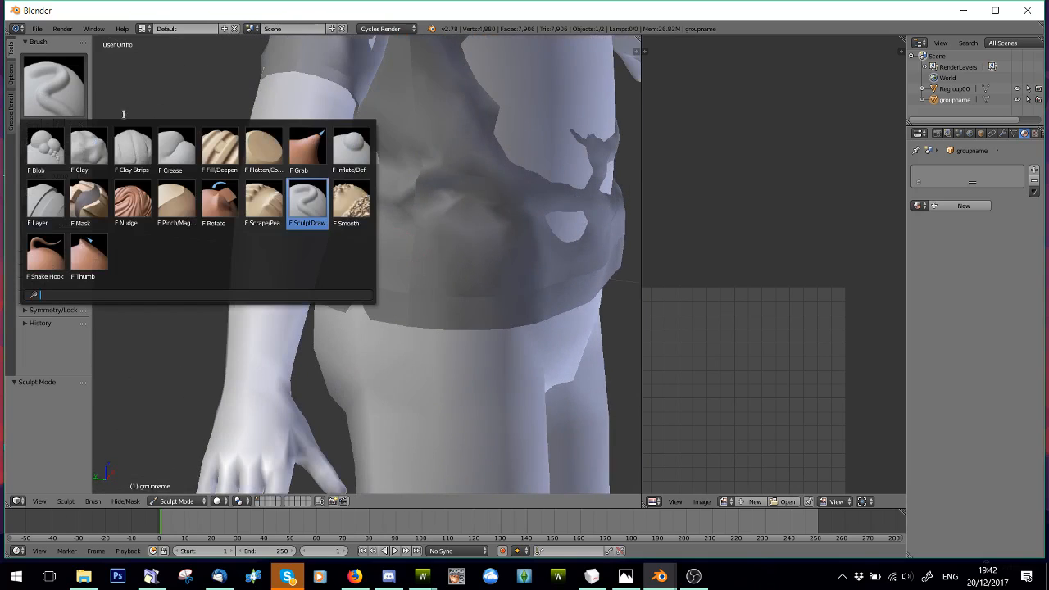
left_click(350, 201)
Try smoothing the shirt's lower side above the hip and undo the stroke.
mouse_move(388, 262)
left_mouse_down()
mouse_move(414, 270)
mouse_move(418, 222)
left_mouse_up()
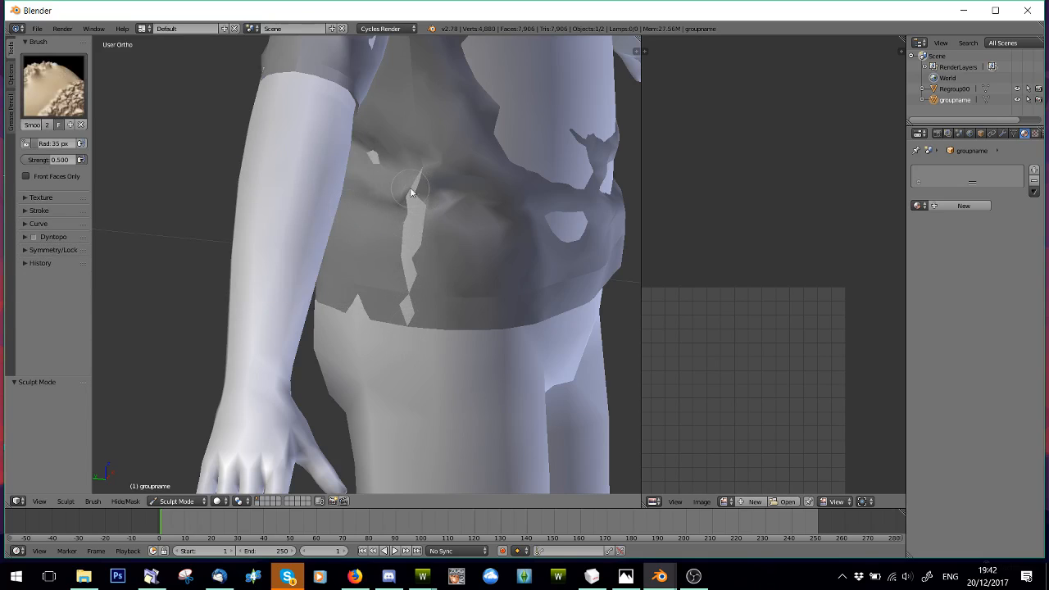
scroll(250, 169, "down", 8)
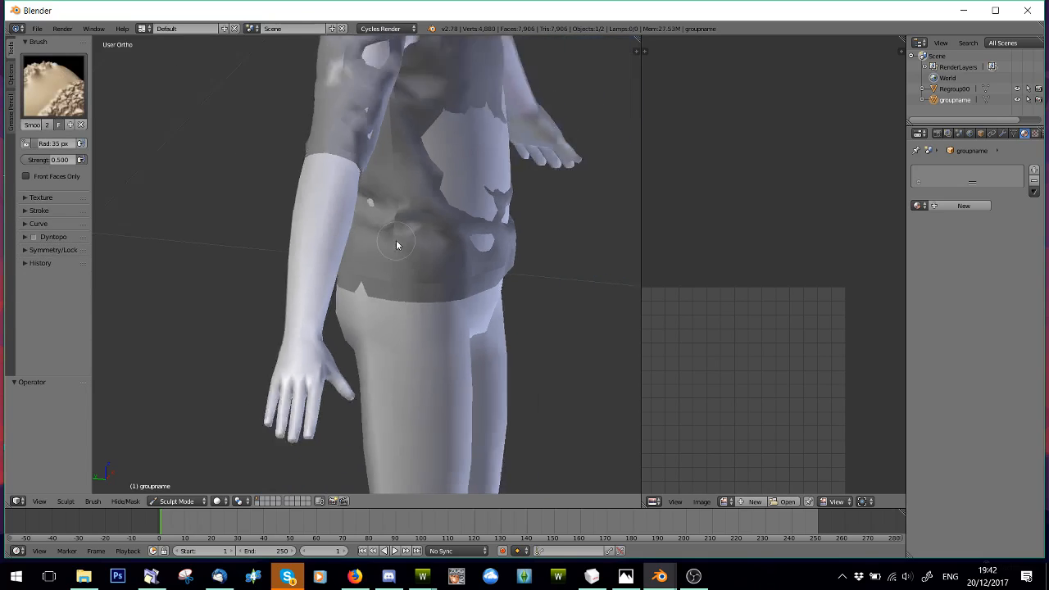
Choose the Grab brush for sculpting the shirt and set its radius to 56 px.
left_click(51, 92)
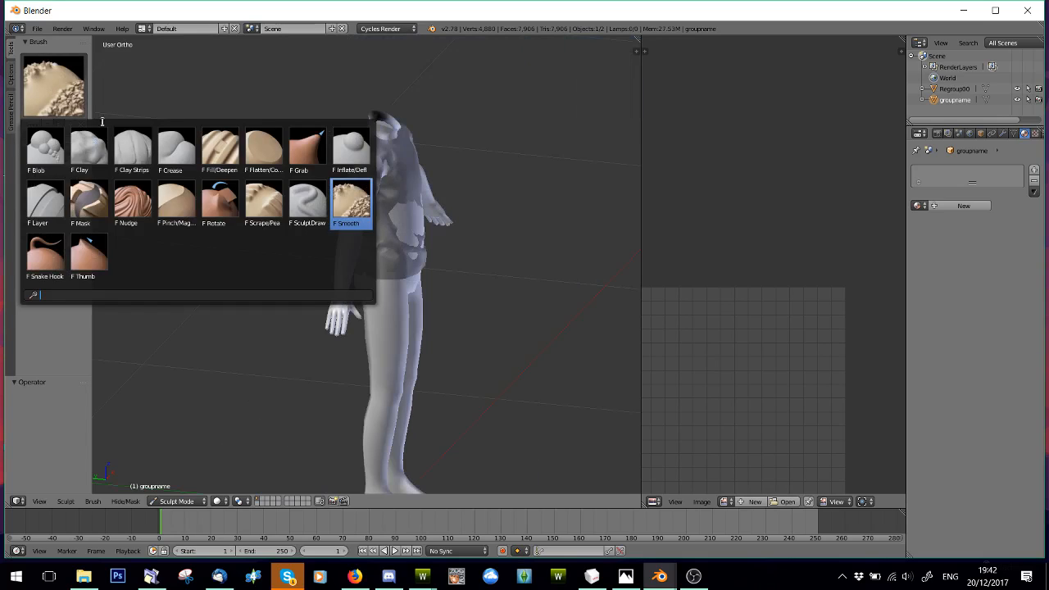
left_click(308, 148)
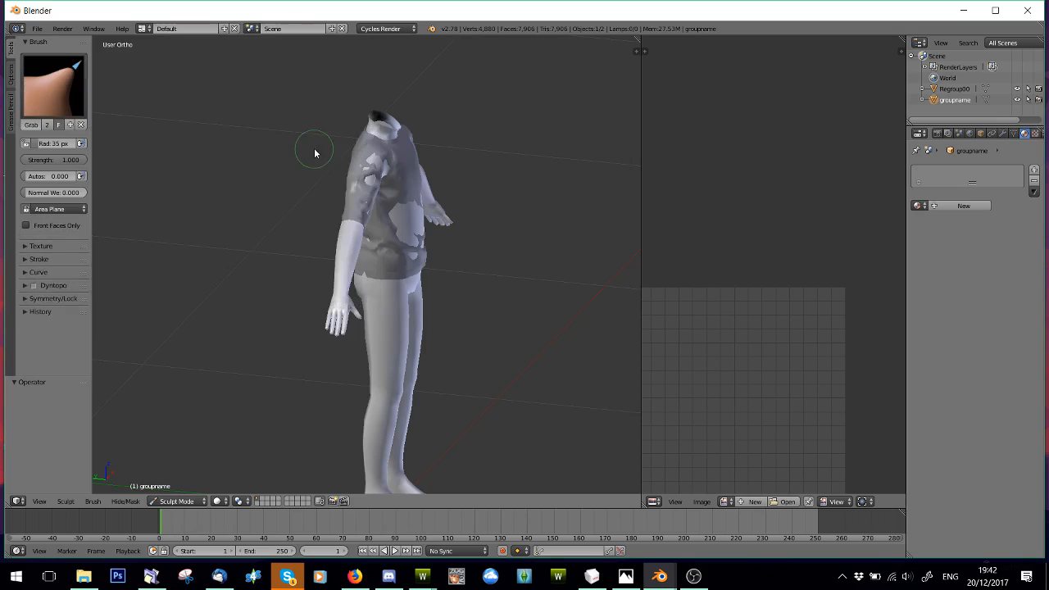
scroll(443, 284, "up", 2)
middle_click_drag(444, 284, 403, 298)
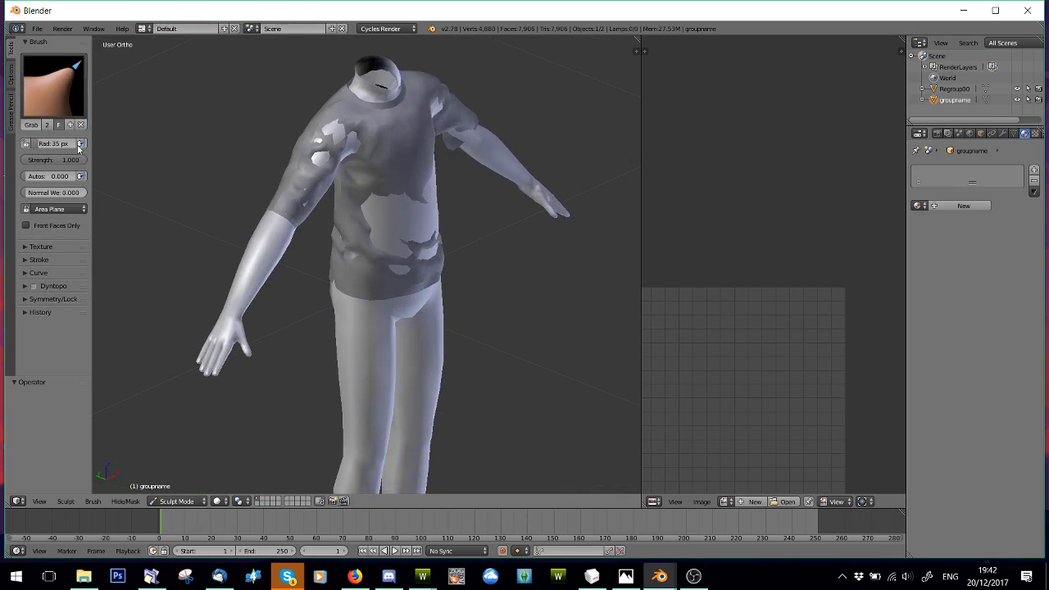
left_click_drag(44, 146, 65, 146)
Pull the shirt's hem near the hip and the sleeve edges into shape around the body with the Grab brush.
scroll(340, 299, "up", 3)
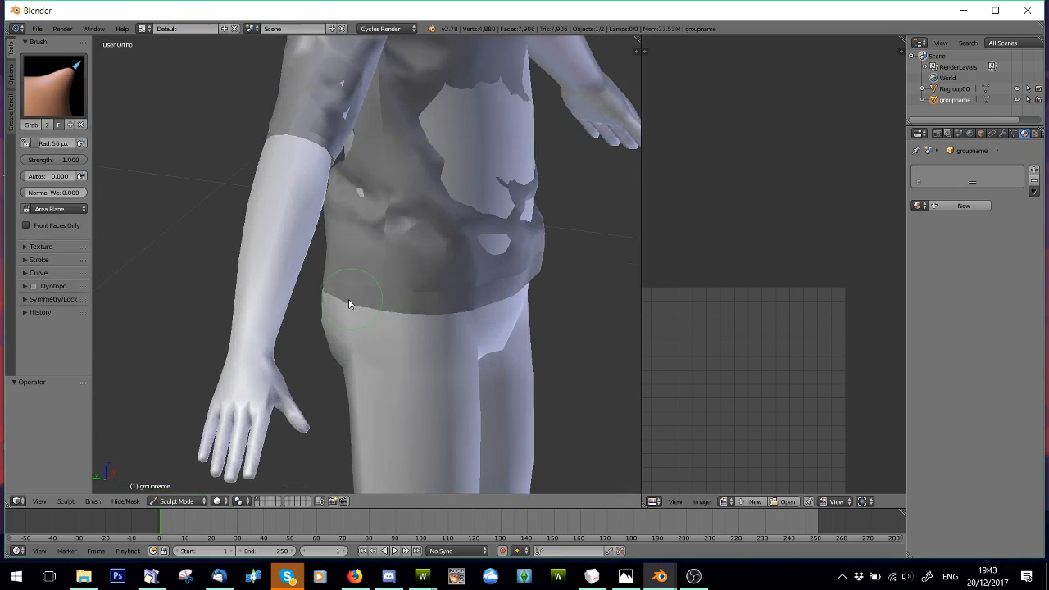
mouse_move(357, 309)
middle_mouse_down()
mouse_move(364, 259)
mouse_move(295, 262)
mouse_move(279, 322)
mouse_move(405, 350)
mouse_move(363, 274)
mouse_move(335, 261)
middle_mouse_up()
scroll(285, 249, "down", 2)
scroll(222, 298, "up", 3)
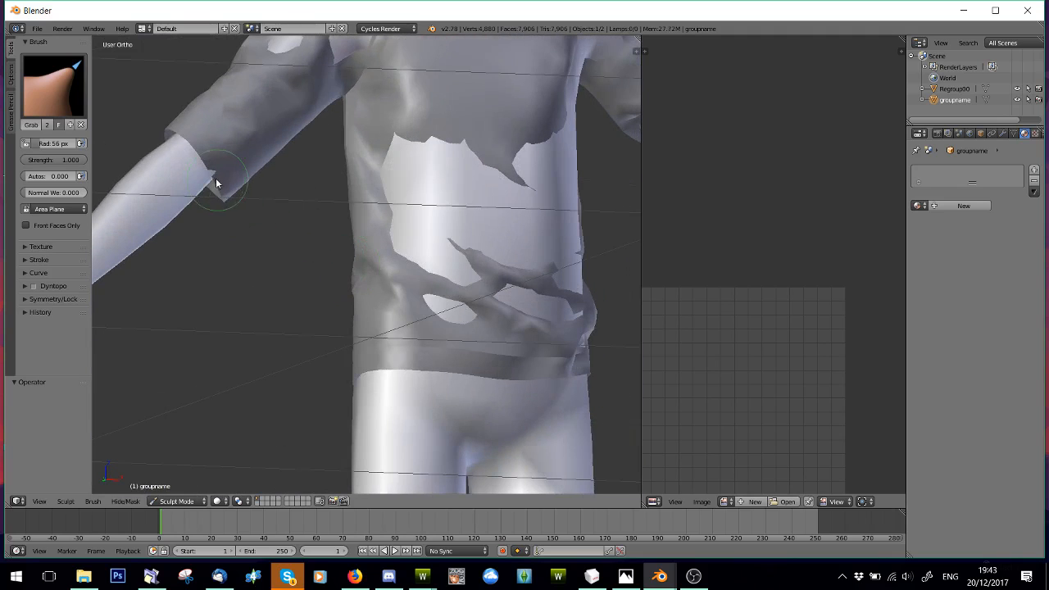
middle_click_drag(222, 178, 347, 209)
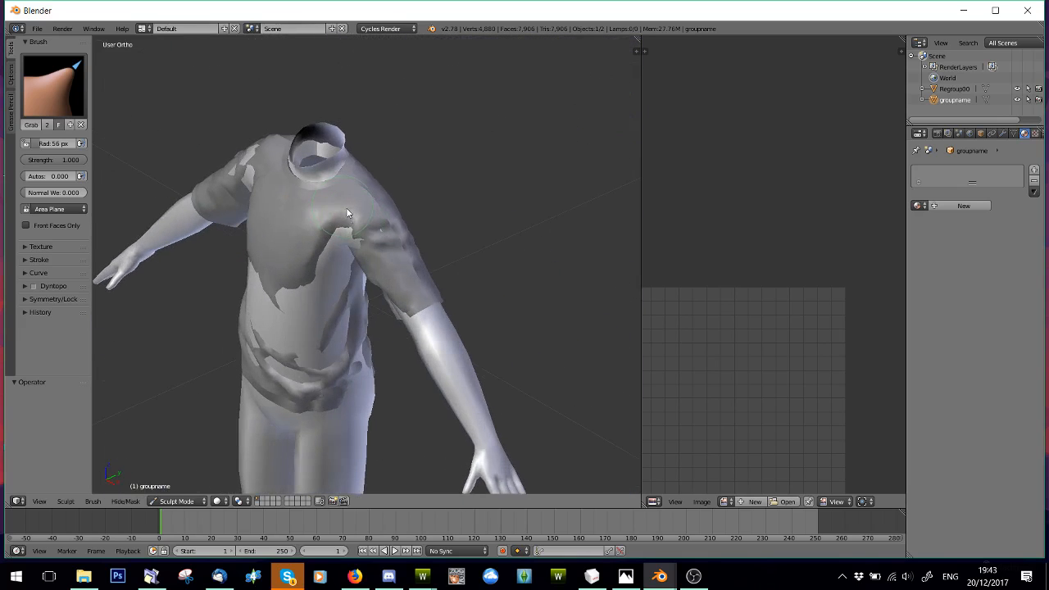
mouse_move(379, 245)
middle_mouse_down()
mouse_move(318, 301)
mouse_move(381, 254)
middle_mouse_up()
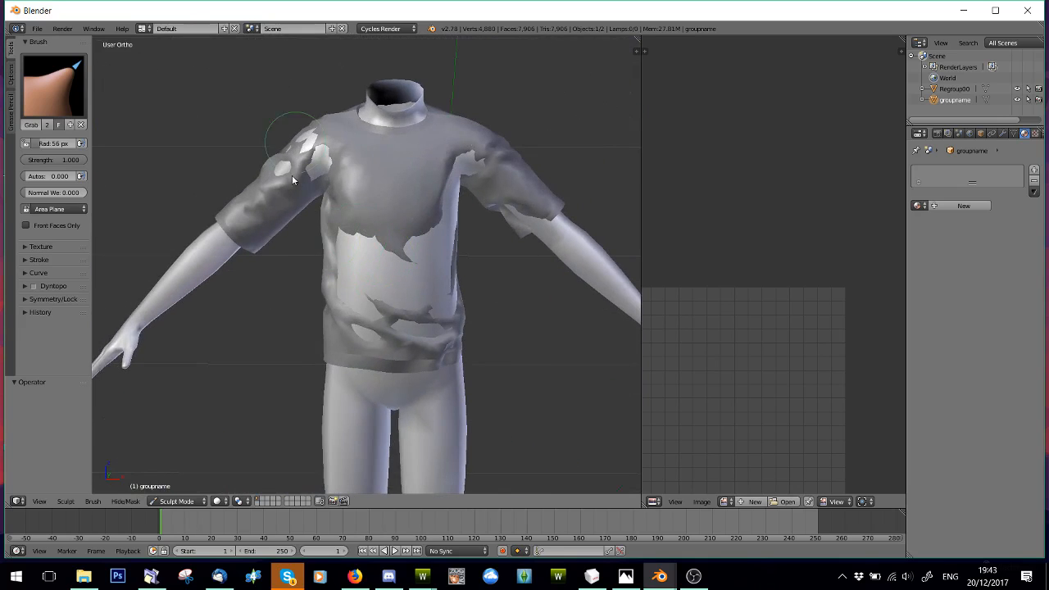
Choose the SculptDraw brush with a radius of 117 px and a strength of 0.199.
left_click(24, 93)
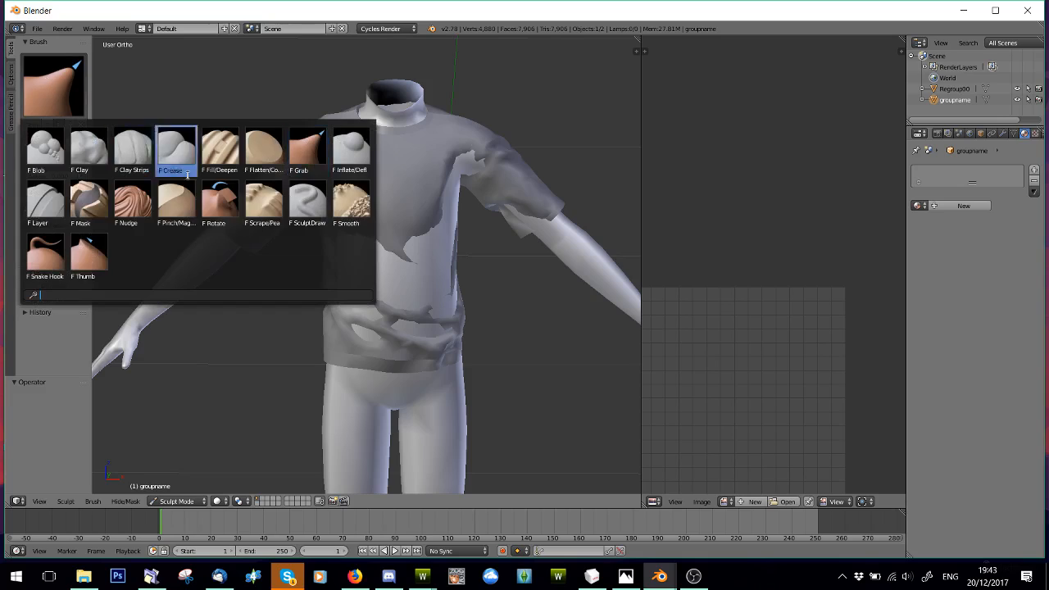
left_click(301, 201)
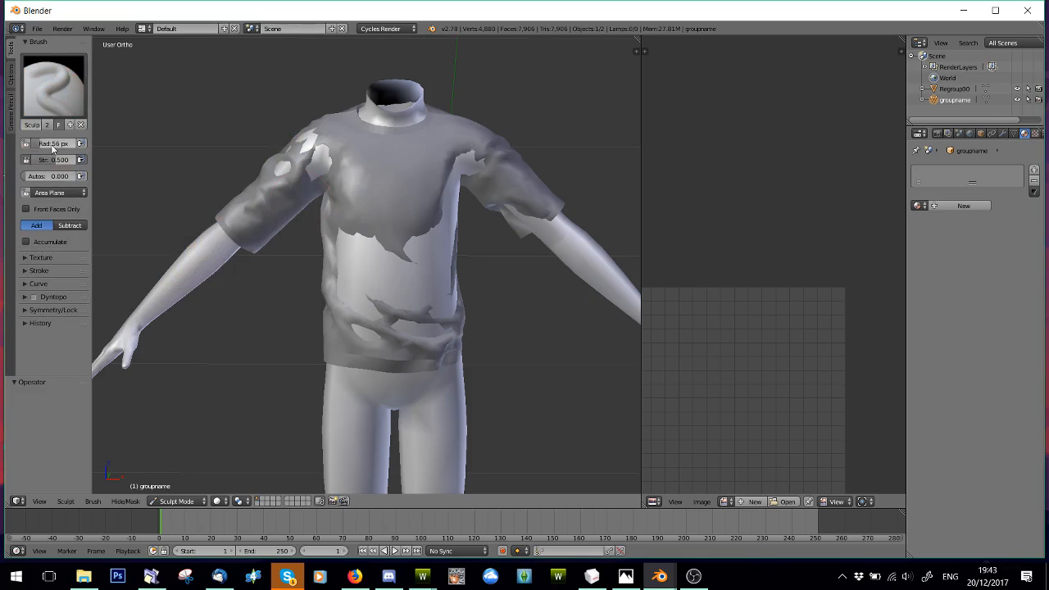
mouse_move(48, 159)
left_mouse_down()
mouse_move(35, 159)
mouse_move(47, 144)
left_mouse_up()
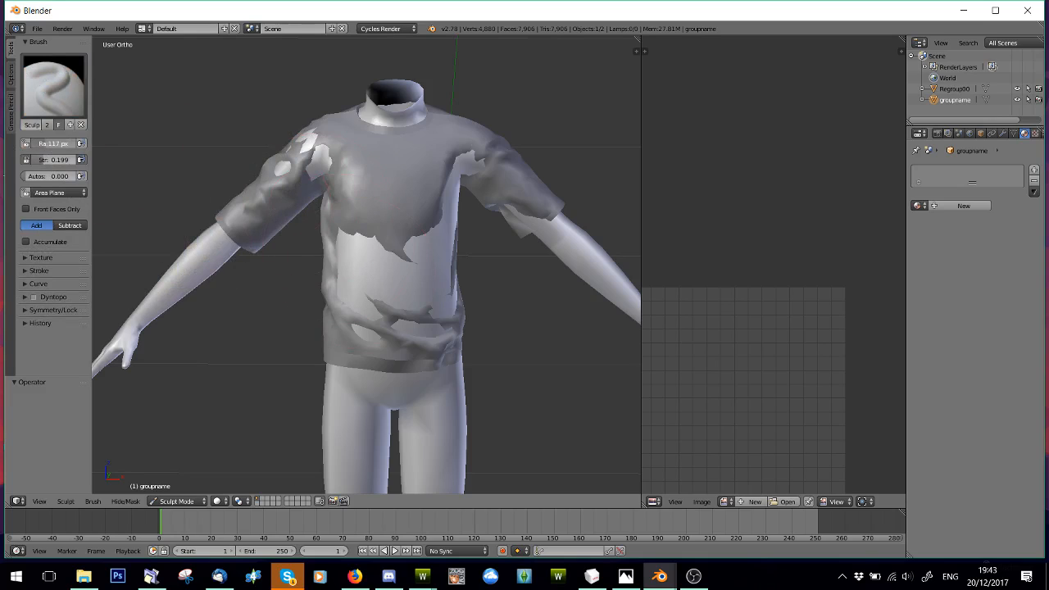
Build up the shirt's front from the lower folds to the left armpit to cover the exposed skin.
middle_click_drag(361, 287, 405, 286)
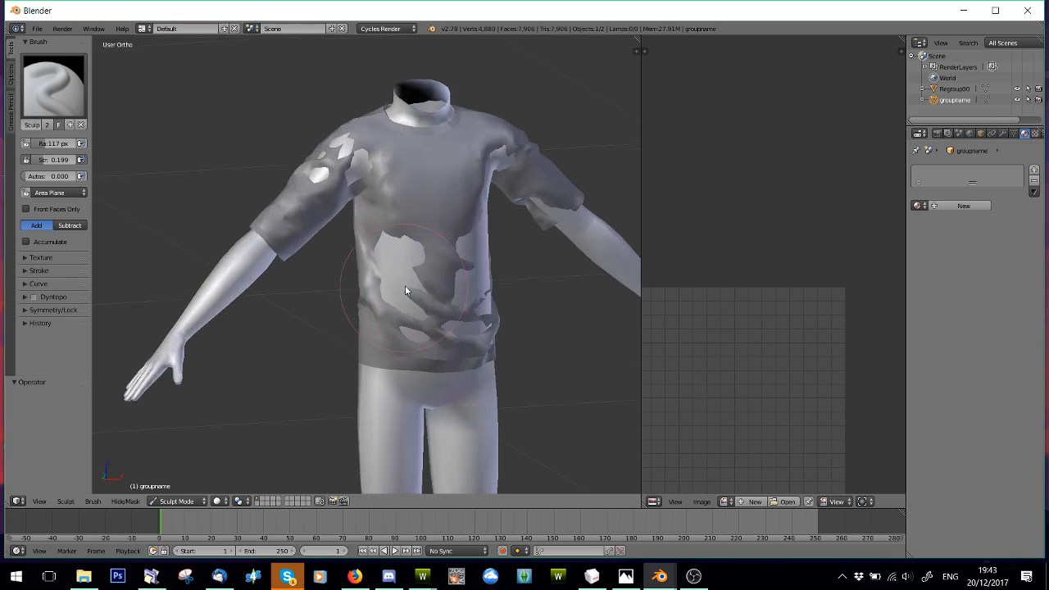
left_click_drag(386, 285, 393, 284)
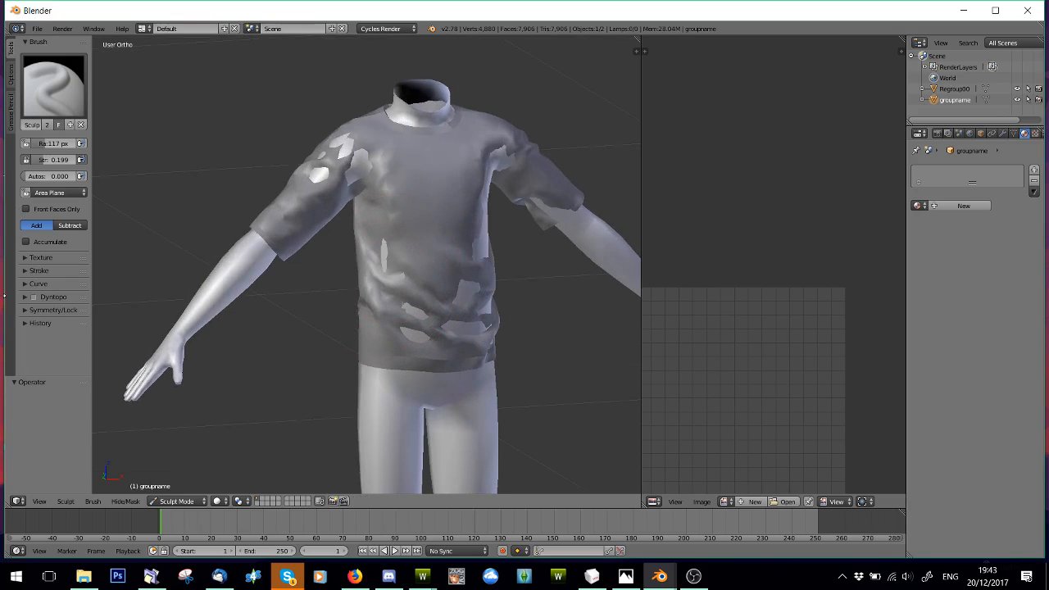
left_click(26, 309)
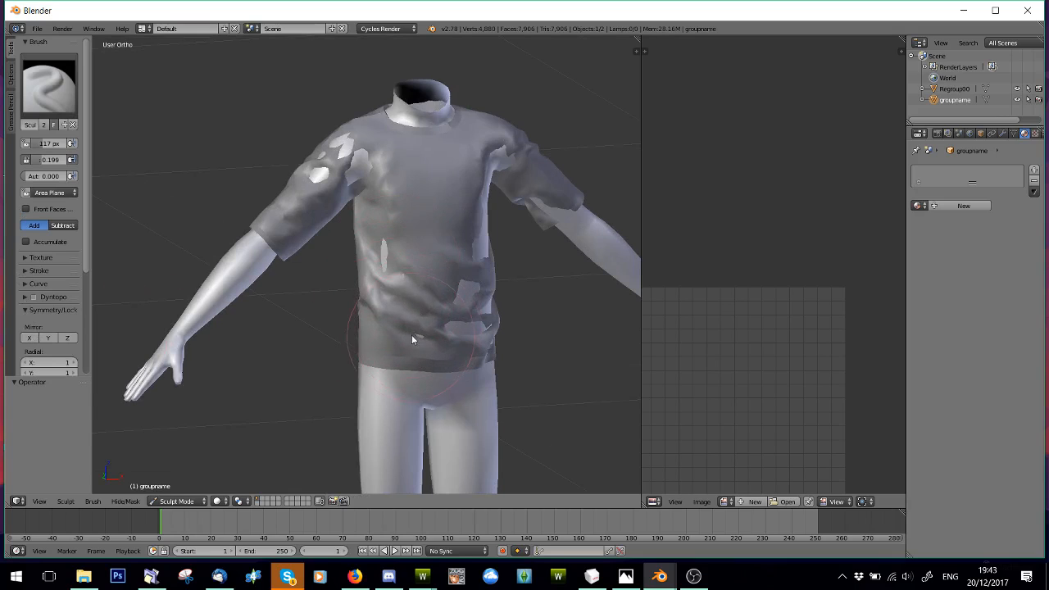
middle_click_drag(380, 270, 333, 324)
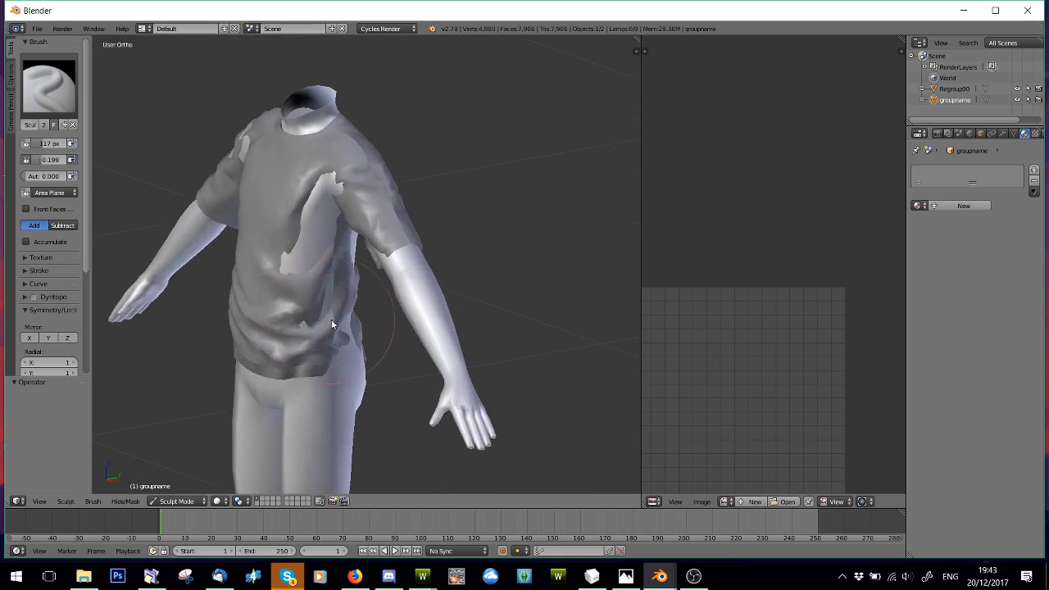
left_click_drag(299, 328, 311, 231)
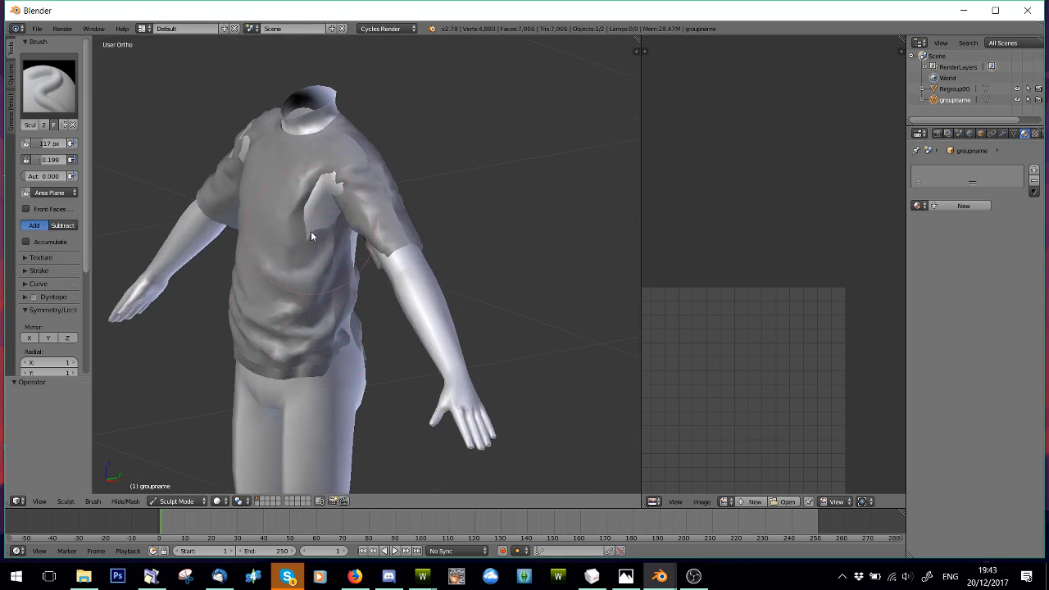
middle_click_drag(287, 264, 360, 218)
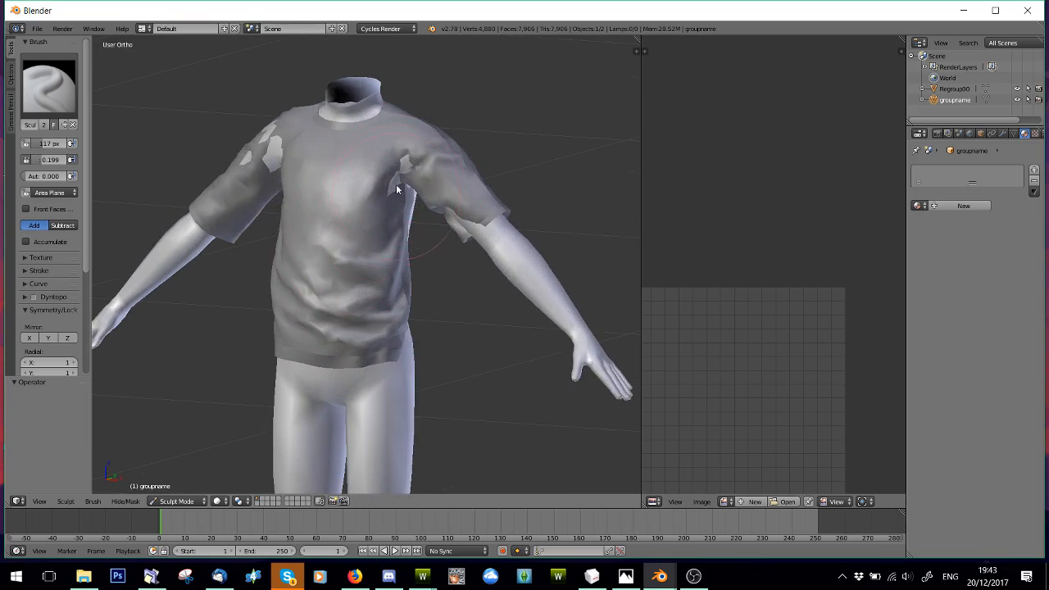
left_click_drag(390, 192, 410, 151)
Build up the shirt's back from the waist folds to the shoulder blades to cover the exposed skin.
middle_click_drag(334, 261, 210, 293)
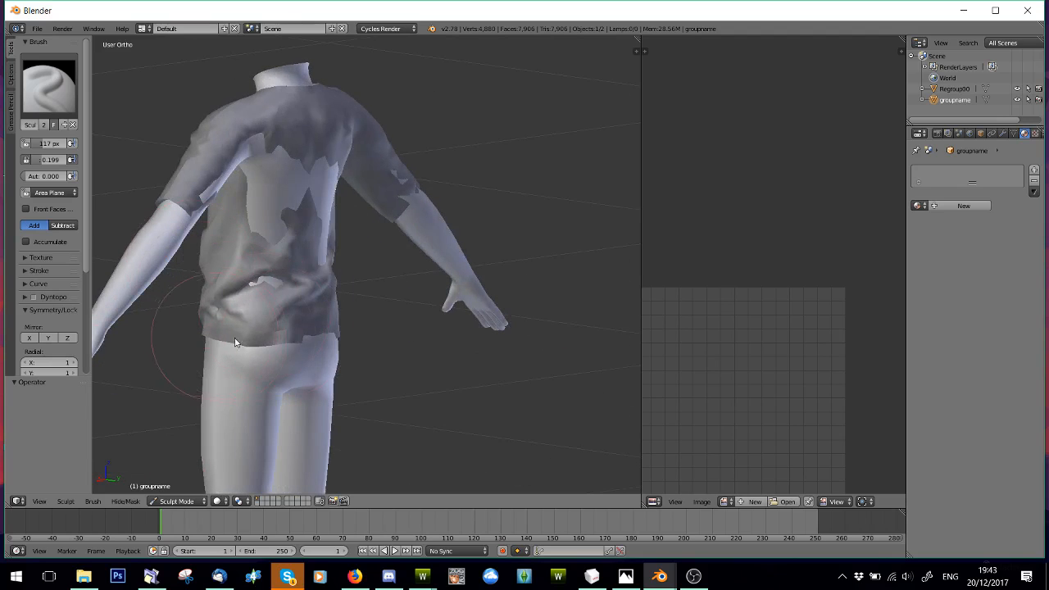
mouse_move(237, 336)
middle_mouse_down()
mouse_move(176, 334)
mouse_move(193, 336)
middle_mouse_up()
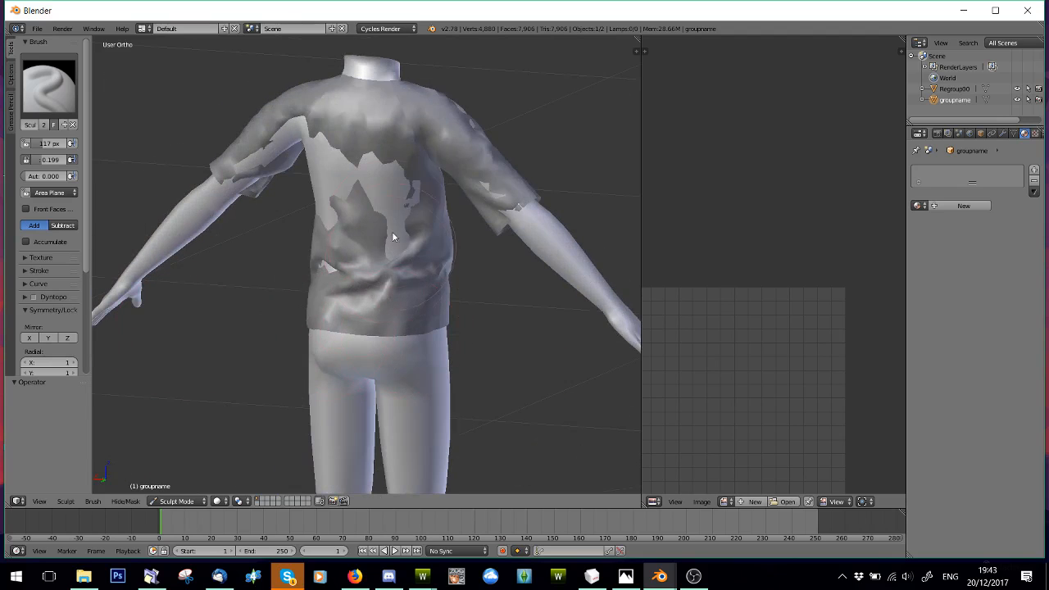
left_click_drag(380, 272, 369, 236)
middle_click_drag(309, 241, 389, 234)
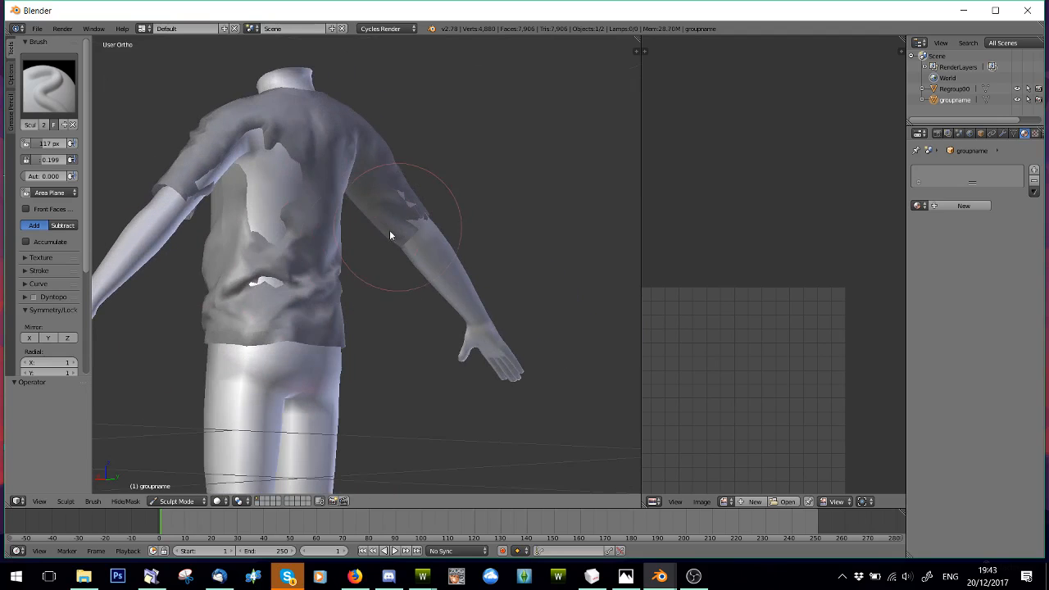
mouse_move(262, 264)
left_mouse_down()
mouse_move(250, 259)
mouse_move(266, 171)
left_mouse_up()
middle_click_drag(280, 173, 250, 385)
scroll(262, 367, "up", 3)
left_click_drag(243, 351, 269, 300)
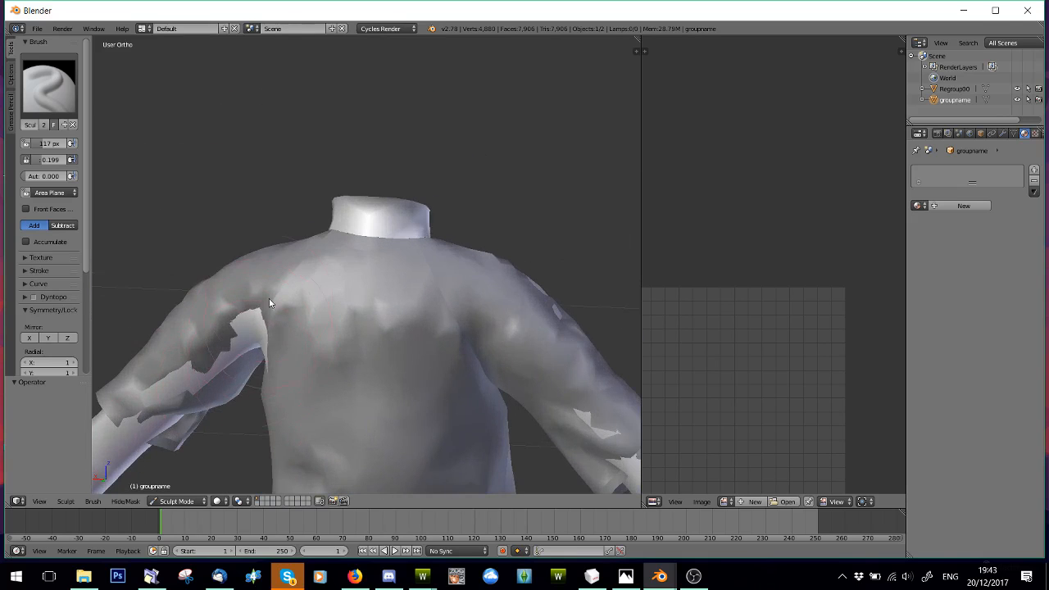
Raise the back of the left sleeve and its underarm with SculptDraw until the arm is covered.
mouse_move(232, 361)
middle_mouse_down()
mouse_move(161, 347)
mouse_move(250, 284)
middle_mouse_up()
scroll(249, 283, "up", 2)
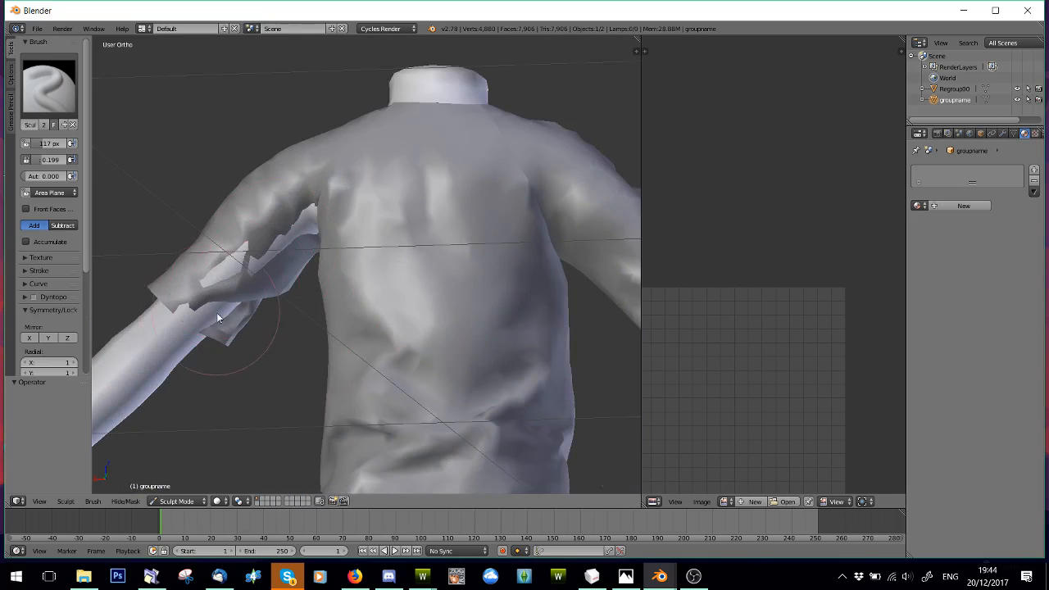
mouse_move(246, 327)
middle_mouse_down()
mouse_move(173, 299)
mouse_move(227, 304)
middle_mouse_up()
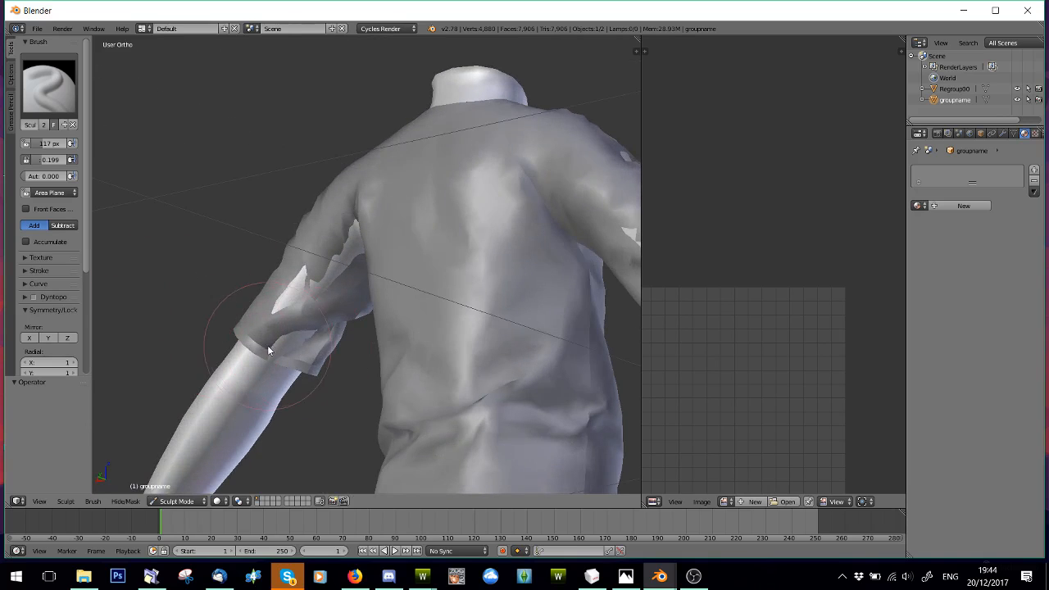
mouse_move(281, 346)
middle_mouse_down()
mouse_move(254, 284)
mouse_move(286, 298)
mouse_move(244, 220)
mouse_move(326, 220)
middle_mouse_up()
scroll(261, 256, "up", 5)
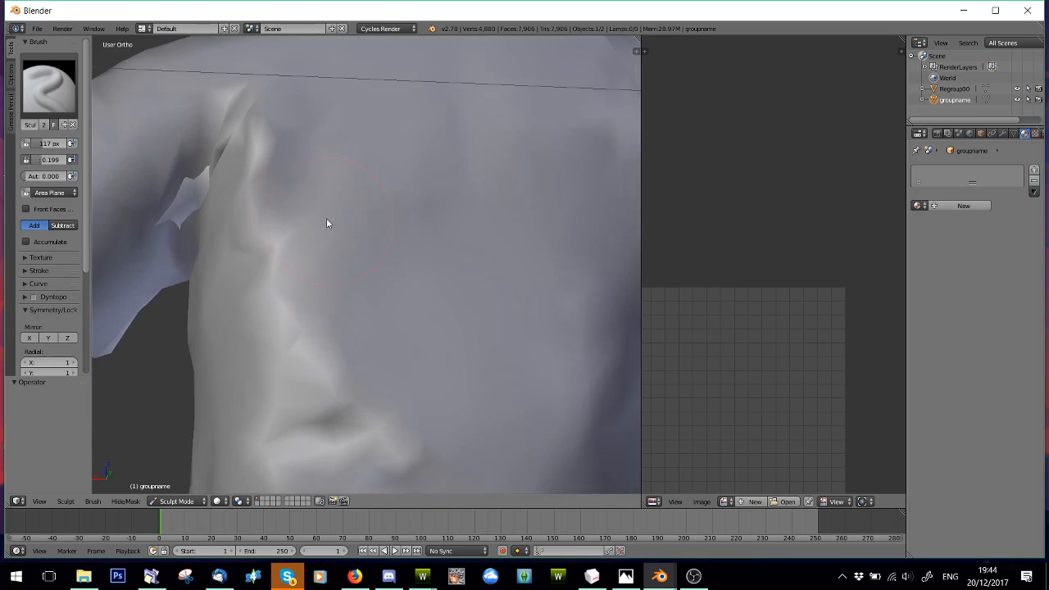
left_click_drag(209, 194, 178, 206)
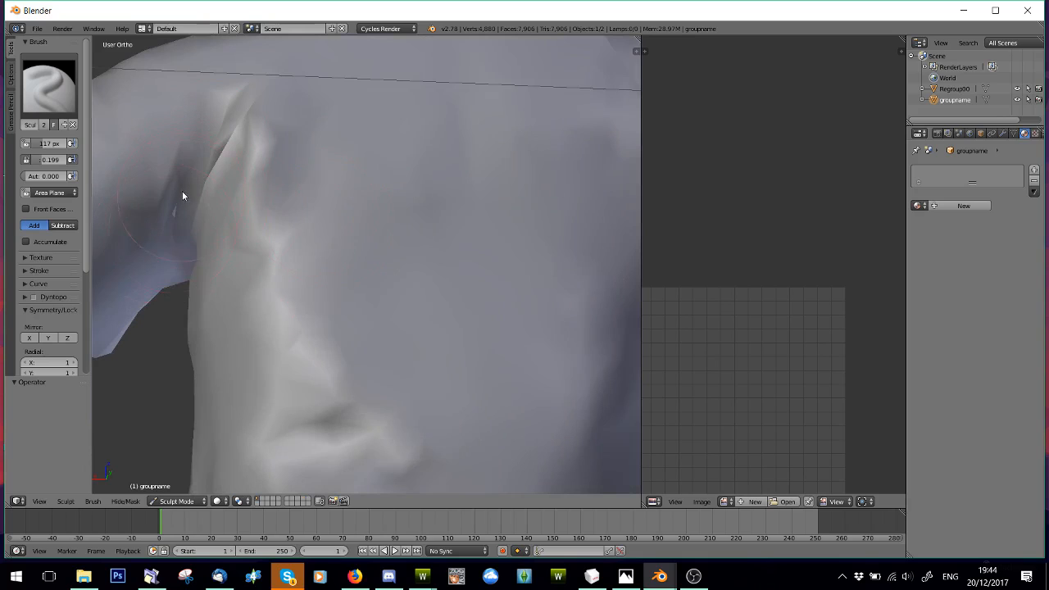
Switch to the Grab brush and pull the left sleeve's underarm fabric over the remaining gap.
left_click(49, 81)
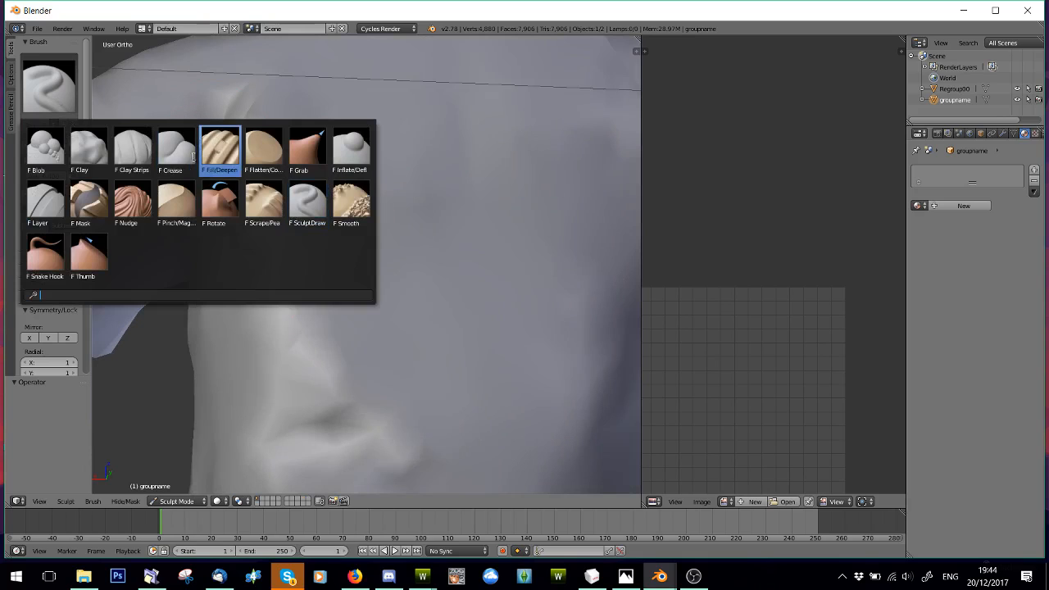
left_click(307, 155)
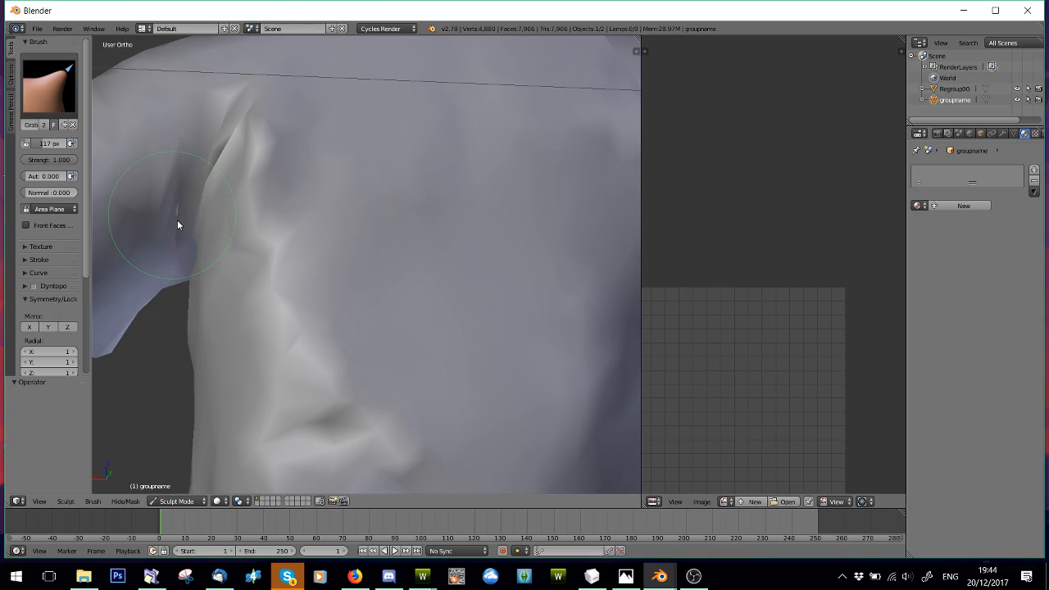
middle_click_drag(176, 253, 166, 270)
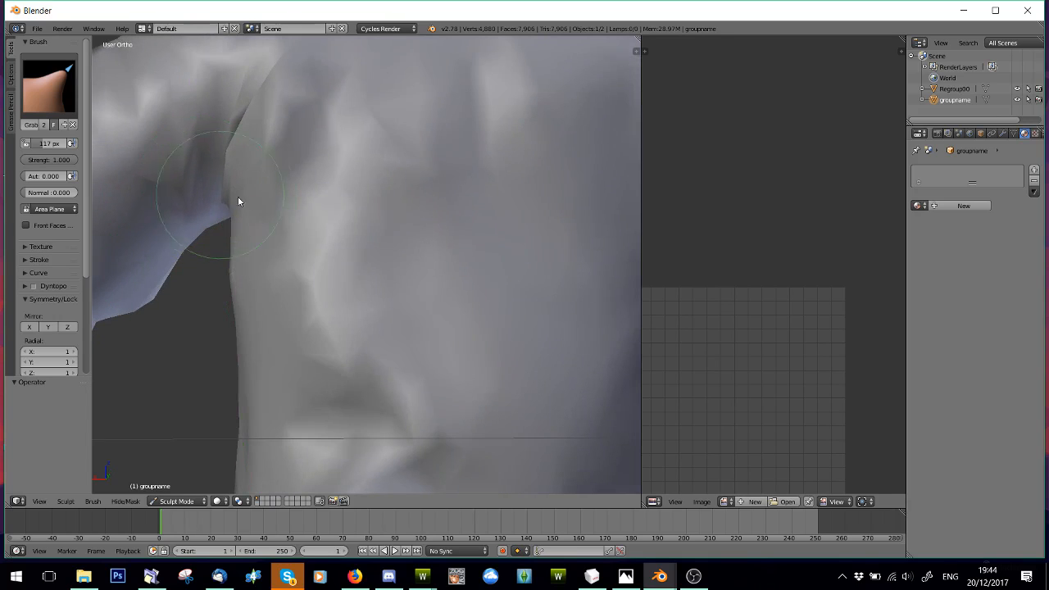
Return to the SculptDraw brush and build up the back of the right sleeve and the front of the right armpit.
scroll(237, 196, "down", 6)
middle_click_drag(351, 301, 328, 305)
left_click(49, 84)
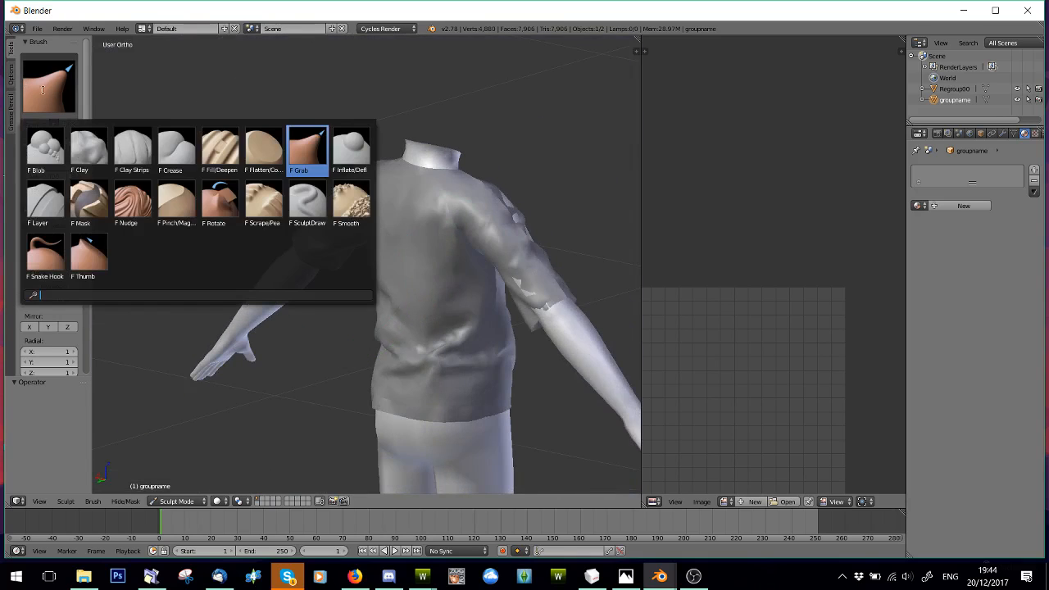
left_click(306, 205)
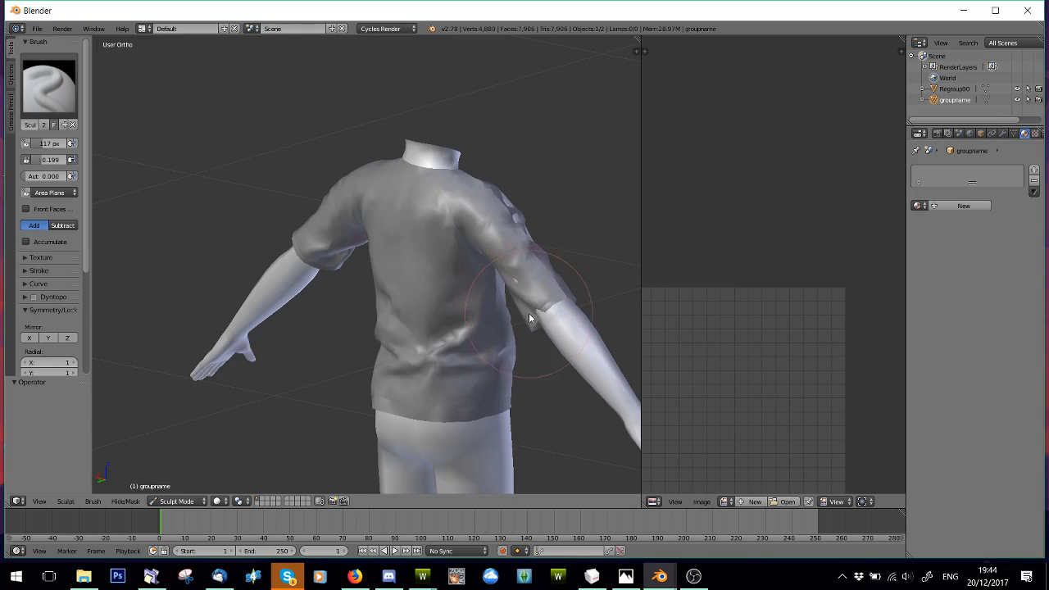
middle_click_drag(546, 316, 252, 273)
scroll(252, 274, "up", 2)
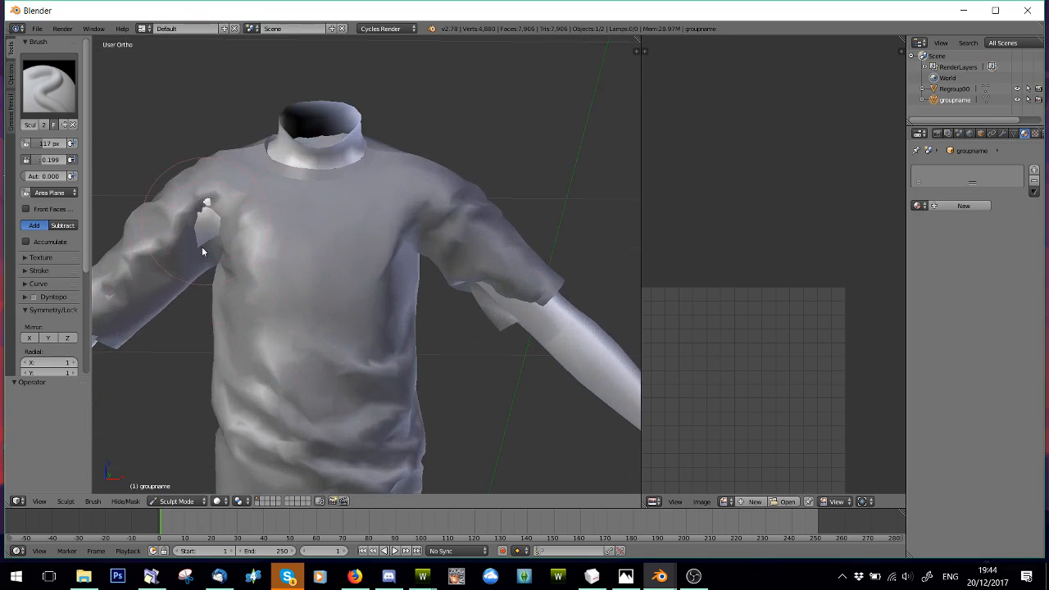
middle_click_drag(200, 223, 321, 236)
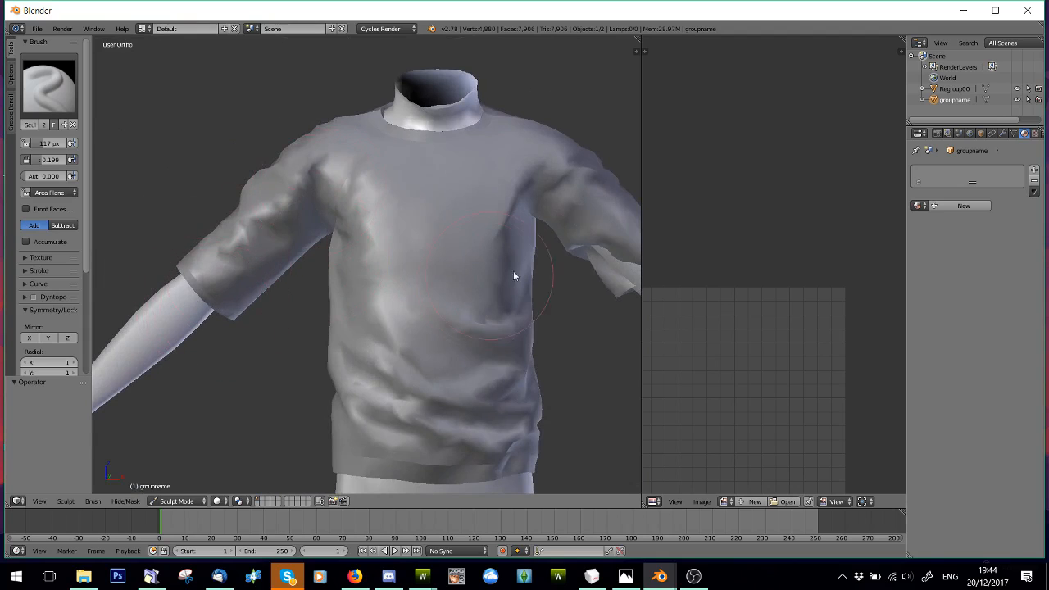
Switch to the Grab brush, pull the left sleeve's cuff together around the arm, and nudge both upper sleeves into shape.
scroll(579, 281, "down", 2)
left_click(50, 84)
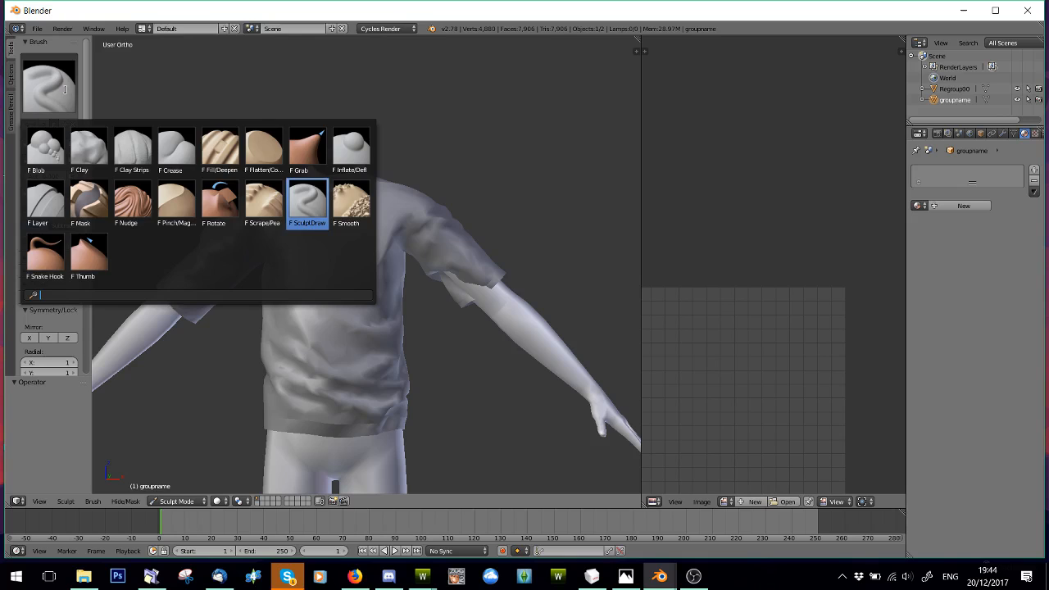
left_click(304, 159)
mouse_move(369, 246)
middle_mouse_down()
mouse_move(420, 289)
mouse_move(417, 334)
mouse_move(395, 355)
mouse_move(393, 301)
mouse_move(435, 284)
mouse_move(450, 292)
mouse_move(441, 323)
middle_mouse_up()
scroll(441, 323, "down", 2)
scroll(410, 341, "up", 2)
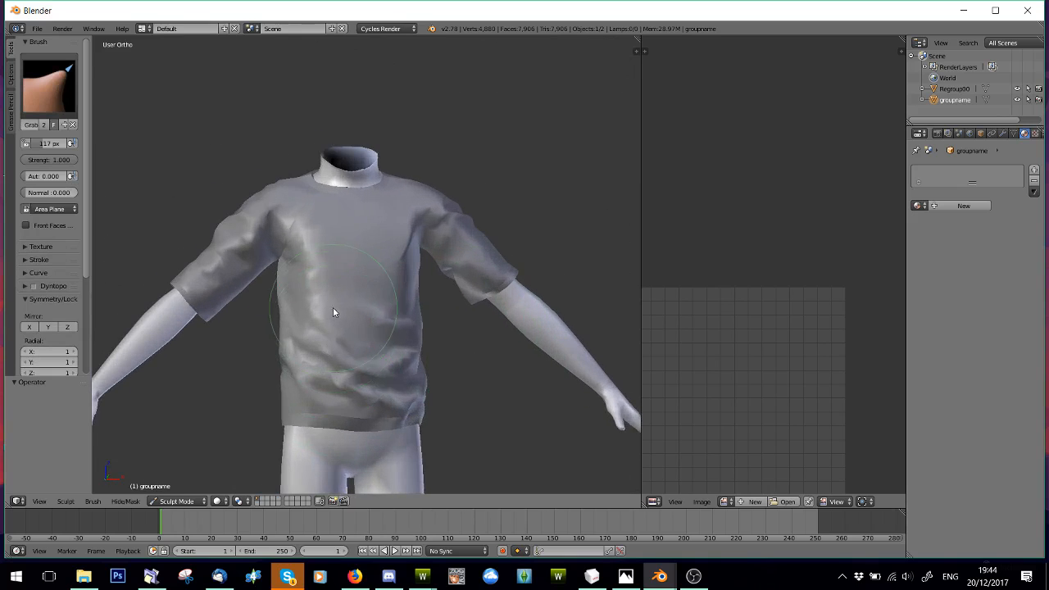
middle_click_drag(333, 307, 323, 312)
left_click_drag(448, 208, 442, 210)
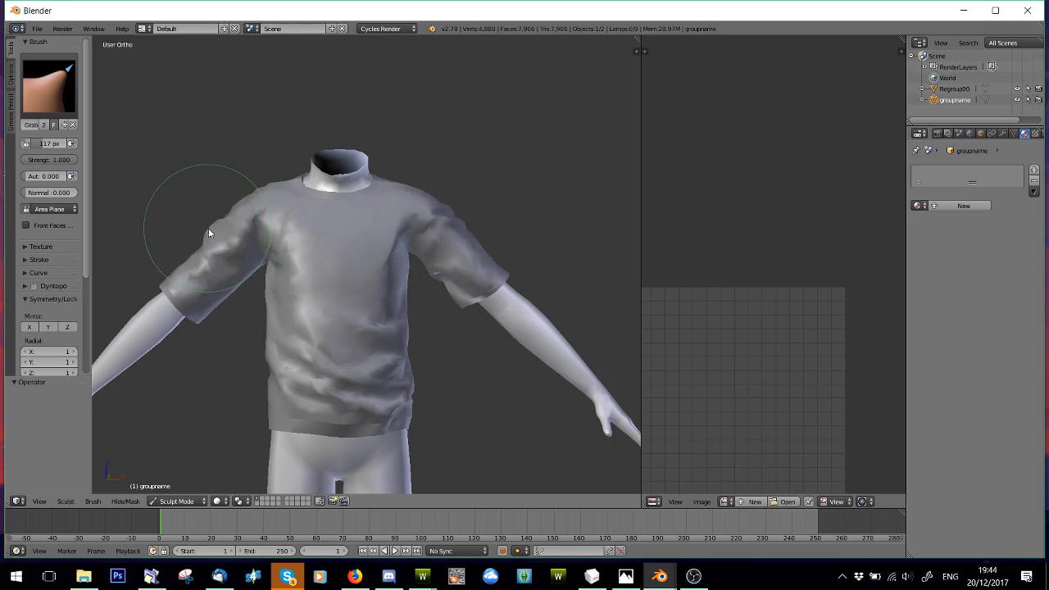
left_click_drag(208, 229, 209, 231)
middle_click_drag(225, 243, 386, 265)
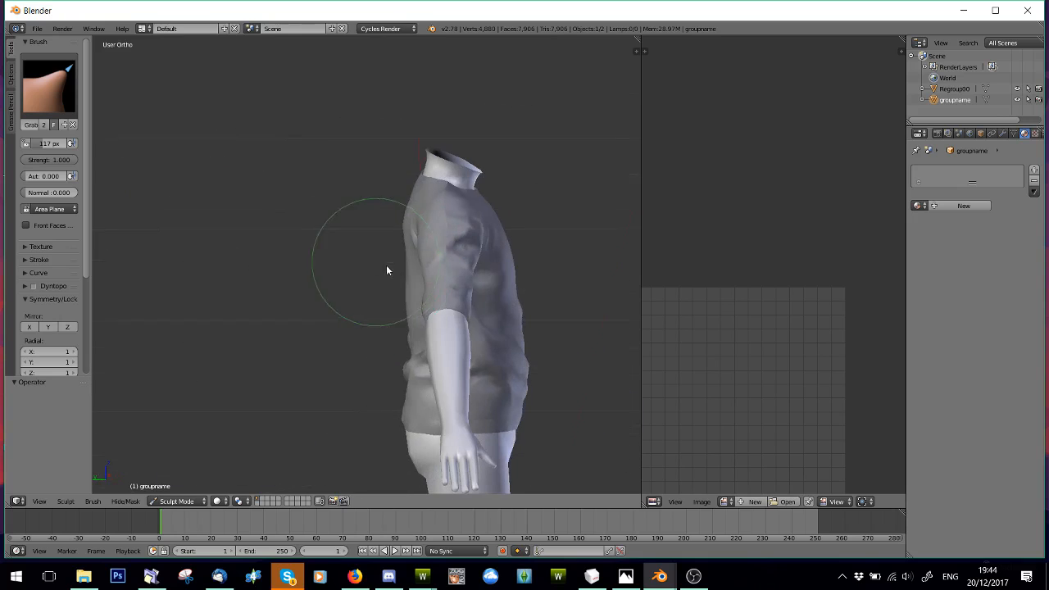
Examine the shirt from the front, side and back for remaining gaps around both armpits.
middle_click_drag(466, 253, 335, 248)
scroll(237, 246, "down", 2)
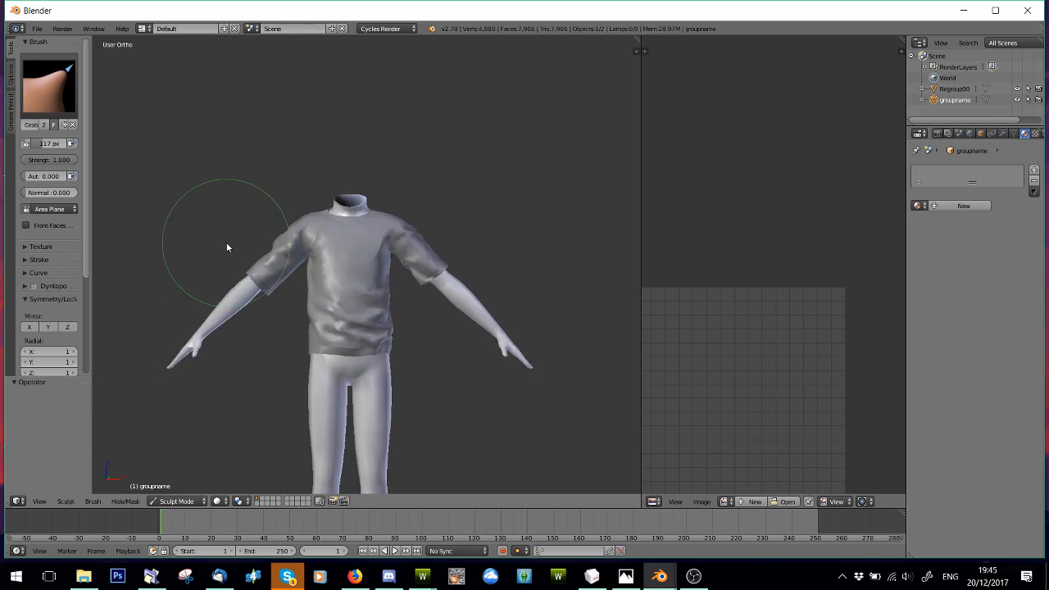
scroll(226, 242, "up", 3)
scroll(404, 277, "up", 5)
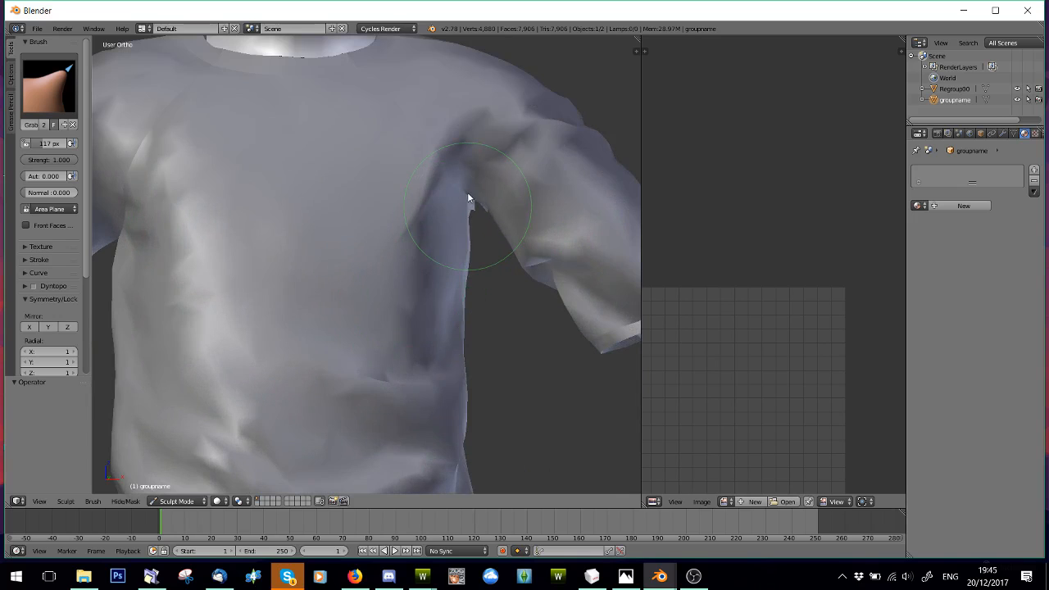
middle_click_drag(469, 196, 221, 220)
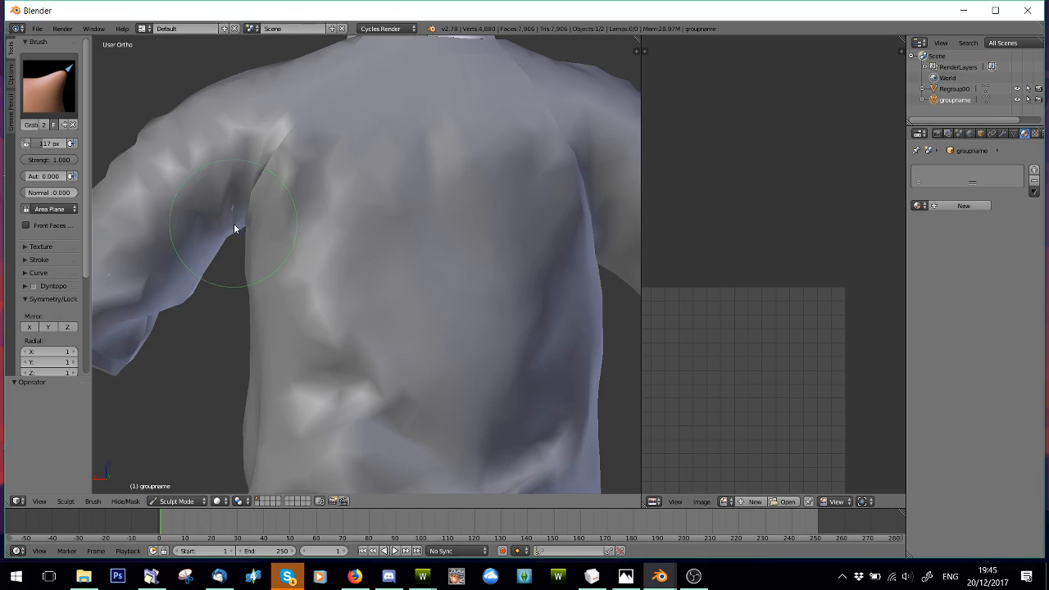
scroll(422, 257, "down", 5)
middle_click_drag(422, 257, 168, 258)
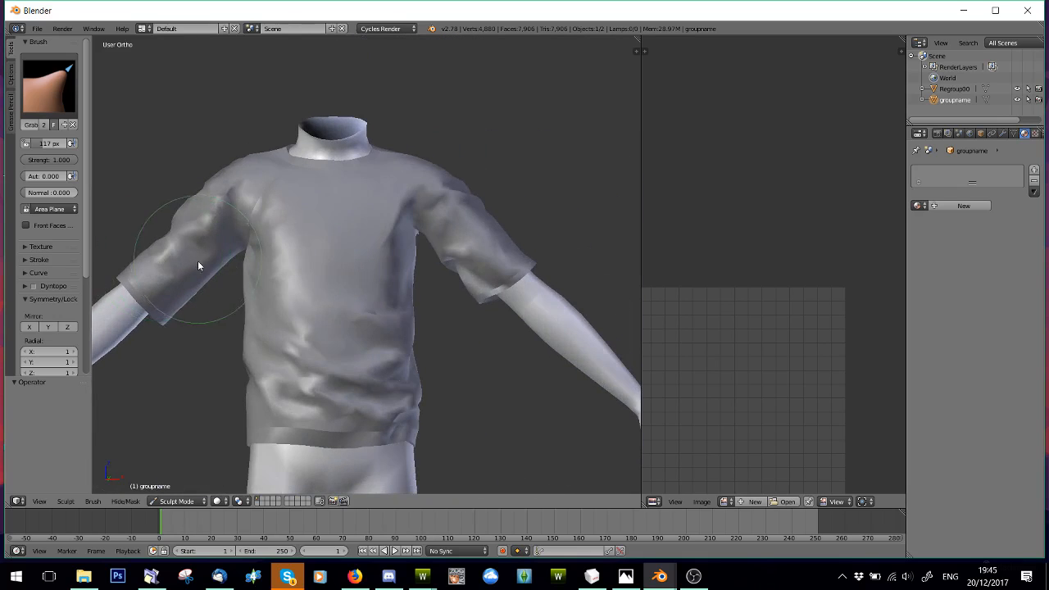
scroll(213, 271, "up", 3)
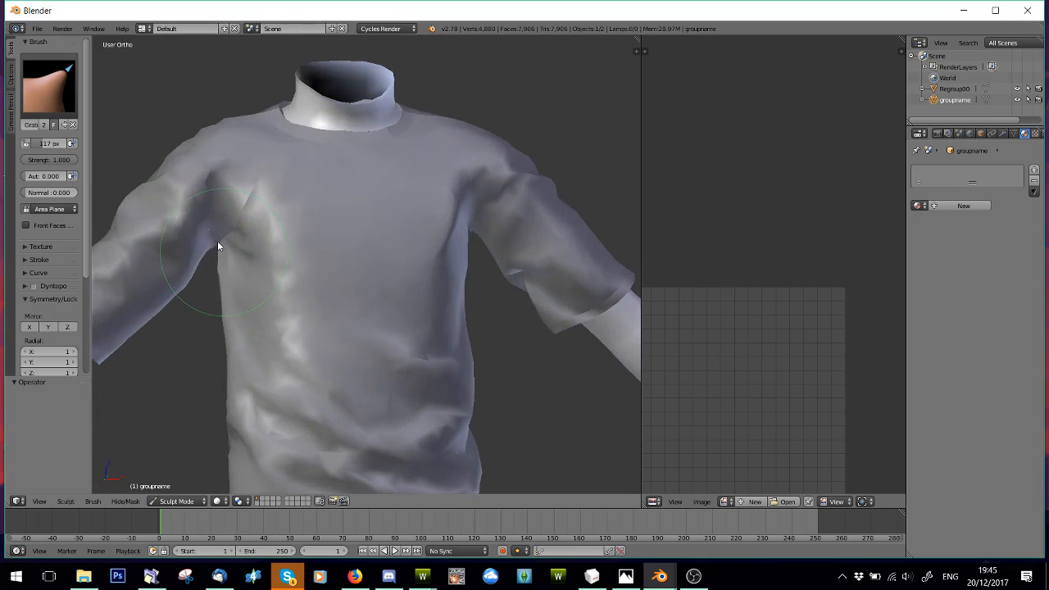
scroll(332, 267, "down", 4)
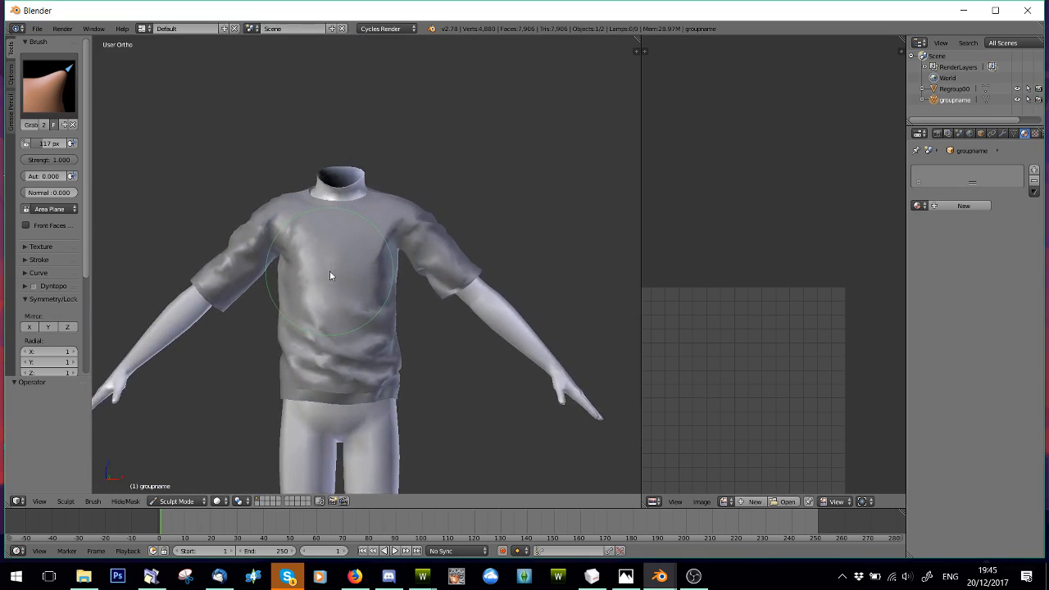
Switch the shirt mesh to Edit Mode to work on the back of the left armpit.
left_click(176, 501)
left_click(176, 477)
scroll(315, 386, "up", 5)
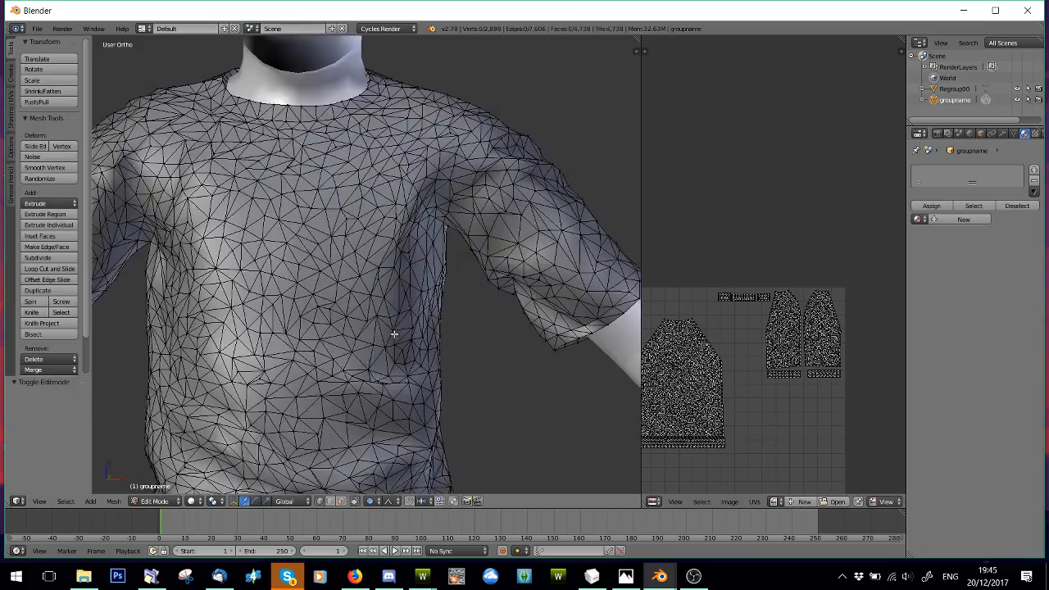
middle_click_drag(395, 334, 115, 332)
middle_click_drag(189, 309, 238, 286)
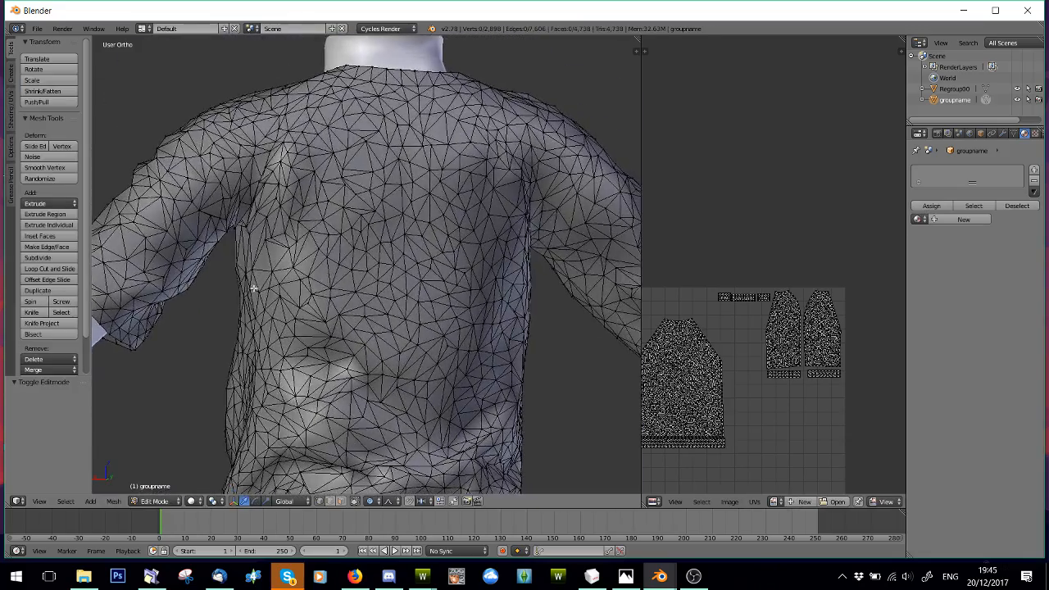
scroll(239, 286, "up", 4)
middle_click_drag(165, 259, 425, 358, "shift")
scroll(410, 354, "up", 4)
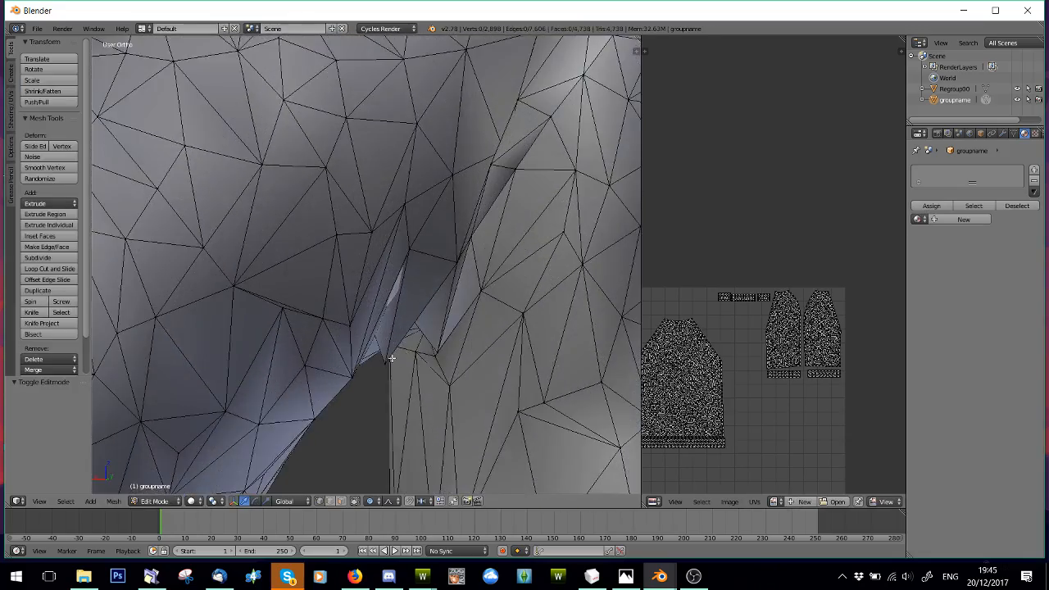
Try to raise the hanging vertex at the left armpit along Z with proportional editing on.
right_click(390, 361)
key("g")
key("z")
left_click(404, 281)
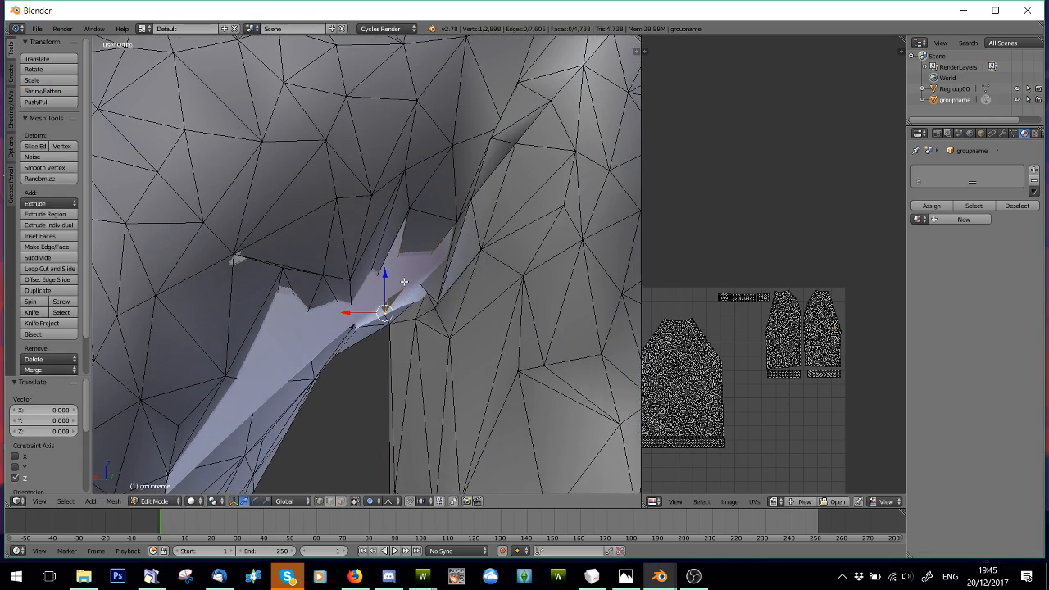
key("ctrl+z")
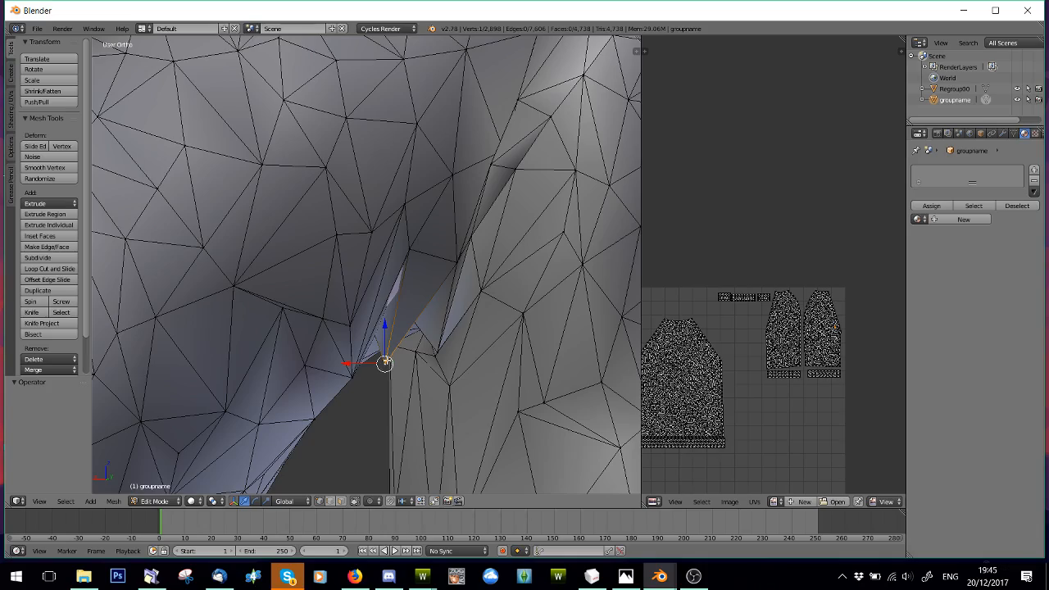
Without proportional editing, move the hanging left armpit vertex 0.008 along Z and -0.005 along X, and lower the vertex above it by 0.005.
key("g")
key("z")
left_click(421, 286)
middle_click_drag(422, 286, 356, 372)
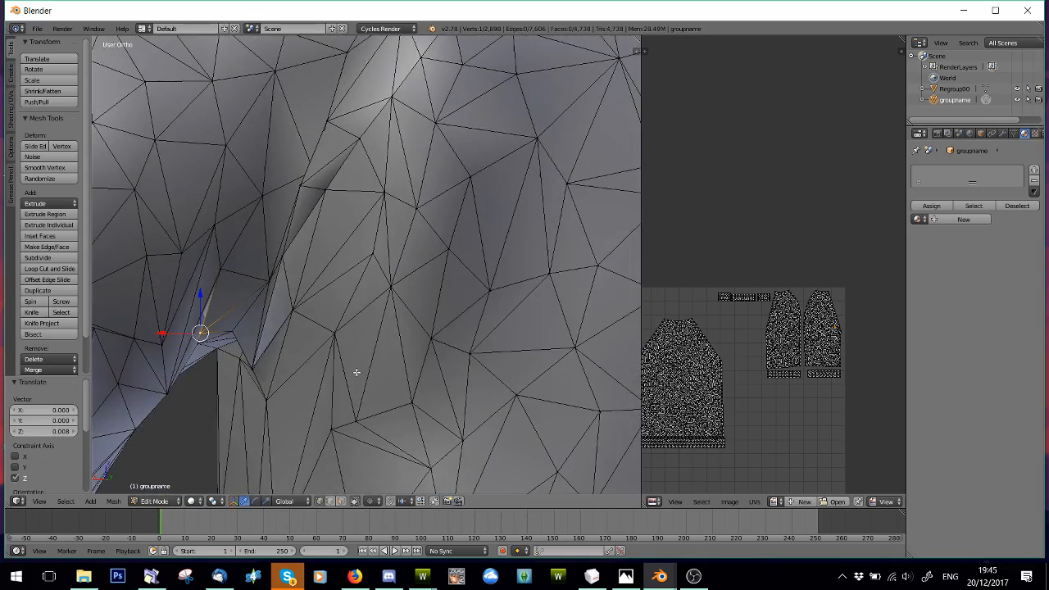
key("g")
key("x")
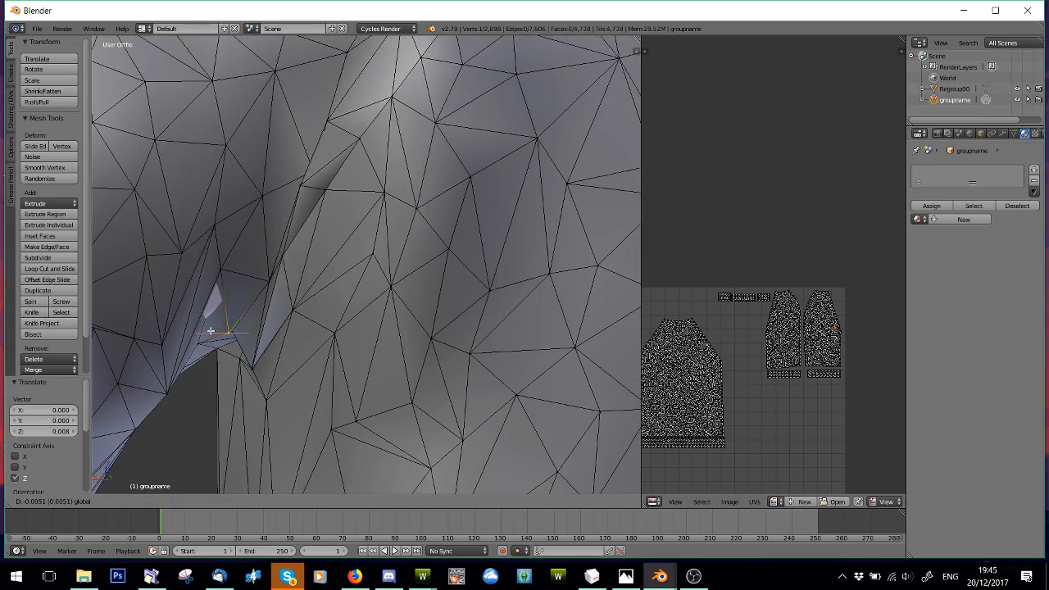
left_click(218, 322)
key("g")
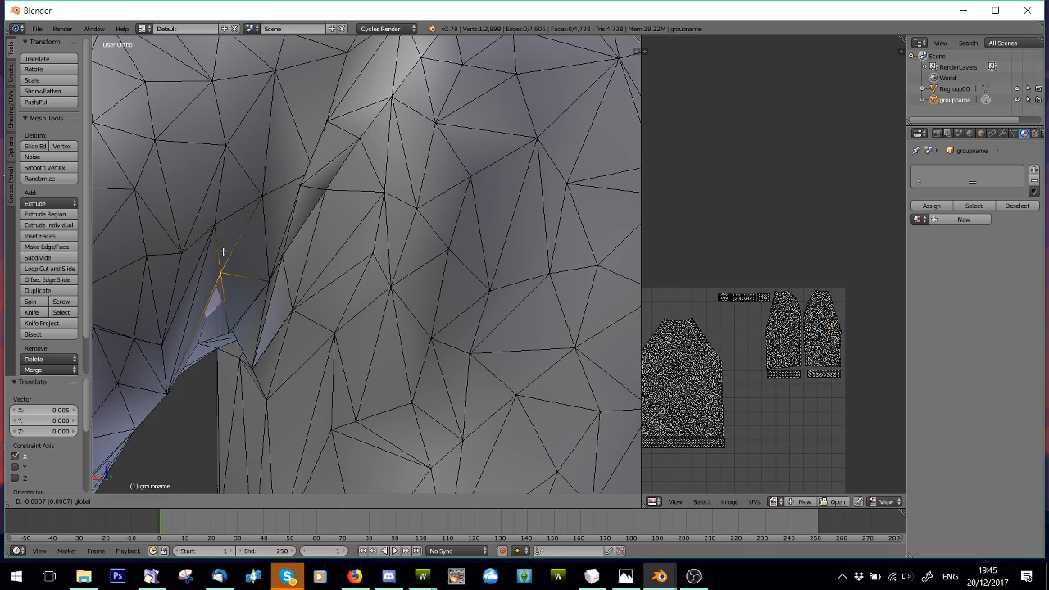
key("z")
left_click(231, 289)
Raise the left armpit's seam vertex about 0.008 along Z, deselect it, and move the neighbouring hanging vertex up into the gap.
scroll(265, 317, "down", 3)
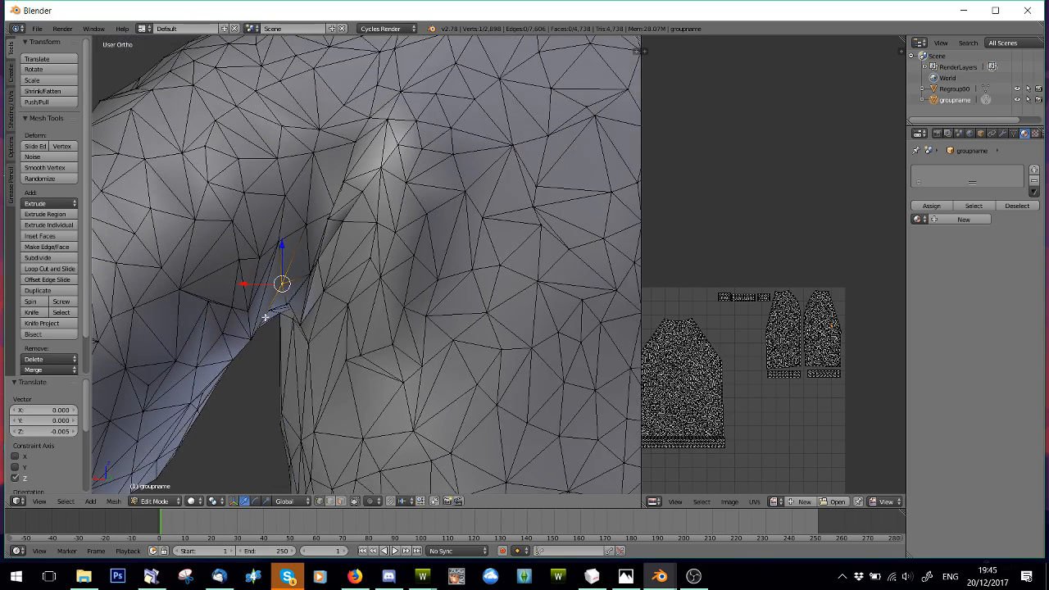
right_click(305, 319)
key("g")
key("z")
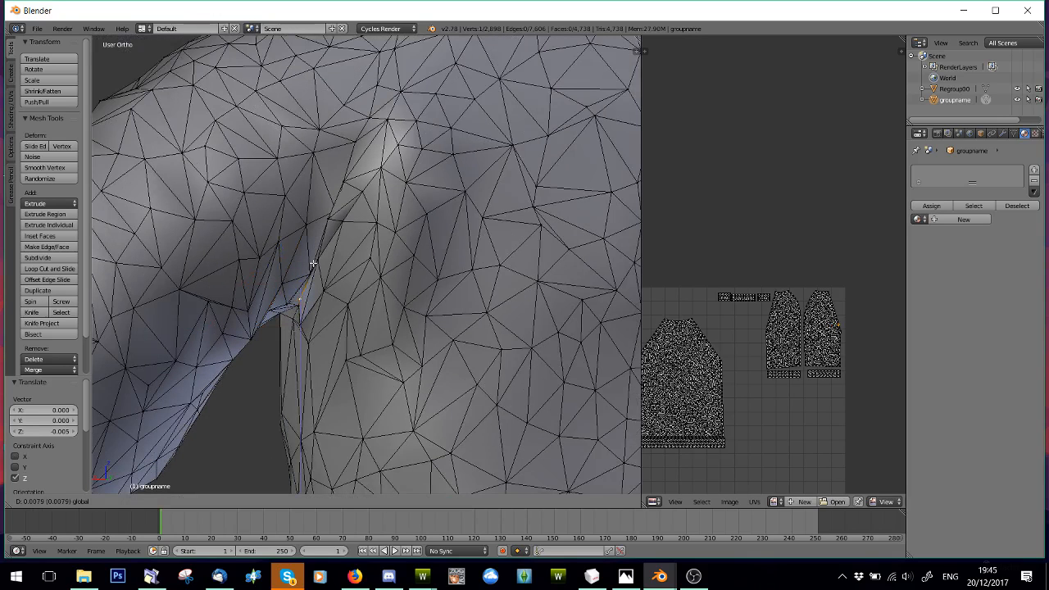
left_click(312, 265)
key("a")
middle_click_drag(310, 336, 294, 341)
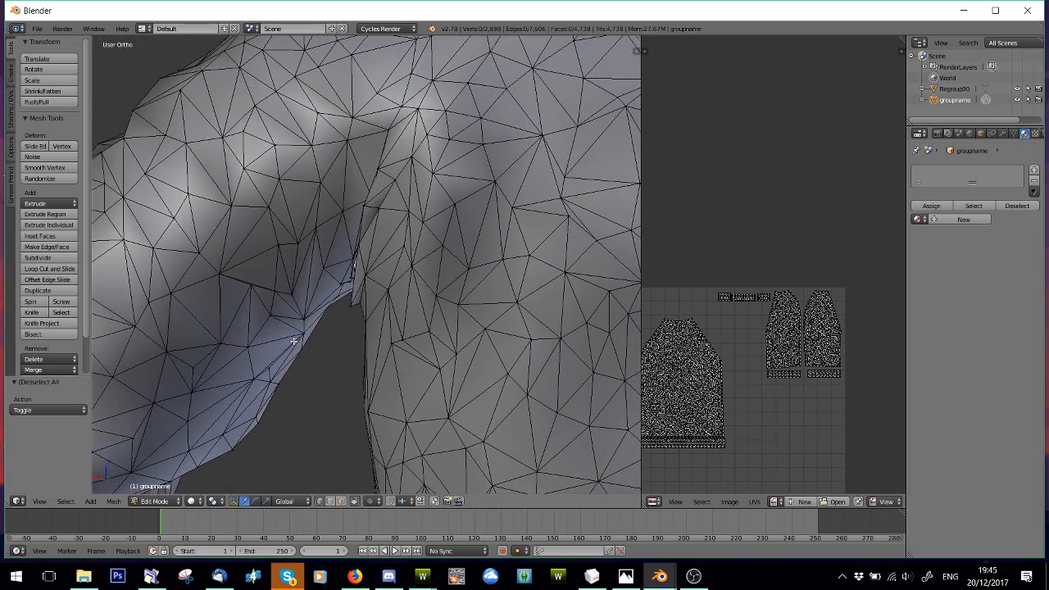
right_click(350, 305)
key("g")
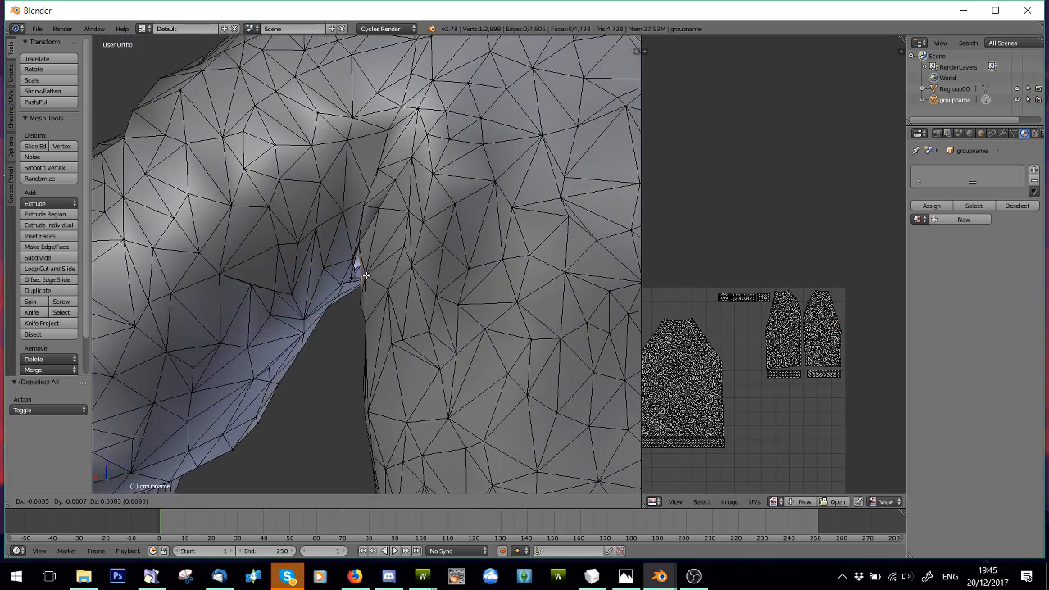
left_click(363, 276)
Turn on vertex snapping and snap the selected left armpit vertex onto the adjoining sleeve seam vertex.
scroll(363, 280, "up", 5)
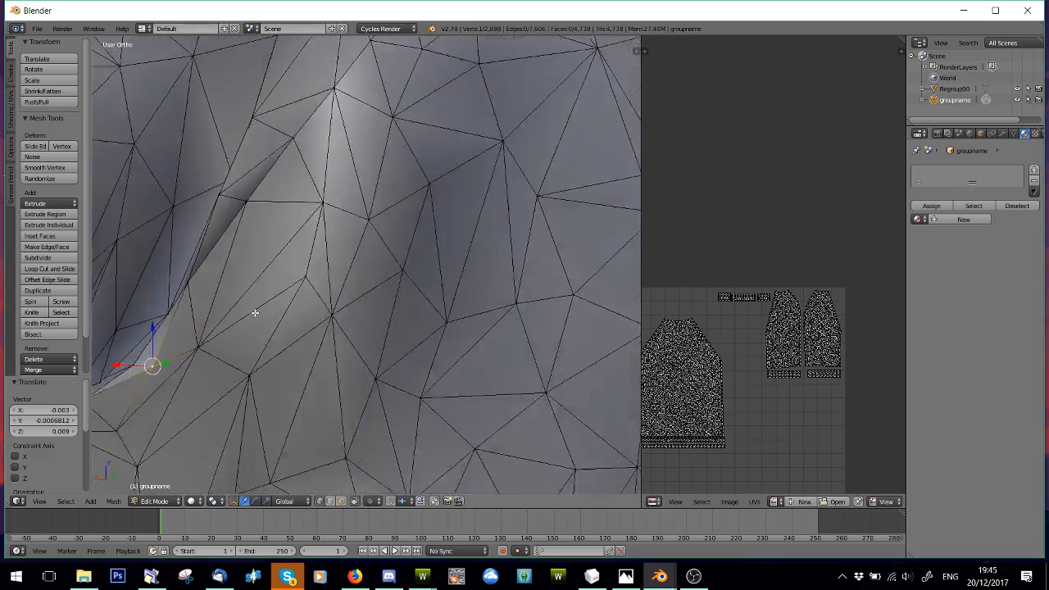
middle_click_drag(255, 313, 437, 176)
scroll(403, 231, "up", 4)
middle_click_drag(402, 227, 445, 304)
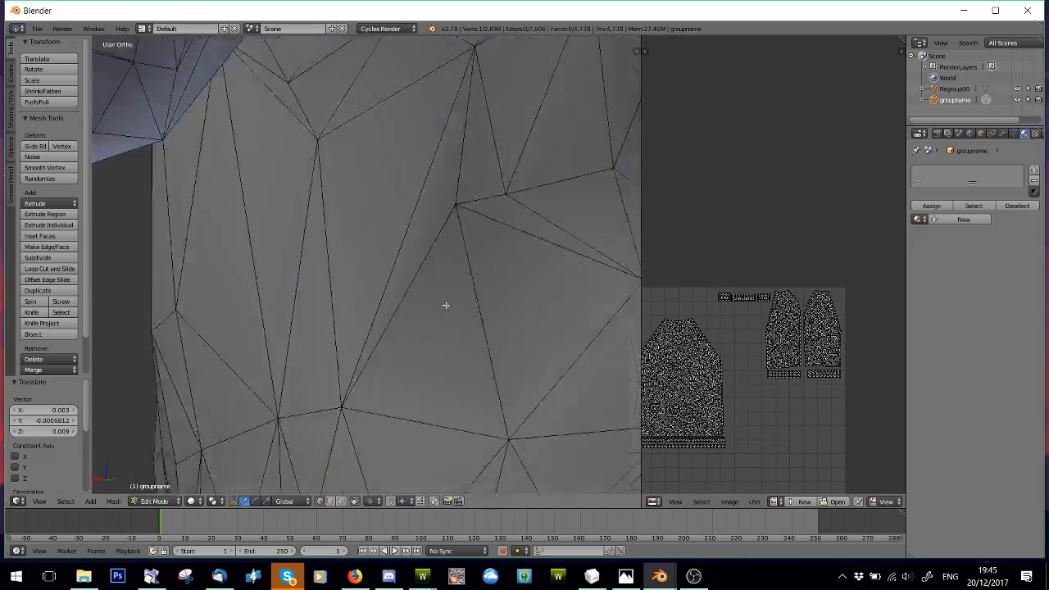
scroll(447, 301, "down", 8)
middle_click_drag(388, 241, 438, 233)
scroll(438, 234, "down", 4)
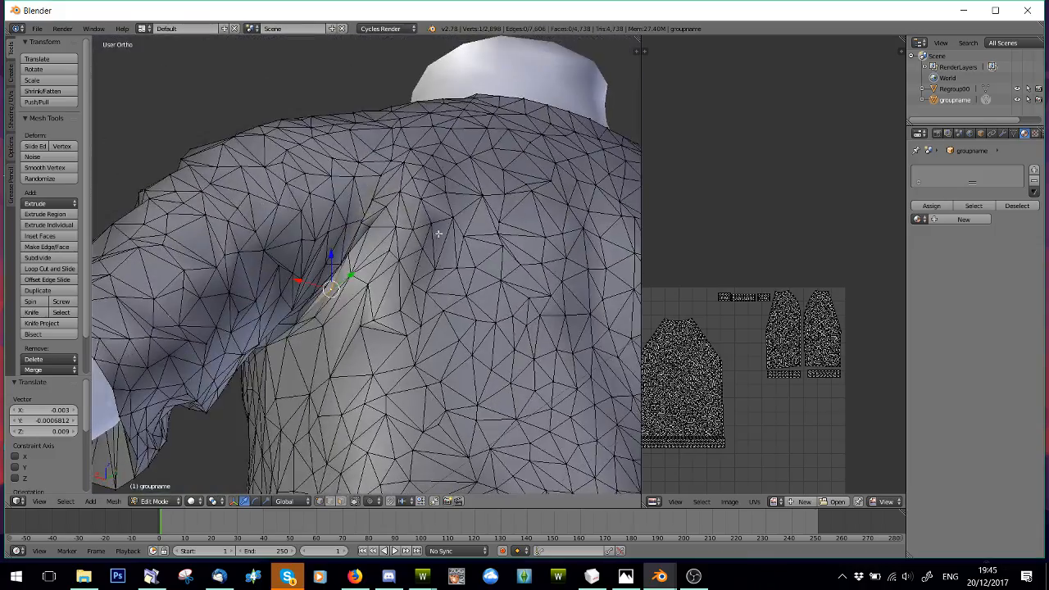
scroll(361, 308, "up", 8)
middle_click_drag(349, 323, 428, 250)
middle_click_drag(314, 318, 415, 398, "shift")
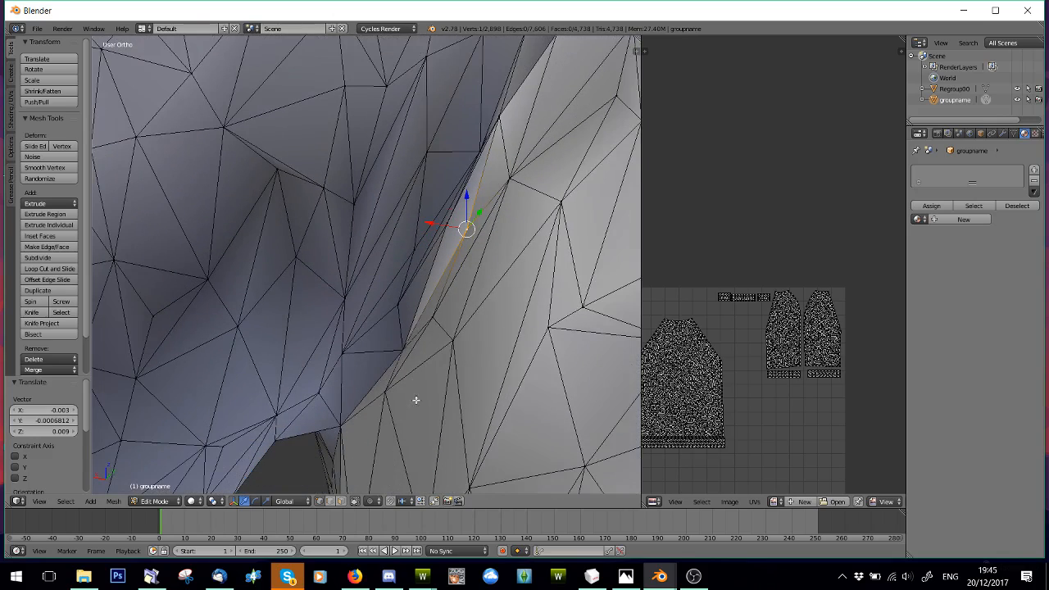
left_click(403, 501)
left_click(424, 480)
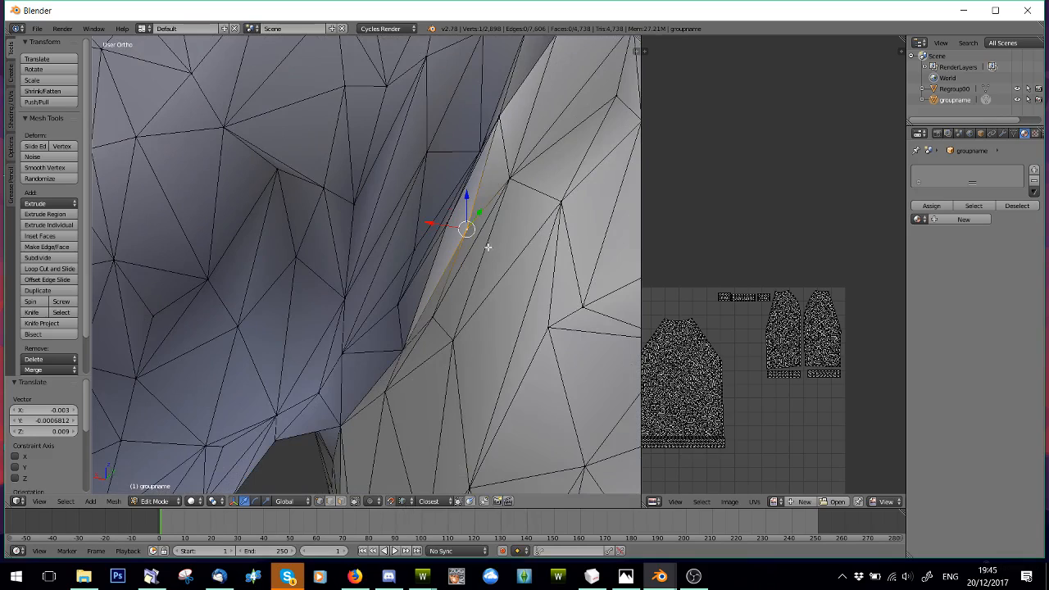
key("g")
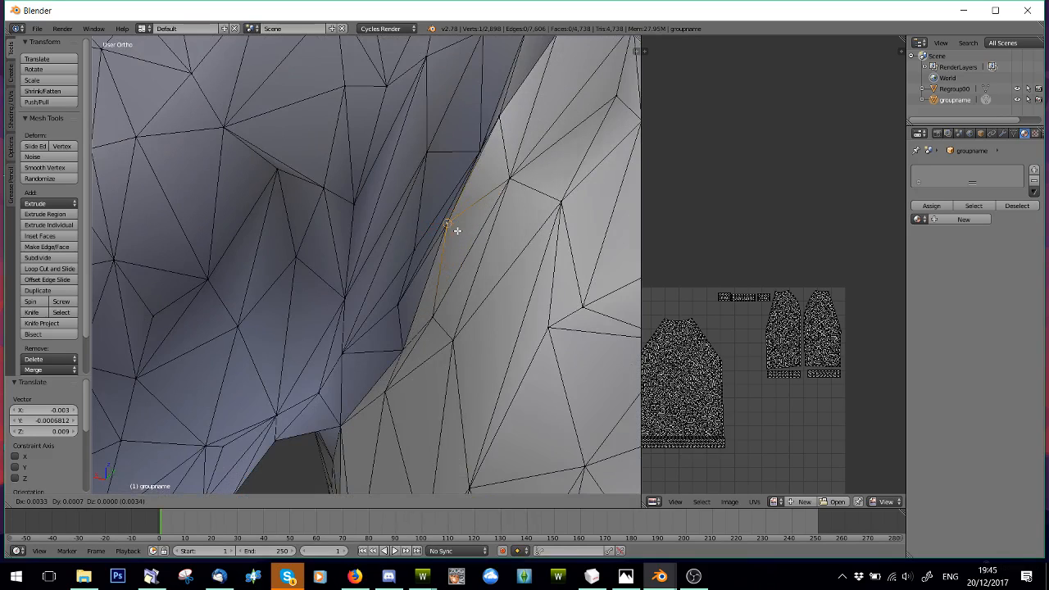
left_click(448, 225)
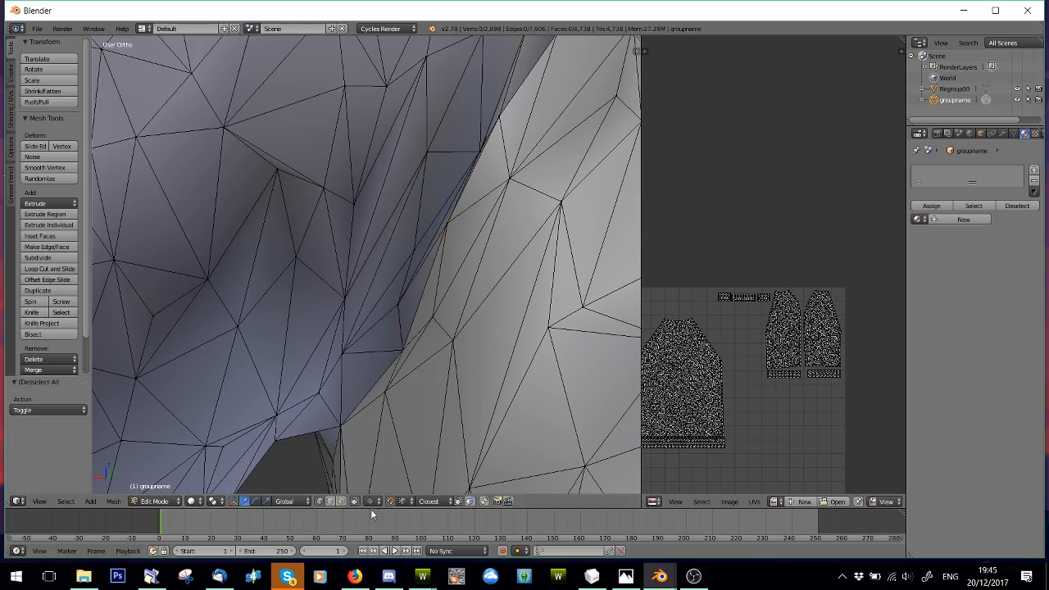
Switch the 3D view to Material shading and widen the UV editor.
scroll(393, 480, "down", 8)
middle_click_drag(392, 467, 254, 331)
scroll(370, 379, "down", 7)
left_click(163, 502)
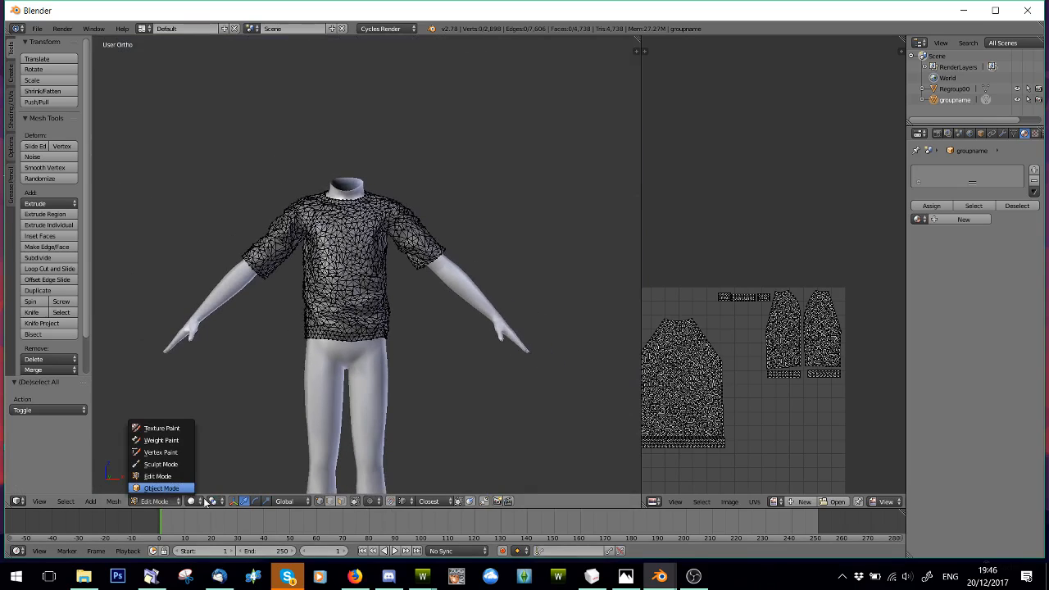
left_click(193, 501)
left_click(227, 435)
scroll(236, 431, "up", 4)
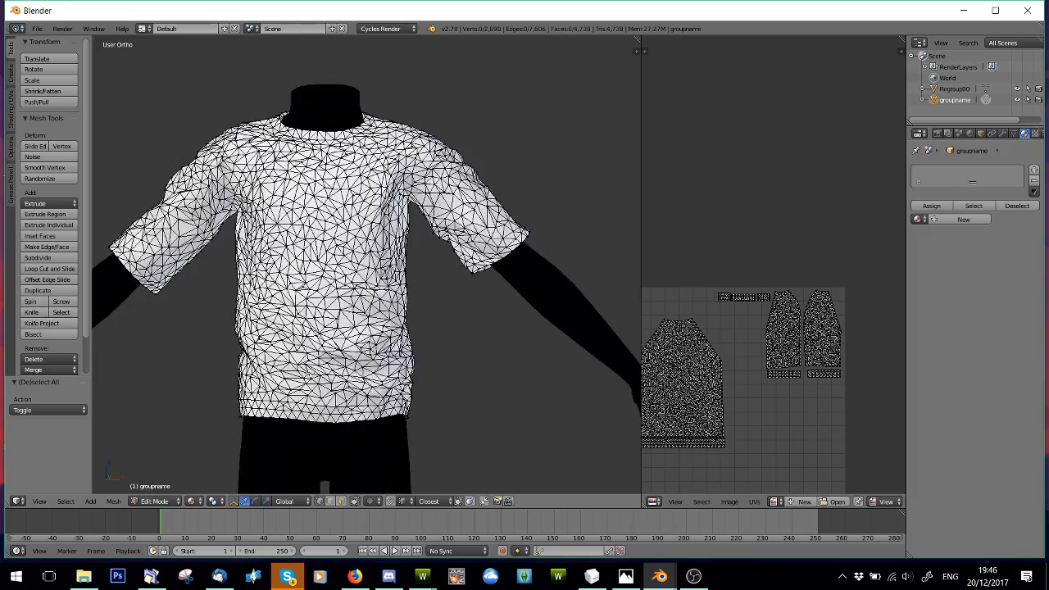
middle_click_drag(325, 485, 510, 234)
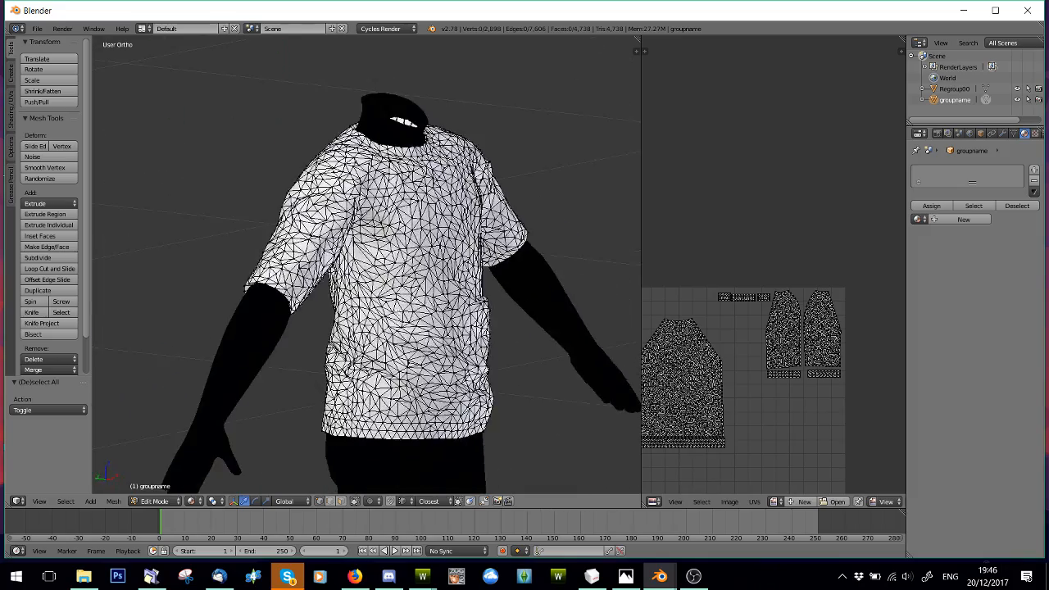
middle_click_drag(397, 311, 430, 280)
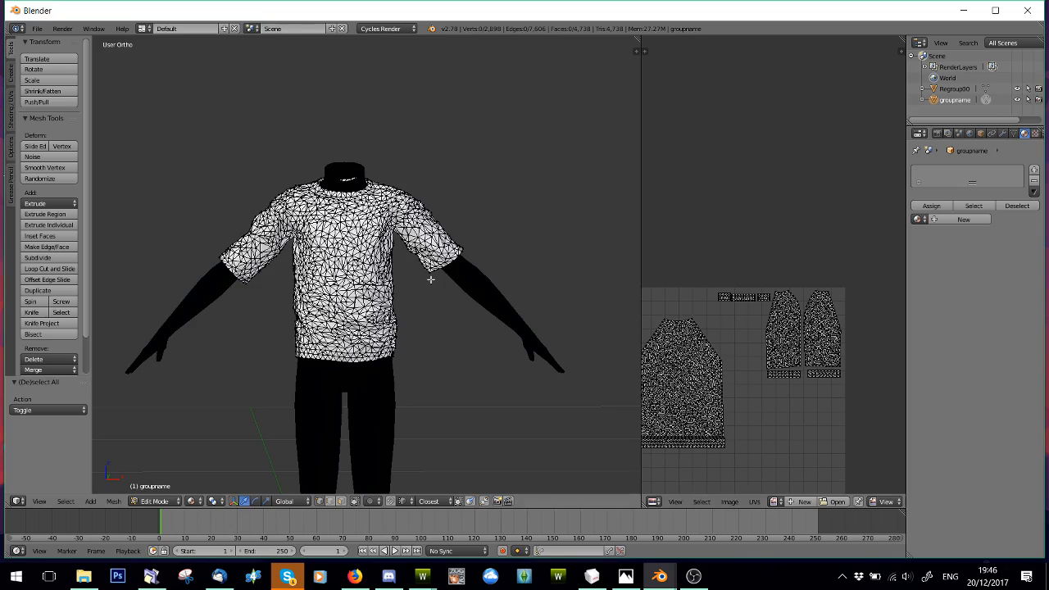
left_click_drag(639, 265, 531, 239)
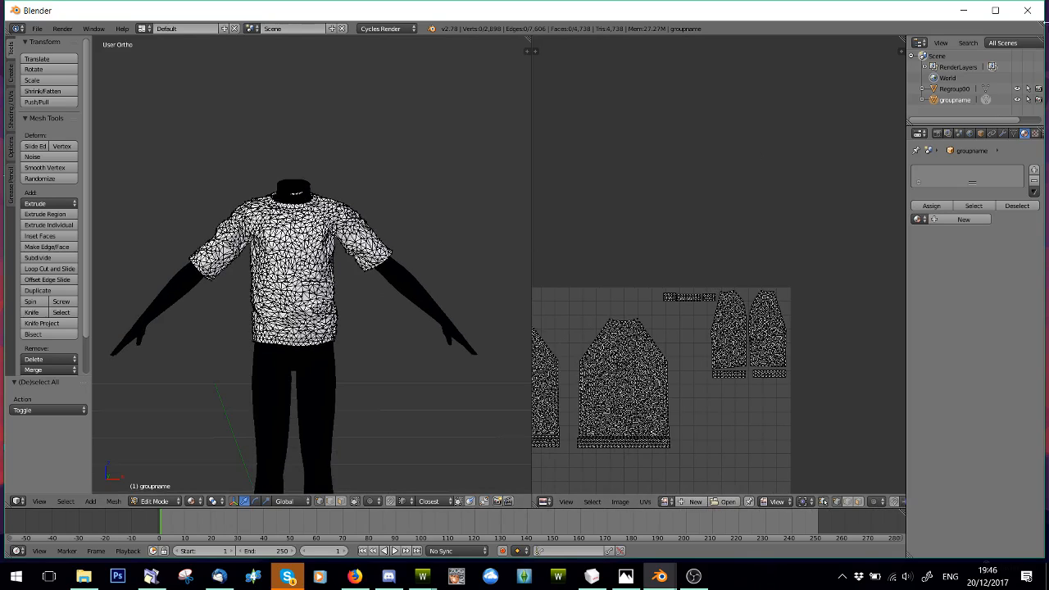
Return to Object Mode, select the shirt and add a new material to it.
left_click(156, 500)
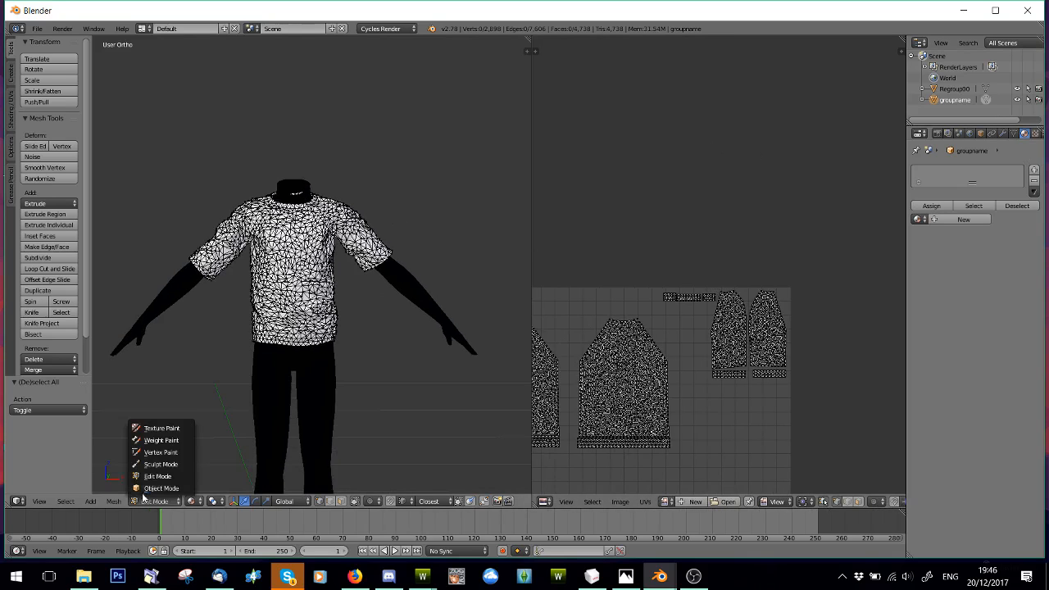
left_click(151, 483)
right_click(292, 269)
right_click(292, 269)
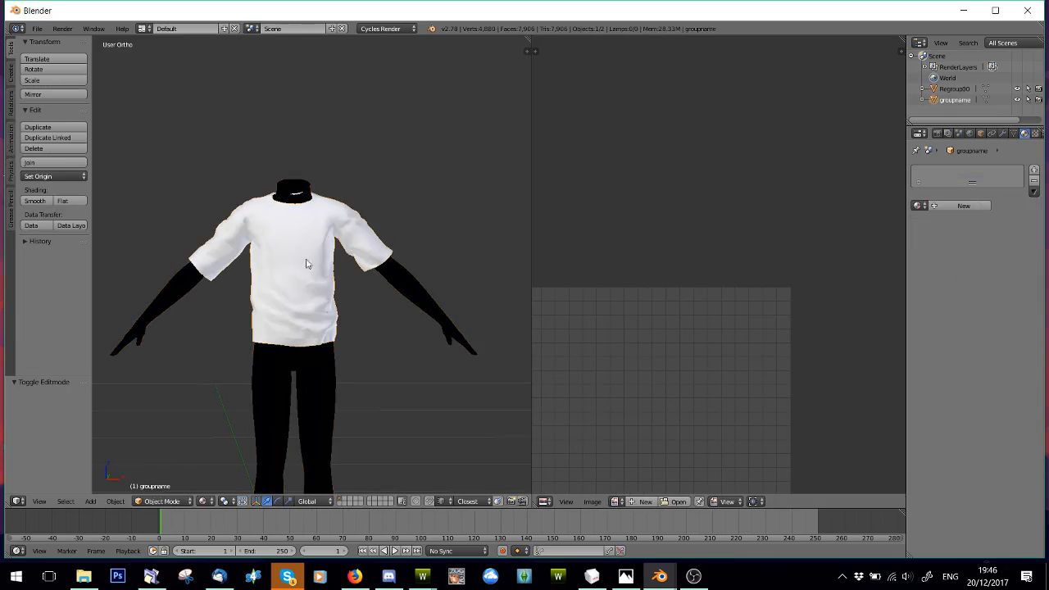
left_click(1033, 170)
left_click(971, 205)
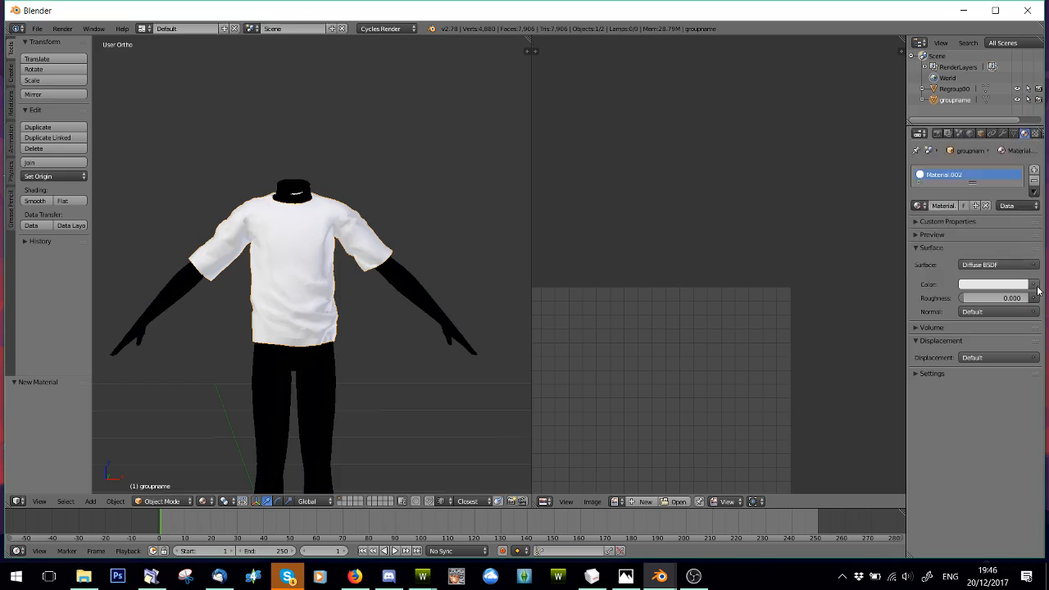
Set the material's surface color to an Image Texture using the UV checker image from the General Images folder.
left_click(1036, 286)
left_click(824, 198)
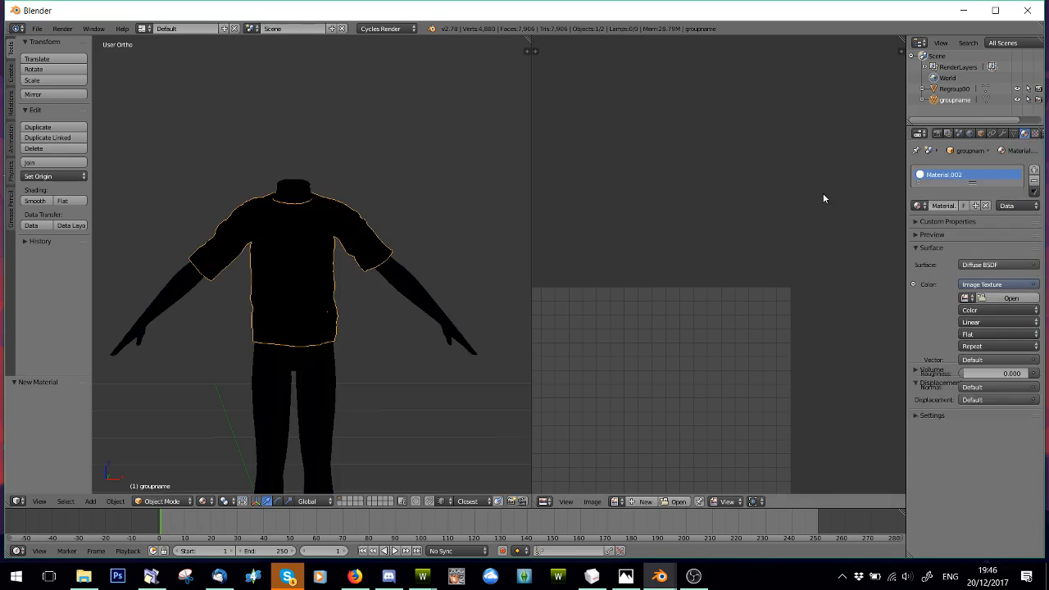
left_click(1011, 298)
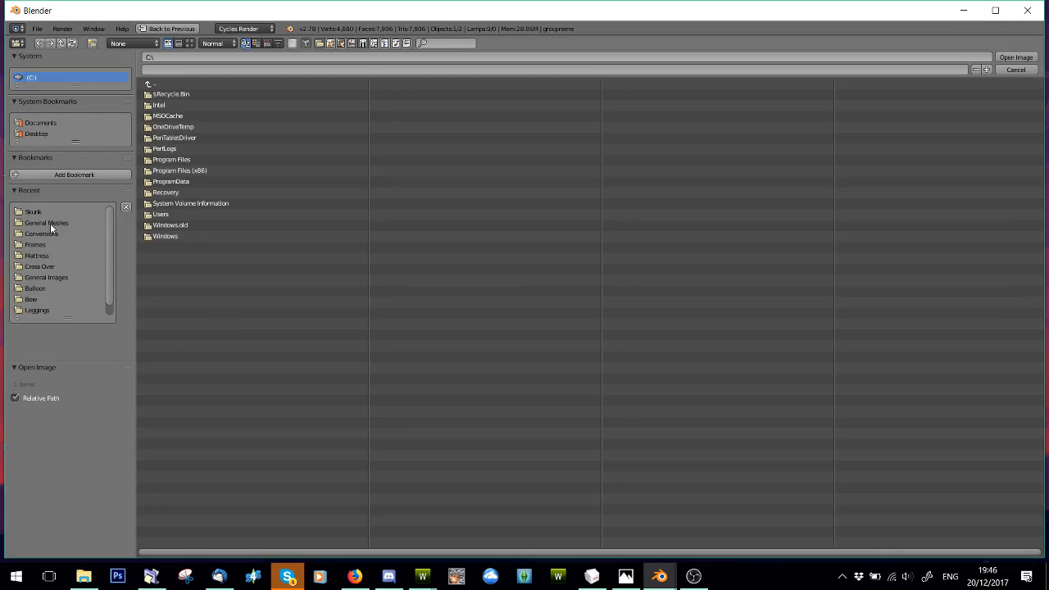
left_click(46, 277)
double_click(175, 396)
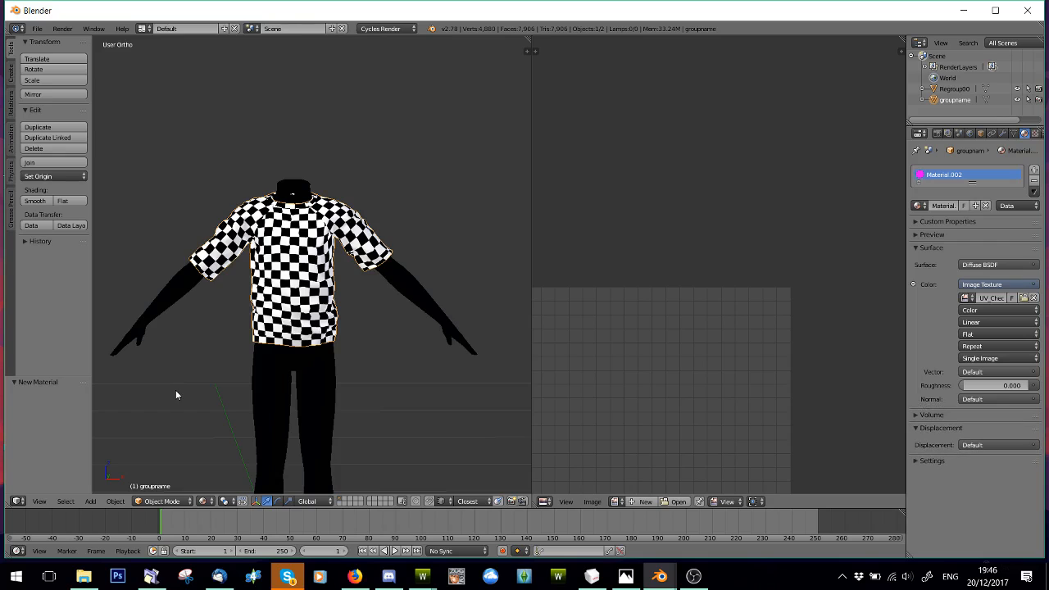
Check the checker pattern on the shirt for distortion and switch the shirt to Sculpt Mode.
scroll(271, 344, "up", 4)
middle_click_drag(270, 343, 152, 272)
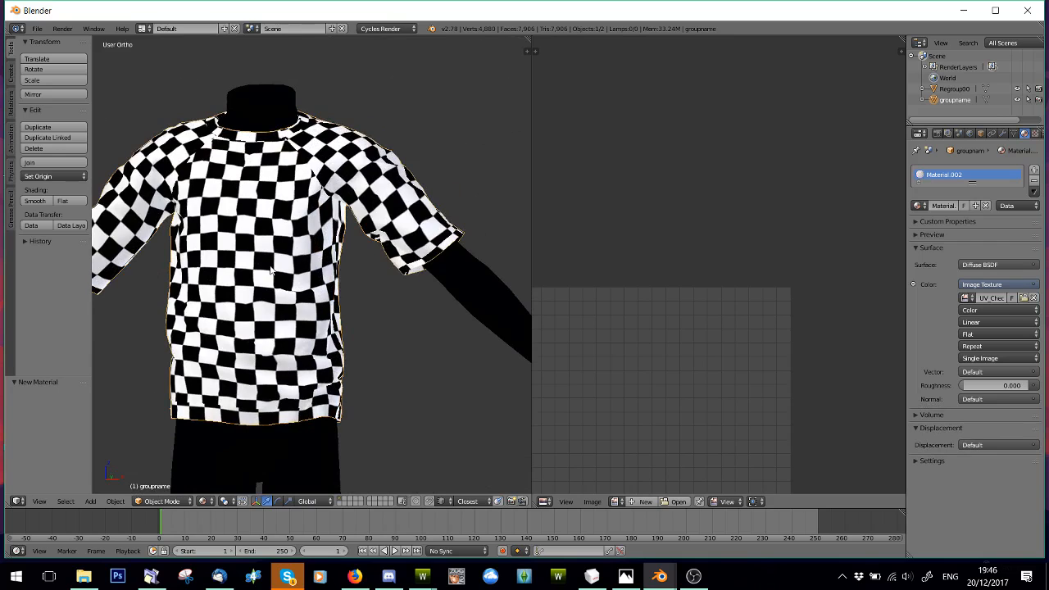
middle_click_drag(269, 270, 279, 234)
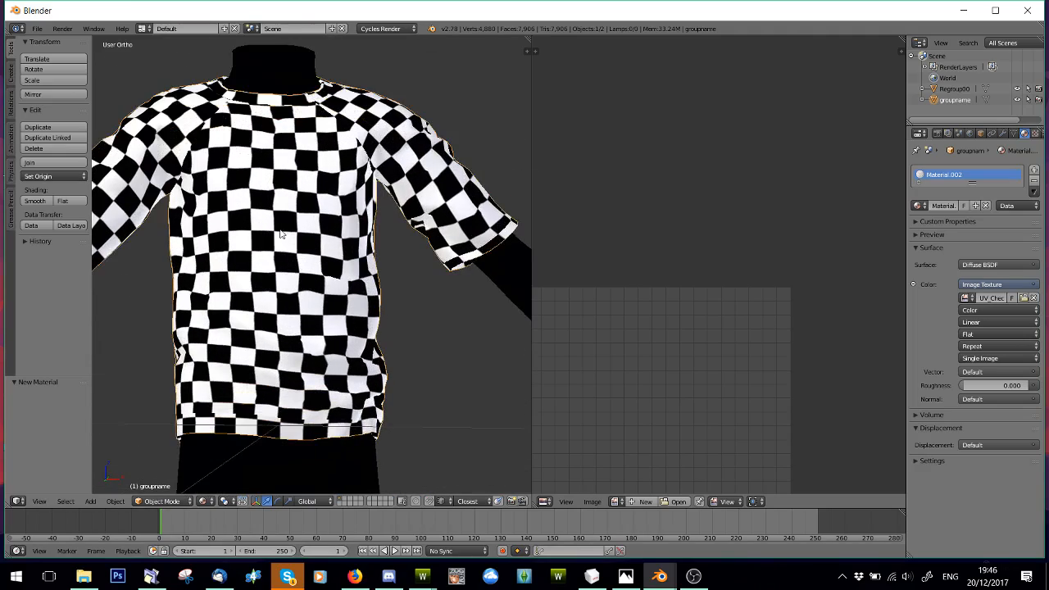
left_click(156, 500)
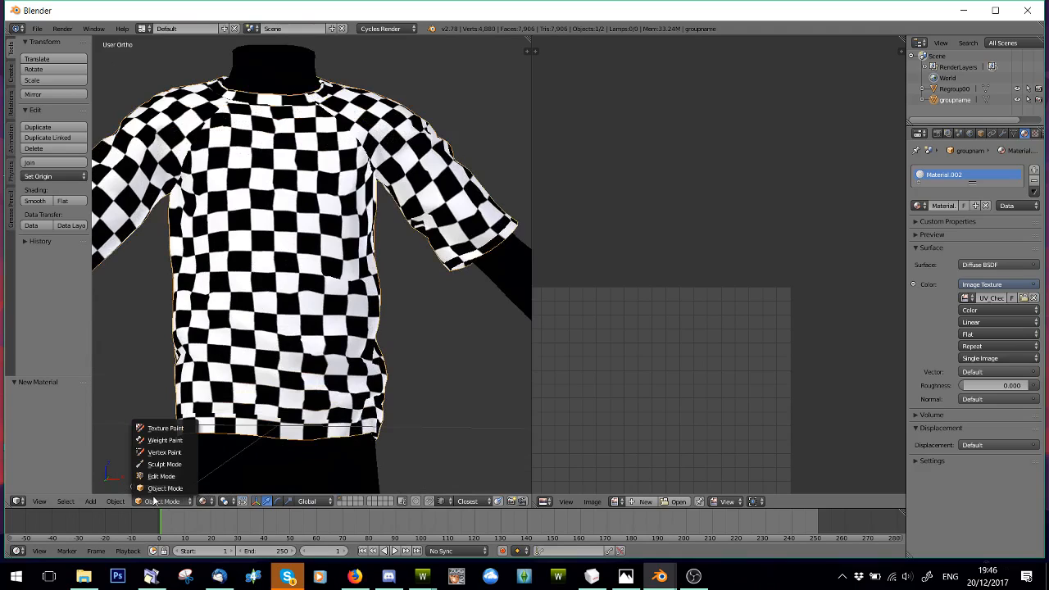
left_click(165, 463)
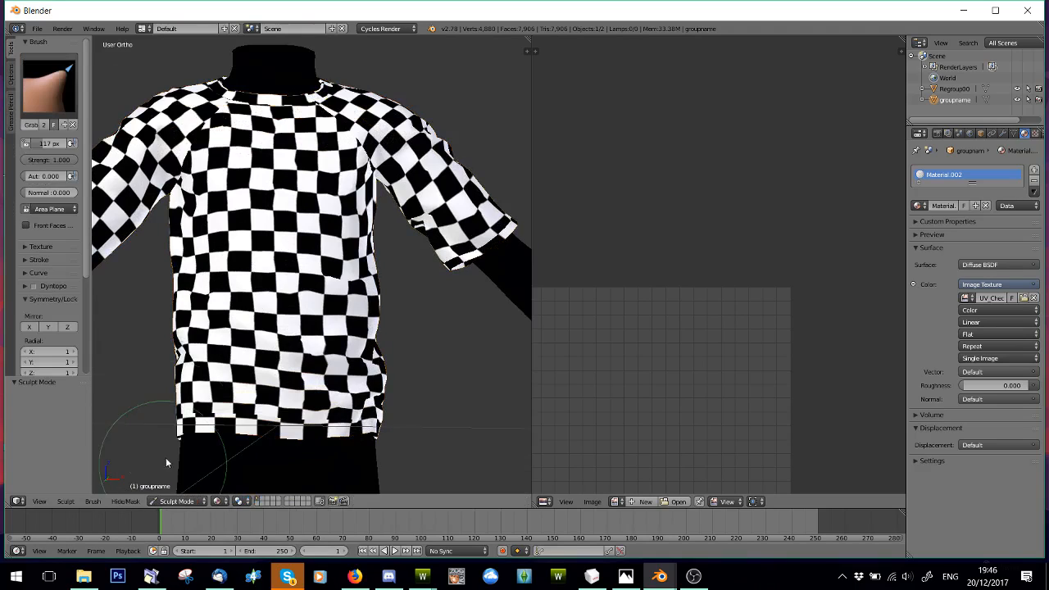
Pull the middle of the shirt's front upward with the Grab brush so the checker pattern stretches.
middle_click_drag(283, 250, 306, 290)
middle_click_drag(202, 259, 268, 212)
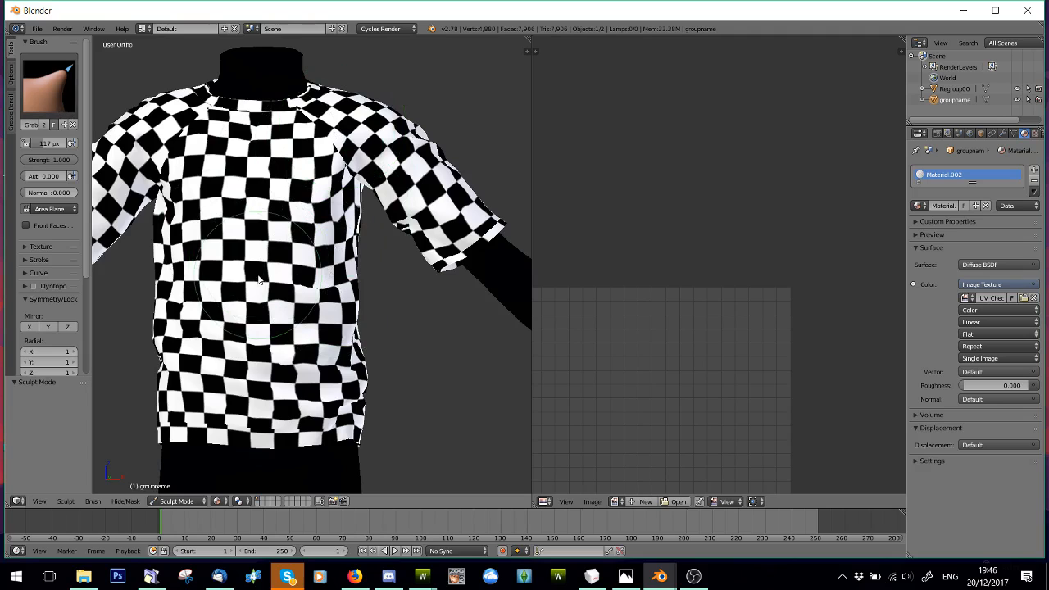
mouse_move(258, 276)
left_mouse_down()
mouse_move(269, 325)
mouse_move(260, 335)
mouse_move(257, 208)
left_mouse_up()
mouse_move(280, 261)
middle_mouse_down()
mouse_move(240, 273)
mouse_move(272, 277)
middle_mouse_up()
Switch the shirt to Edit Mode so its UV layout shows, leaving nothing selected.
left_click(188, 503)
left_click(176, 482)
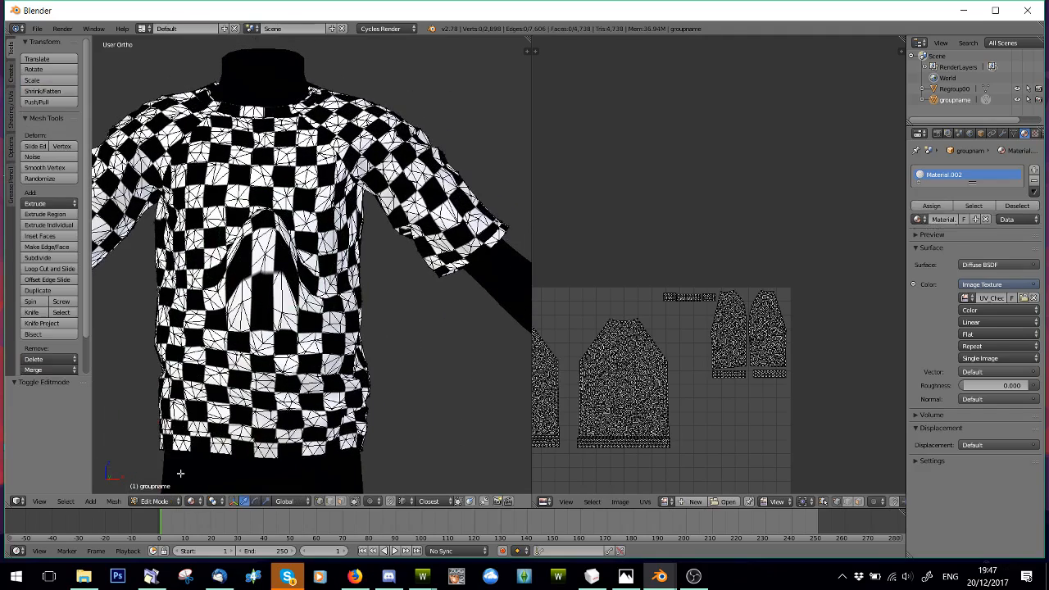
scroll(726, 373, "up", 1)
scroll(726, 373, "down", 2)
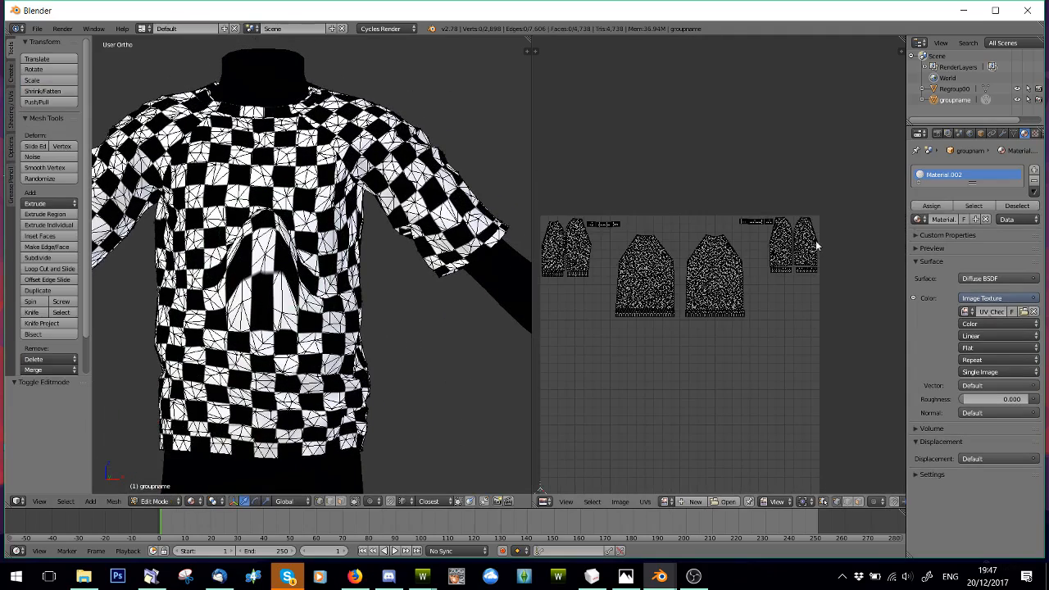
key("a")
key("a")
scroll(732, 286, "up", 1)
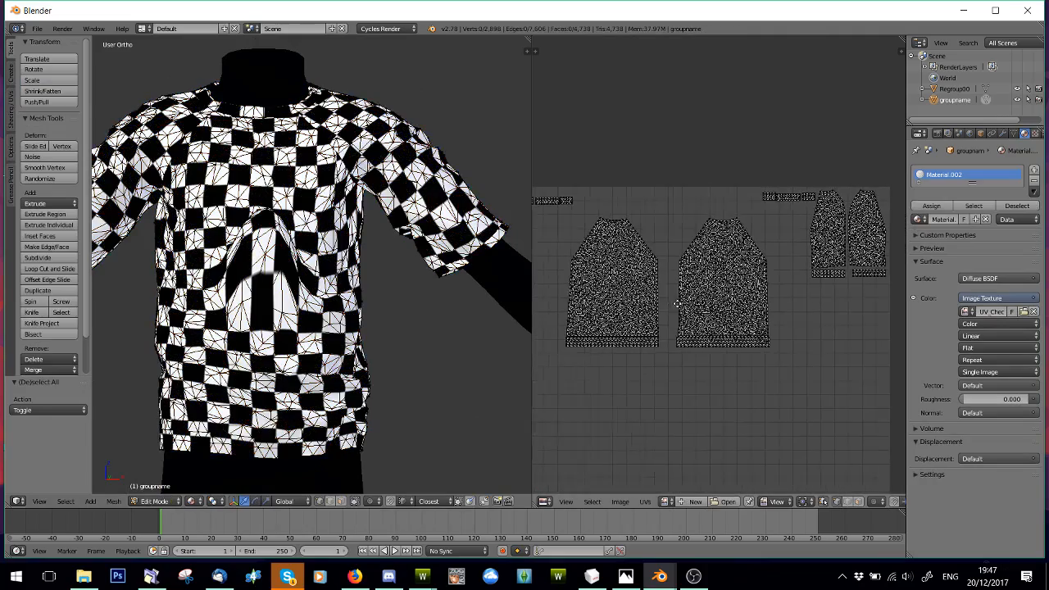
scroll(732, 286, "down", 1)
scroll(733, 284, "up", 2)
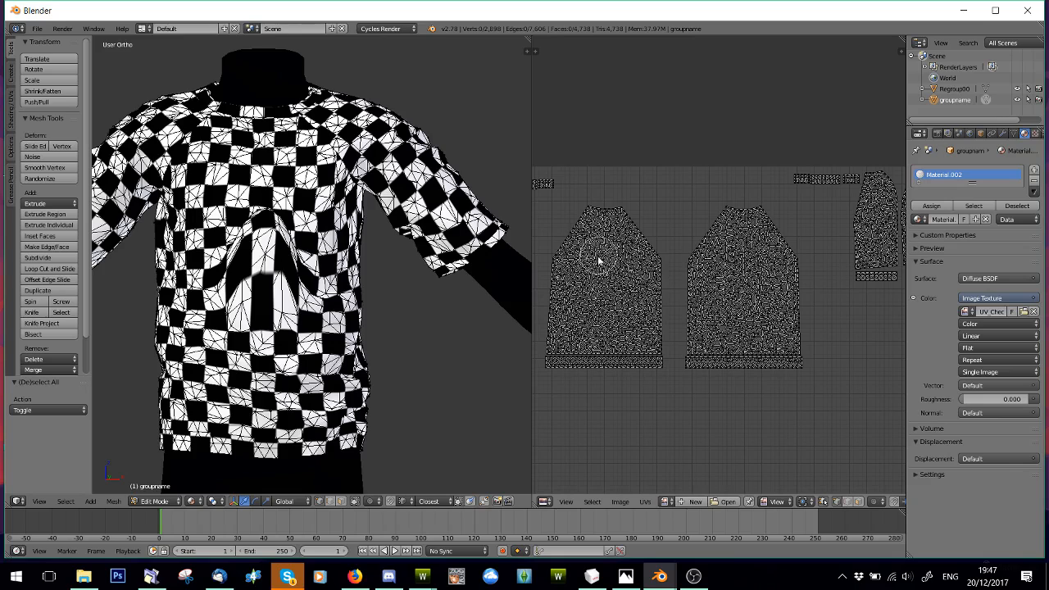
Circle-select the middle of the first large body panel in the UV layout and try Minimize Stretch on it.
key("c")
left_click_drag(599, 276, 617, 294)
right_click(617, 293)
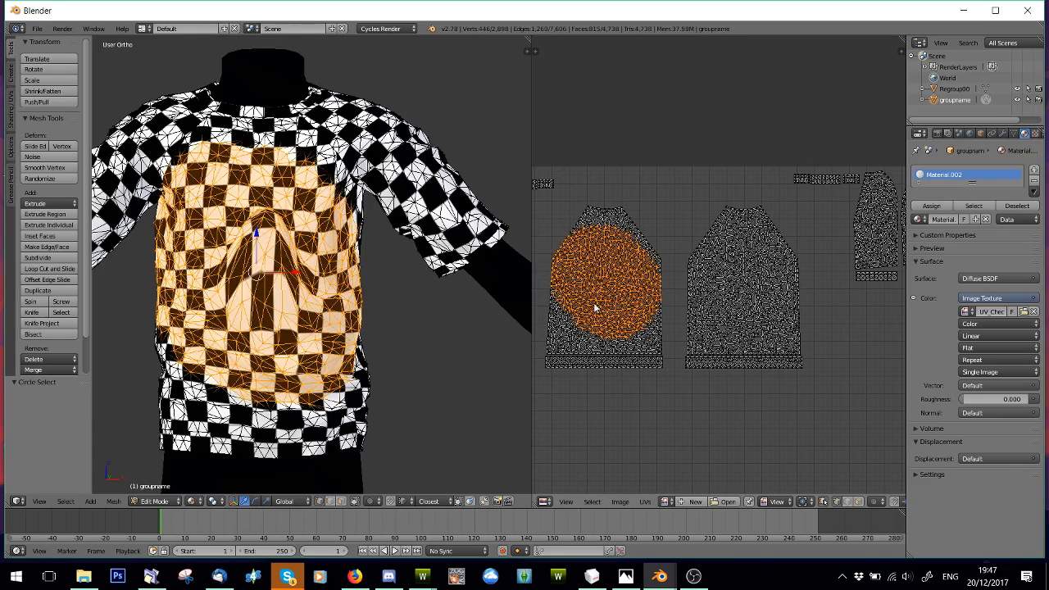
left_click(645, 501)
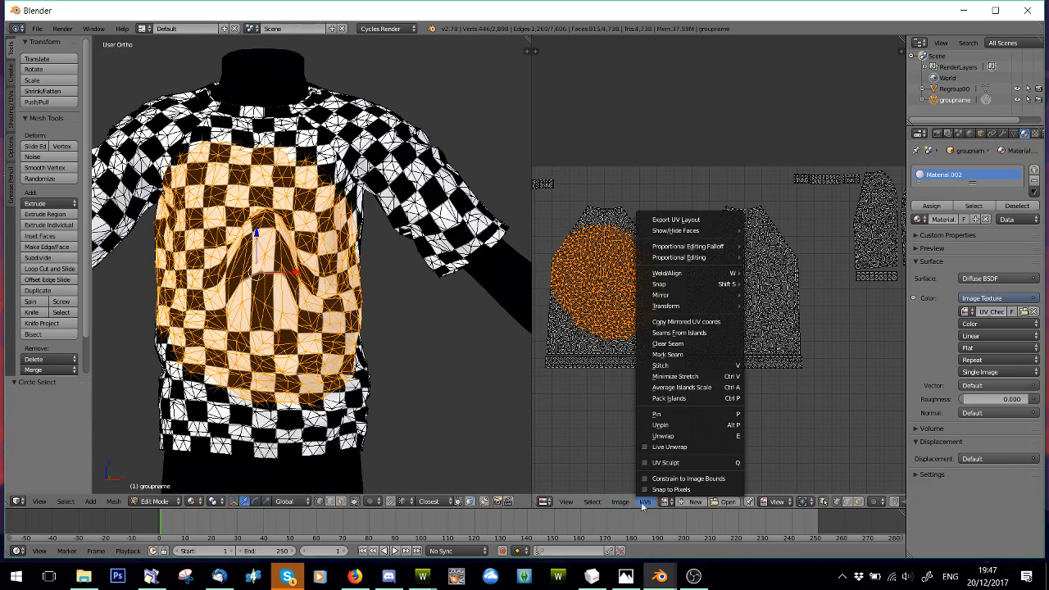
left_click(684, 377)
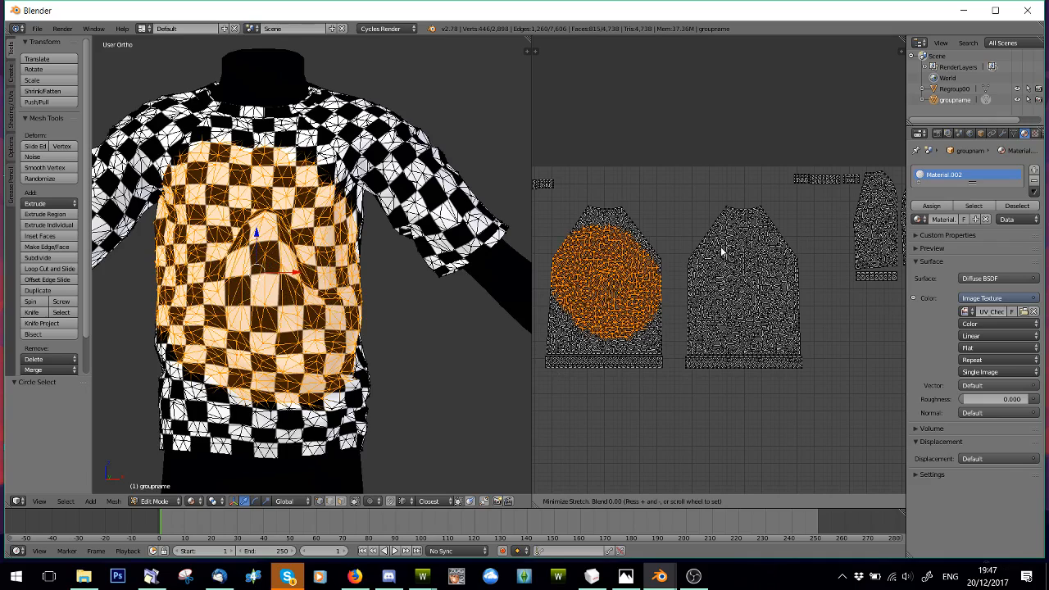
left_click(683, 205)
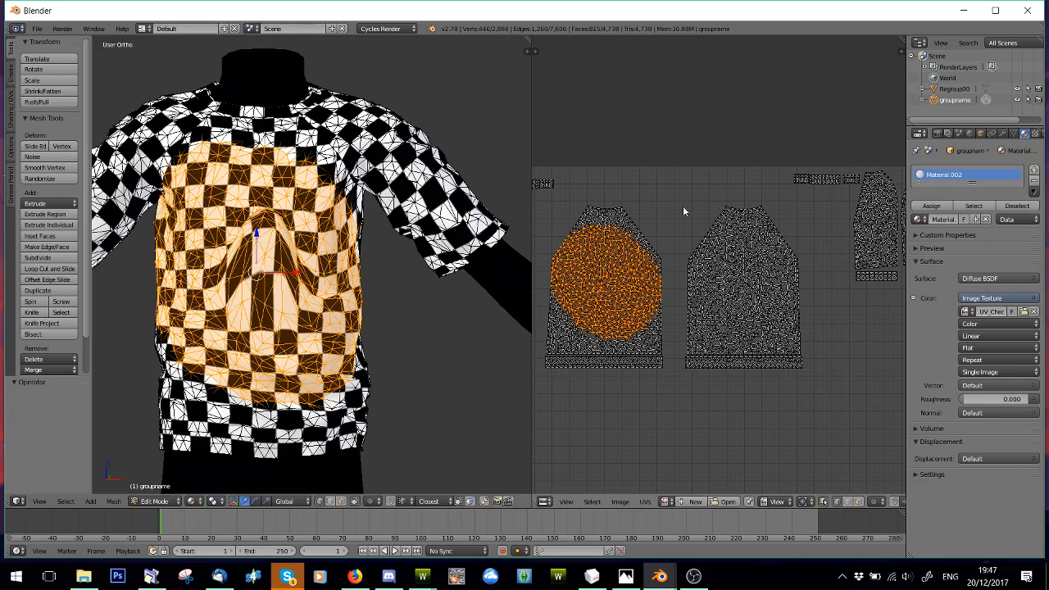
Select the whole shirt mesh, apply Minimize Stretch to all its UVs, and deselect everything.
key("a")
key("a")
key("a")
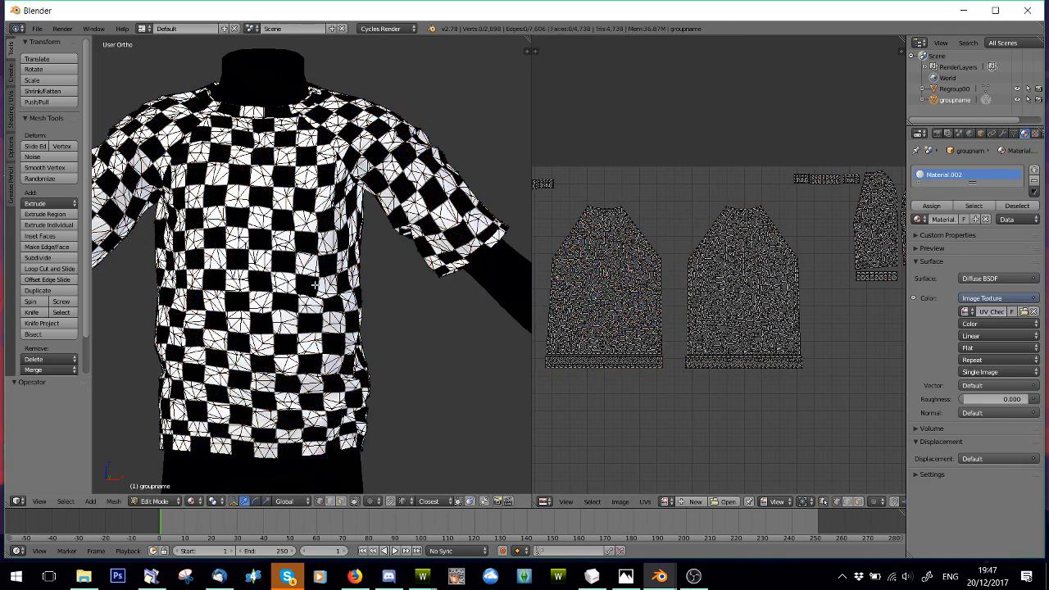
scroll(313, 284, "down", 4)
key("a")
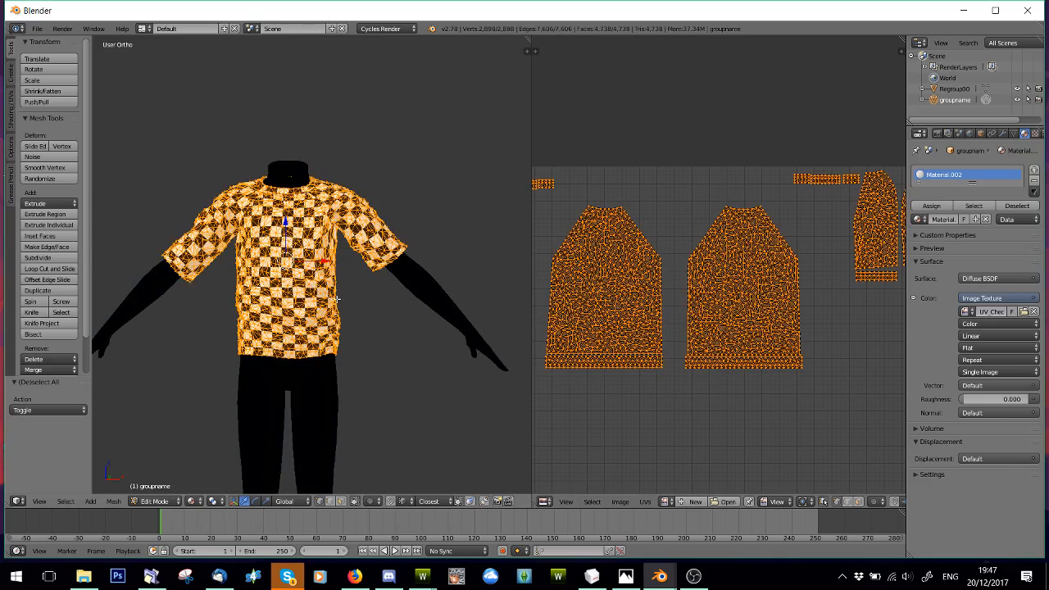
left_click(620, 502)
left_click(645, 501)
left_click(645, 501)
left_click(684, 379)
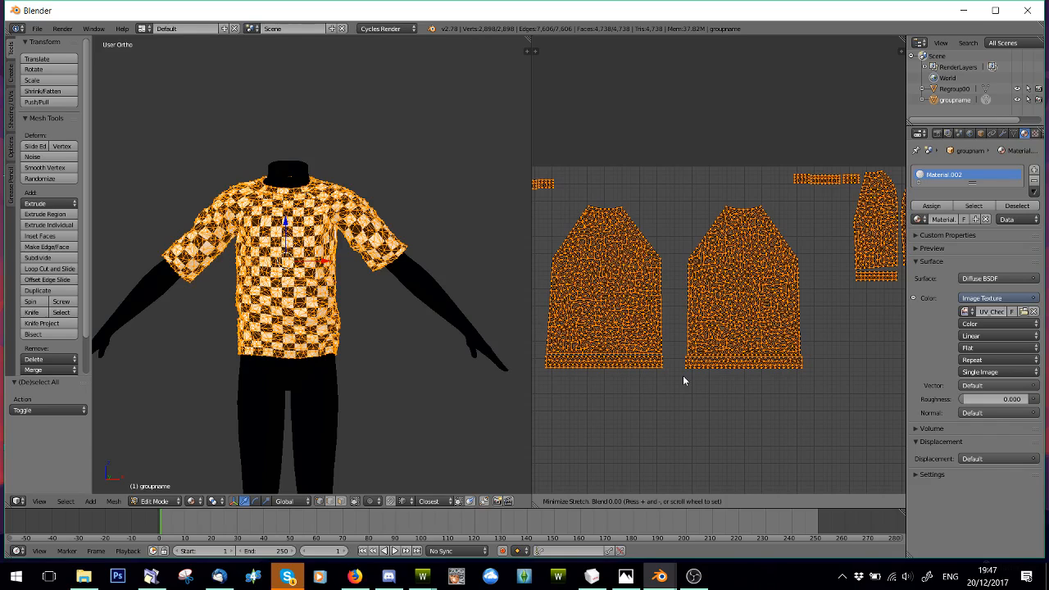
left_click(684, 379)
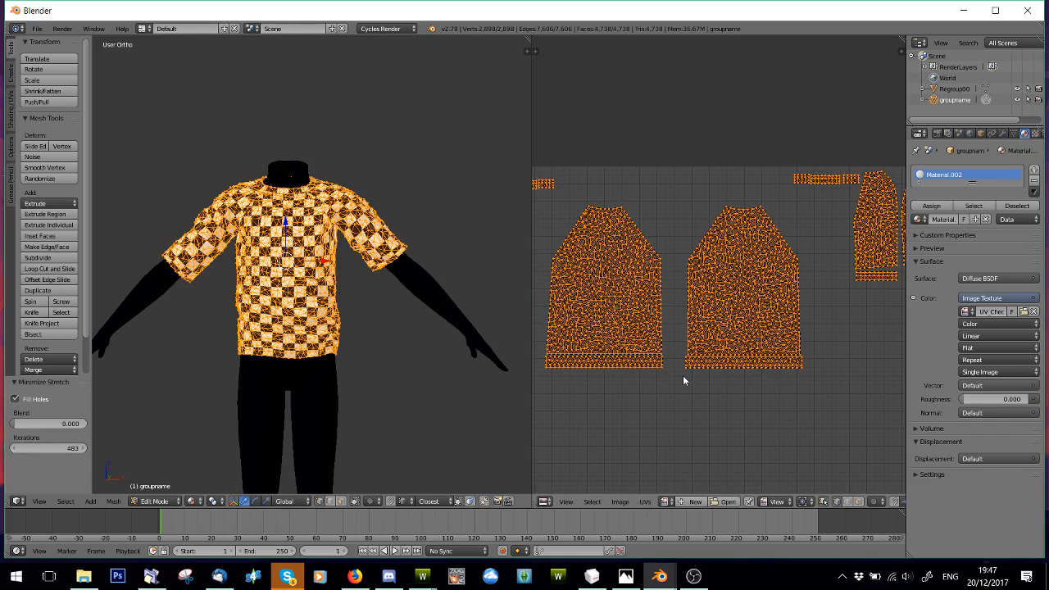
key("a")
Replace the shirt's checker image with the .dds texture from the Skunk folder and return to Object Mode.
scroll(449, 365, "up", 5)
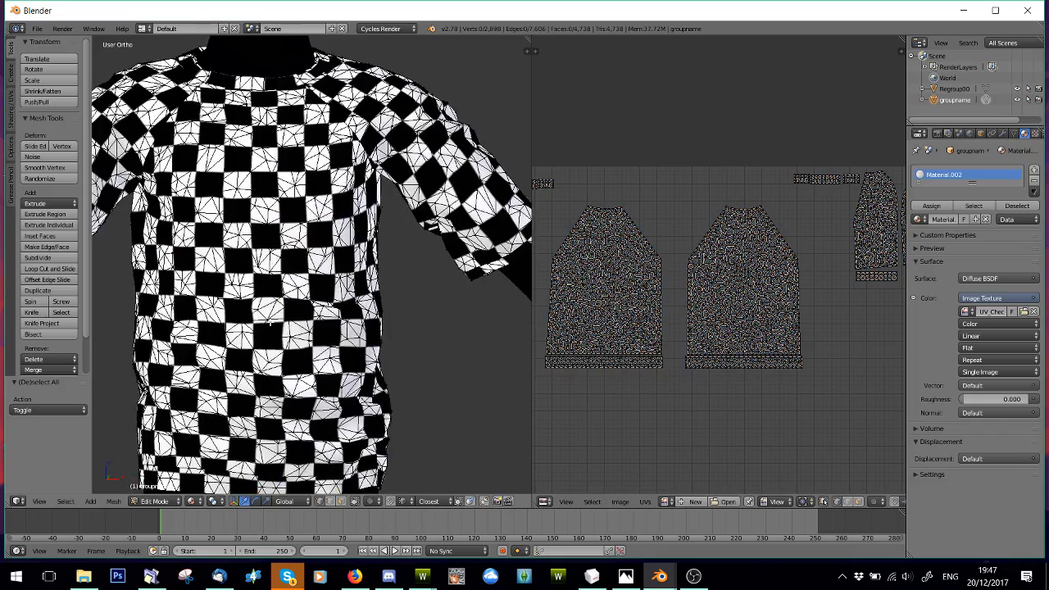
scroll(270, 324, "down", 5)
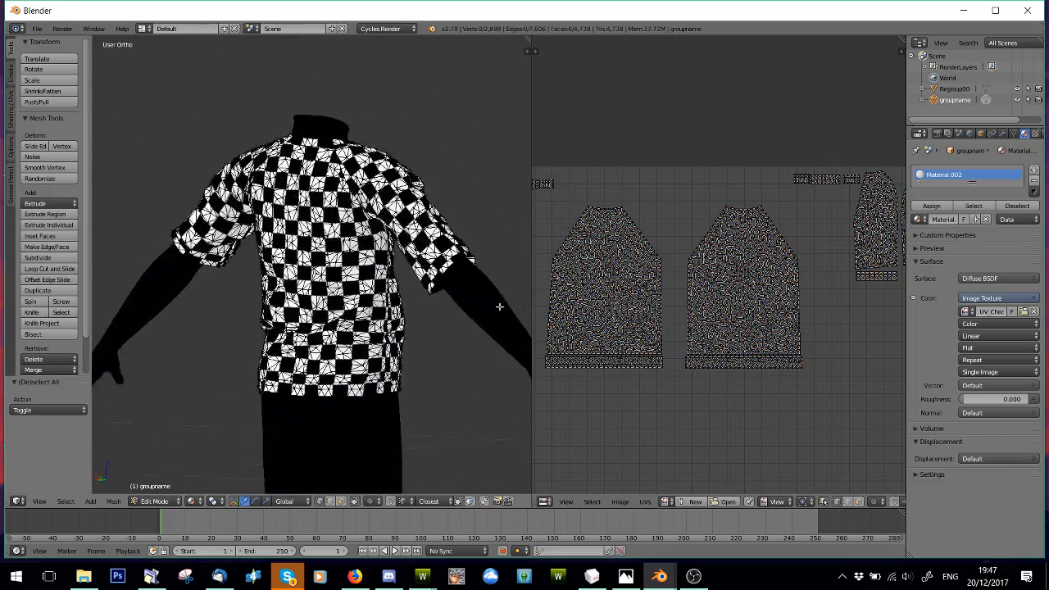
middle_click_drag(499, 306, 420, 329)
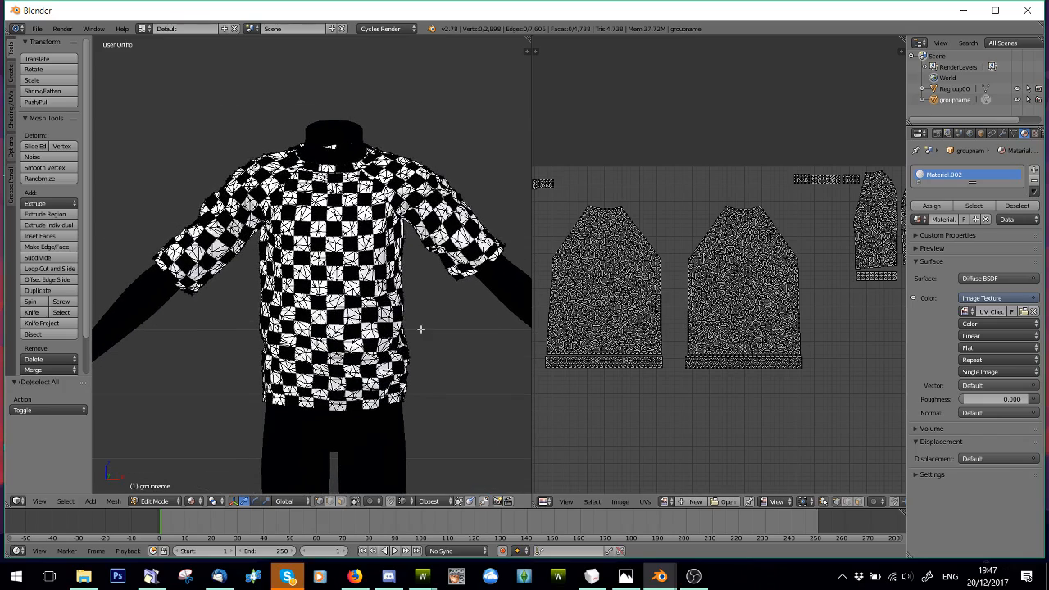
left_click(1023, 311)
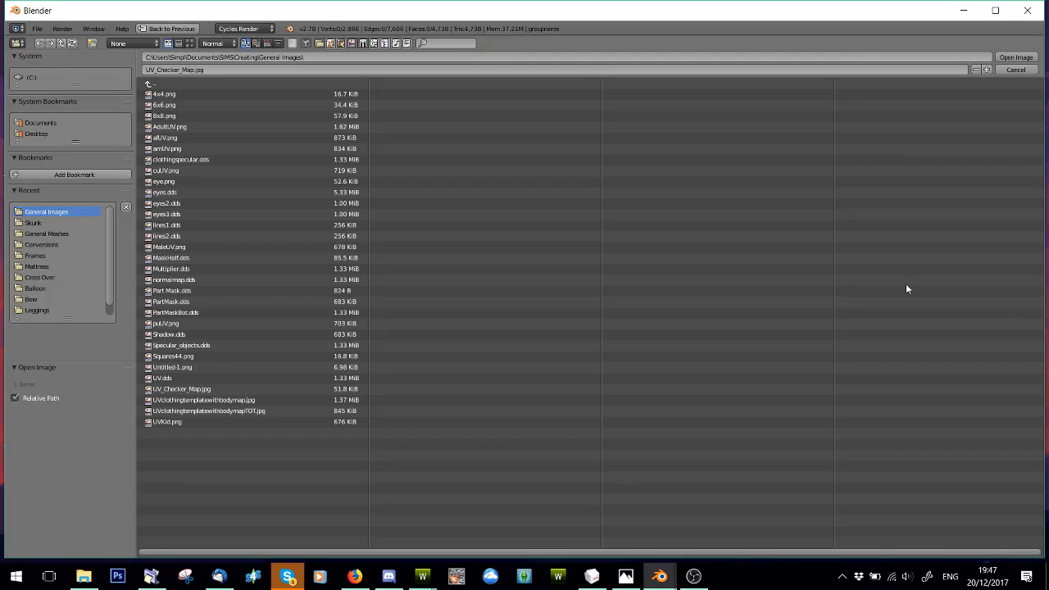
left_click(33, 223)
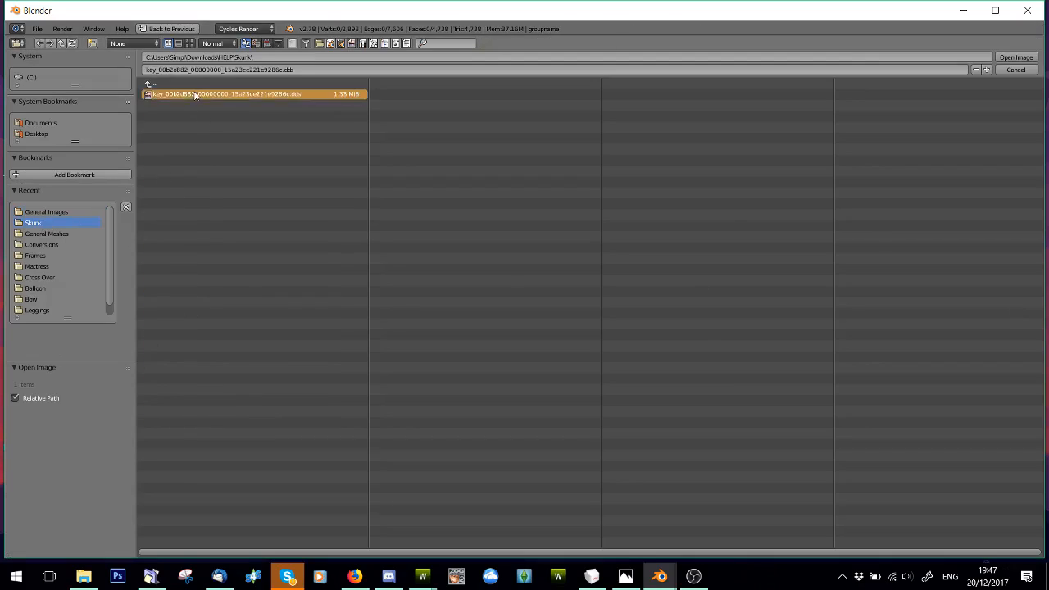
double_click(188, 93)
key("Tab")
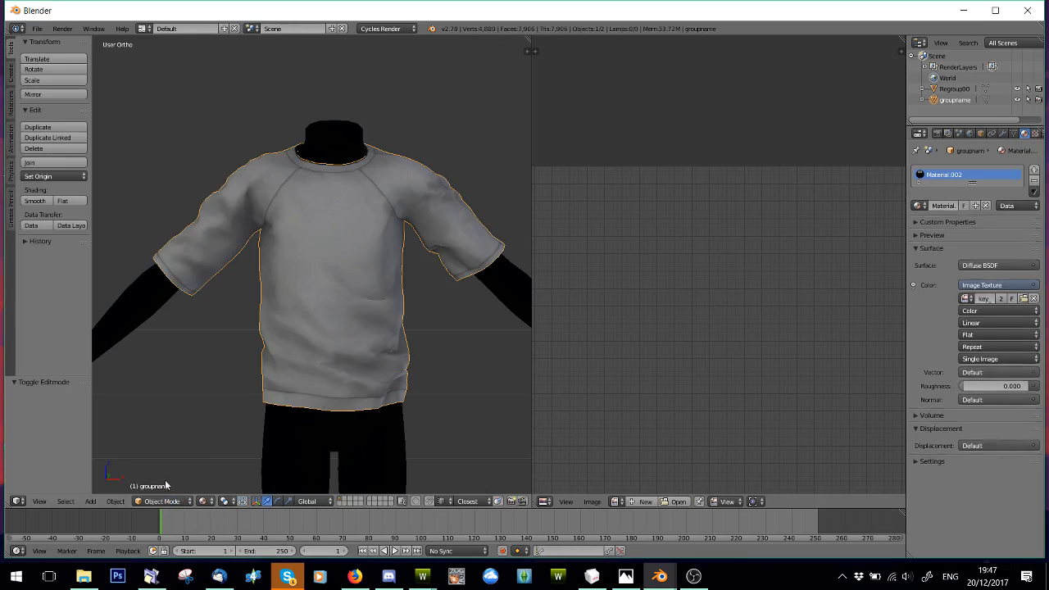
Inspect how the texture sits on the shirt in Object Mode, and examine its mesh from the side in Edit Mode.
scroll(218, 349, "down", 3)
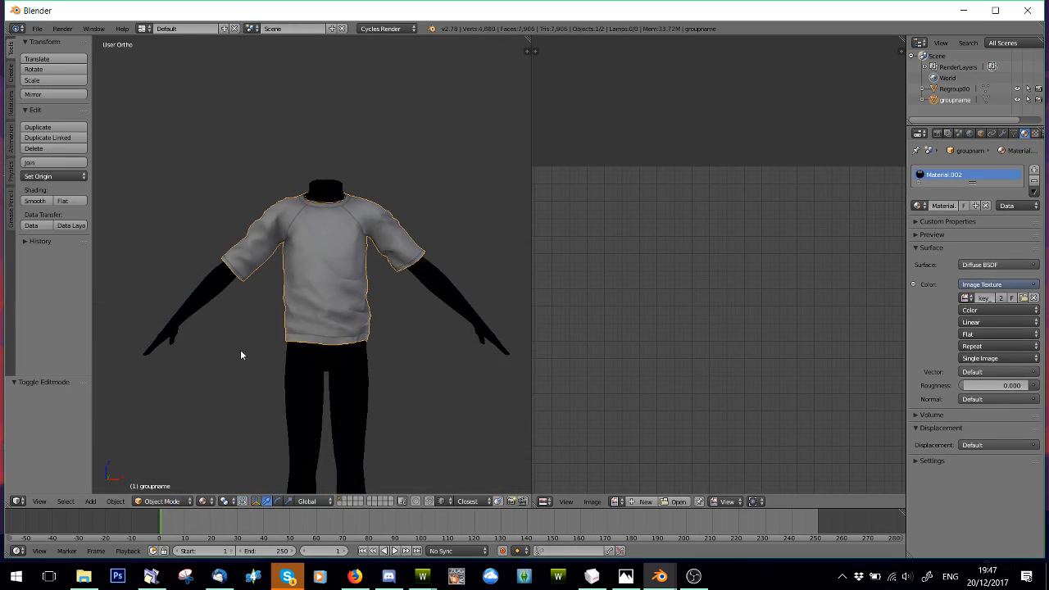
middle_click_drag(252, 358, 296, 328)
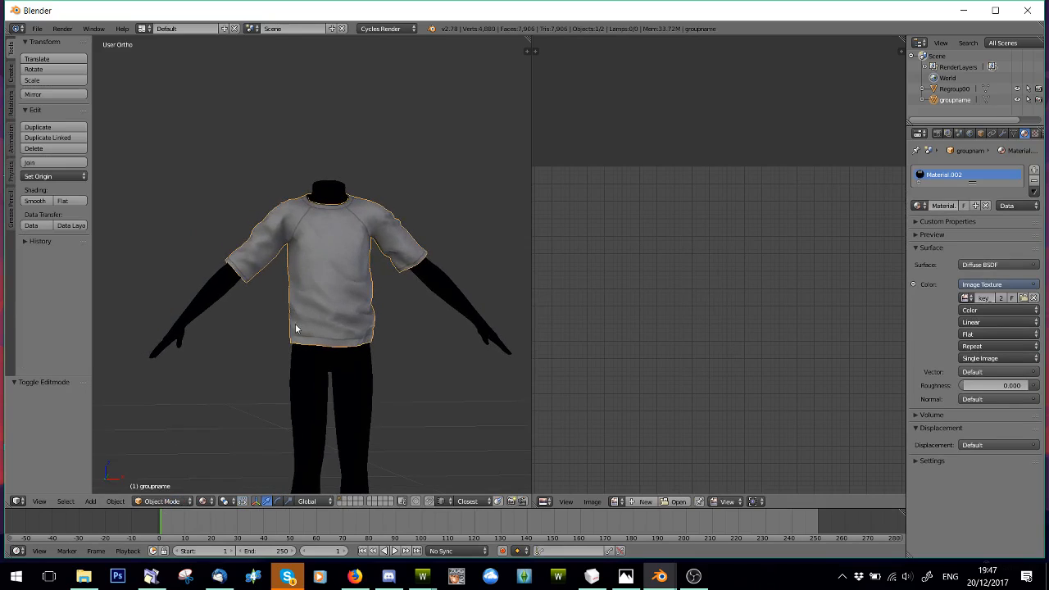
scroll(296, 328, "up", 4)
scroll(405, 188, "down", 1)
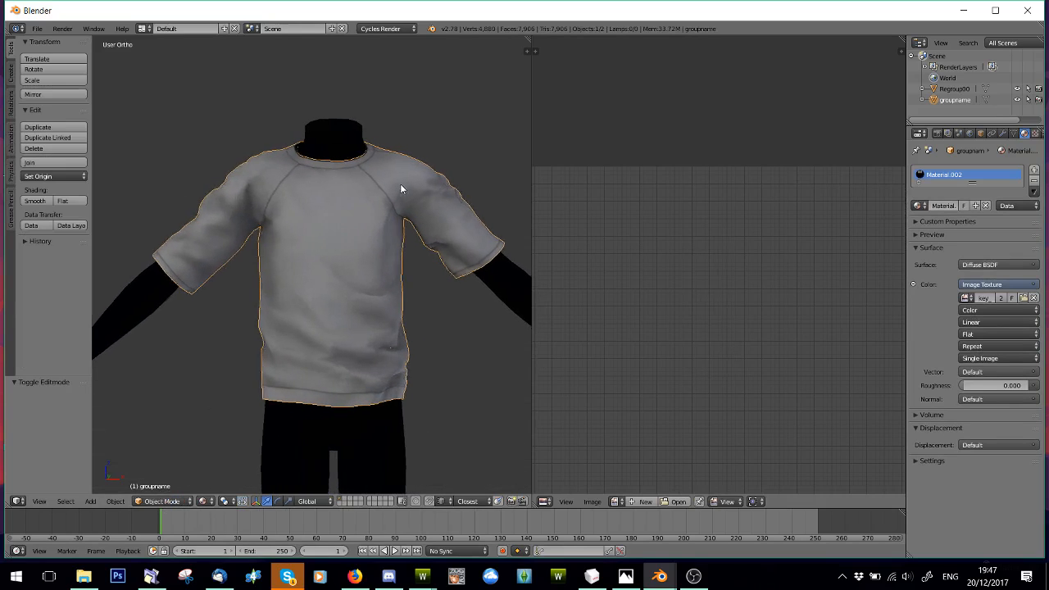
middle_click_drag(300, 360, 289, 331)
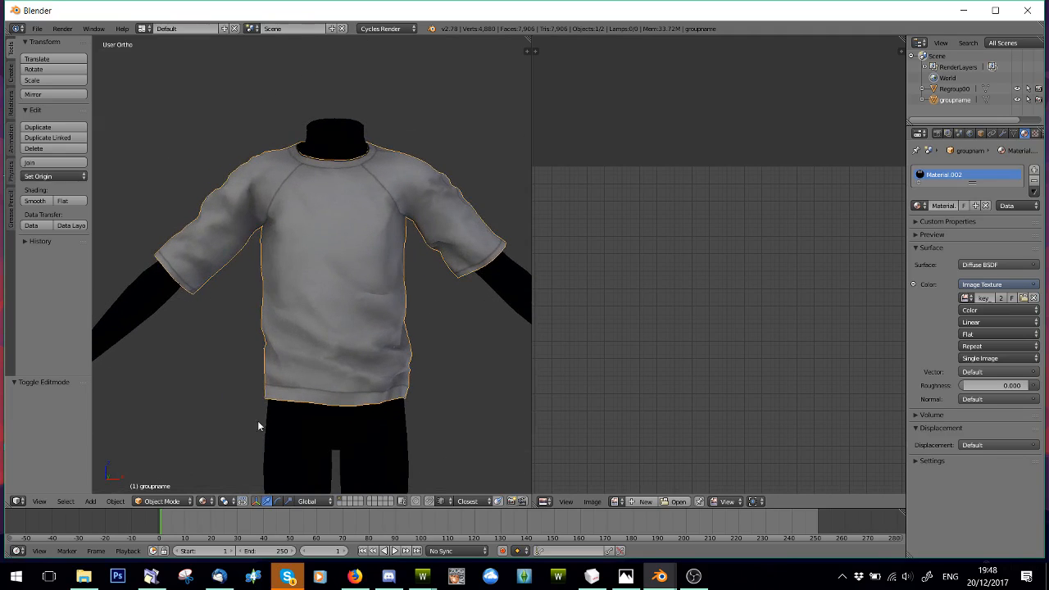
left_click(162, 501)
left_click(164, 477)
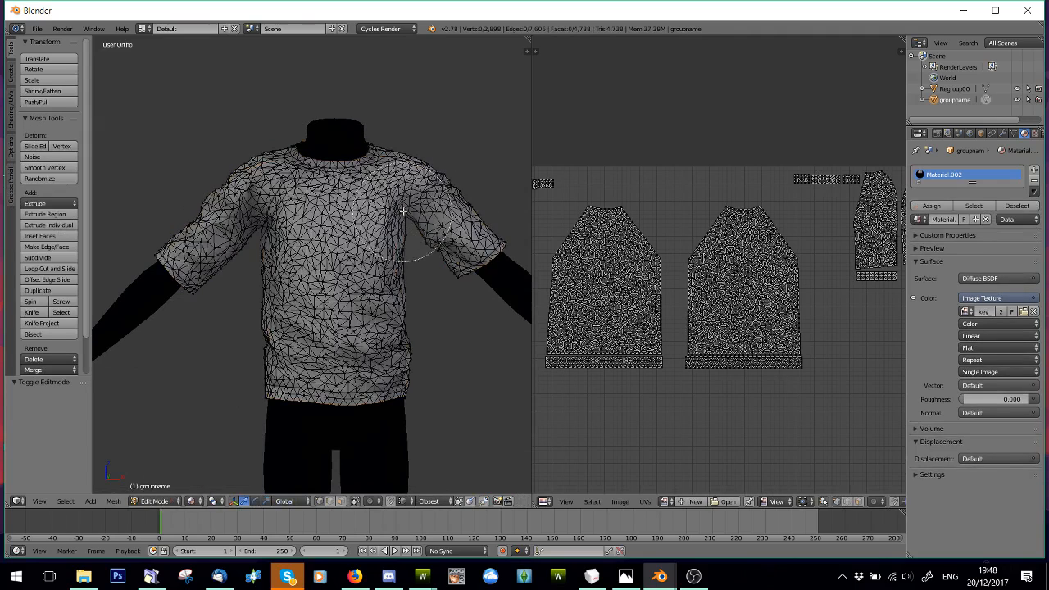
middle_click_drag(406, 207, 176, 489)
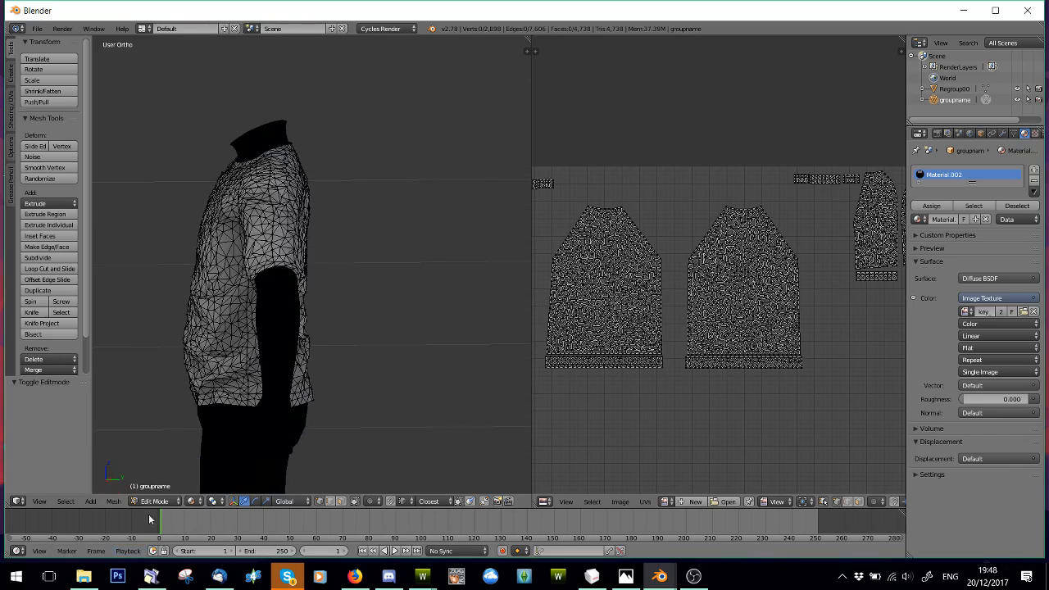
Switch to Sculpt Mode, set the viewport shading to Solid, and check the shirt's shape over the body.
left_click(157, 500)
left_click(159, 464)
mouse_move(218, 253)
middle_mouse_down("shift")
mouse_move(273, 349)
mouse_move(278, 300)
middle_mouse_up("shift")
scroll(274, 352, "up", 3)
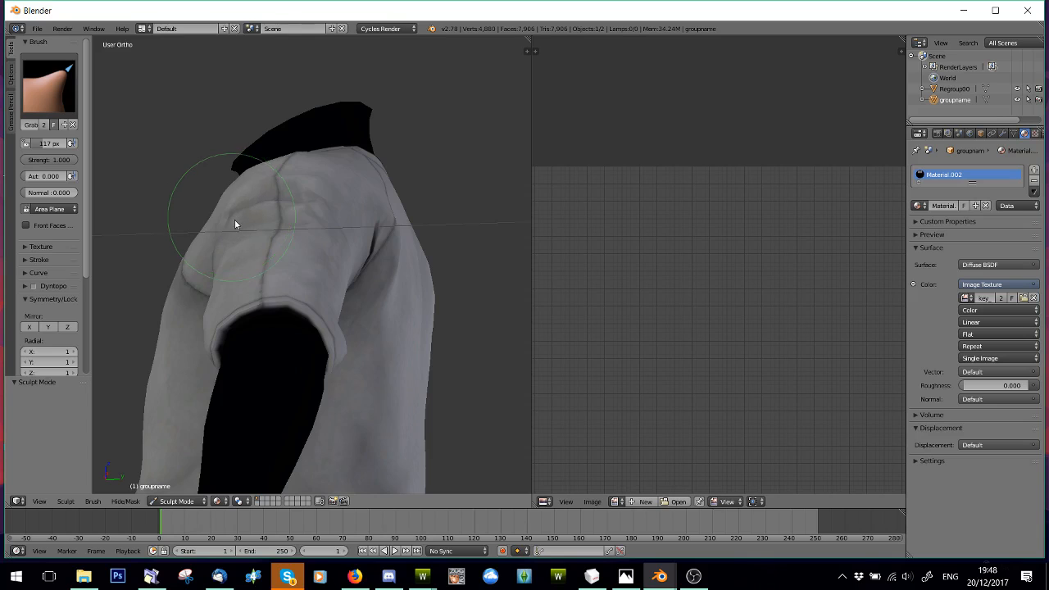
middle_click_drag(234, 219, 305, 297)
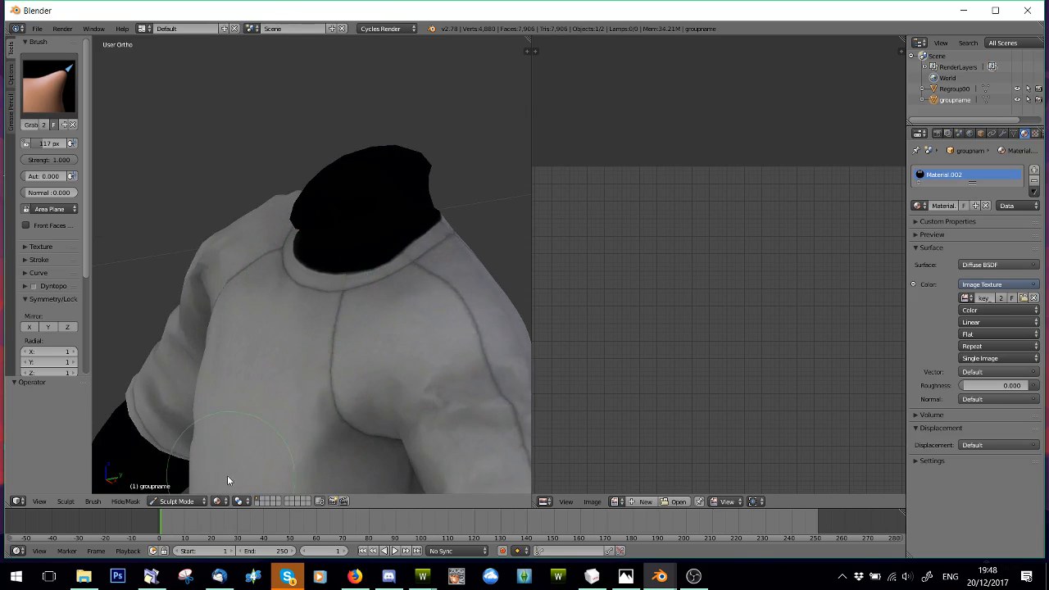
left_click(218, 501)
left_click(246, 461)
middle_click_drag(306, 400, 344, 189)
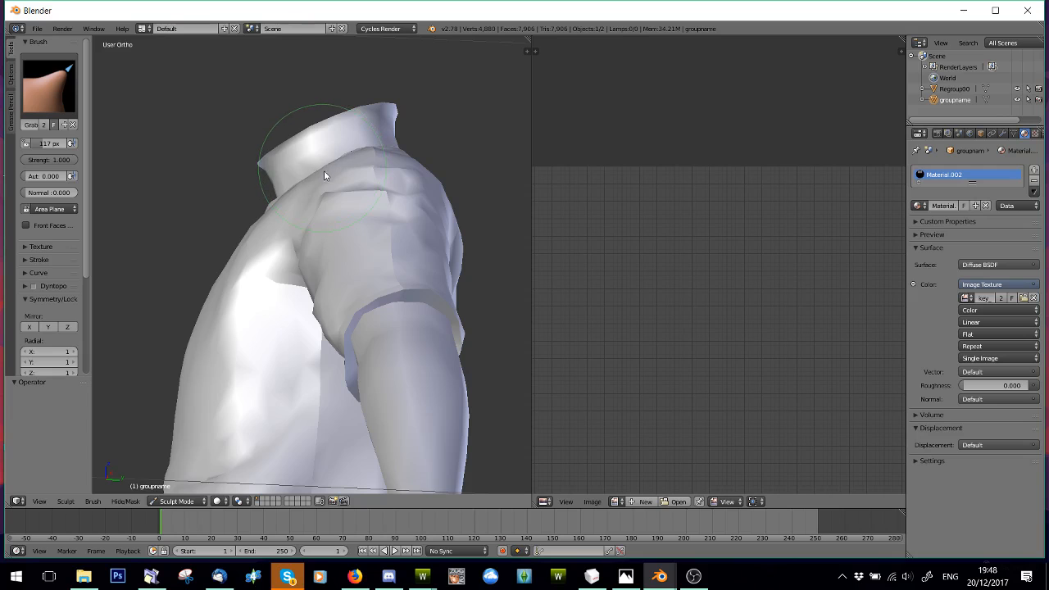
middle_click_drag(328, 171, 375, 256)
scroll(374, 272, "down", 2)
scroll(376, 271, "up", 3)
scroll(377, 270, "down", 5)
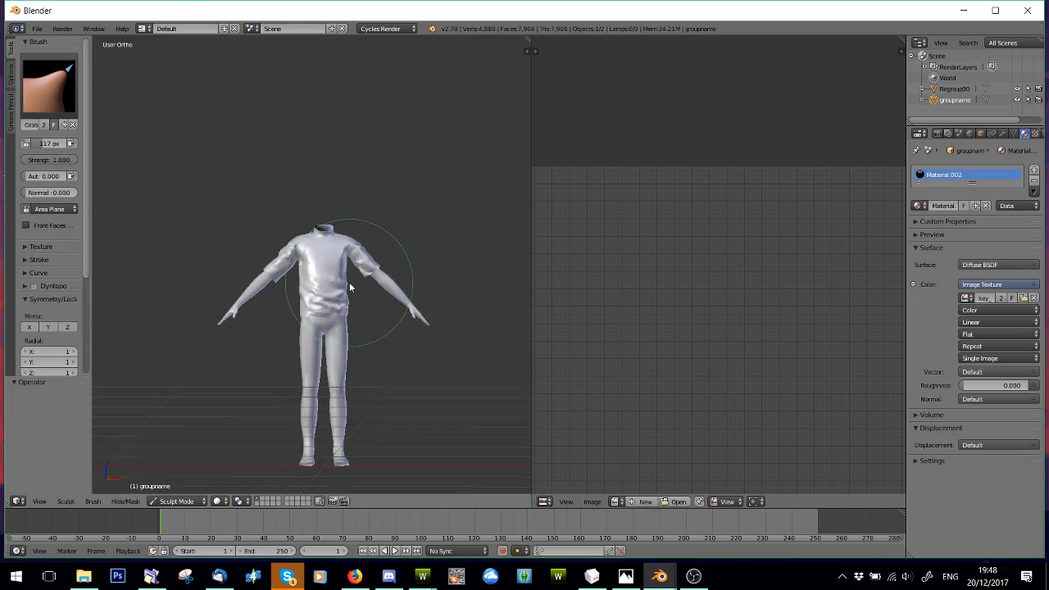
Return to Object Mode and delete the body mesh, keeping only the shirt.
scroll(255, 341, "up", 3)
left_click(168, 501)
left_click(187, 488)
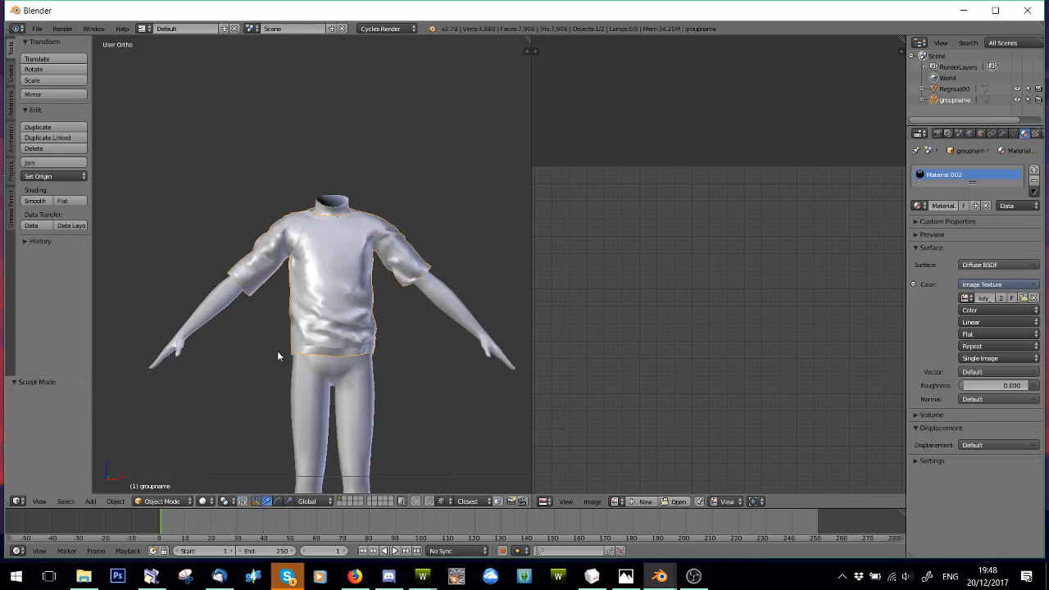
scroll(307, 366, "up", 2)
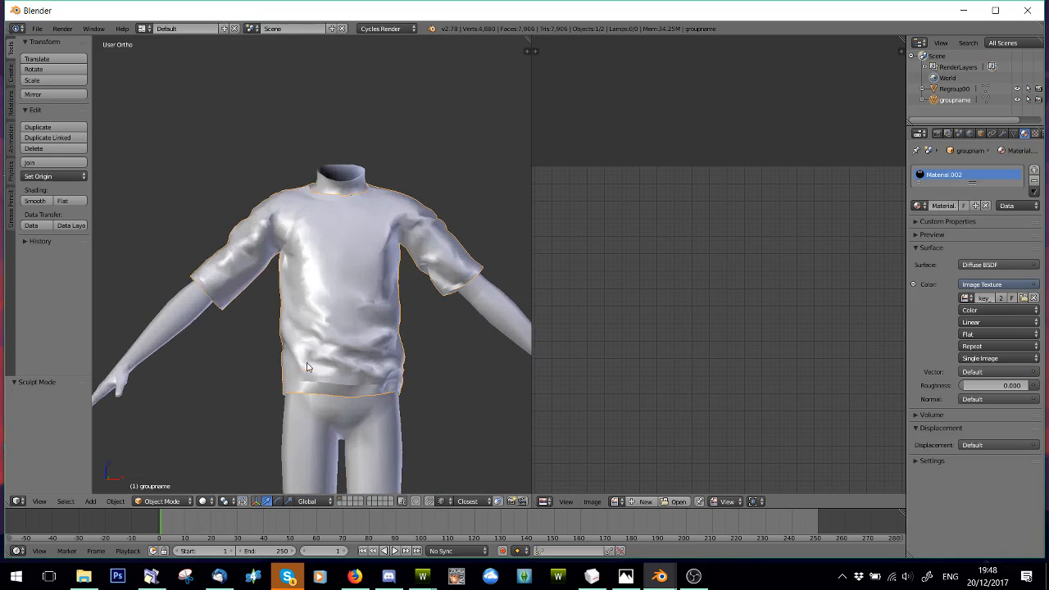
right_click(303, 433)
key("Delete")
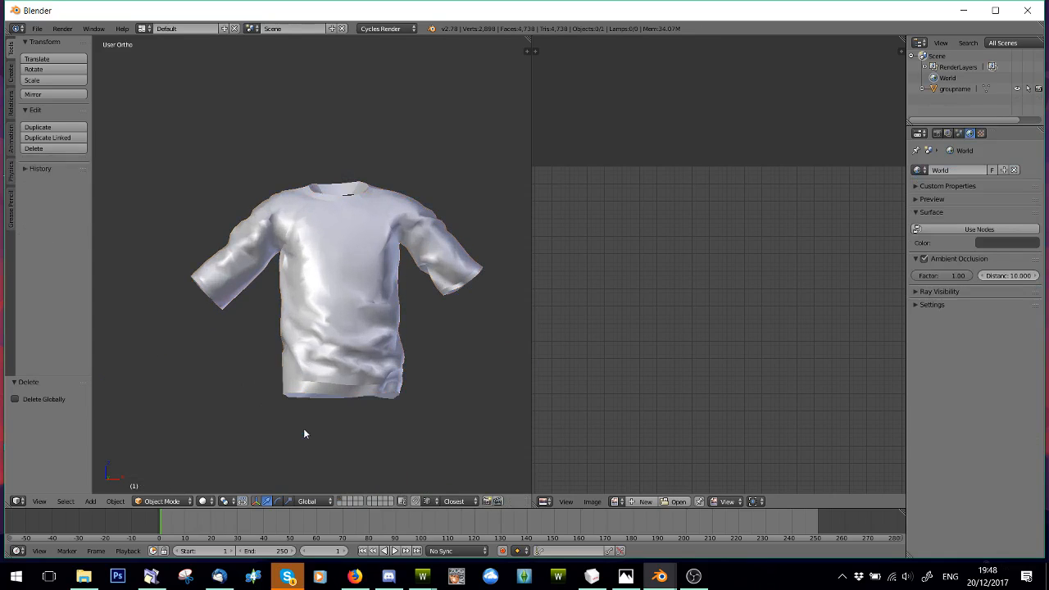
Import ChildPants.obj as a Wavefront mesh from the Projects > Clothing > Child folder.
left_click(37, 29)
mouse_move(51, 224)
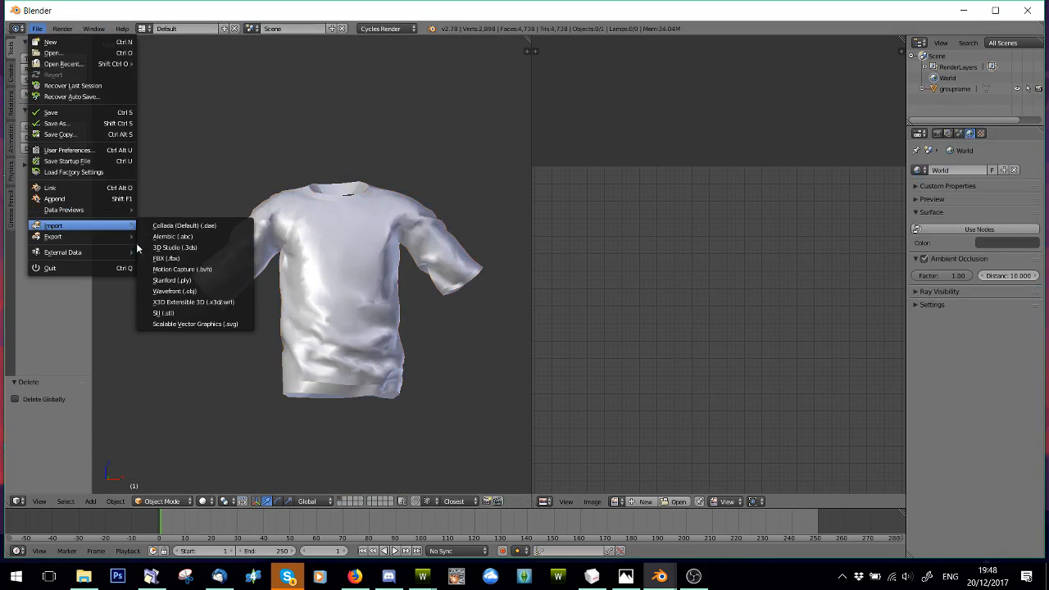
left_click(164, 293)
left_click(153, 84)
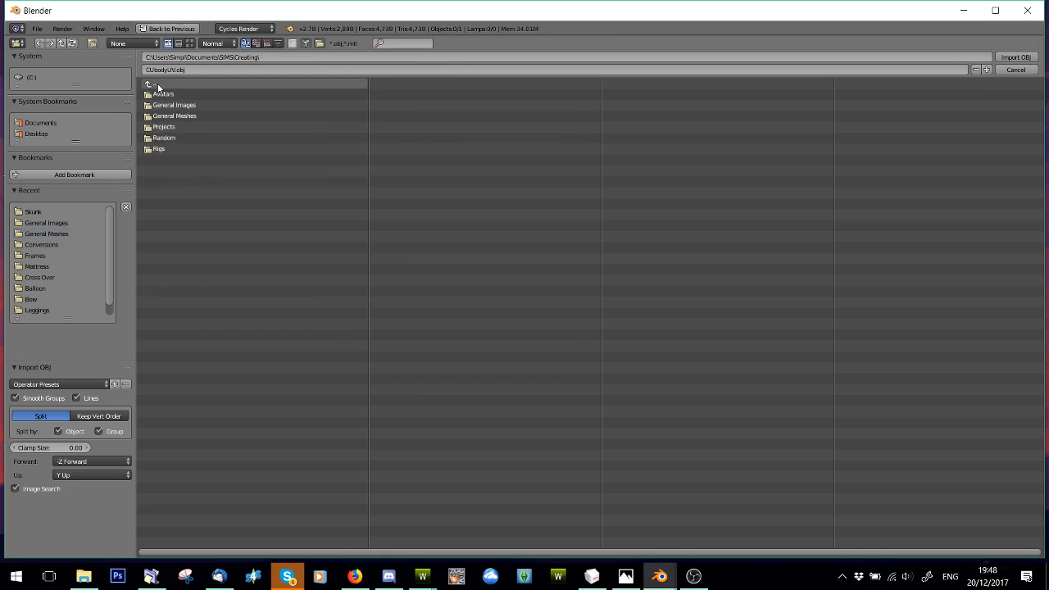
left_click(164, 127)
left_click(164, 105)
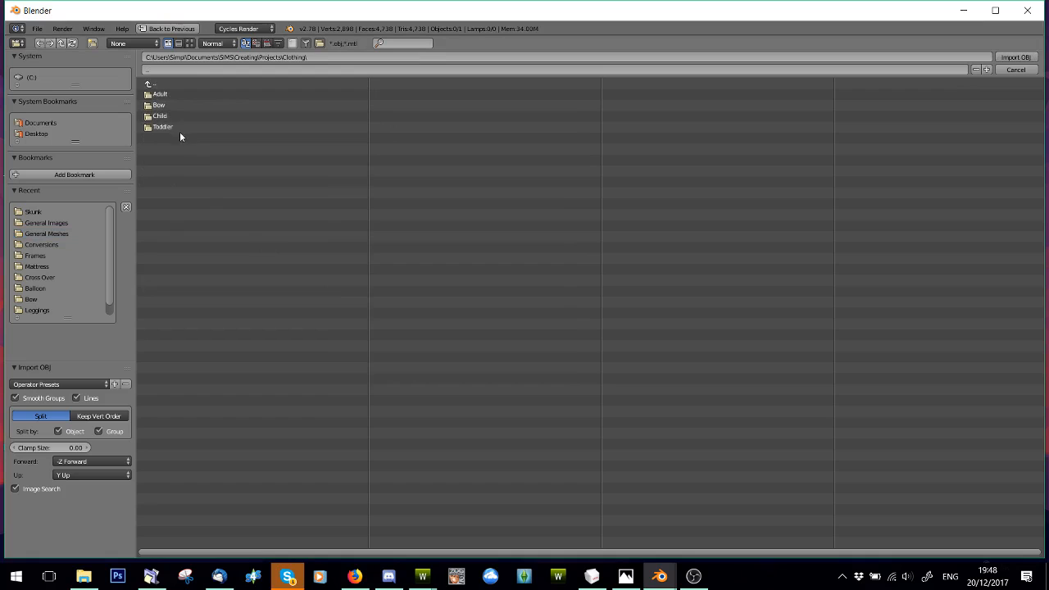
left_click(164, 116)
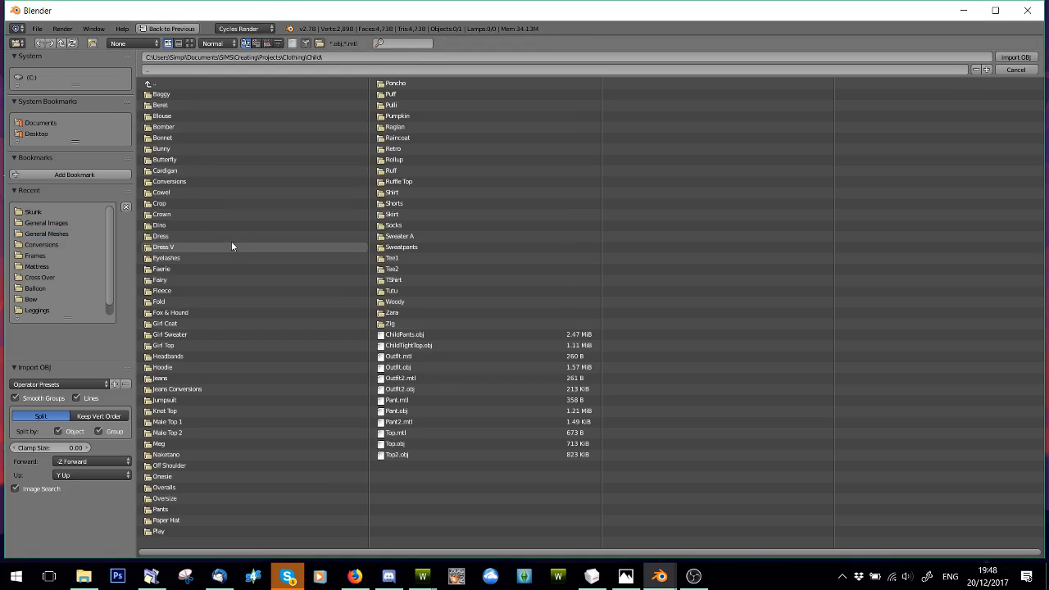
left_click(402, 335)
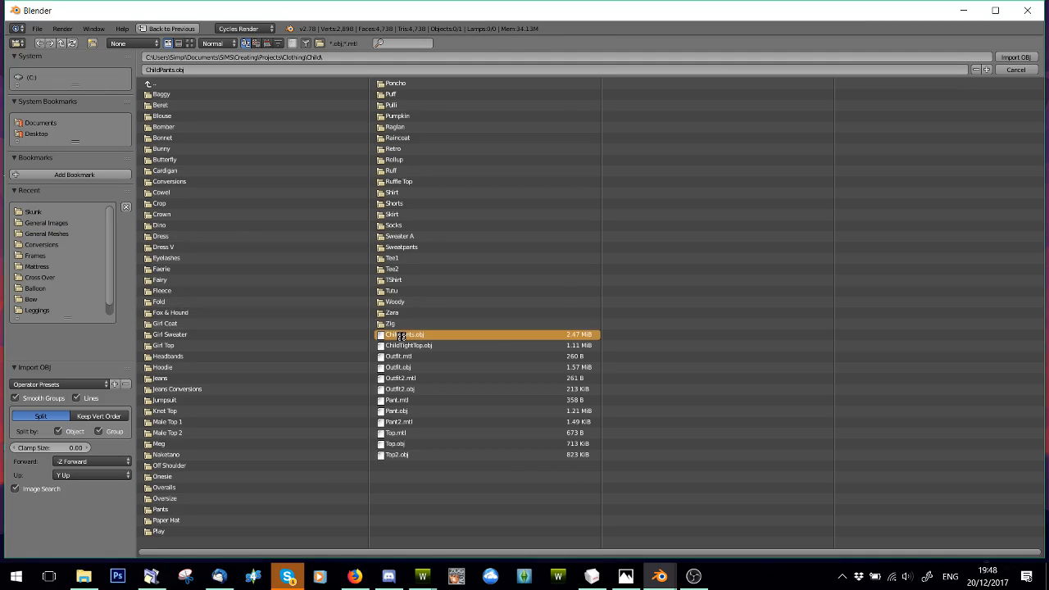
double_click(401, 336)
scroll(393, 326, "down", 4)
scroll(385, 326, "up", 5)
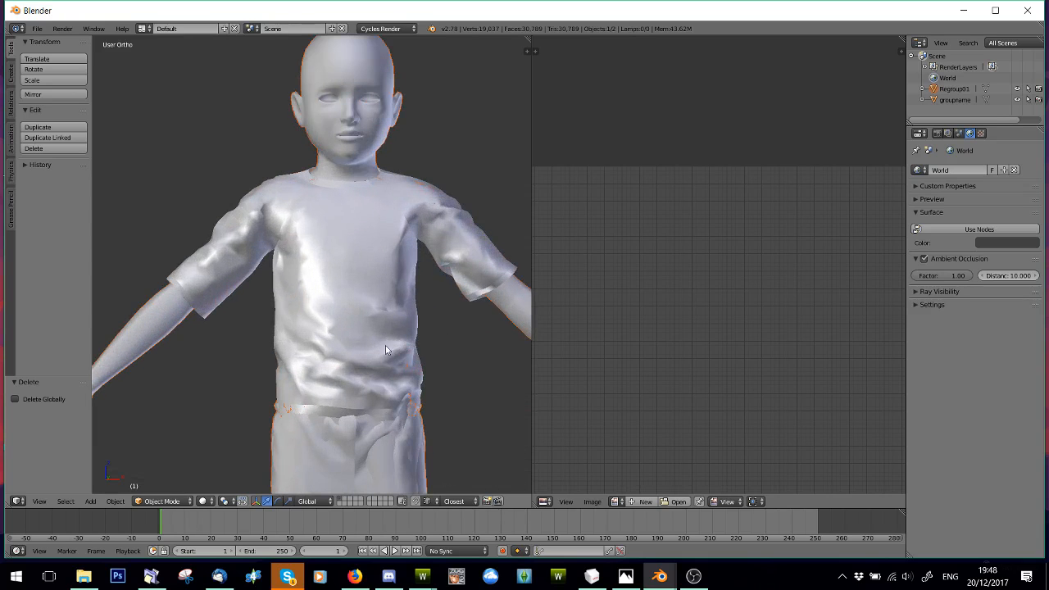
Select the shirt, switch it to Sculpt Mode, and choose the SculptDraw brush.
middle_click_drag(385, 344, 290, 84)
middle_click_drag(292, 159, 364, 337)
right_click(357, 333)
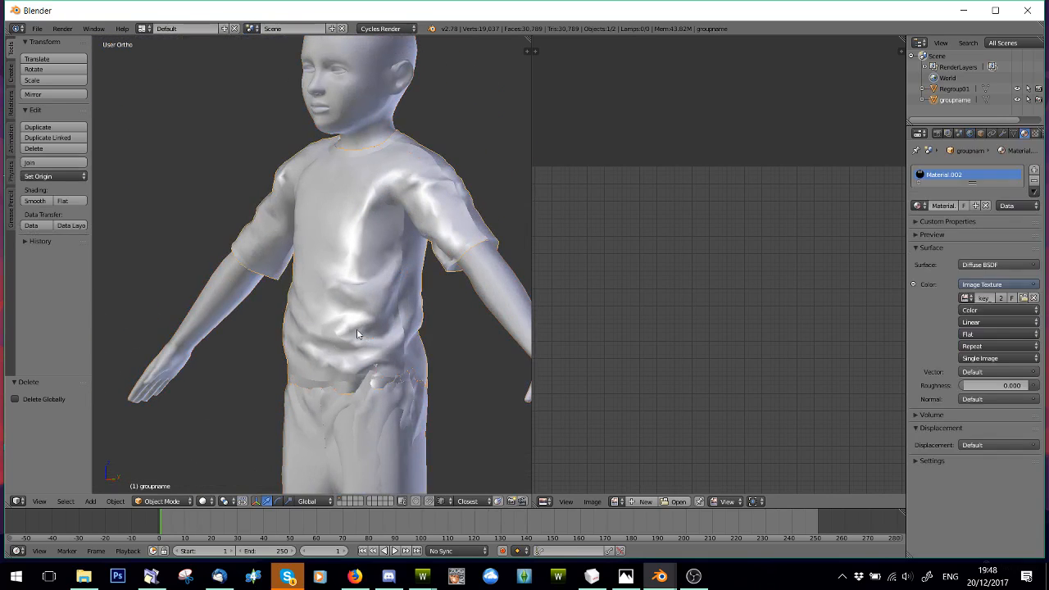
left_click(168, 502)
left_click(197, 476)
left_click(27, 73)
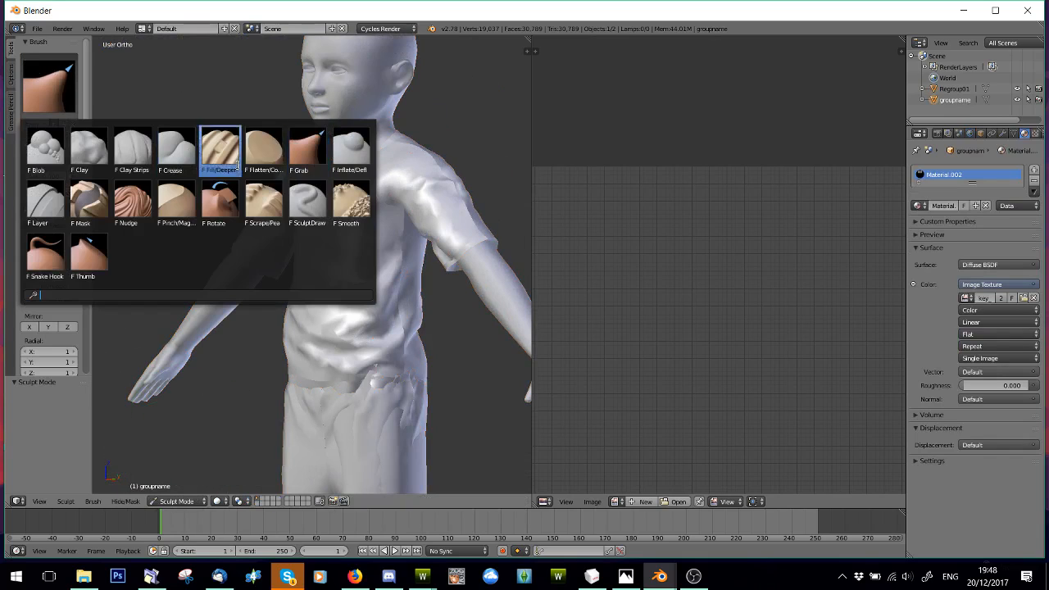
left_click(307, 215)
mouse_move(124, 202)
middle_mouse_down()
mouse_move(225, 302)
mouse_move(340, 373)
middle_mouse_up()
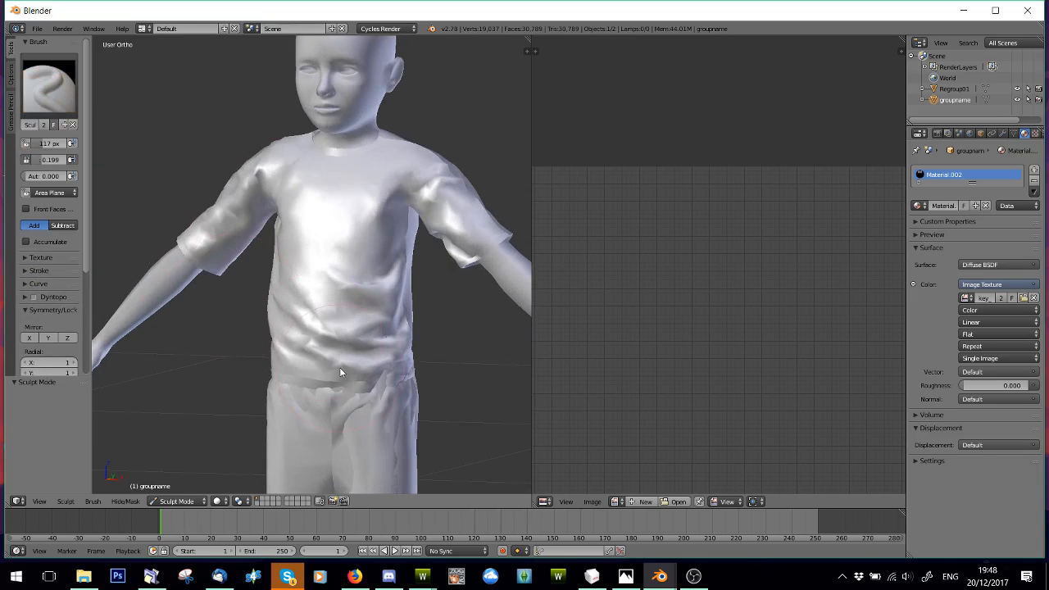
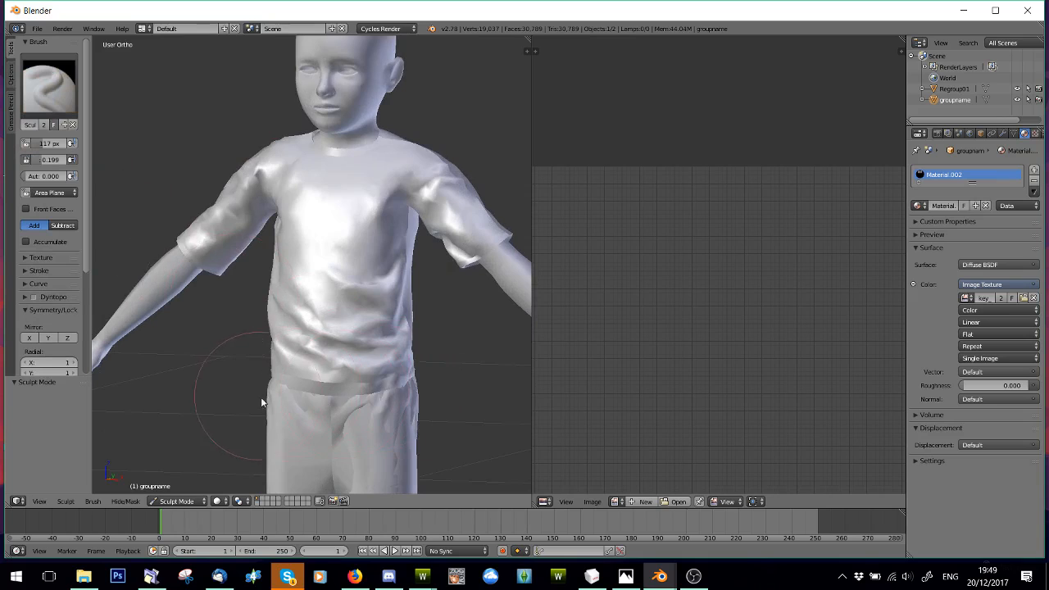
Build out the shirt's lower hem over the pants at the back, and smooth the hem at the side.
middle_click_drag(260, 397, 332, 395)
middle_click_drag(251, 392, 305, 400)
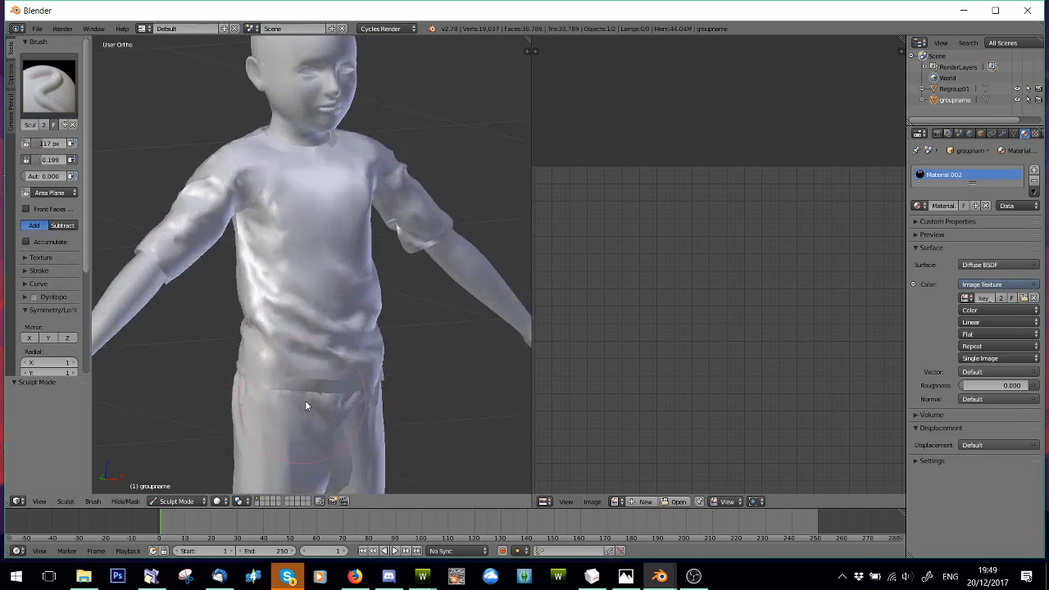
scroll(305, 407, "up", 5)
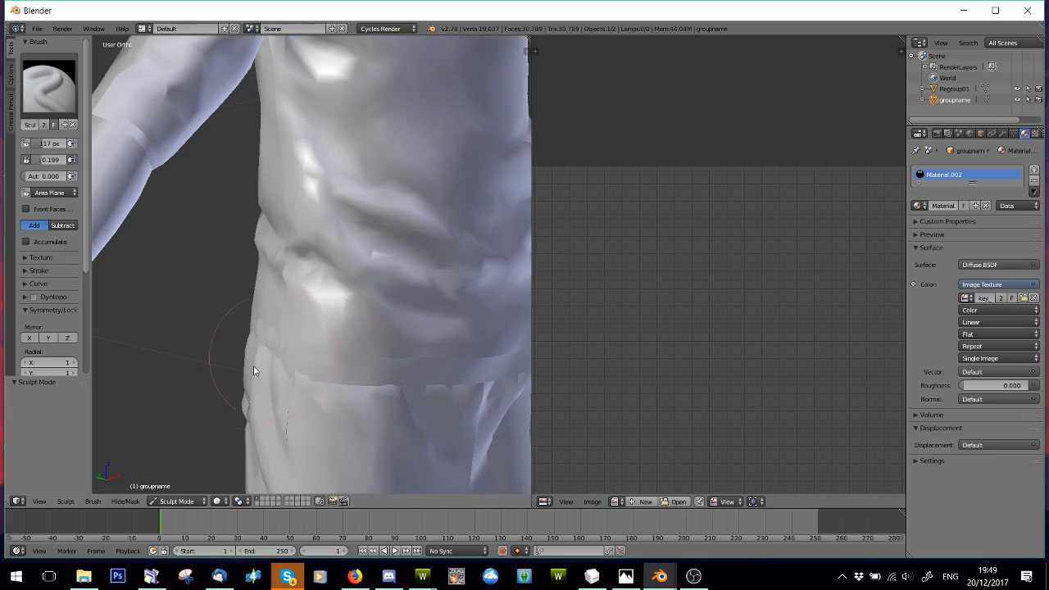
scroll(312, 356, "down", 3)
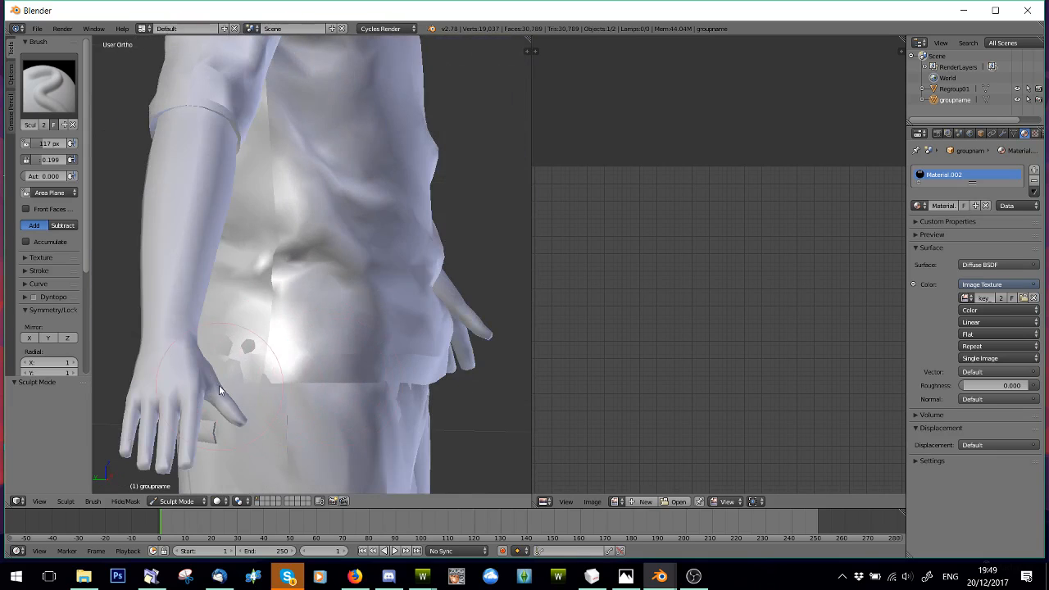
middle_click_drag(250, 382, 314, 265)
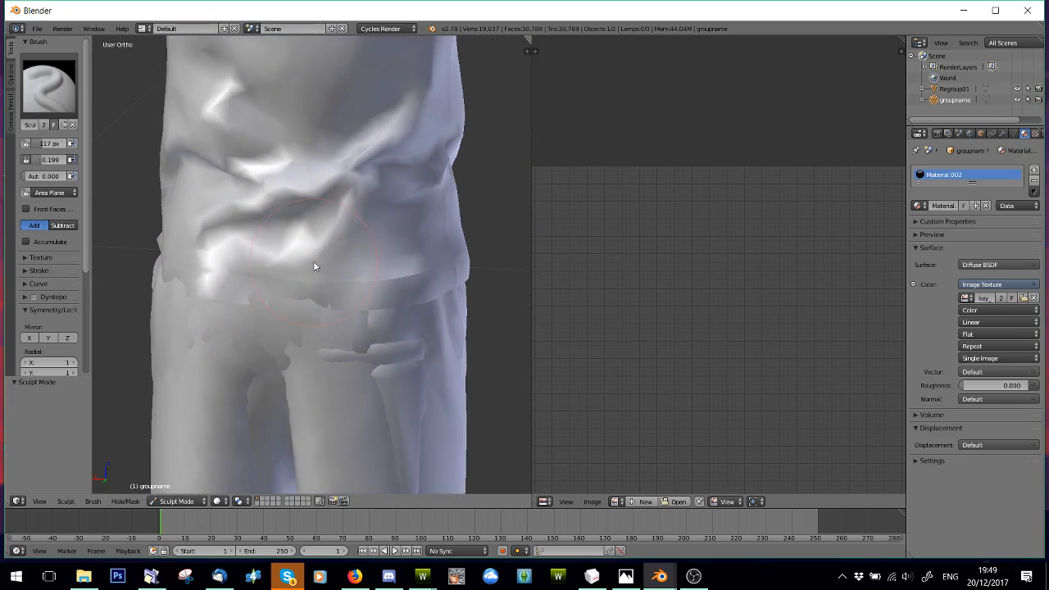
middle_click_drag(190, 311, 256, 320)
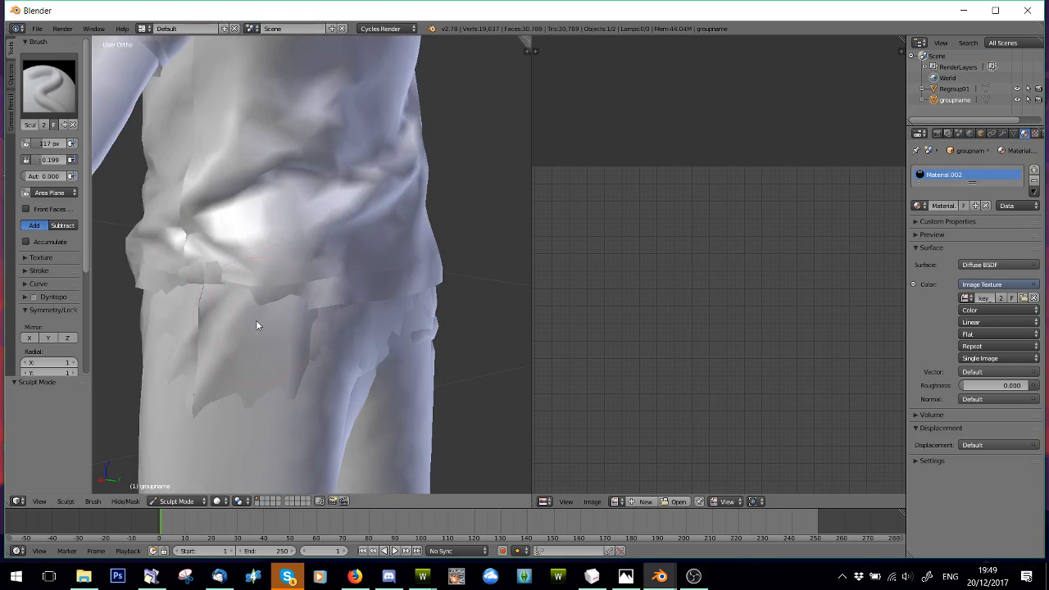
left_click_drag(272, 305, 269, 306)
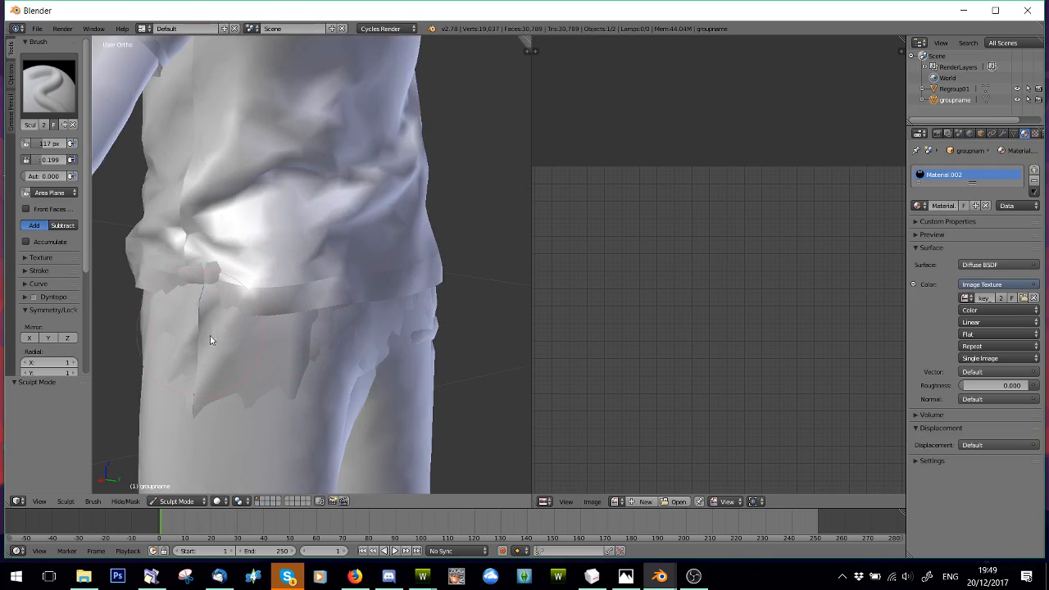
mouse_move(210, 335)
middle_mouse_down()
mouse_move(277, 342)
mouse_move(220, 328)
middle_mouse_up()
left_click_drag(360, 314, 336, 296, "shift")
mouse_move(396, 313)
left_mouse_down("shift")
mouse_move(415, 312)
mouse_move(356, 322)
left_mouse_up("shift")
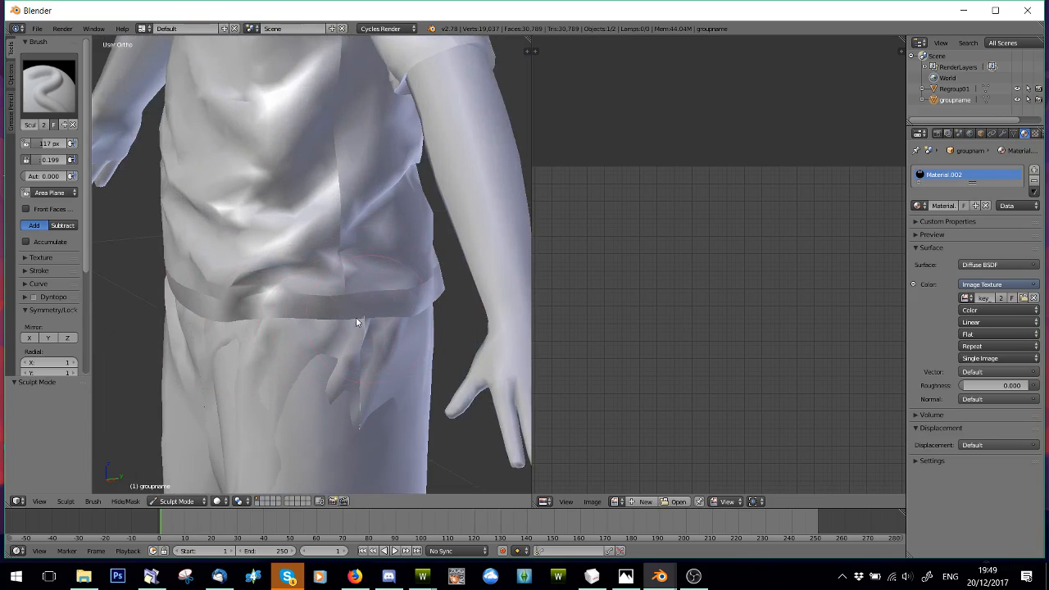
Return to Object Mode and delete the imported pants and body mesh, keeping only the shirt.
scroll(269, 359, "down", 6)
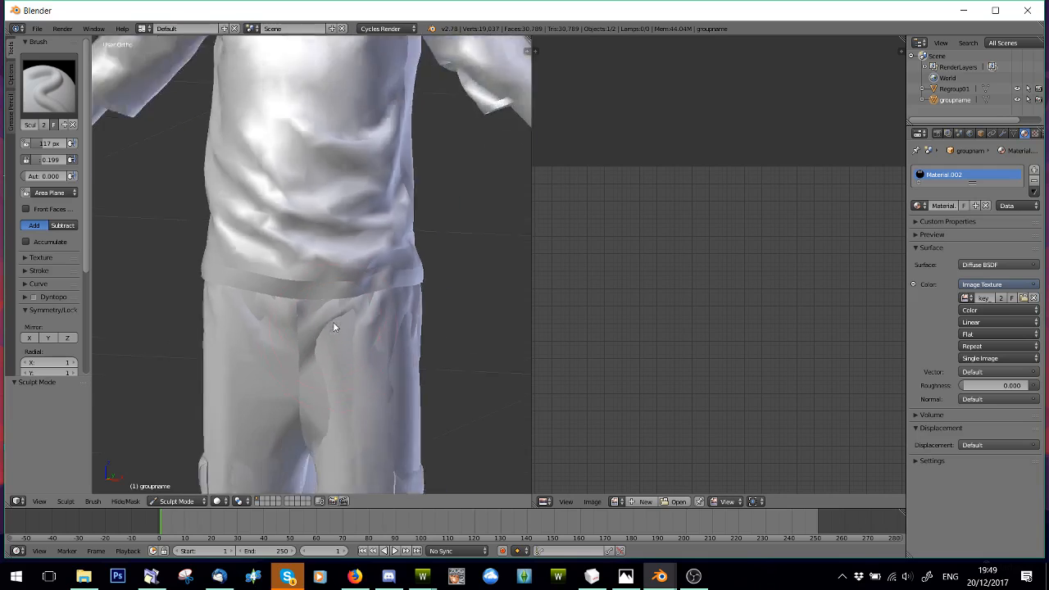
scroll(259, 336, "down", 2)
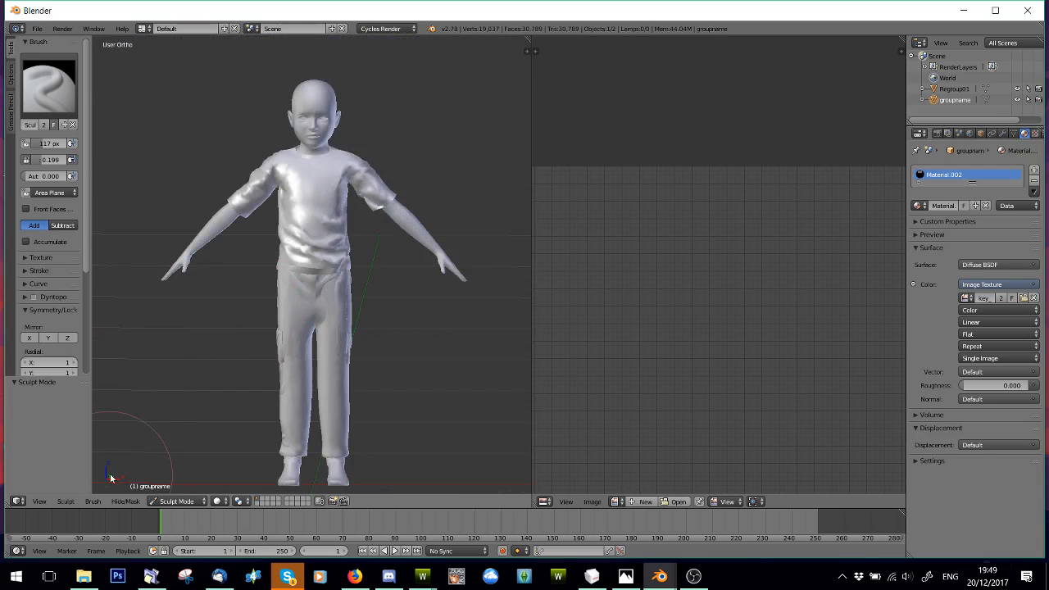
left_click(168, 501)
left_click(160, 489)
scroll(230, 362, "up", 6)
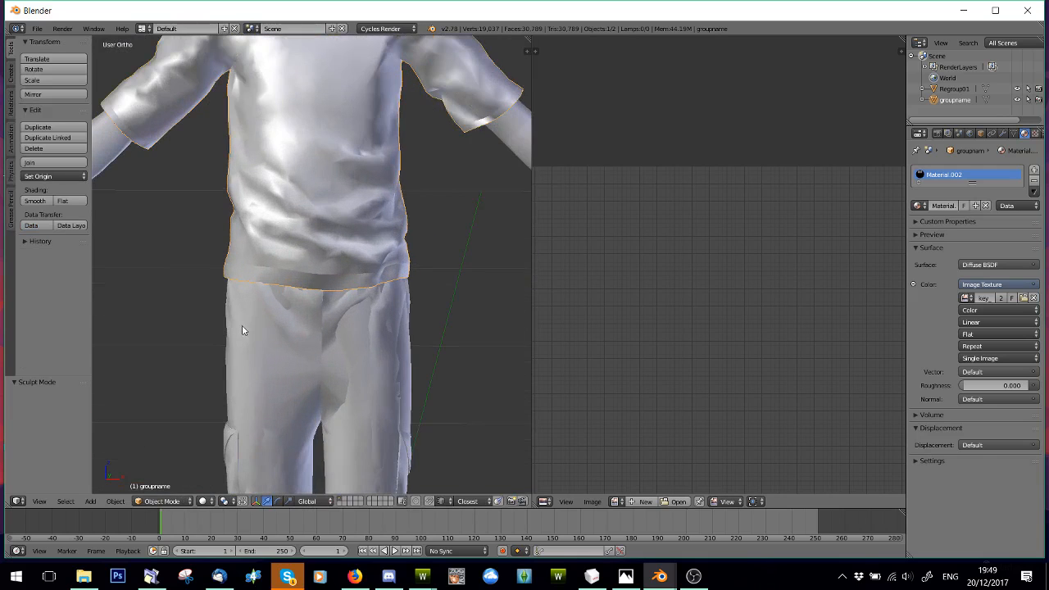
scroll(238, 319, "down", 5)
right_click(267, 360)
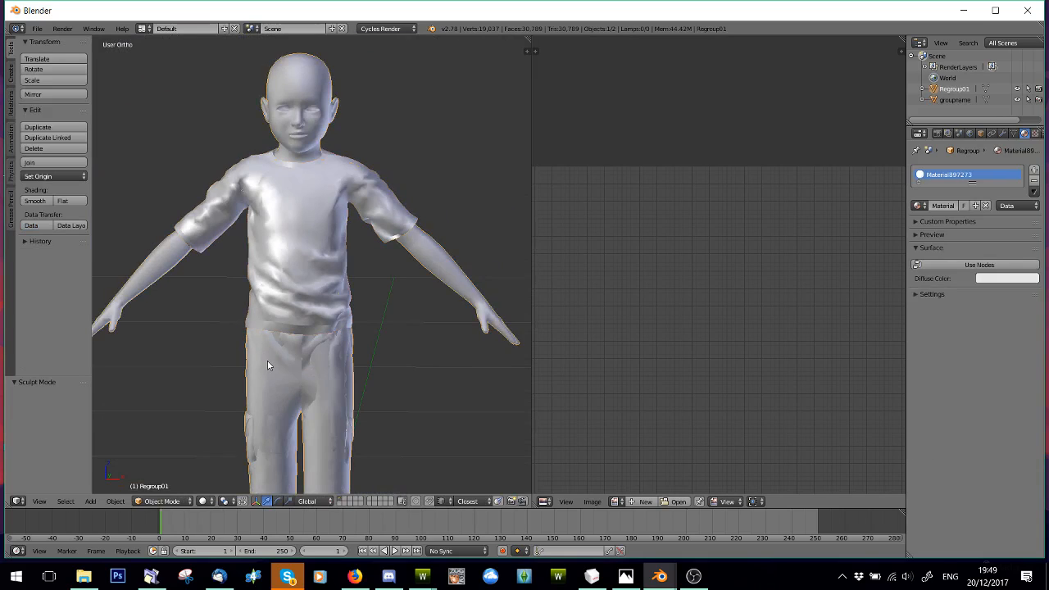
key("Delete")
Examine the sculpted shirt from the side and front, then select it and enter Edit Mode.
middle_click_drag(265, 326, 152, 292)
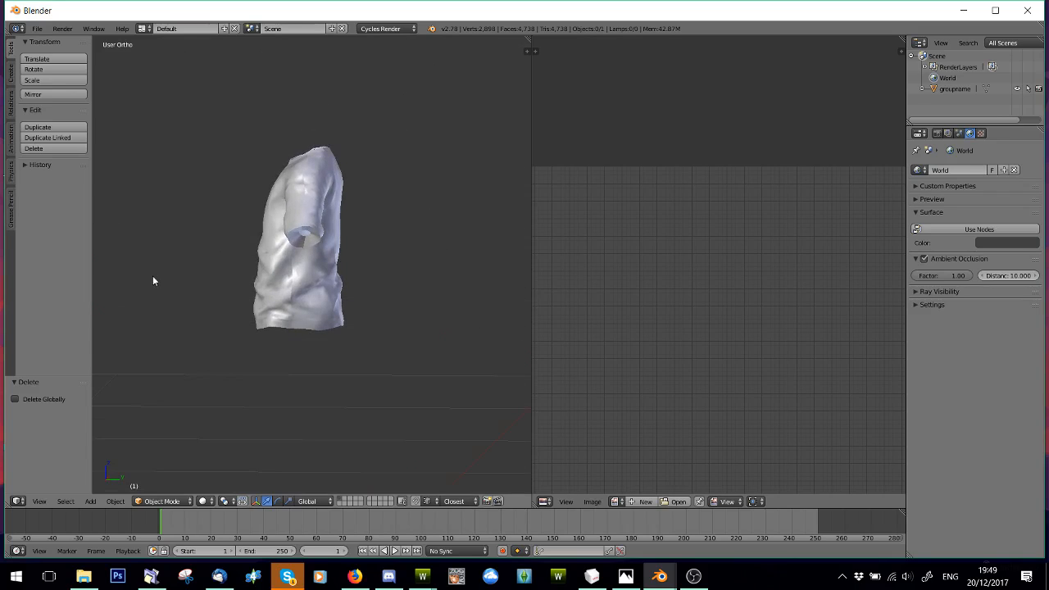
scroll(153, 281, "up", 3)
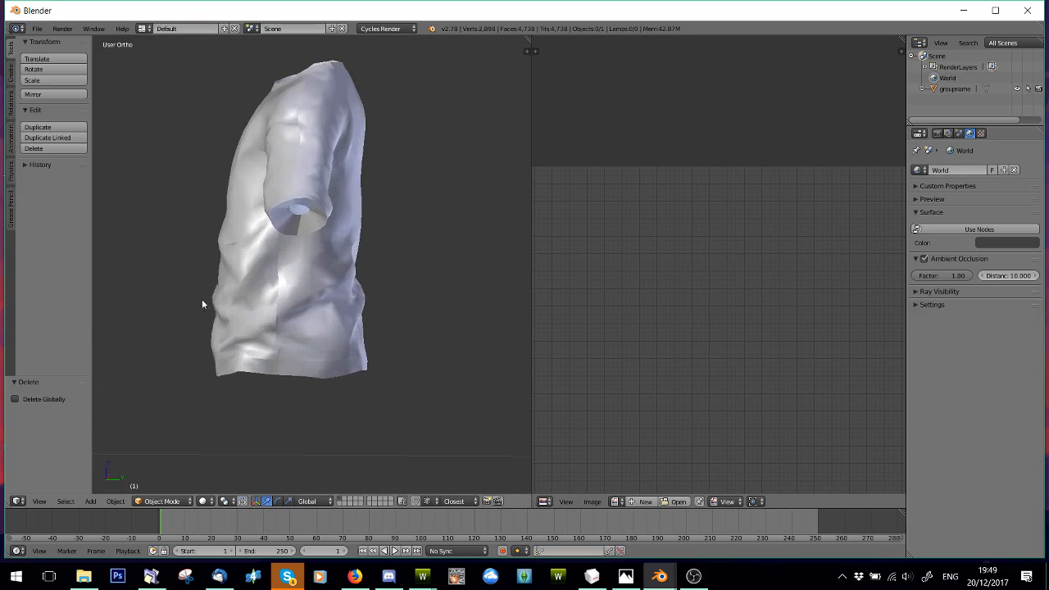
middle_click_drag(204, 304, 332, 301)
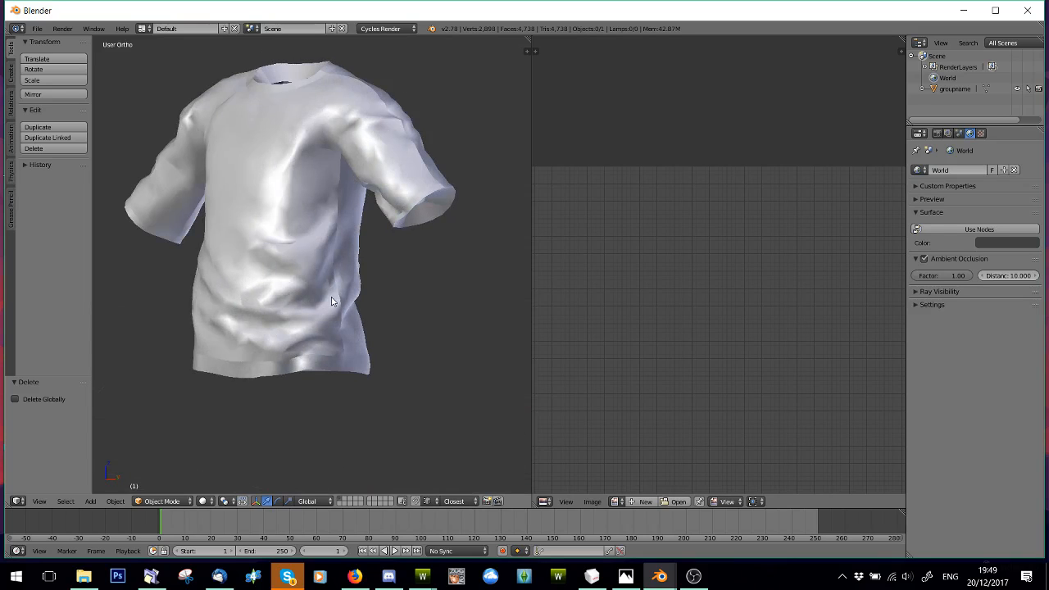
scroll(225, 277, "up", 2)
middle_click_drag(239, 245, 301, 265, "shift")
right_click(230, 321)
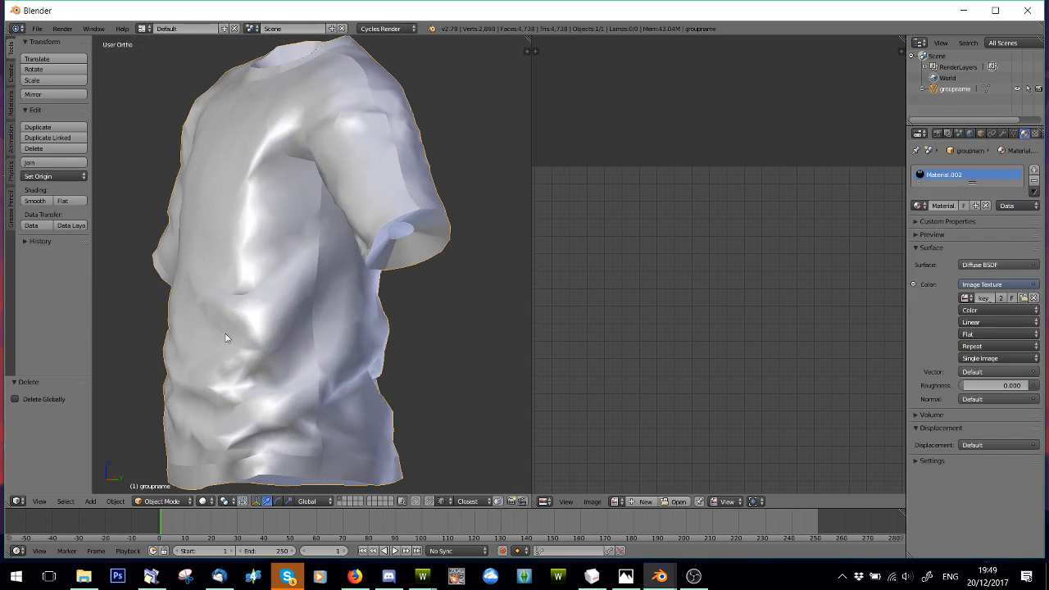
left_click(170, 500)
left_click(165, 476)
Select the linked geometry of the shirt's front panel, back panel and one sleeve.
middle_click_drag(234, 319, 268, 318)
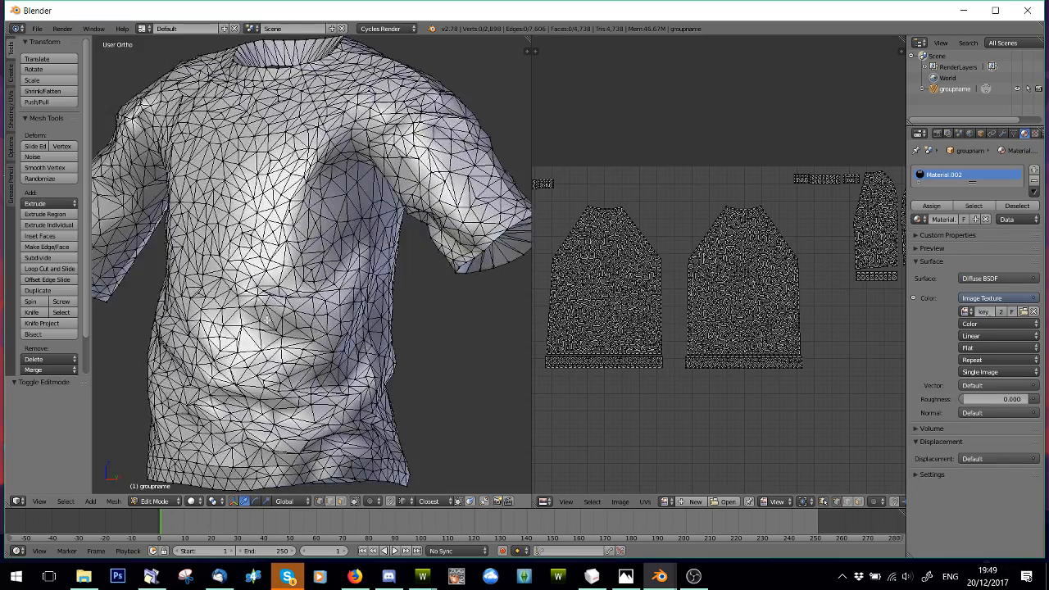
scroll(266, 316, "down", 3)
scroll(244, 202, "up", 2)
key("l")
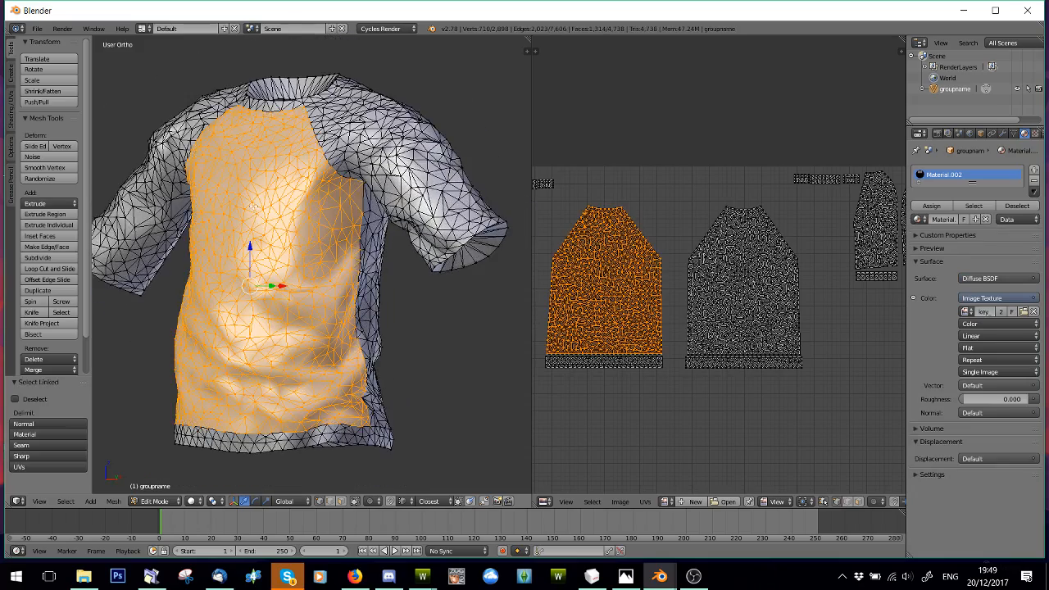
middle_click_drag(256, 220, 295, 223)
key("l")
middle_click_drag(399, 160, 198, 133)
key("l")
key("l")
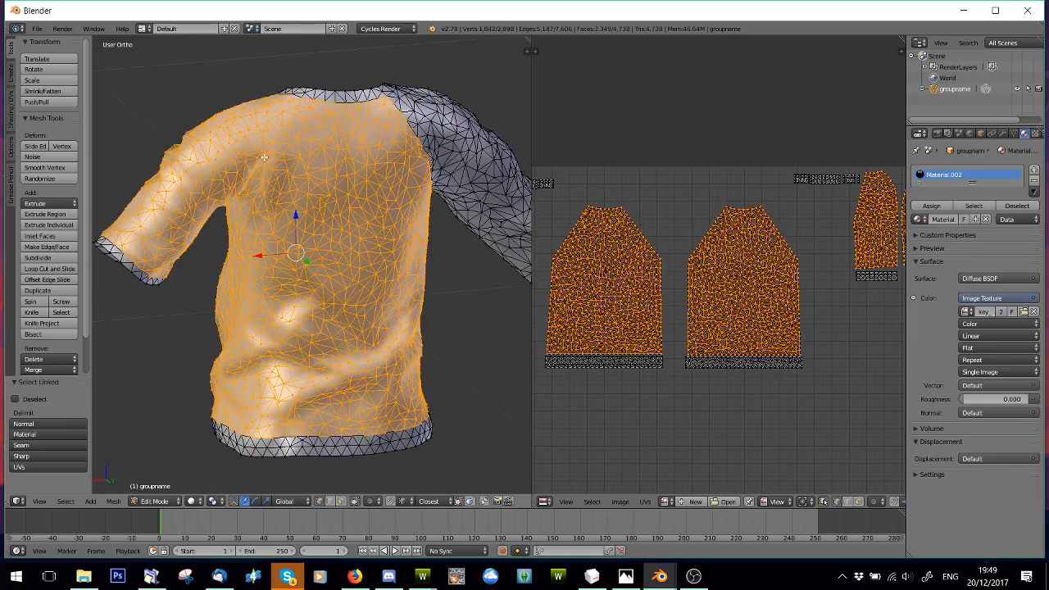
Add the other sleeve's pieces and the outer front and back hem bands to the linked selection.
key("l")
middle_click_drag(445, 163, 385, 168)
key("l")
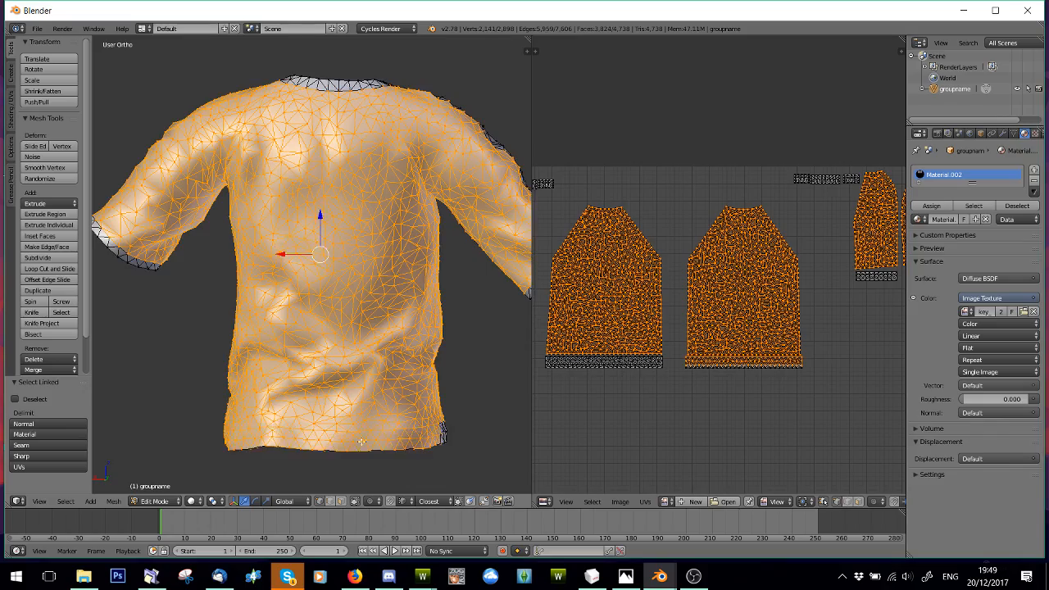
middle_click_drag(336, 438, 263, 427)
key("l")
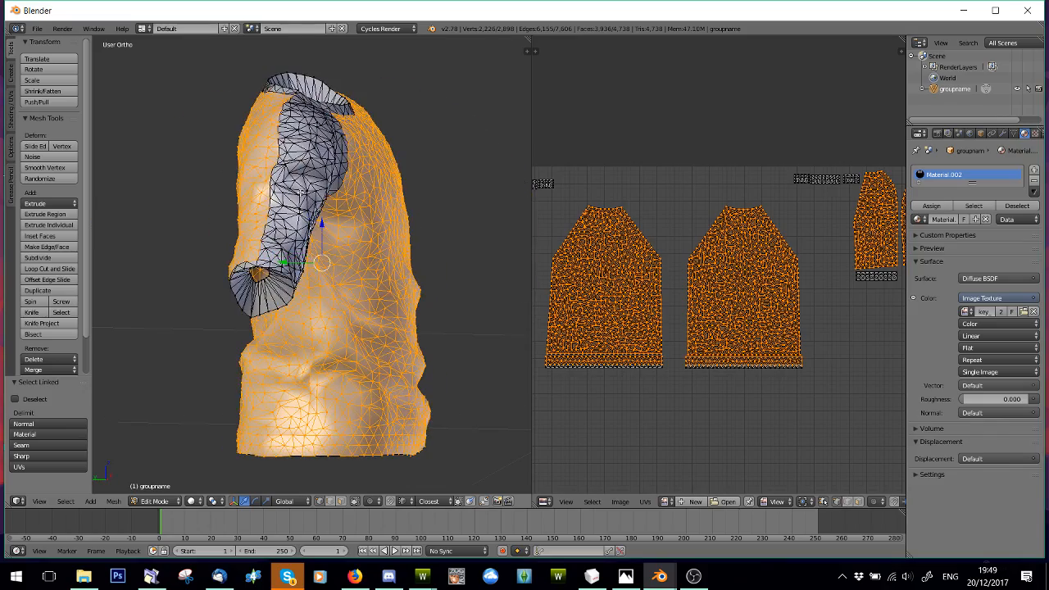
key("l")
Add the first sleeve's outer cuff band pieces to the linked selection, leaving its inner cuff faces unselected.
middle_click_drag(245, 316, 297, 377)
scroll(299, 380, "up", 1)
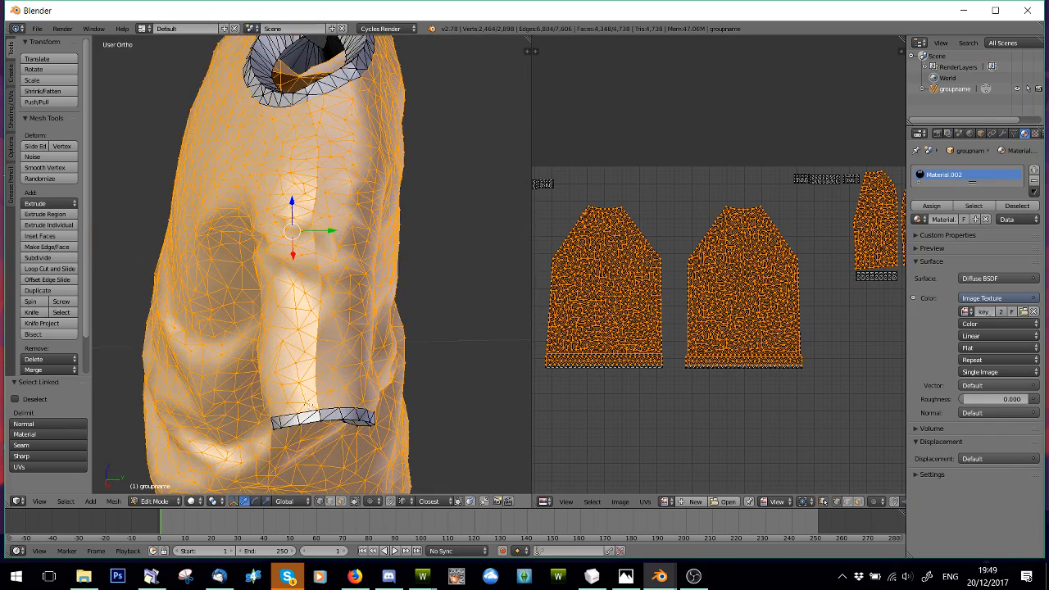
key("l")
key("l")
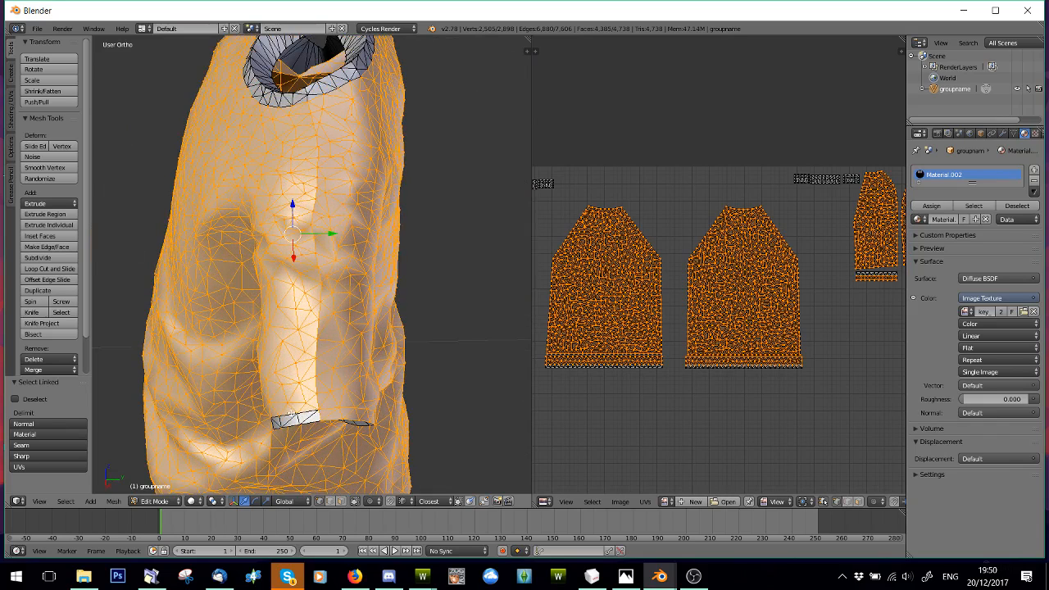
middle_click_drag(291, 413, 311, 317)
key("ctrl+z")
middle_click_drag(326, 219, 355, 228)
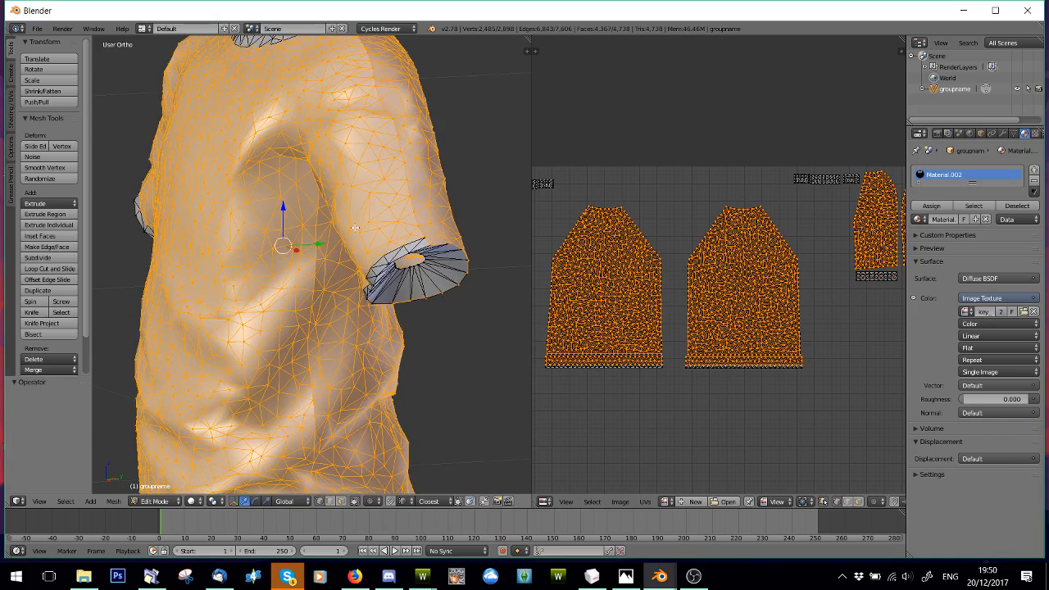
key("l")
key("ctrl+z")
key("l")
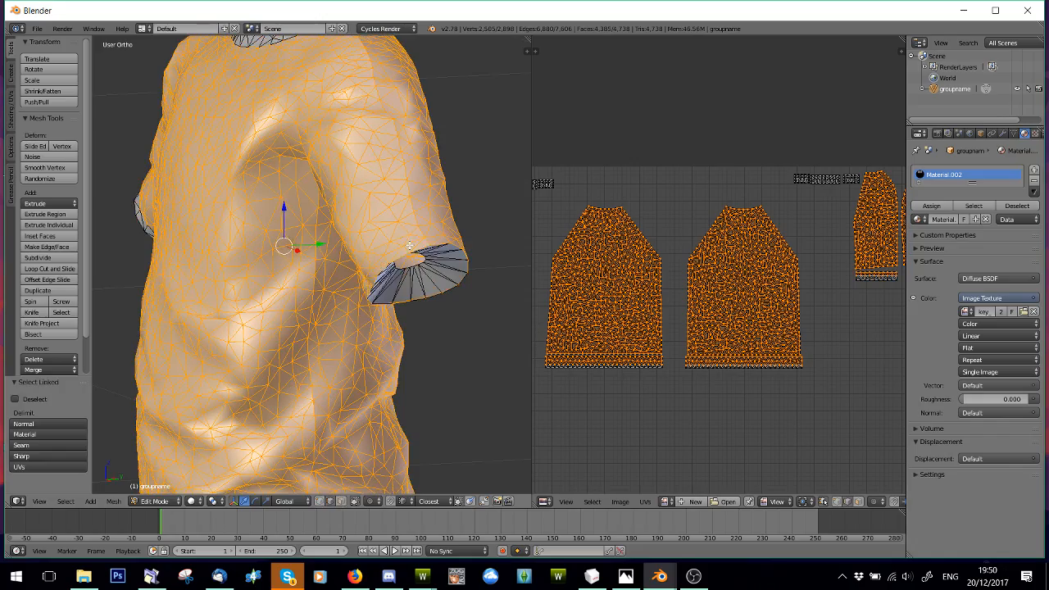
Add the opposite sleeve's outer cuff band pieces to the linked selection.
middle_click_drag(289, 274, 199, 276)
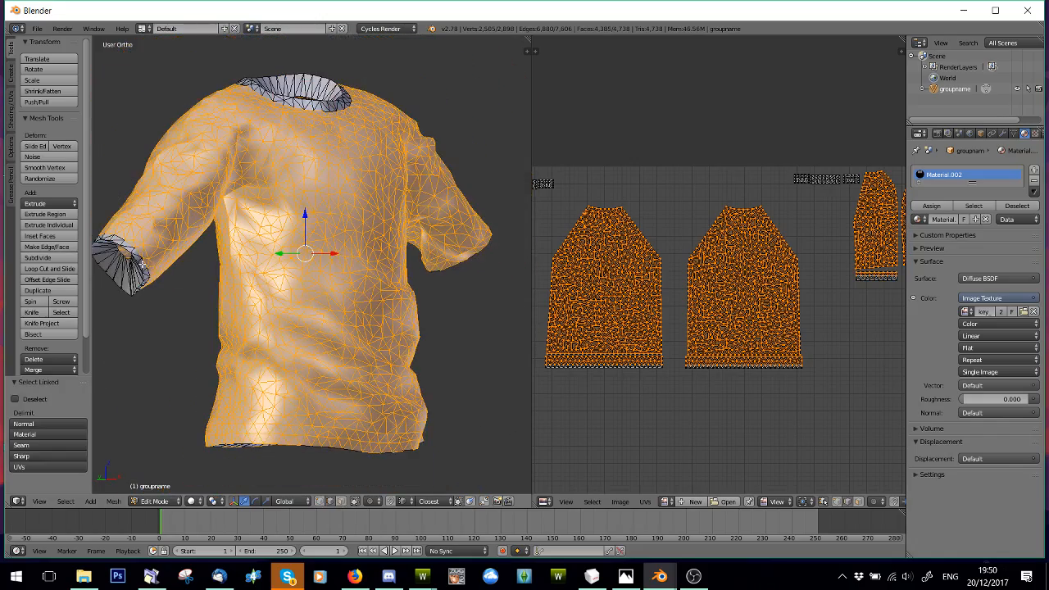
key("l")
middle_click_drag(138, 253, 343, 268)
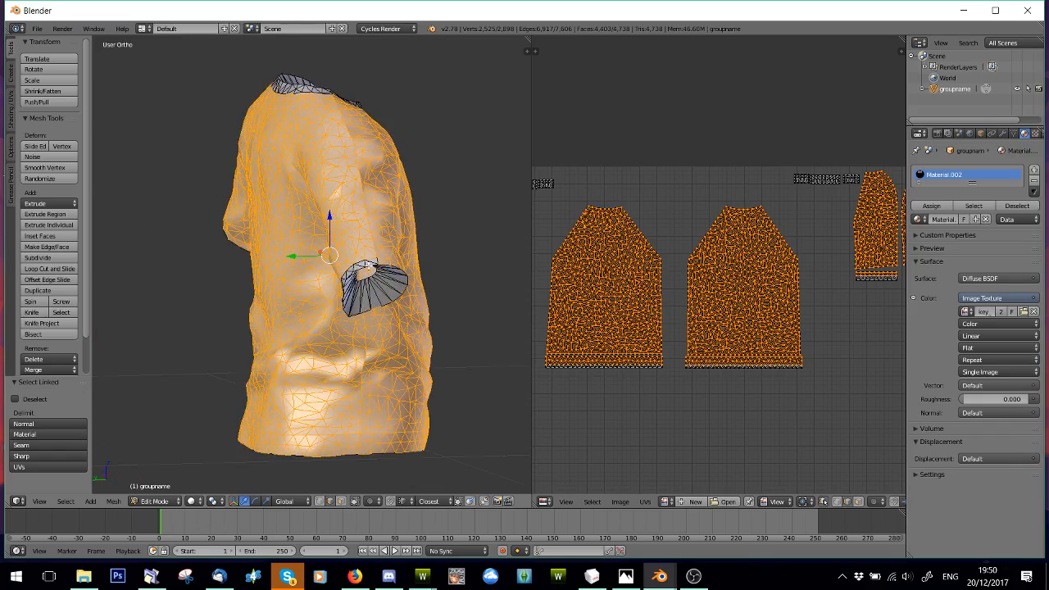
key("l")
Add all the outer neckband pieces around the collar to the linked selection, leaving out the inner neck faces.
middle_click_drag(361, 213, 253, 226)
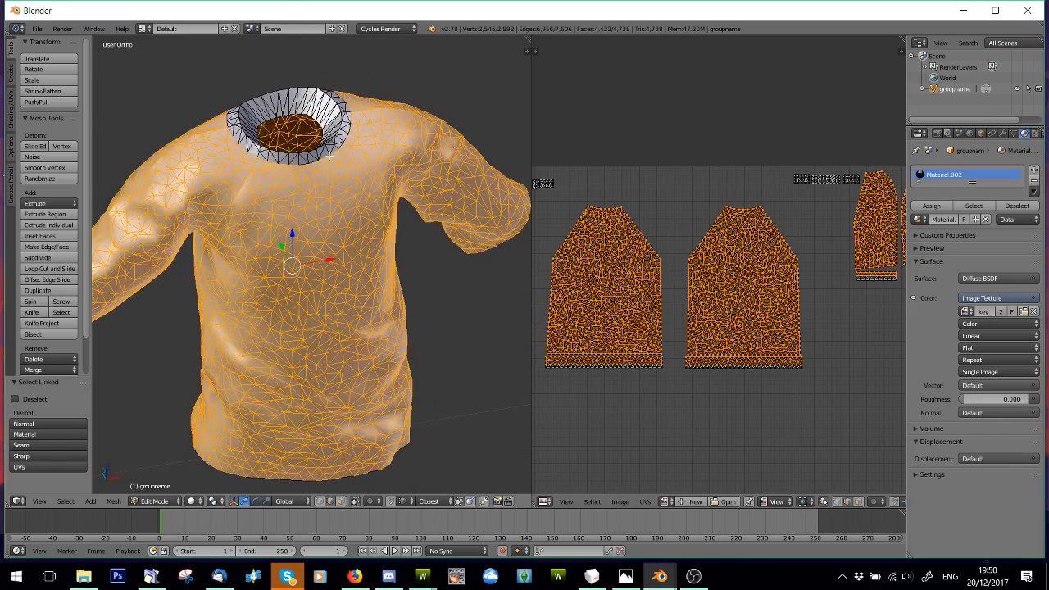
key("l")
middle_click_drag(329, 152, 321, 120)
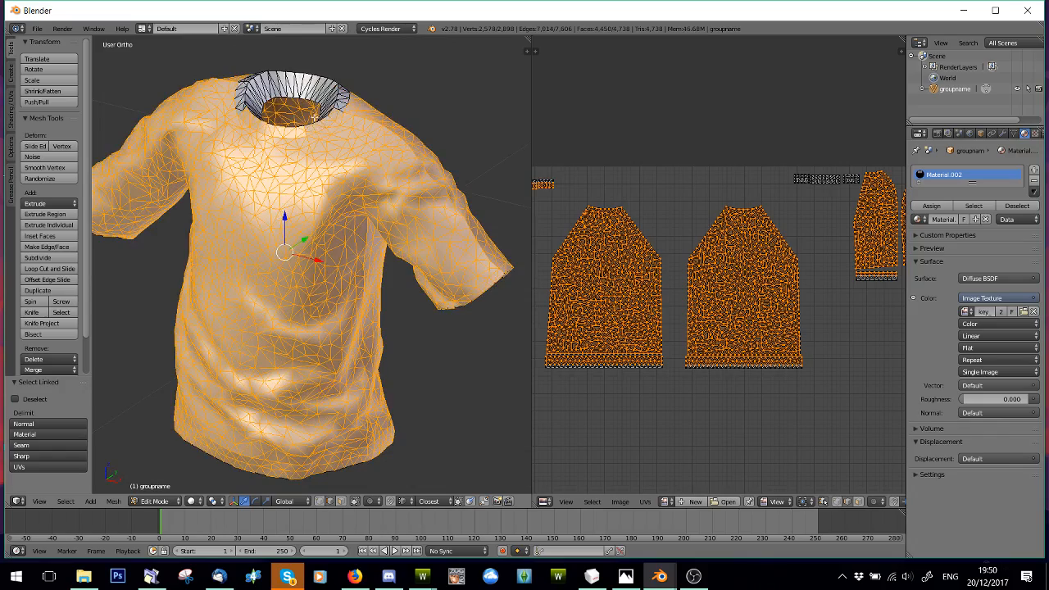
key("l")
middle_click_drag(242, 104, 257, 127)
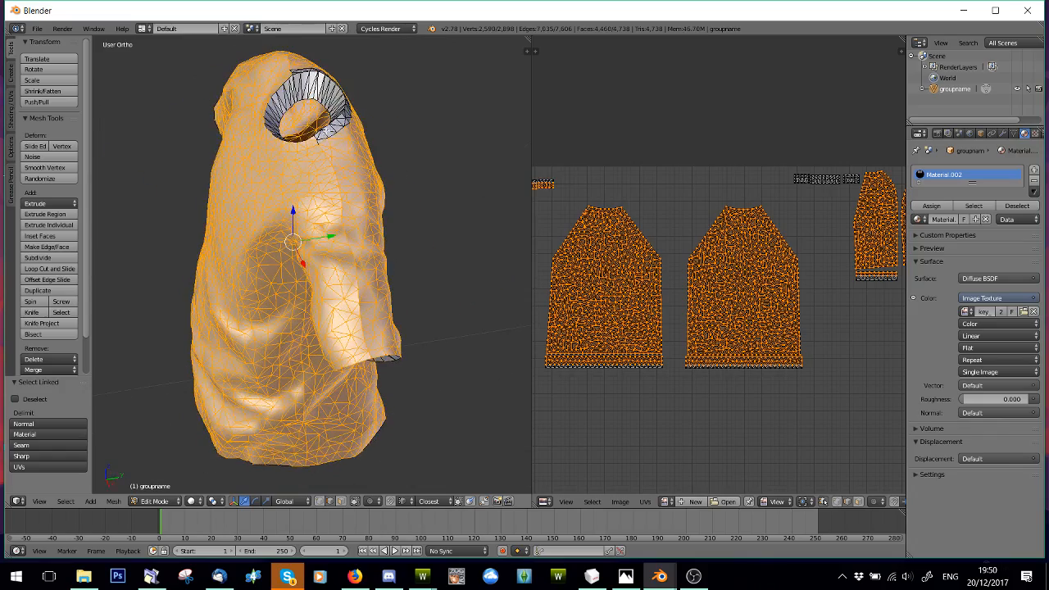
key("l")
middle_click_drag(326, 129, 245, 125)
key("l")
middle_click_drag(332, 120, 237, 125)
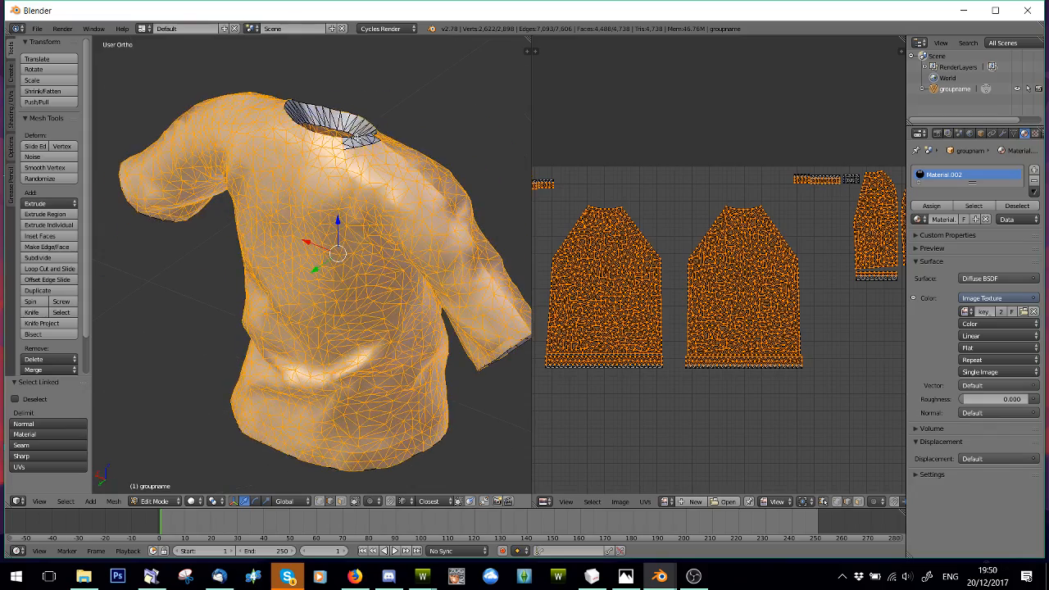
key("l")
middle_click_drag(364, 142, 251, 191)
Separate the selected outer shirt geometry into its own mesh and return to Object Mode.
scroll(233, 188, "down", 4)
key("p")
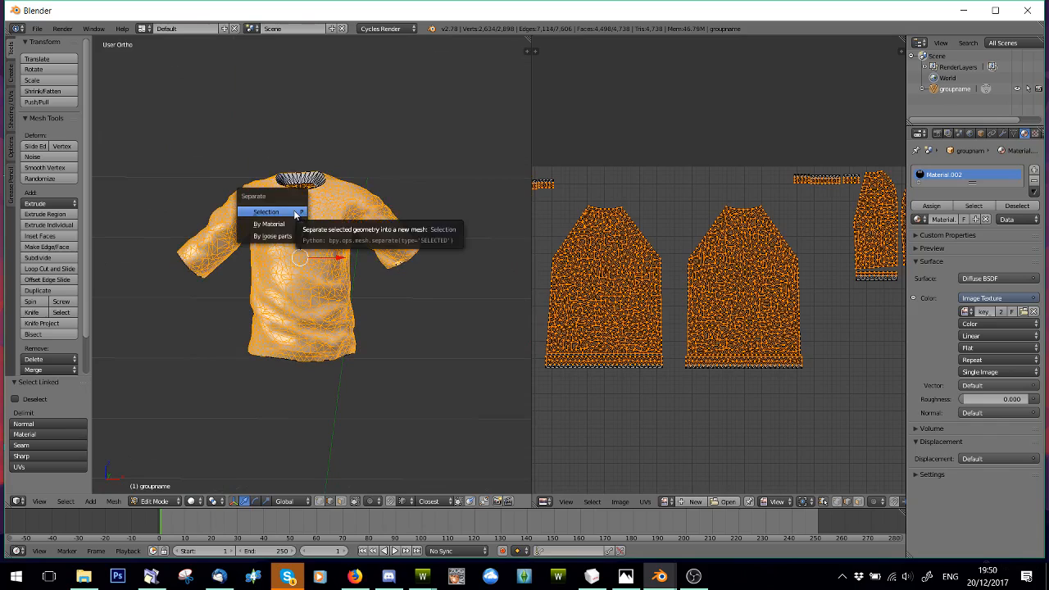
left_click(294, 210)
scroll(257, 141, "up", 3)
scroll(223, 151, "down", 3)
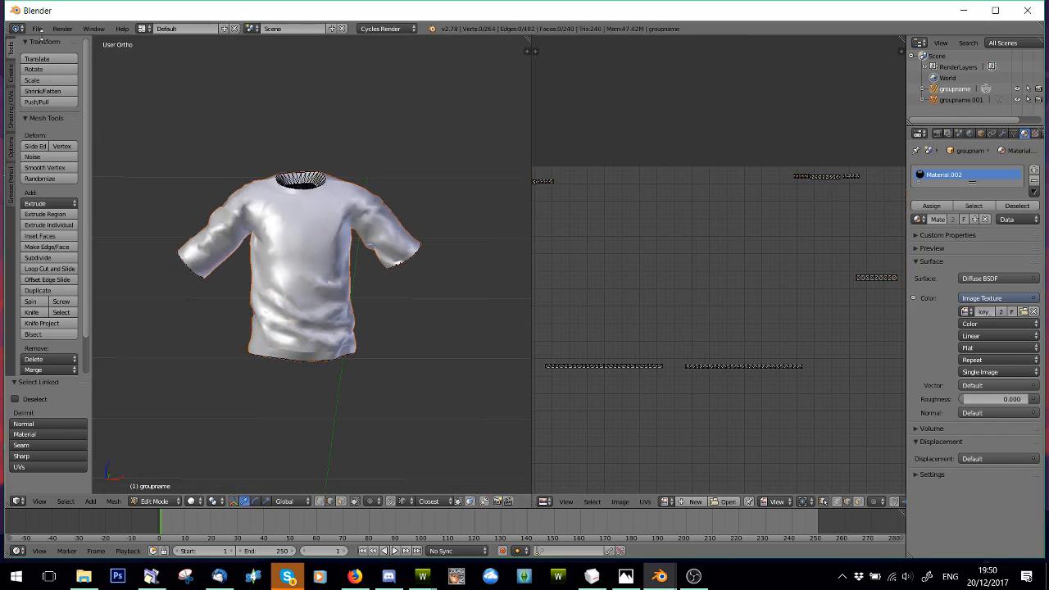
left_click(156, 501)
left_click(164, 489)
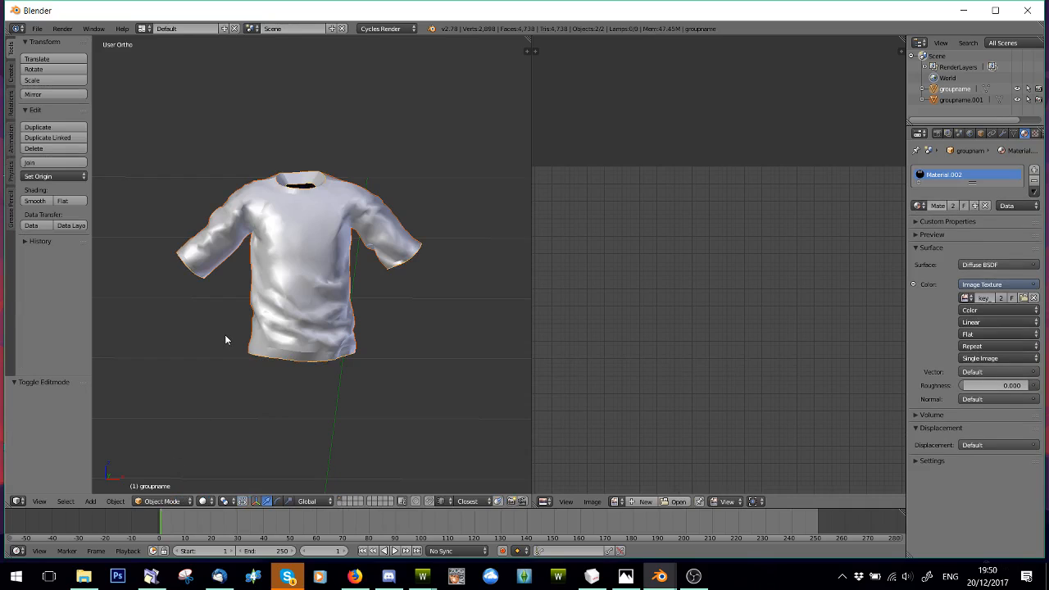
Select both shirt objects and set up an OBJ export with Objects as OBJ Groups enabled and Objects as OBJ Objects disabled.
key("a")
key("a")
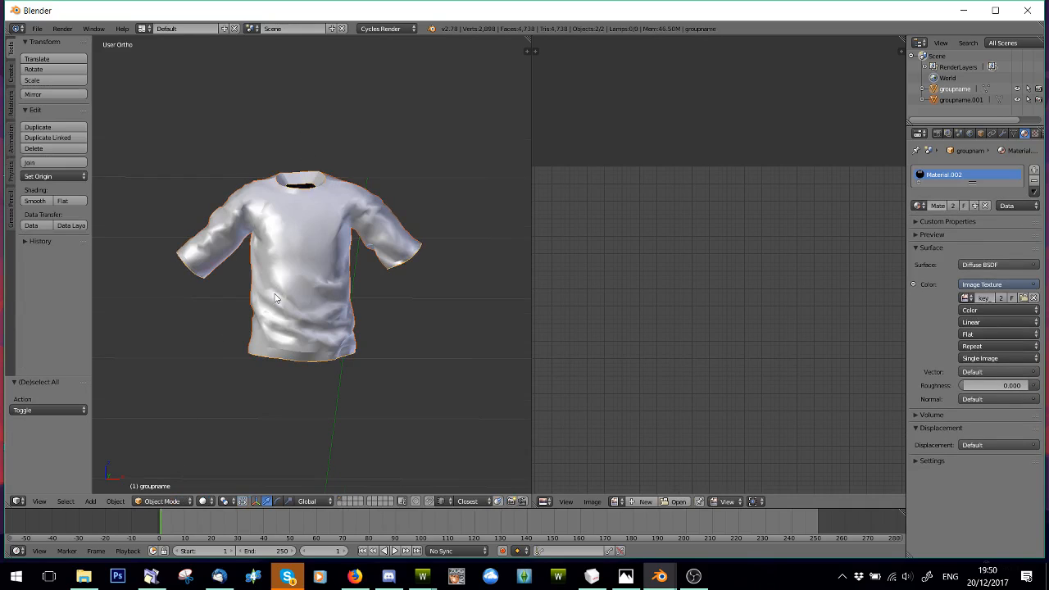
scroll(276, 287, "up", 2)
left_click(37, 29)
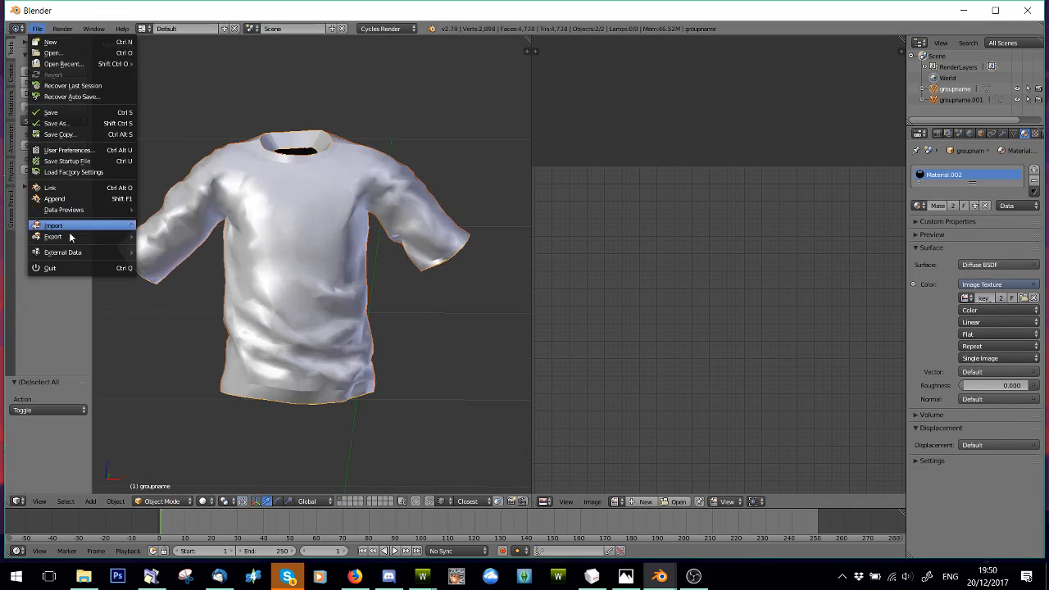
mouse_move(71, 236)
left_click(168, 302)
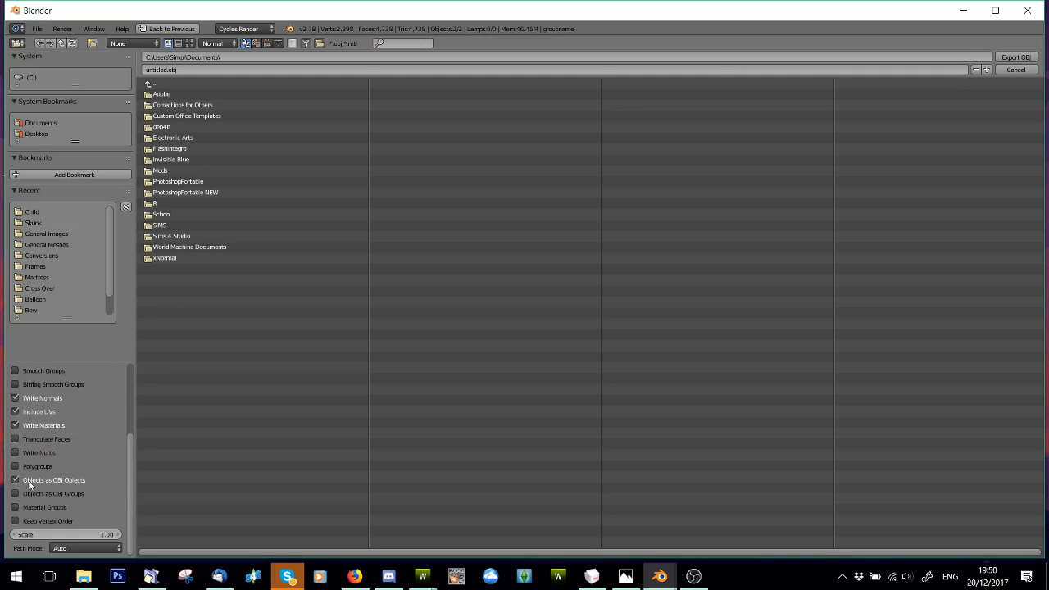
left_click(13, 480)
left_click(17, 494)
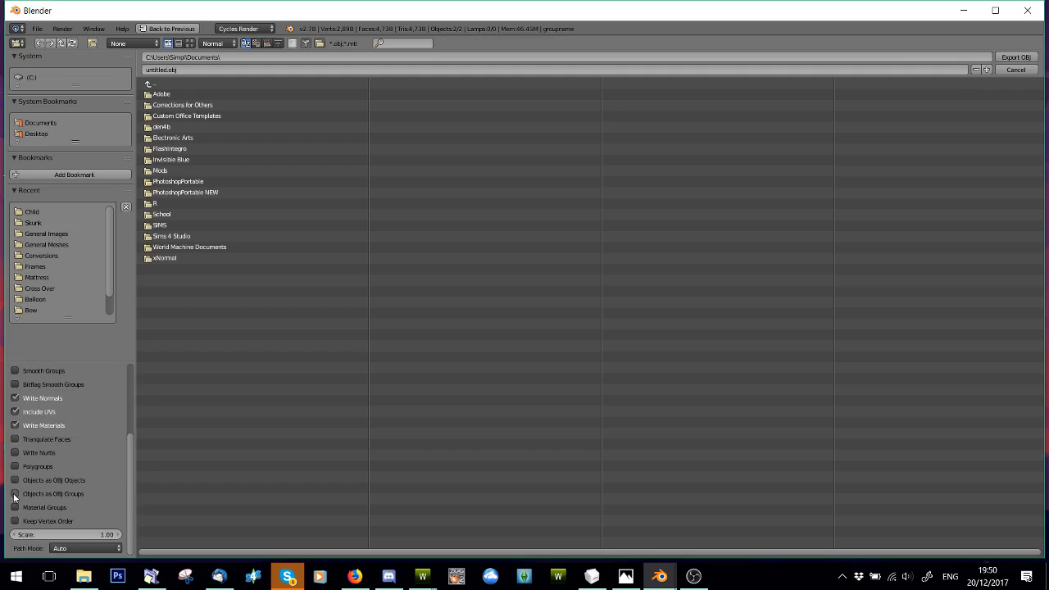
Export the shirt to the Skunk folder as Edit.obj.
left_click(39, 220)
left_click(157, 69)
key("BackSpace")
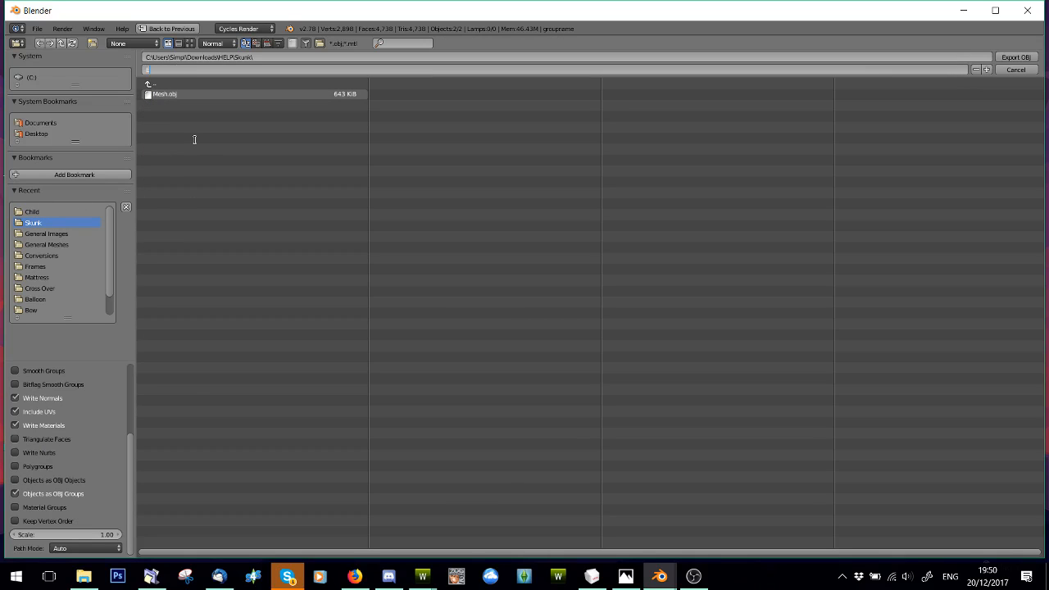
key("Return")
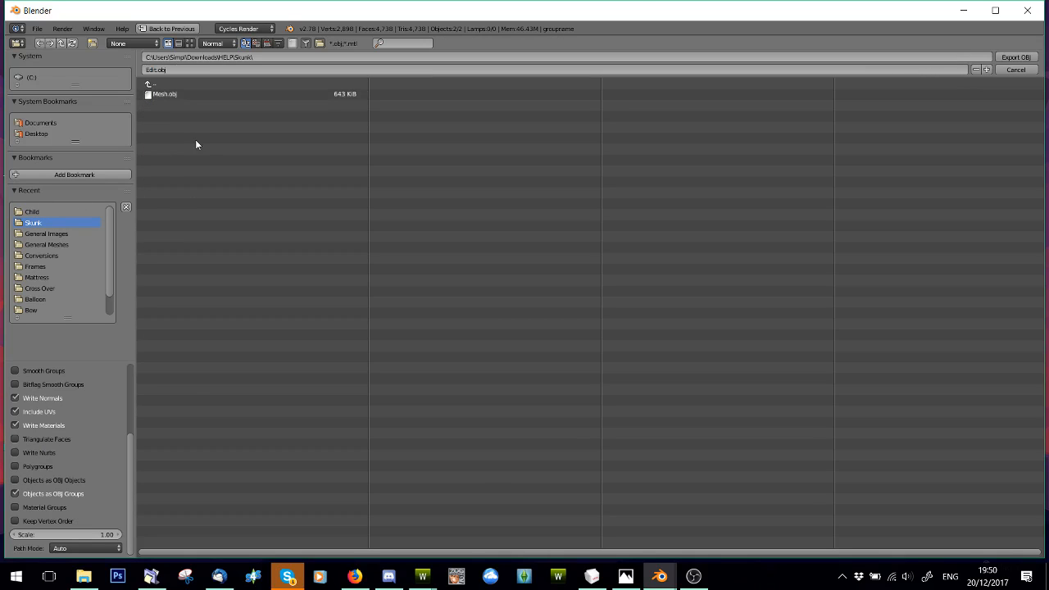
left_click(1002, 58)
Switch to MilkShape 3D and import the Wavefront OBJ file Edit from Downloads > HELP > Skunk.
left_click(592, 576)
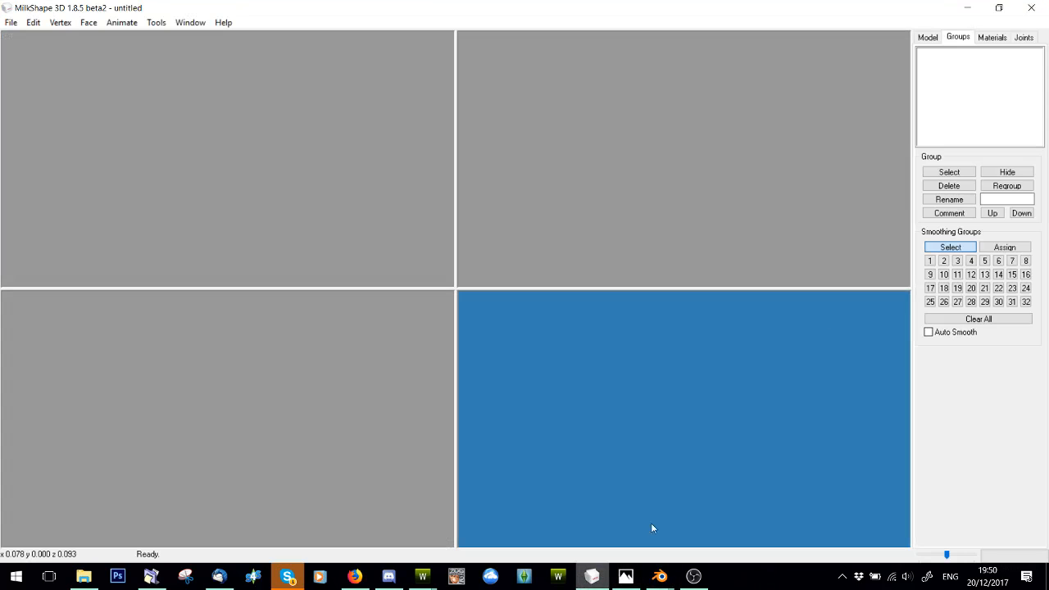
left_click(11, 22)
mouse_move(36, 118)
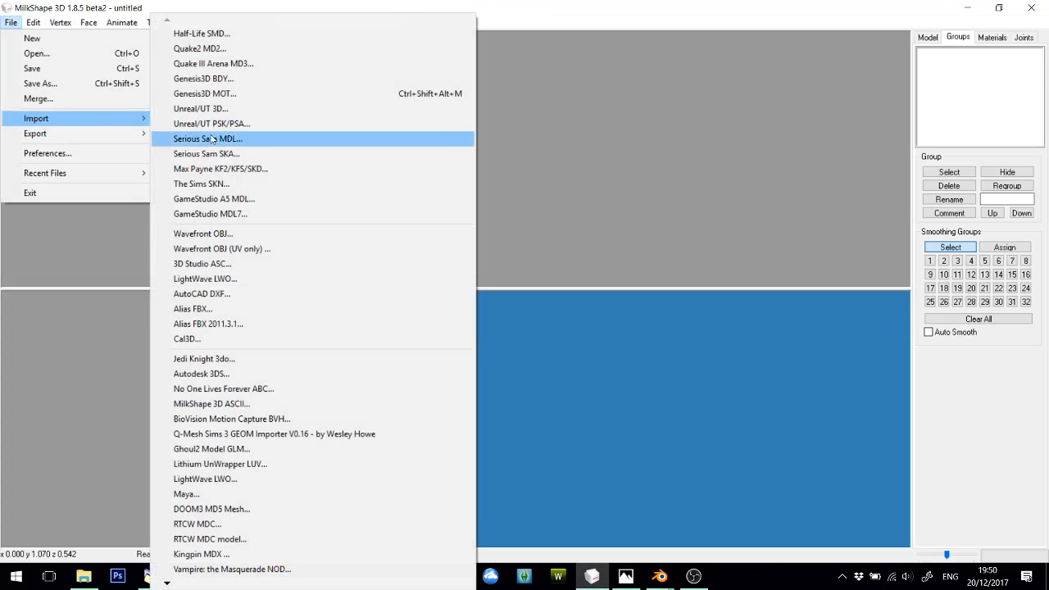
left_click(203, 234)
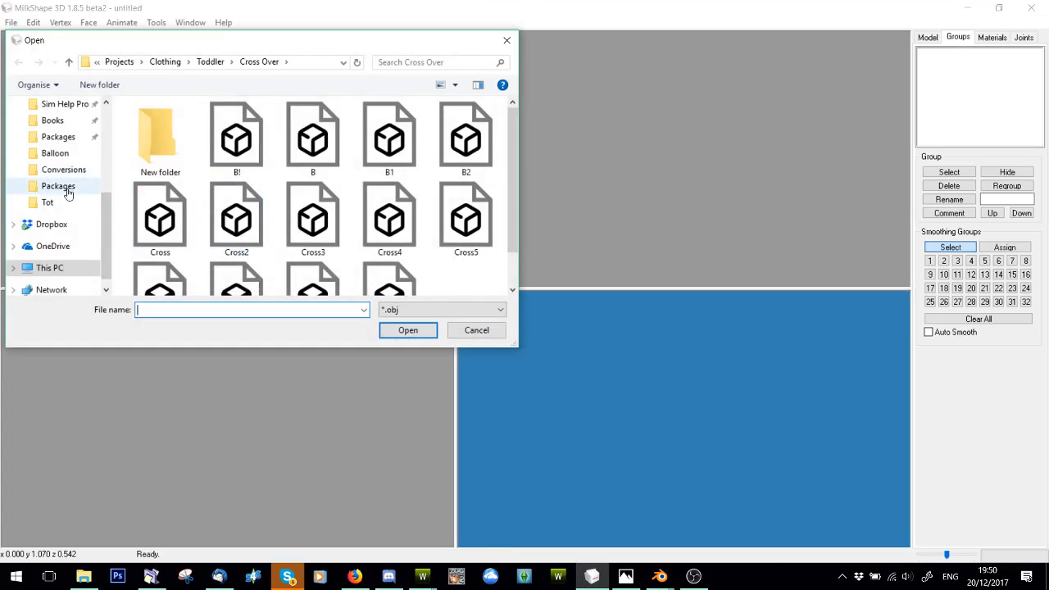
scroll(71, 186, "up", 3)
scroll(72, 183, "up", 3)
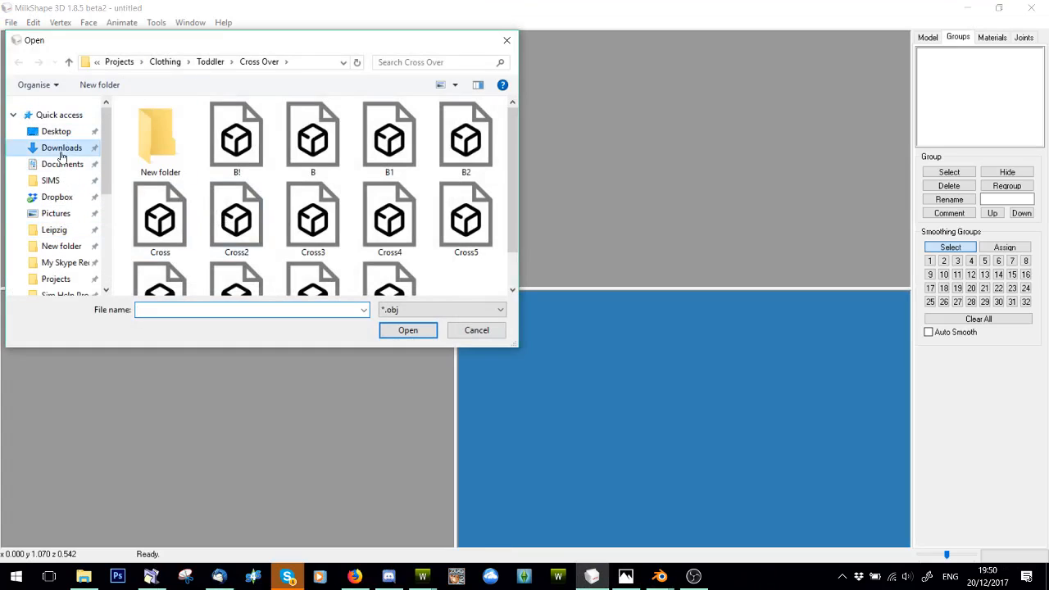
left_click(63, 147)
double_click(337, 222)
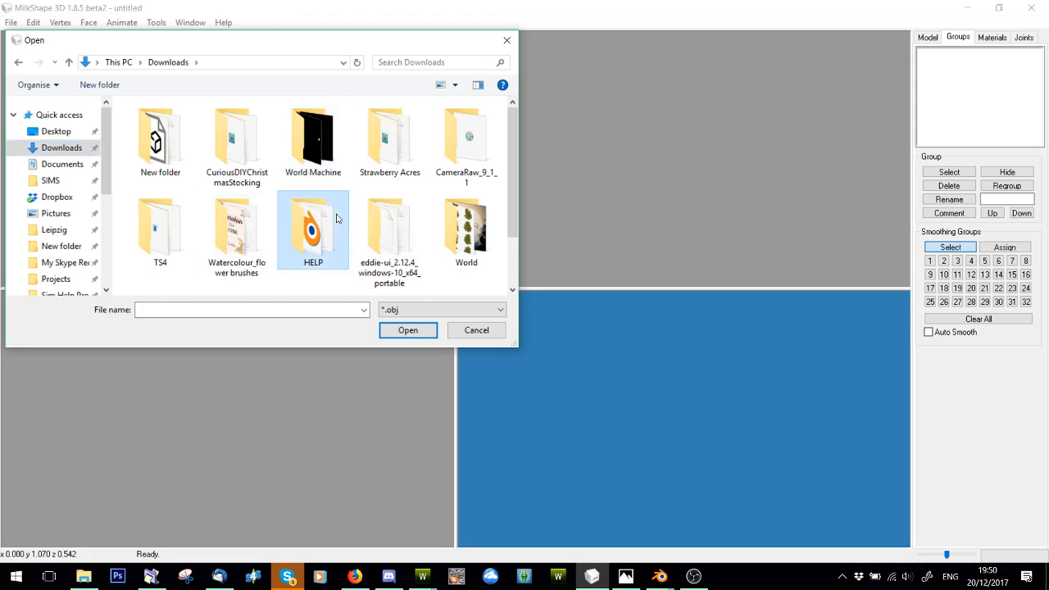
double_click(387, 220)
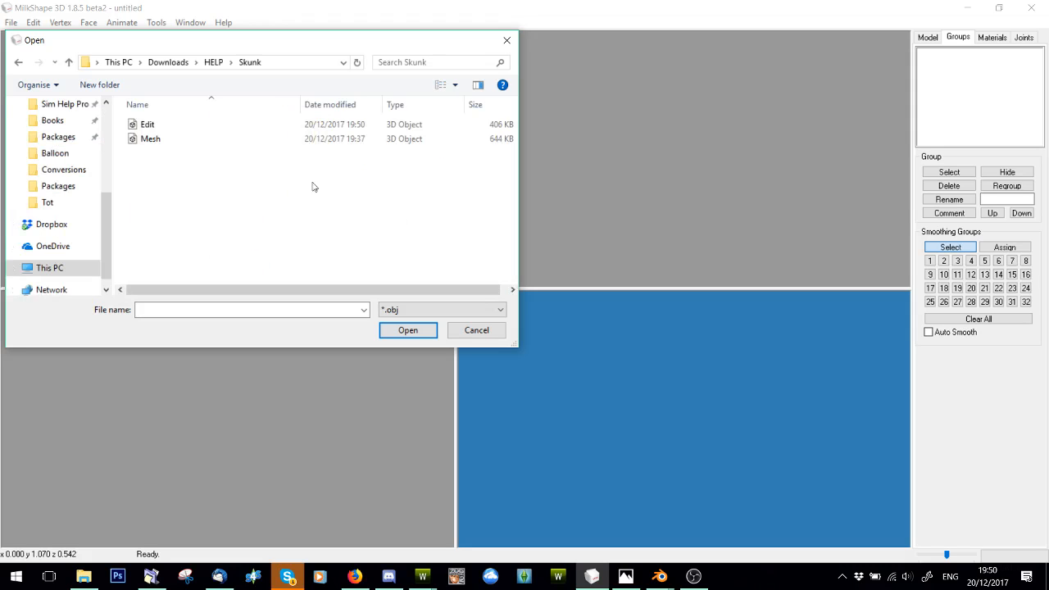
left_click(147, 127)
double_click(147, 128)
Delete Material.002 from the imported model and return to the group list.
left_click(1002, 40)
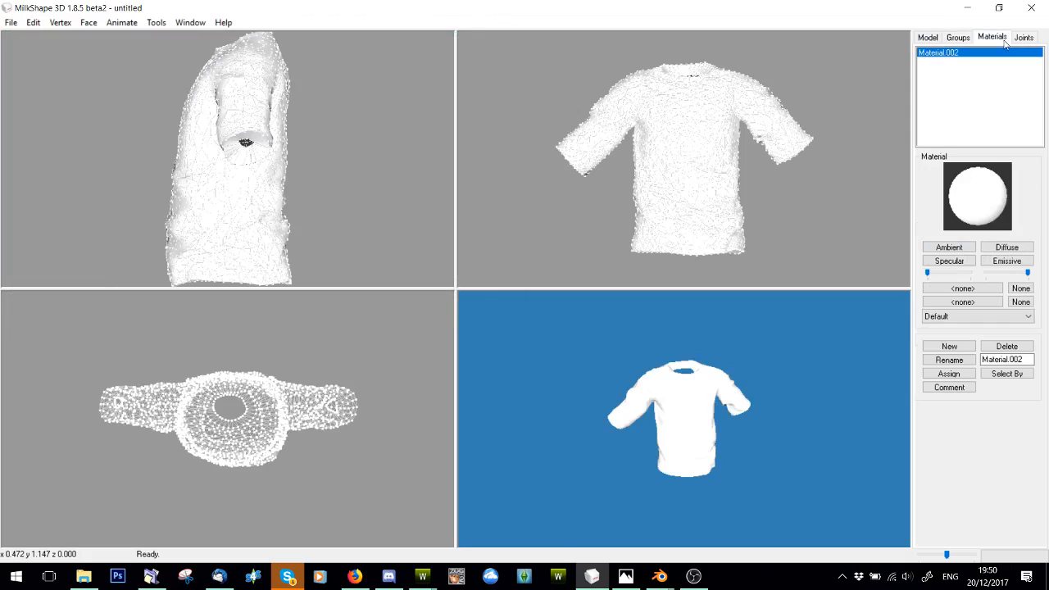
left_click(1007, 345)
left_click(958, 37)
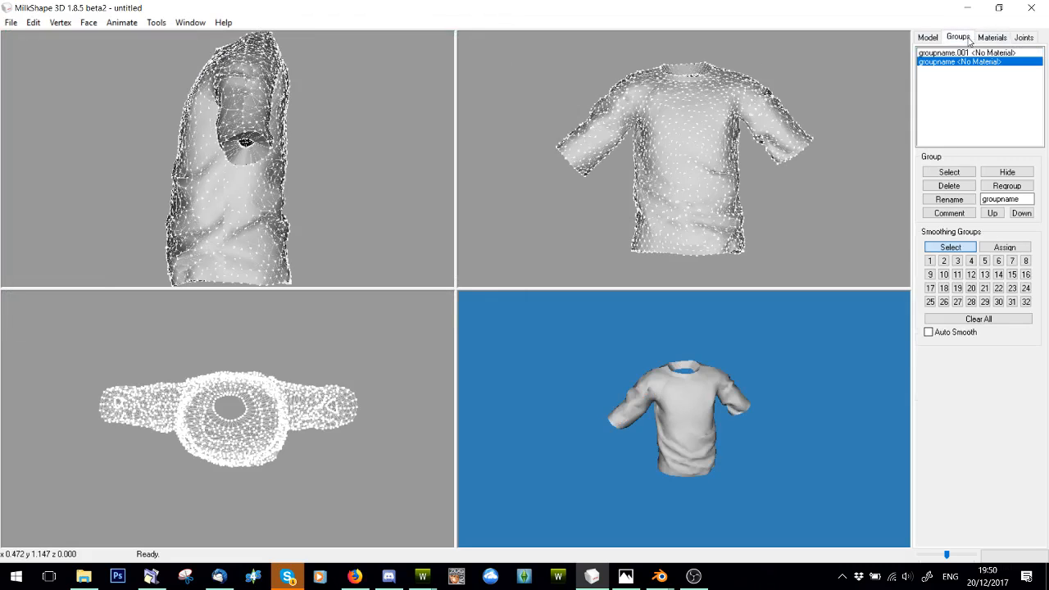
Select only the outer shirt group groupname.001, align its normals and check the shading around the shirt.
left_click(949, 172)
left_click(949, 172)
left_click(943, 52)
left_click(949, 172)
left_click_drag(784, 451, 716, 504)
left_click(32, 22)
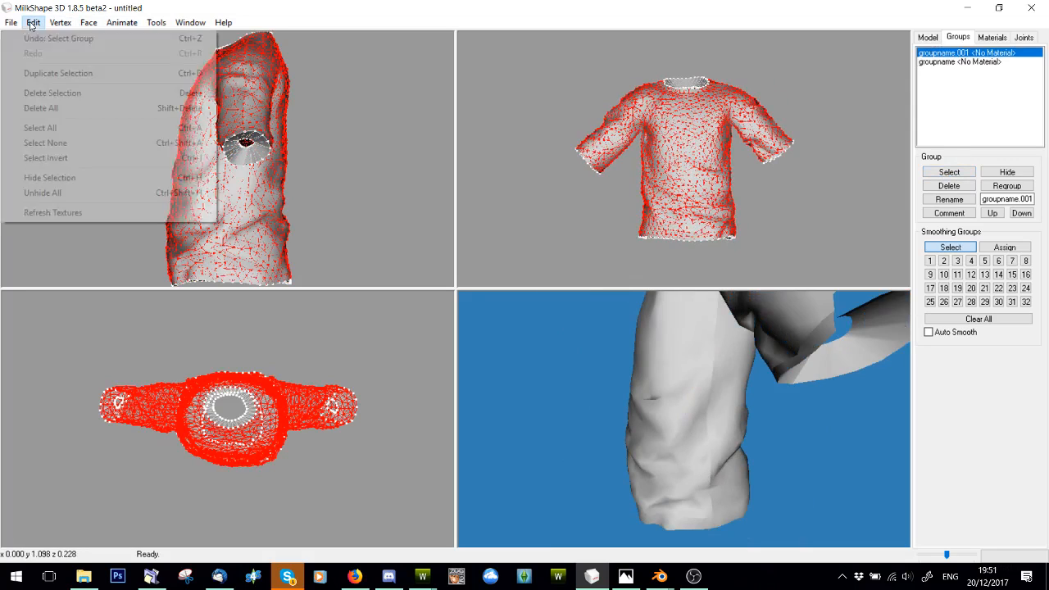
left_click(66, 232)
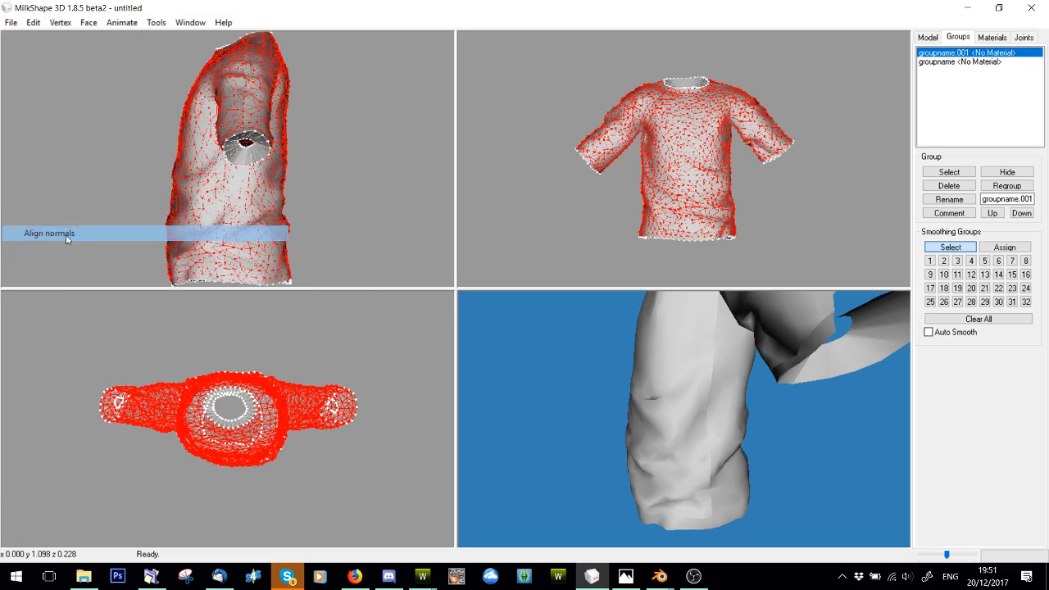
scroll(616, 352, "up", 2)
scroll(616, 352, "down", 2)
scroll(665, 480, "down", 3)
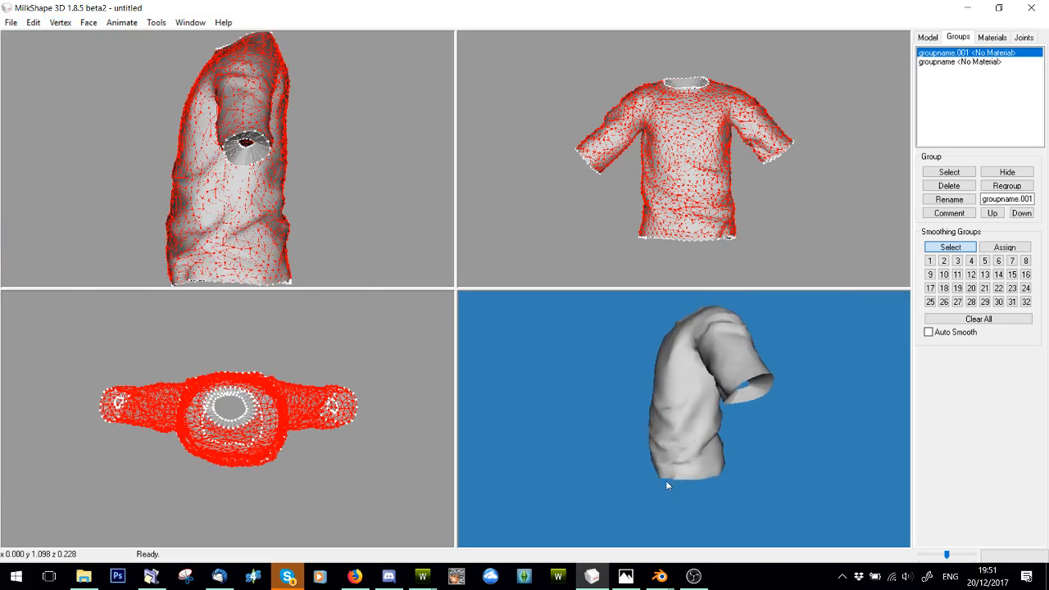
left_click_drag(686, 431, 710, 417)
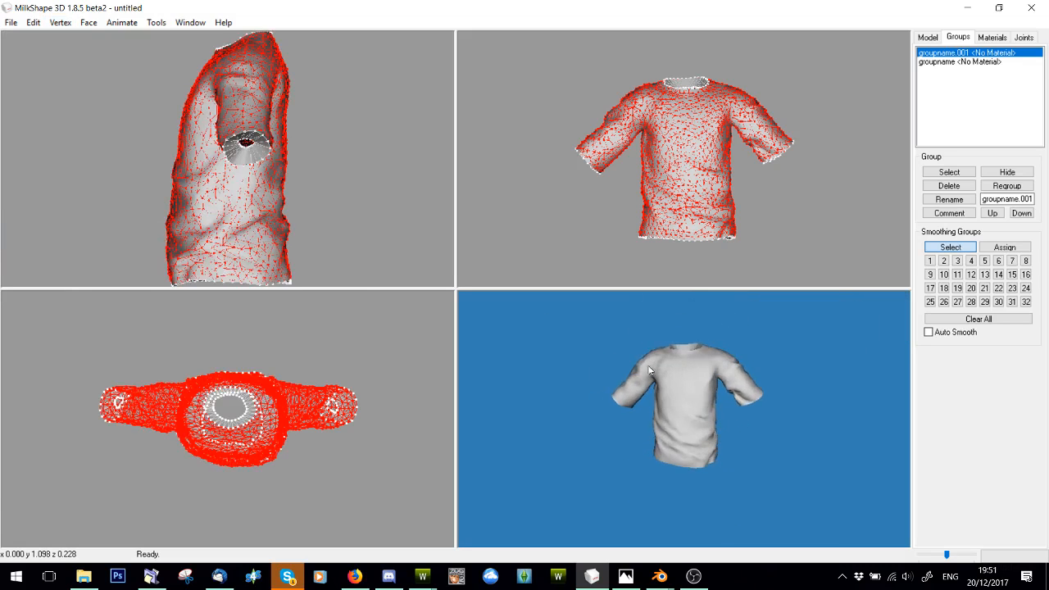
scroll(652, 377, "up", 1)
Switch the selection to the inner group groupname only, align its normals and check the shirt's shading.
left_click(954, 63)
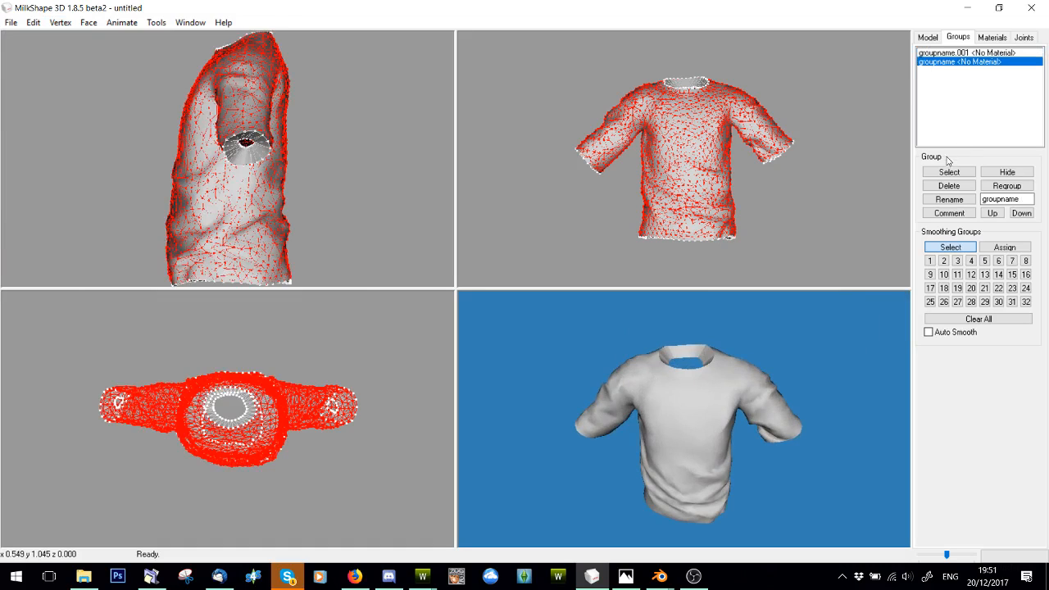
left_click(949, 172)
left_click(950, 53)
left_click(950, 172)
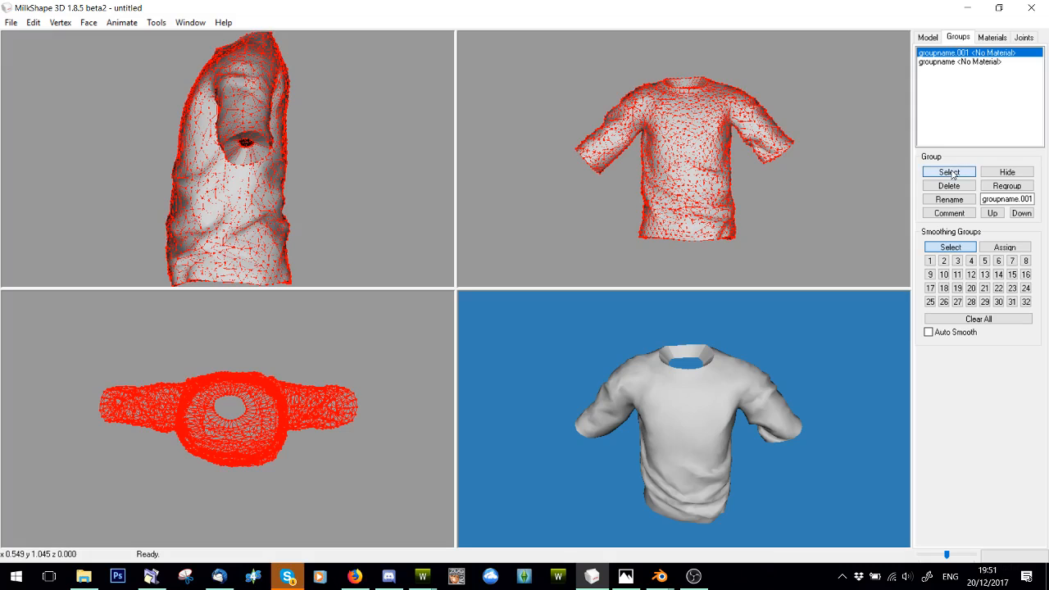
left_click(60, 23)
left_click(50, 232)
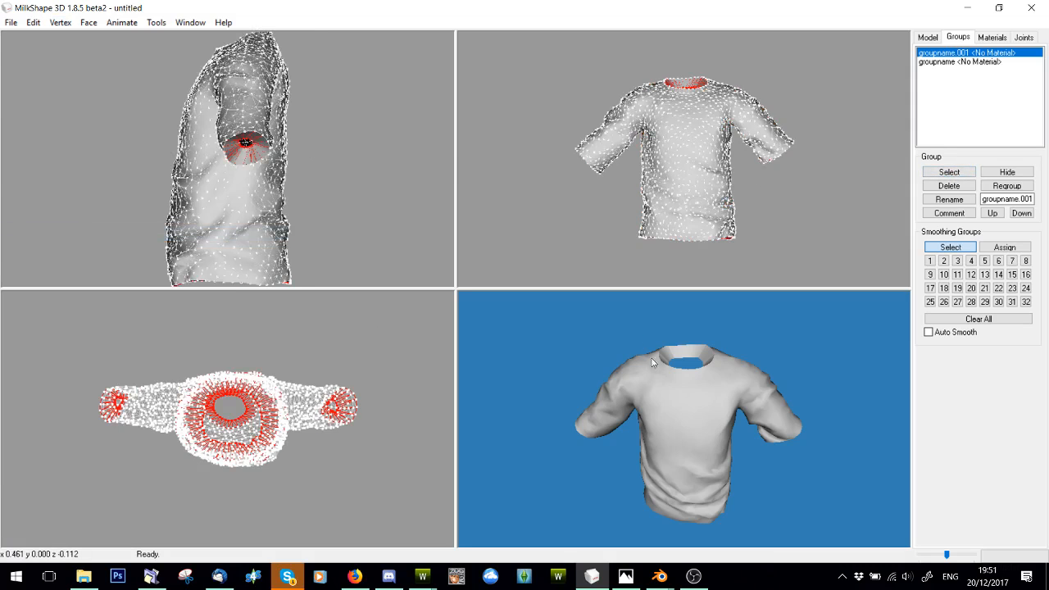
scroll(699, 328, "down", 3)
scroll(699, 327, "up", 2)
left_click_drag(698, 327, 699, 361)
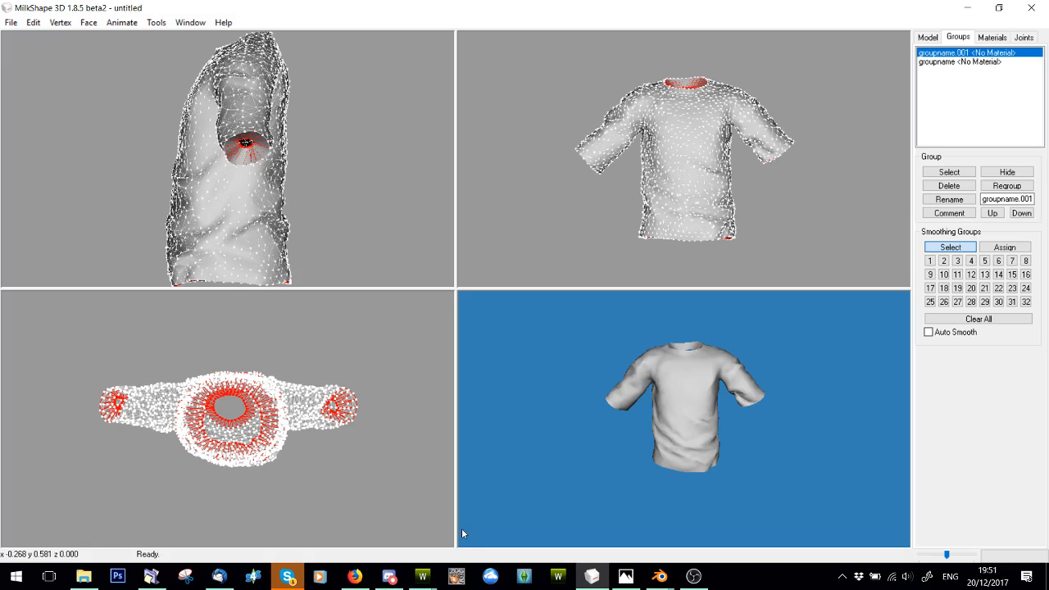
Switch to TSR Workshop, look through the texture maps of amTopShirtMuscle and minimize the window again.
mouse_move(411, 581)
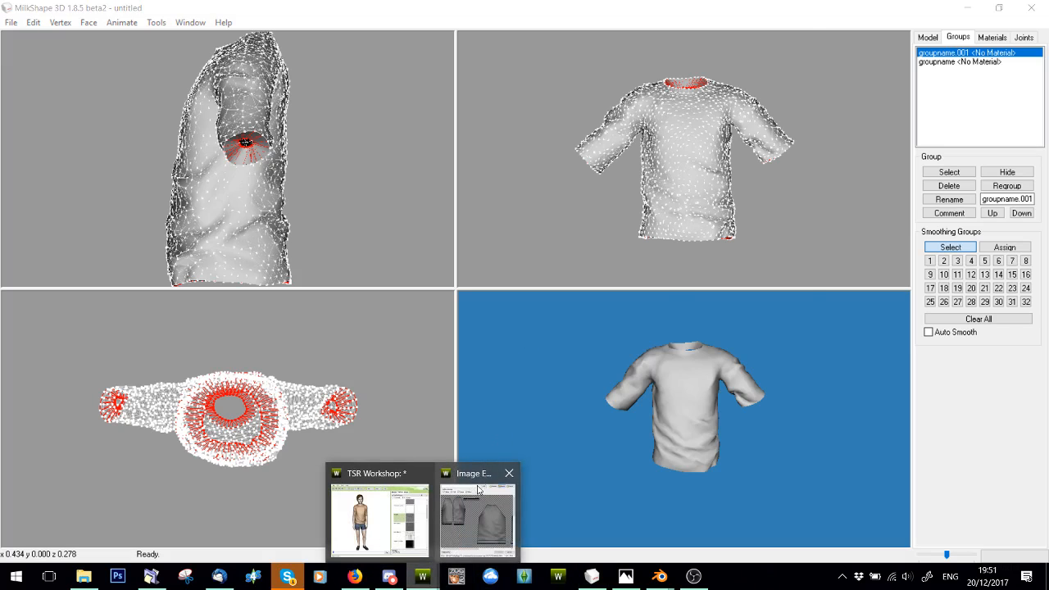
left_click(479, 502)
left_click(674, 88)
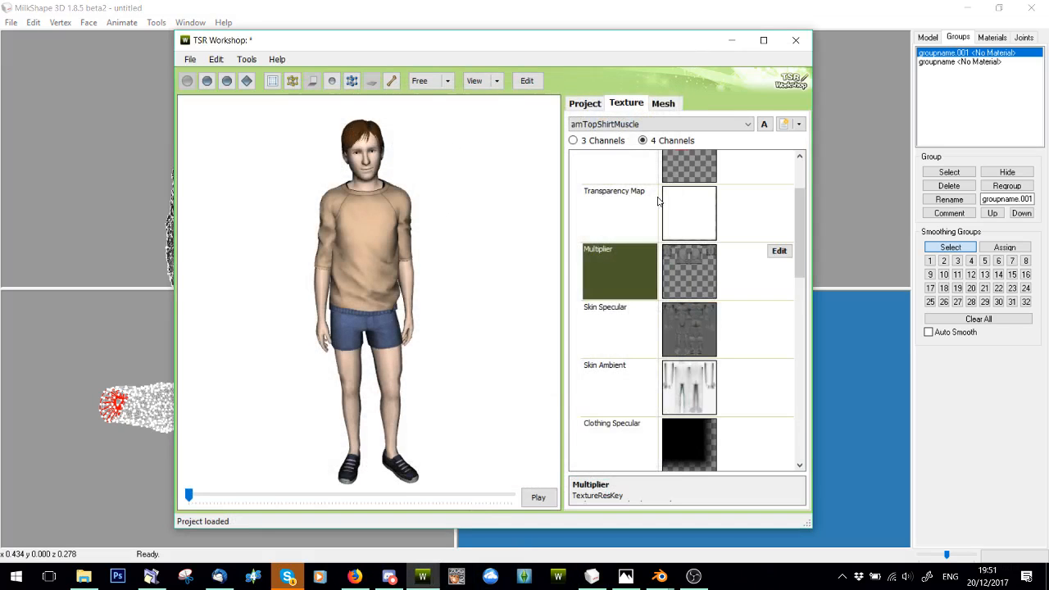
scroll(741, 277, "up", 1)
scroll(749, 325, "down", 2)
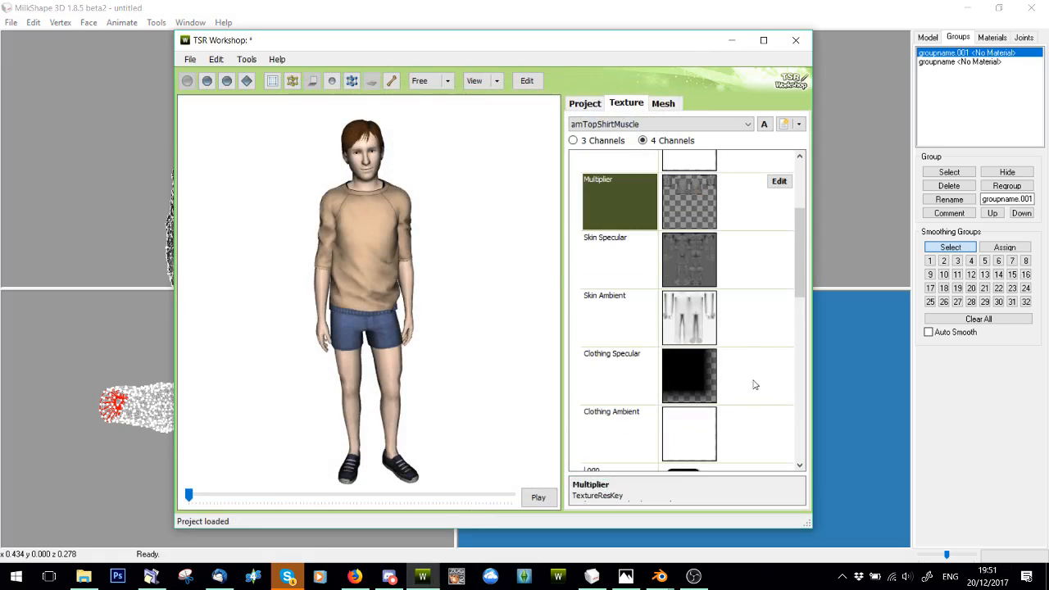
scroll(753, 383, "up", 4)
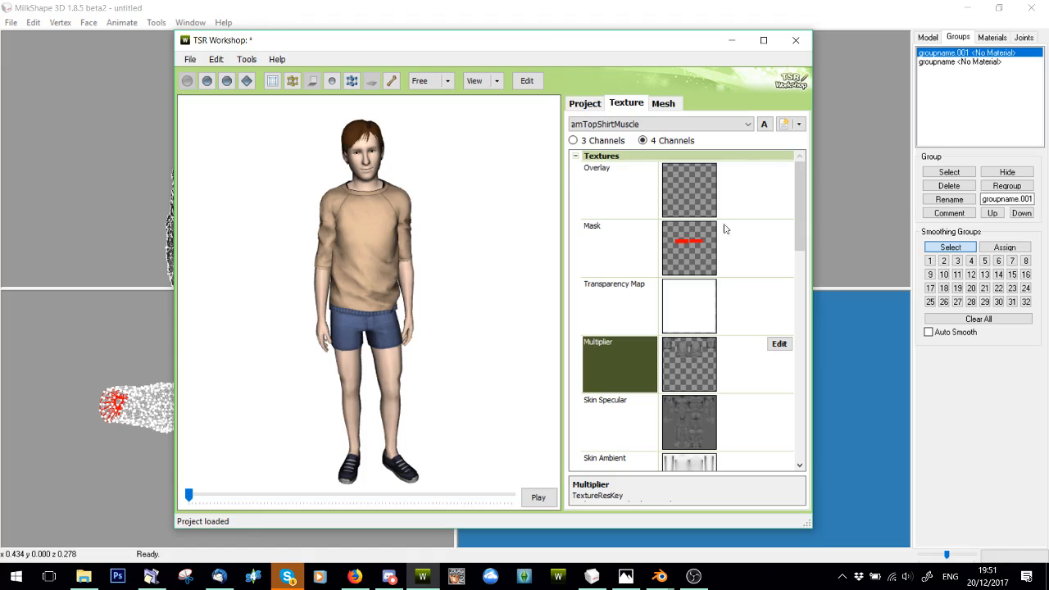
left_click(732, 40)
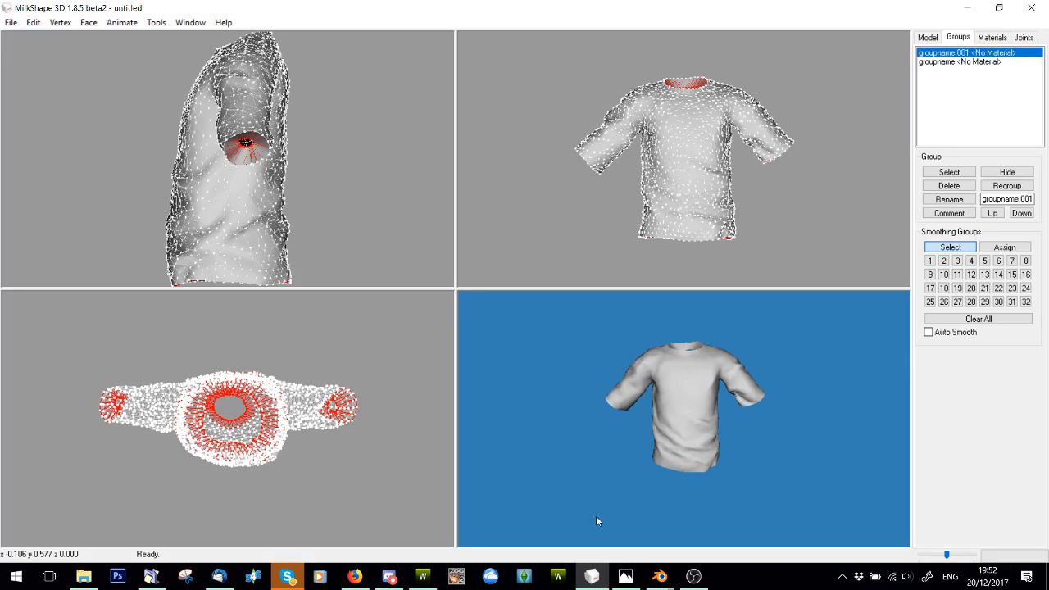
Switch to Blender and import the body mesh CUbodyUV.obj from the General Meshes folder.
mouse_move(659, 576)
left_click(697, 543)
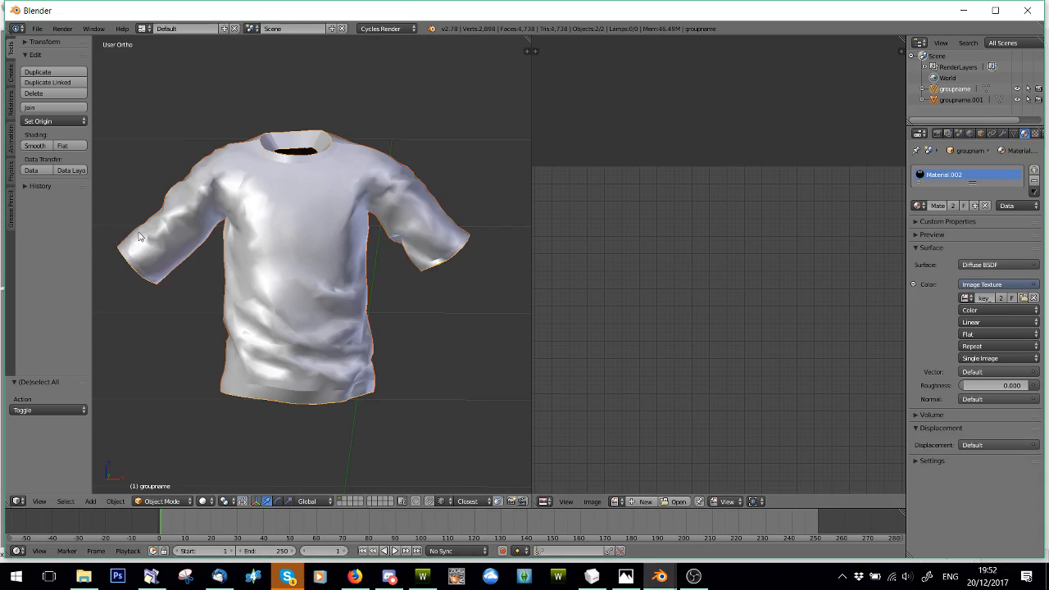
scroll(220, 237, "down", 5)
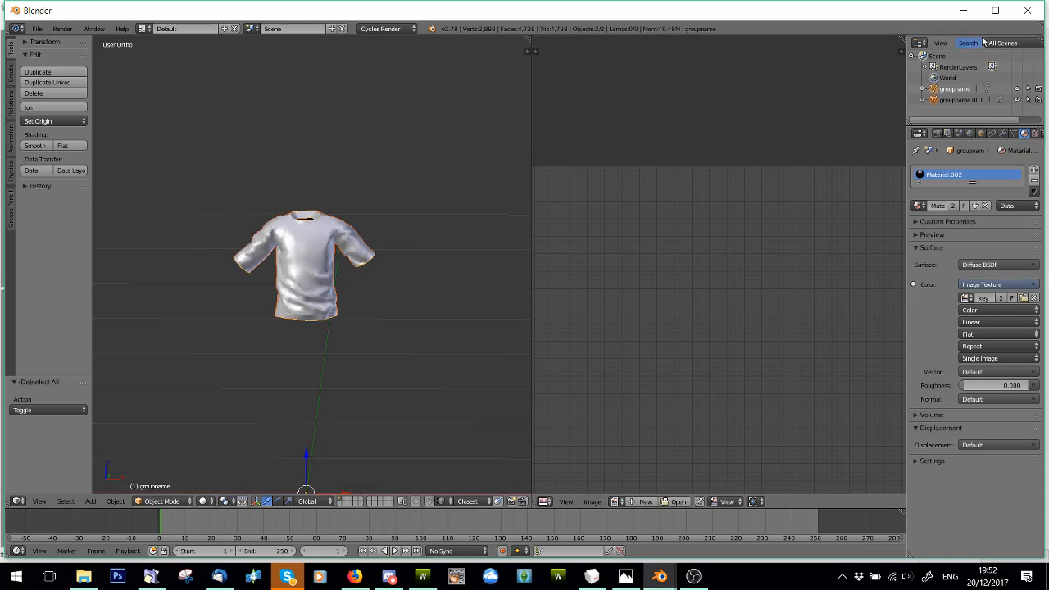
left_click(37, 28)
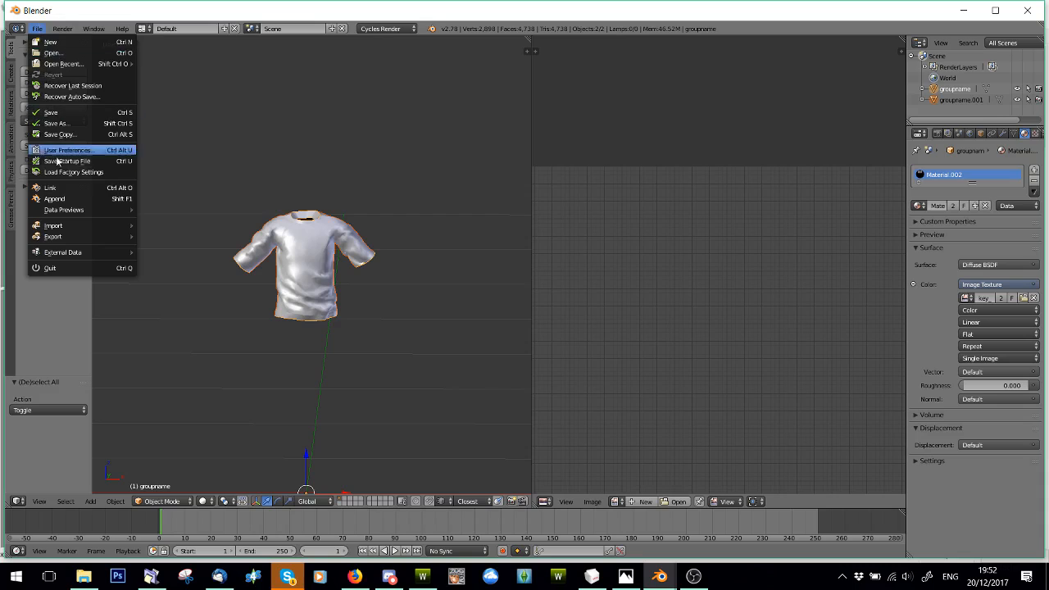
mouse_move(99, 226)
left_click(161, 292)
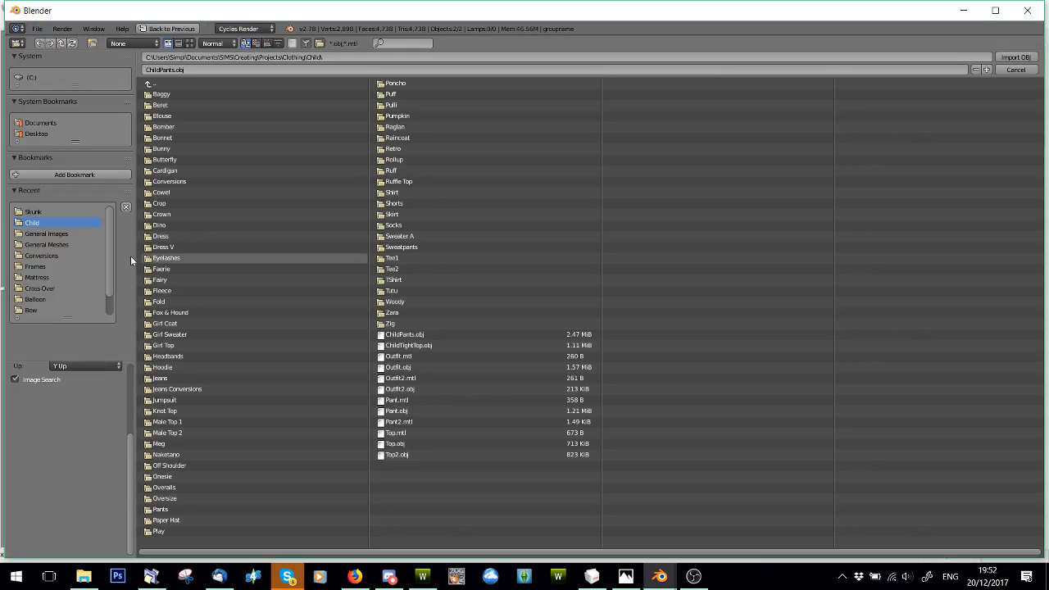
left_click(55, 246)
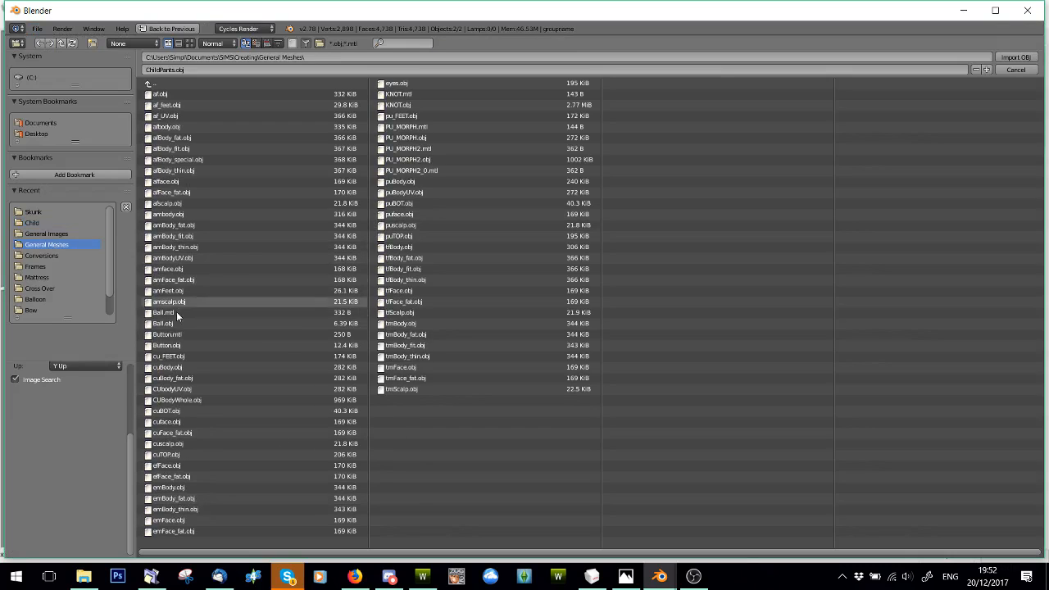
double_click(173, 390)
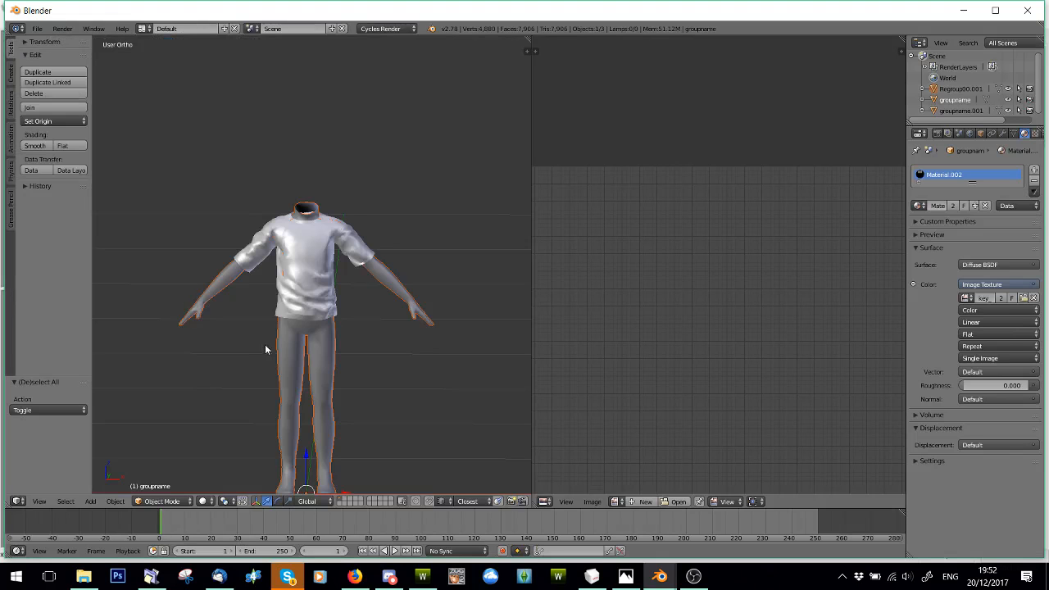
Give the body mesh Regroup00.001 a new material with an Image Texture color, using the first image in the Skunk folder.
scroll(265, 344, "up", 3)
key("a")
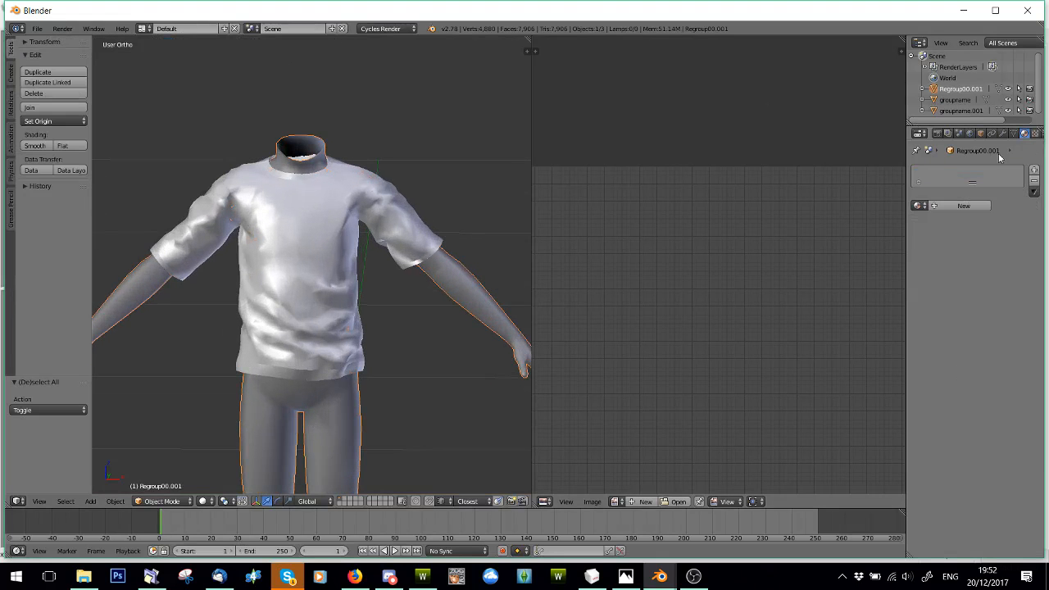
left_click(964, 205)
left_click(1034, 285)
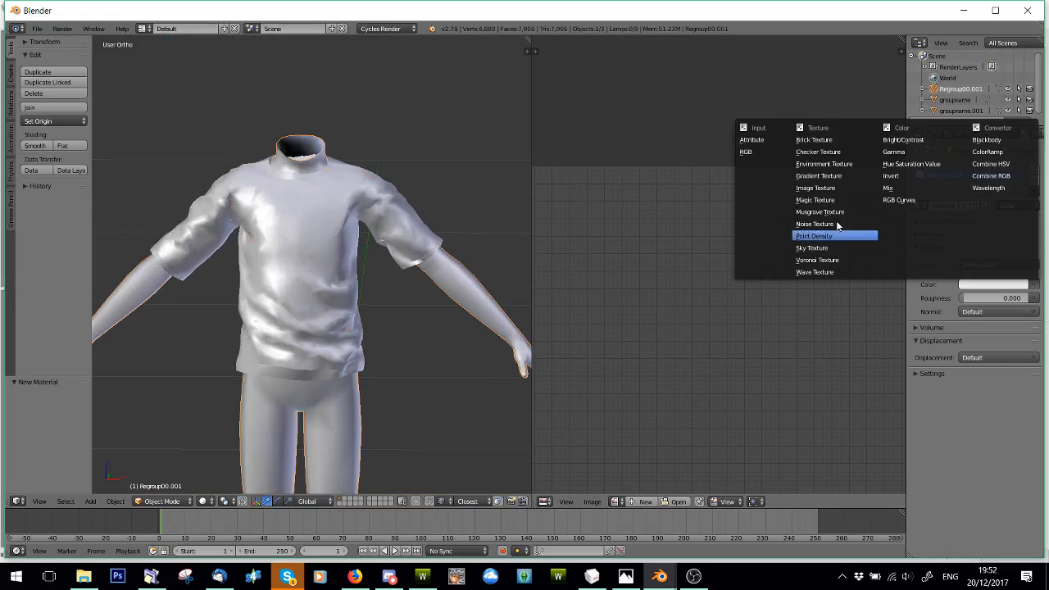
left_click(828, 201)
left_click(1009, 299)
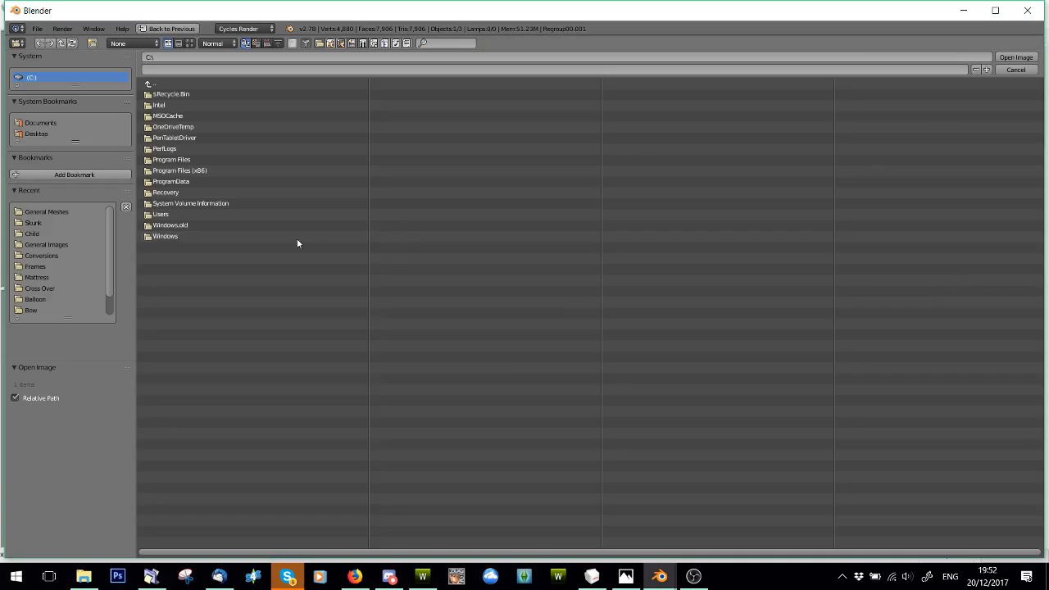
left_click(33, 223)
double_click(178, 95)
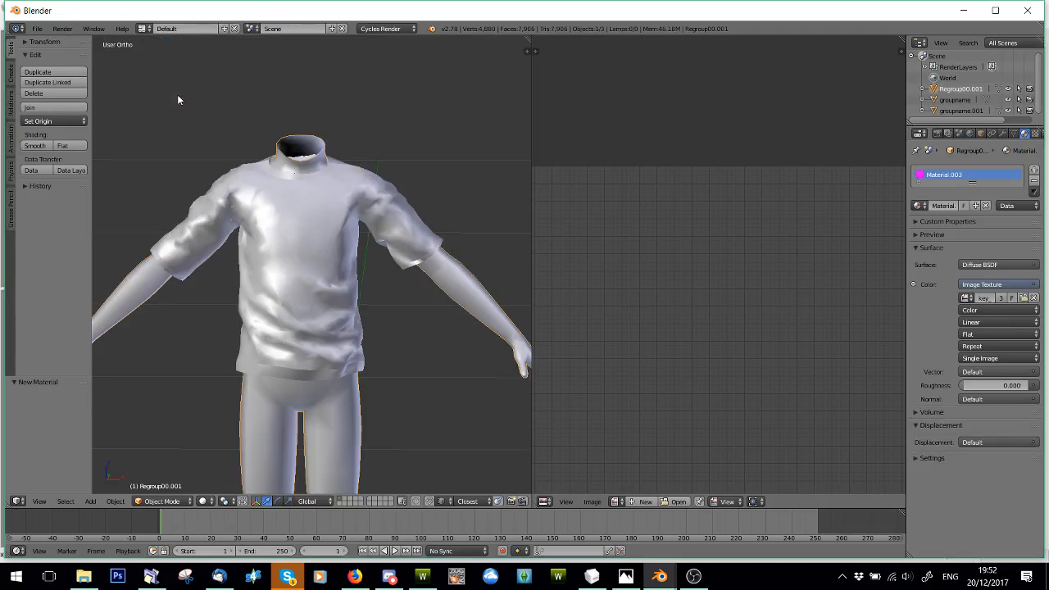
Display the textured materials in the 3D viewport and hide the outer shirt groupname.001.
left_click(201, 499)
left_click(227, 444)
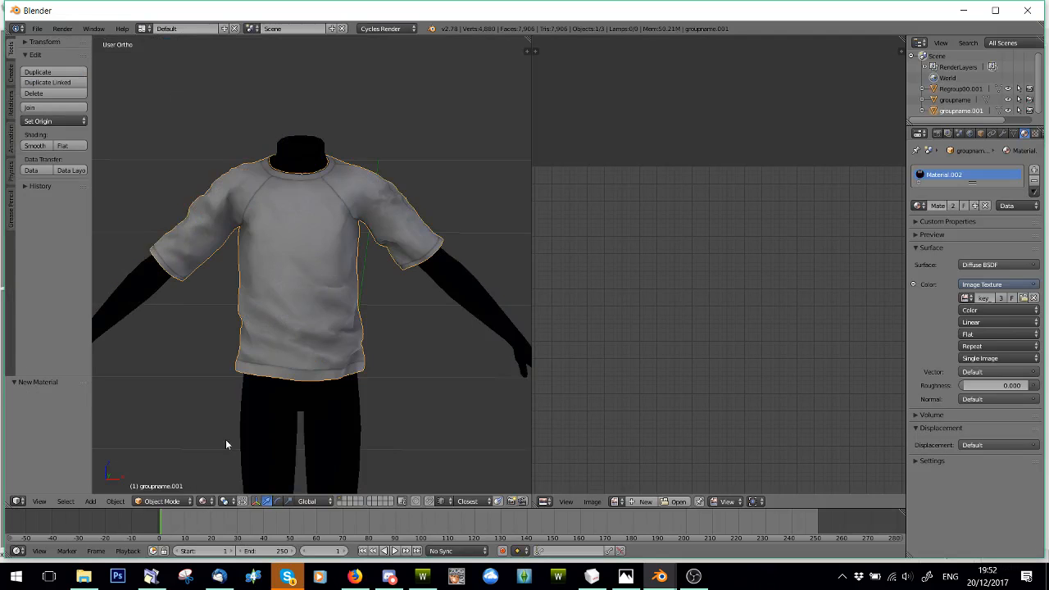
left_click(1008, 112)
Examine the texture on the body's torso and sleeves, and show the outer shirt groupname.001 again.
scroll(309, 342, "up", 2)
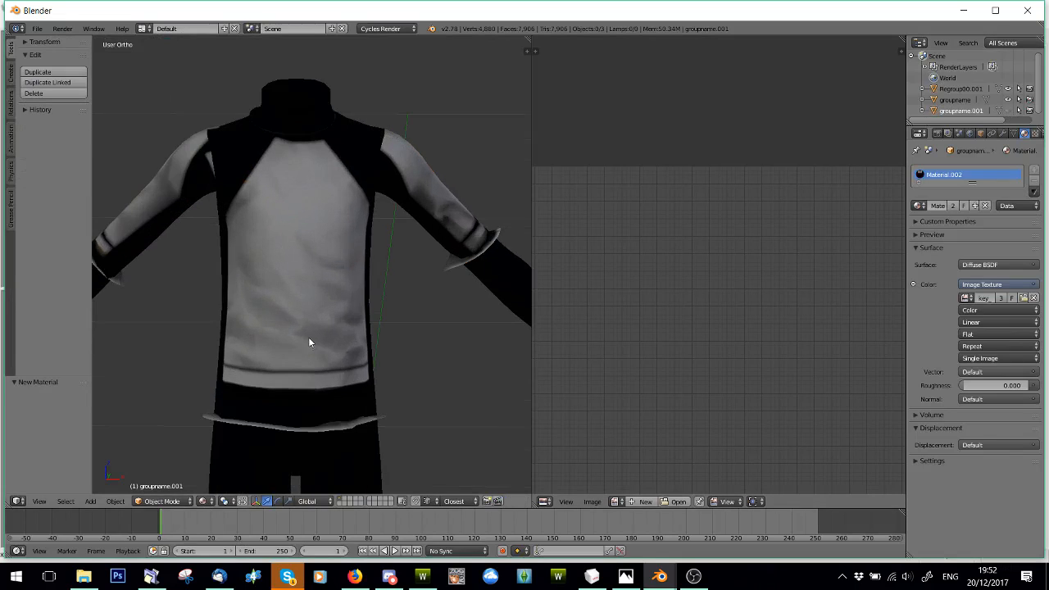
scroll(477, 258, "up", 2)
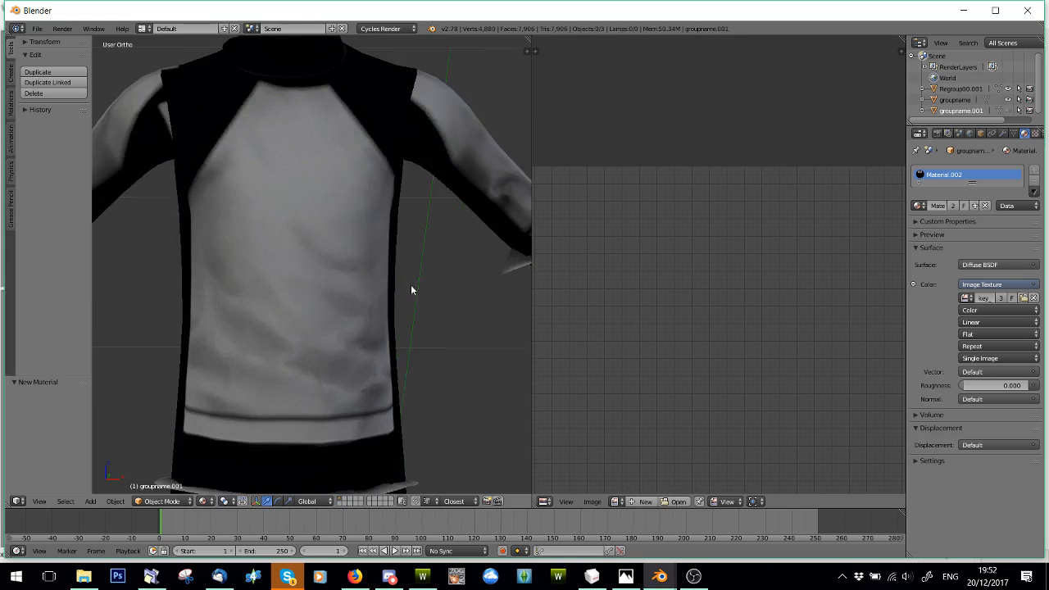
middle_click_drag(410, 285, 258, 355, "shift")
scroll(328, 375, "up", 5)
scroll(433, 377, "down", 5)
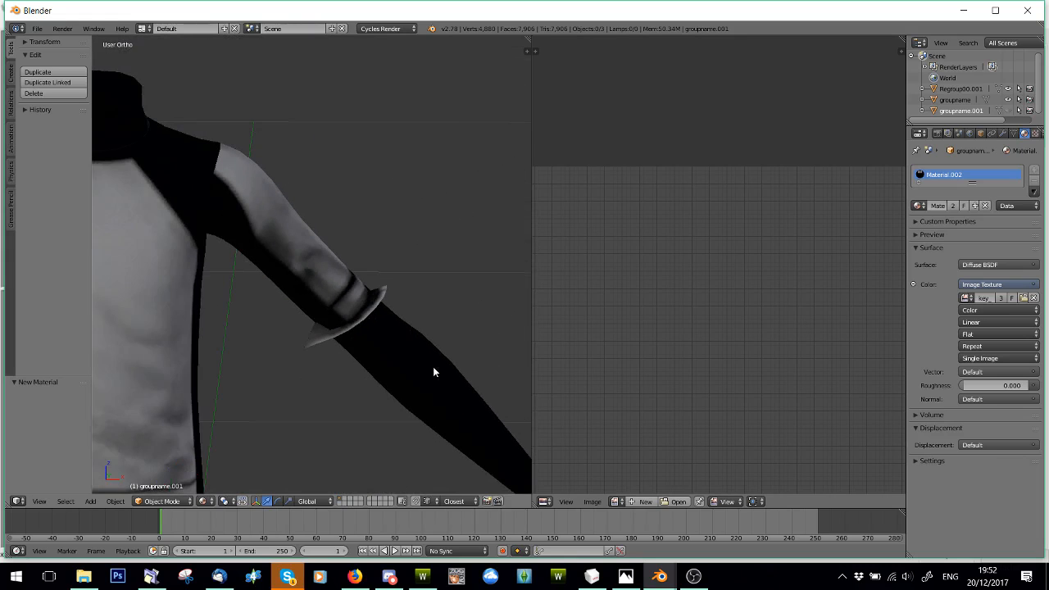
scroll(216, 399, "down", 4)
middle_click_drag(206, 374, 340, 337, "shift")
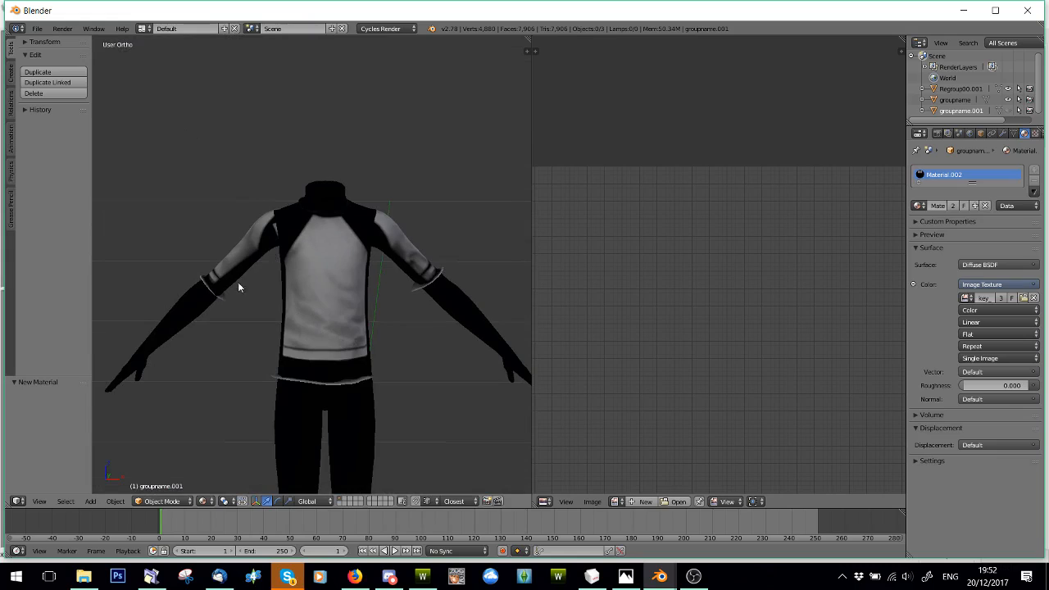
scroll(221, 336, "up", 2)
scroll(215, 356, "down", 2)
left_click(1009, 110)
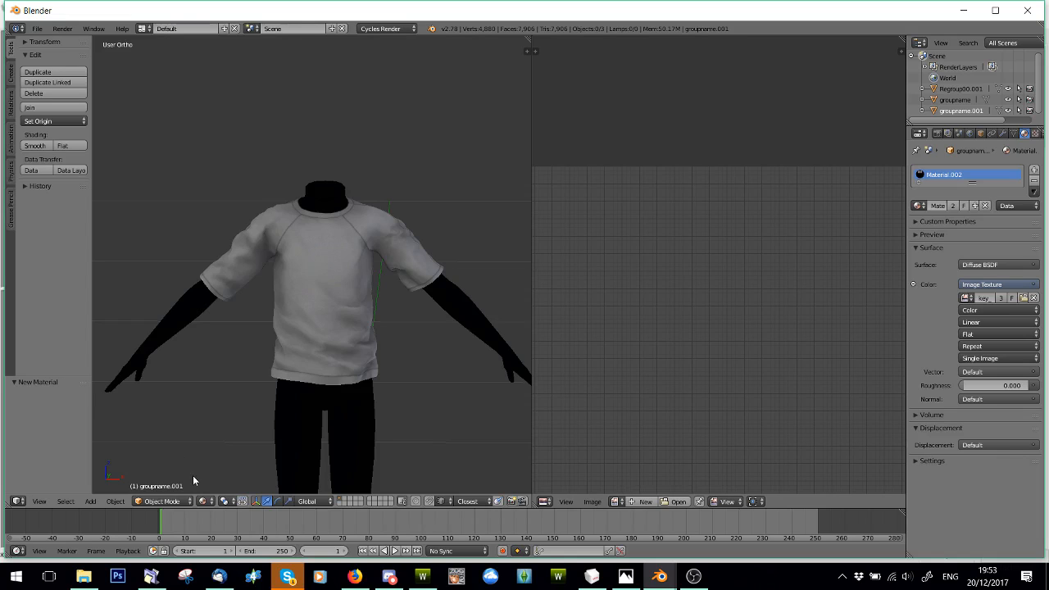
Put the outer shirt groupname.001 into Edit Mode and widen the 3D view beside the UV editor.
scroll(339, 402, "up", 2)
right_click(309, 329)
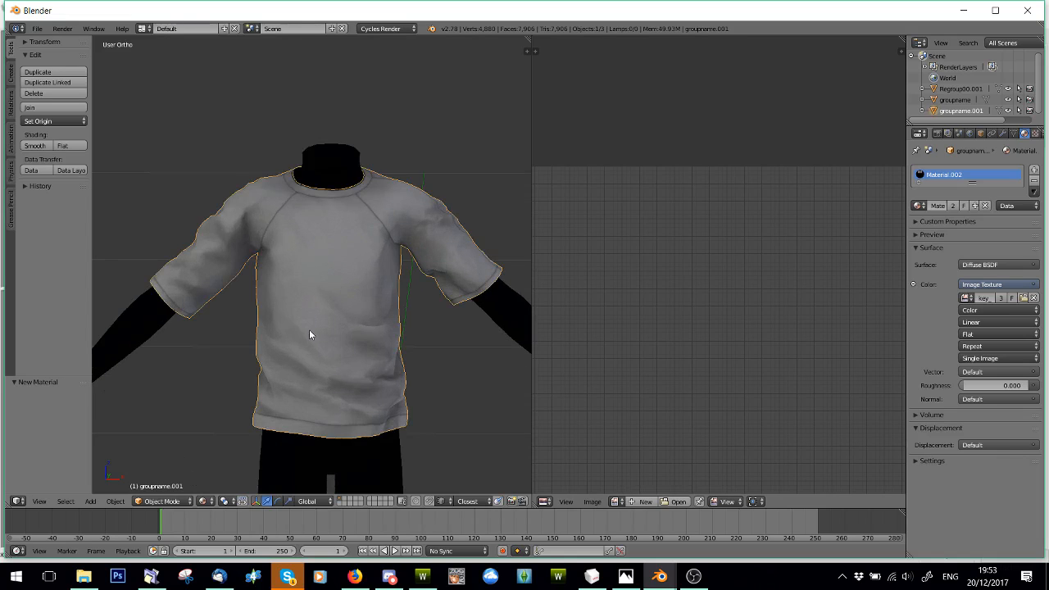
left_click(162, 500)
left_click(158, 478)
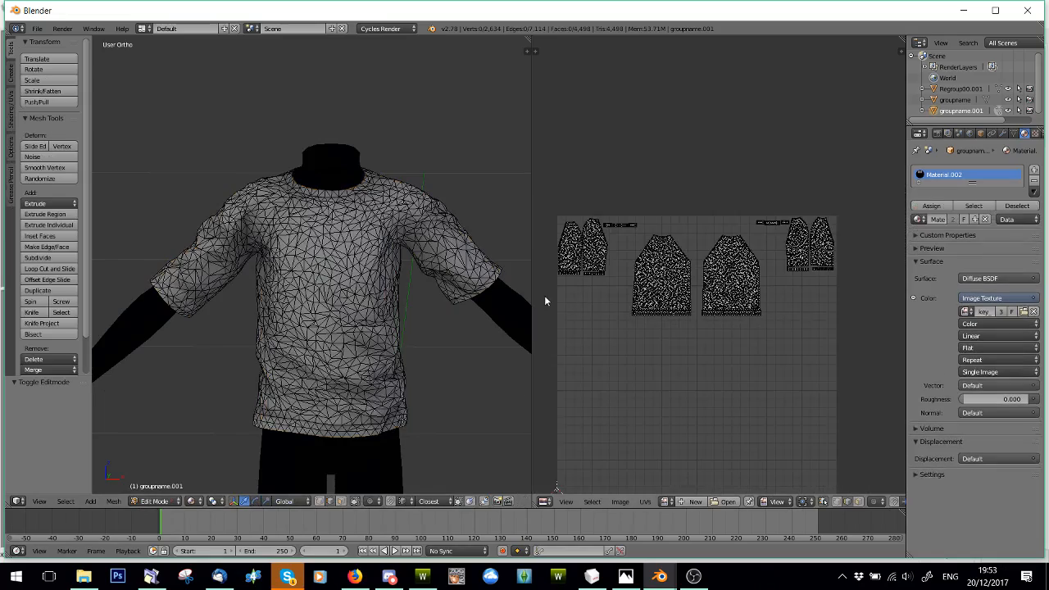
left_click_drag(530, 298, 259, 301)
scroll(393, 345, "up", 2)
middle_click_drag(393, 344, 558, 279)
left_click_drag(260, 323, 647, 322)
scroll(271, 337, "down", 2)
scroll(279, 298, "up", 2)
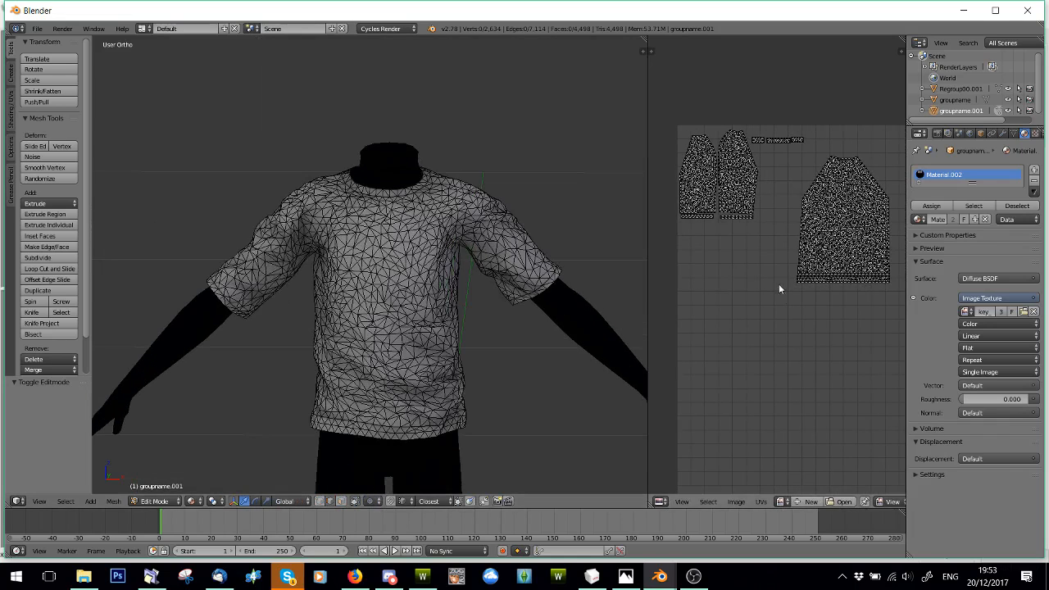
Box-select the lower part of the first two sleeve islands in the UV layout.
middle_click_drag(732, 211, 772, 276)
key("b")
left_click_drag(714, 241, 817, 305)
key("b")
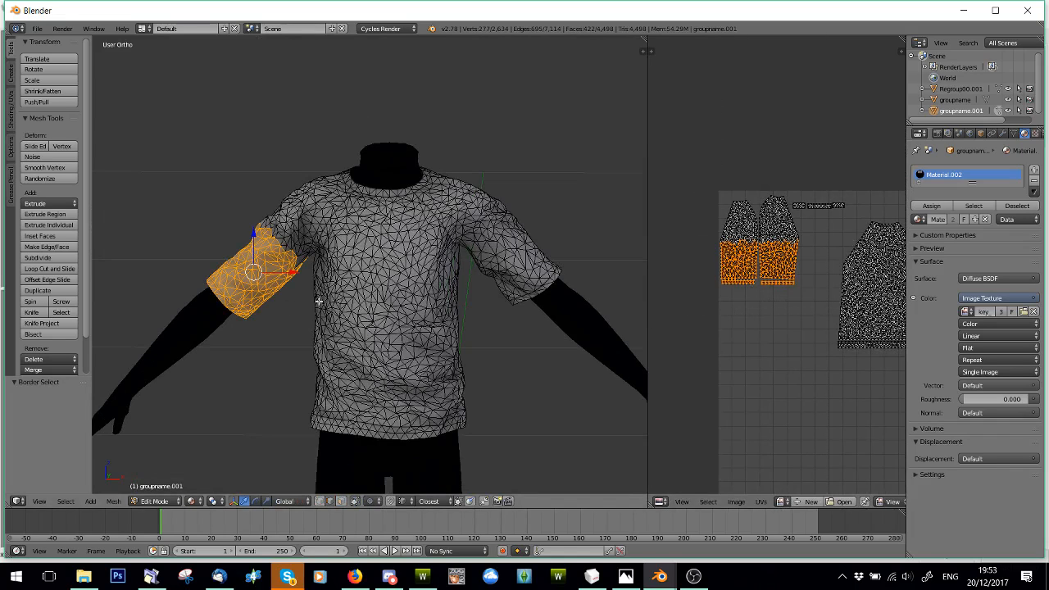
Shorten the selected sleeve part by rotating it -45°, scaling it down along Z and rotating it back 45°.
type("r-45")
key("Return")
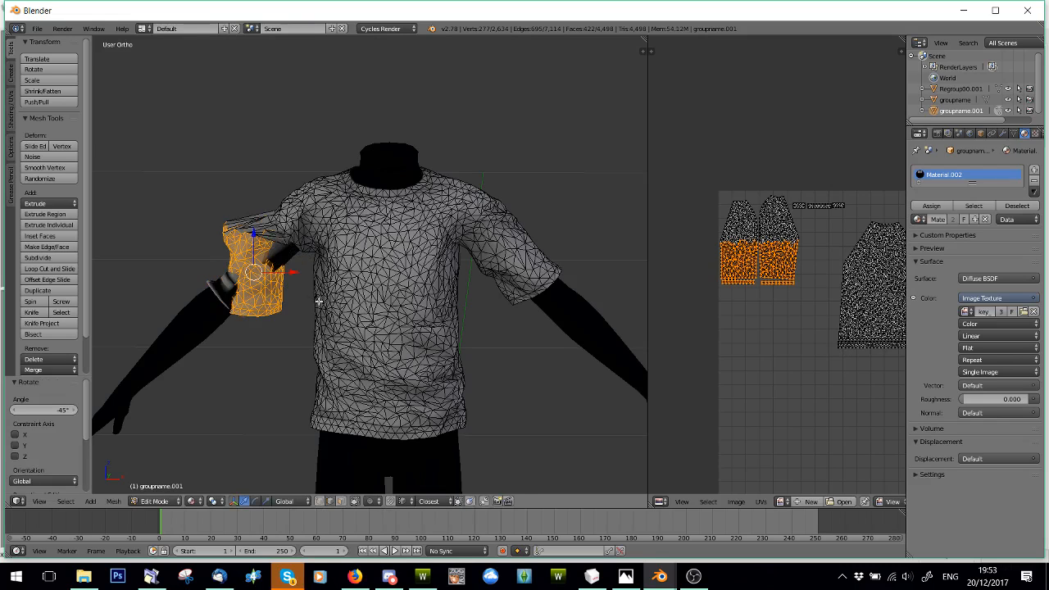
key("s")
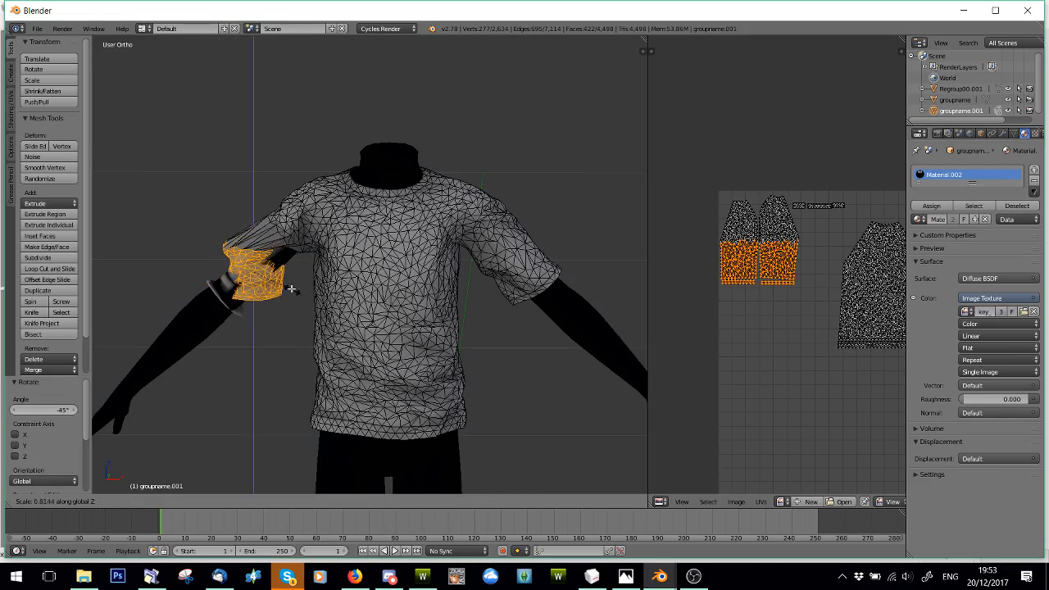
left_click(285, 285)
type("r45")
key("Return")
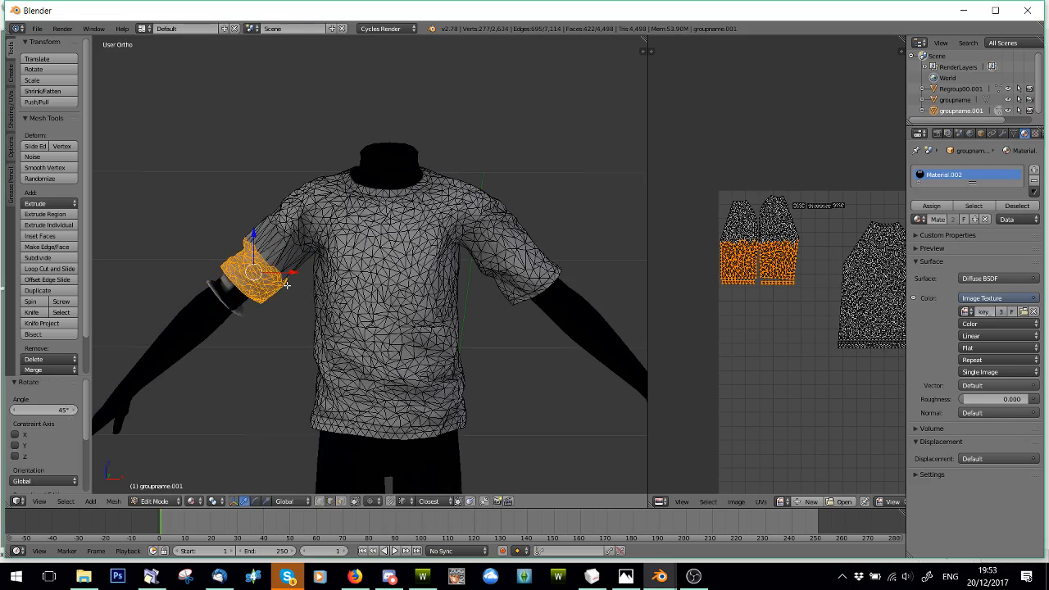
Move the shortened sleeve part up the arm toward the shoulder and deselect everything.
key("g")
left_click(268, 275)
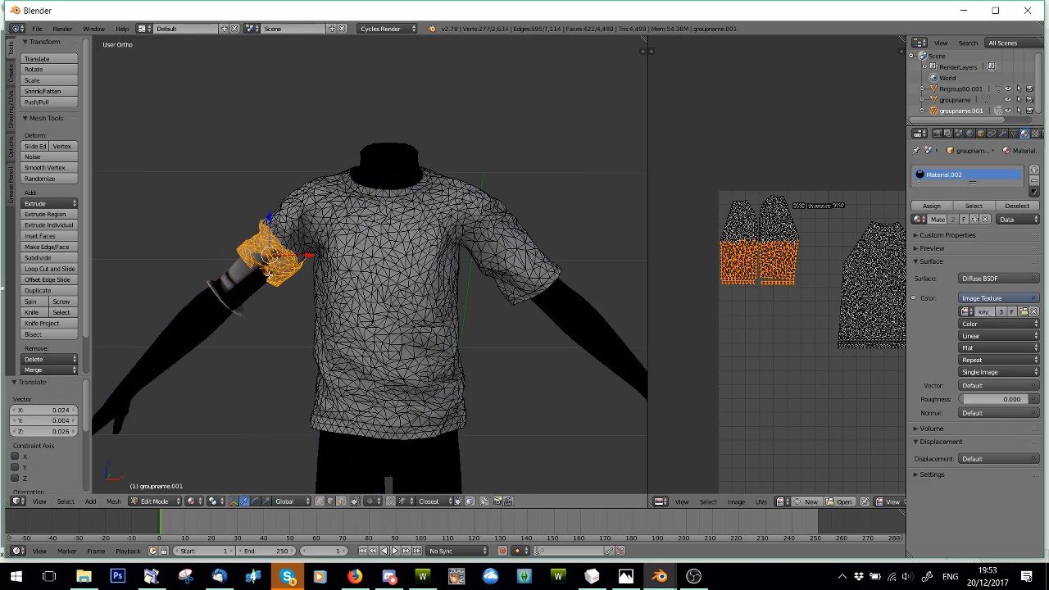
middle_click_drag(296, 300, 263, 324)
key("g")
left_click(375, 303)
key("a")
Check the shortened sleeve against the texture on the arm and return to Object Mode.
scroll(263, 323, "up", 5)
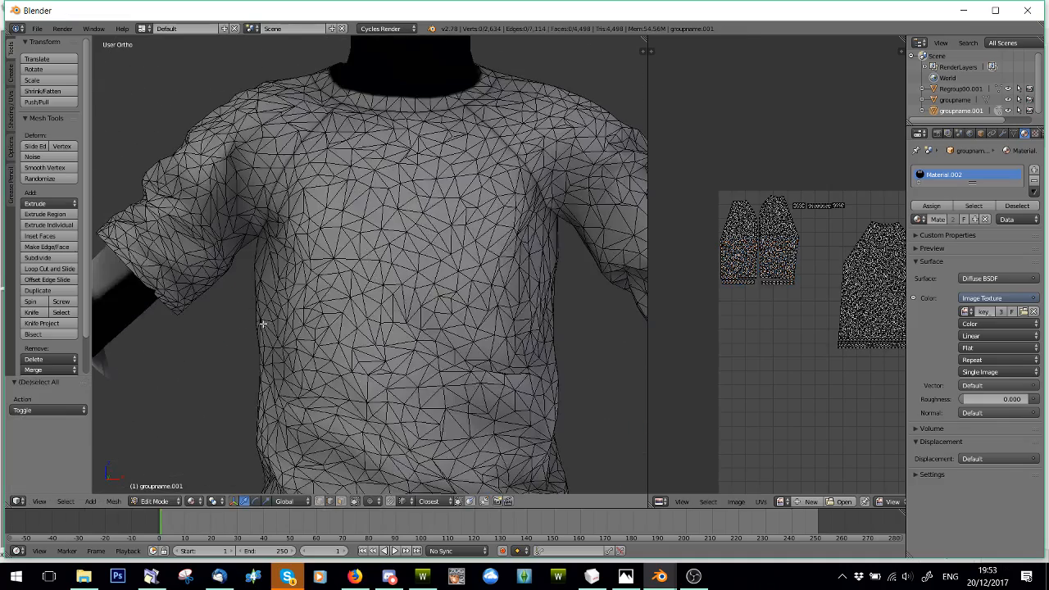
middle_click_drag(197, 318, 346, 330, "shift")
middle_click_drag(223, 305, 246, 350)
scroll(267, 346, "down", 5)
middle_click_drag(303, 330, 315, 331)
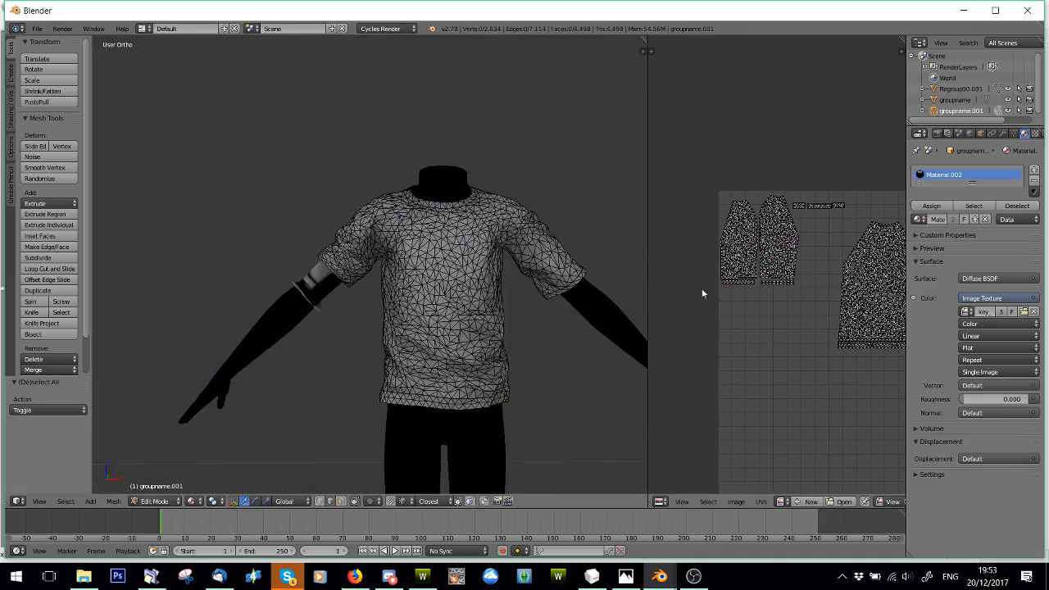
scroll(171, 486, "down", 3)
left_click(156, 501)
left_click(167, 485)
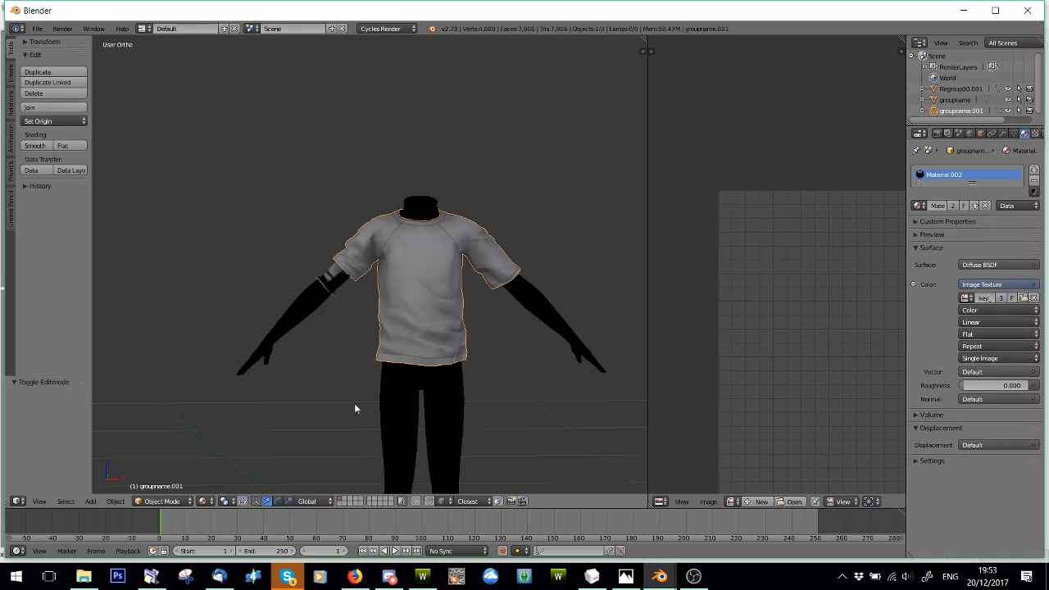
Switch the render engine to Blender Render and remove the material slot from the body mesh Regroup00.001.
left_click(385, 28)
left_click(379, 66)
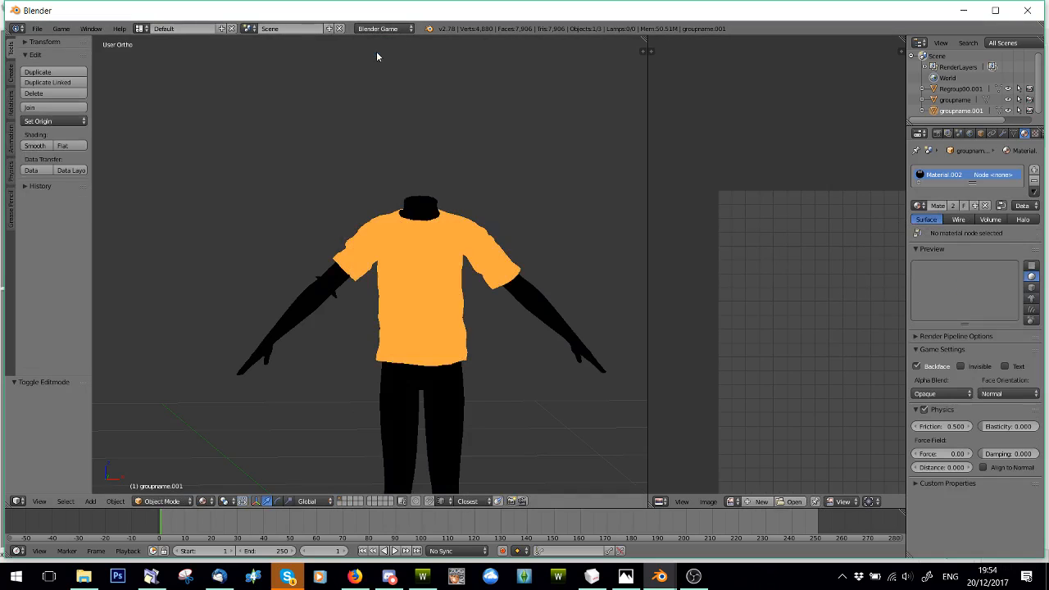
left_click(377, 28)
left_click(370, 41)
right_click(432, 399)
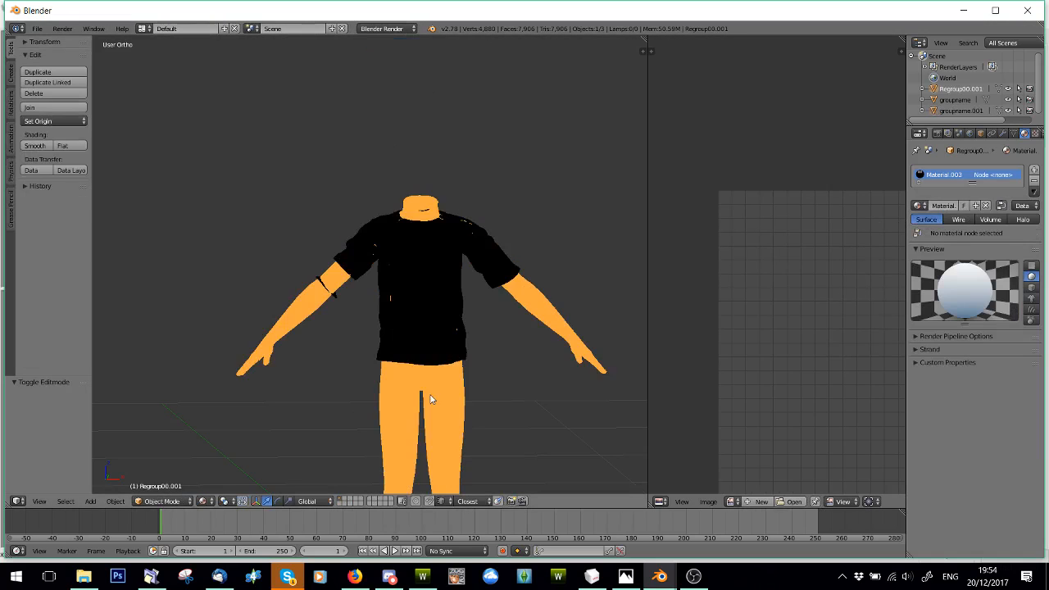
left_click(1033, 180)
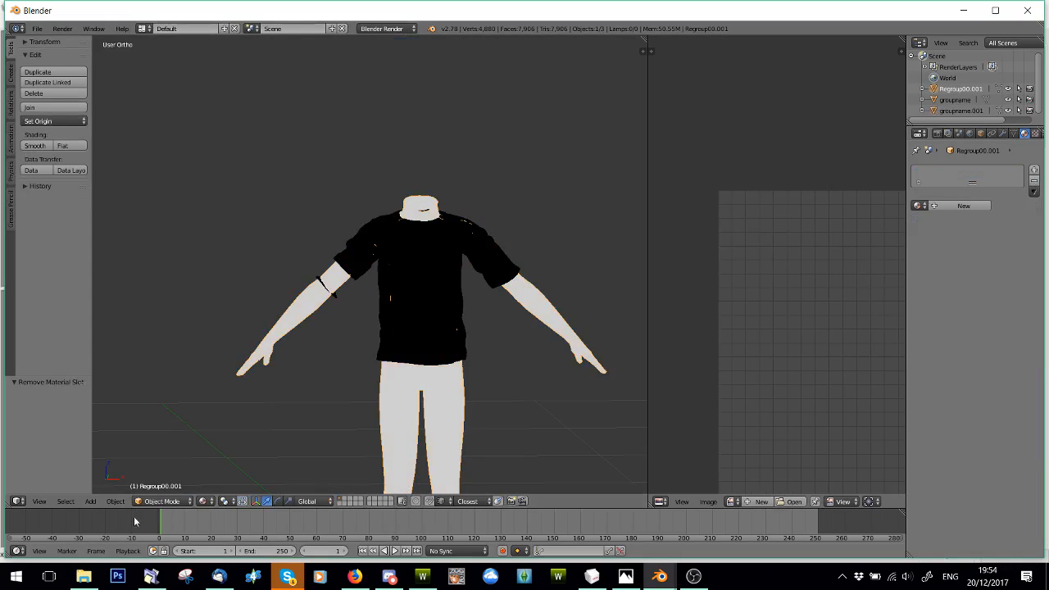
Enter Edit Mode on the body mesh with everything selected and enlarge the UV editor to show its full layout.
left_click(162, 500)
left_click(154, 487)
left_click(162, 500)
left_click(156, 469)
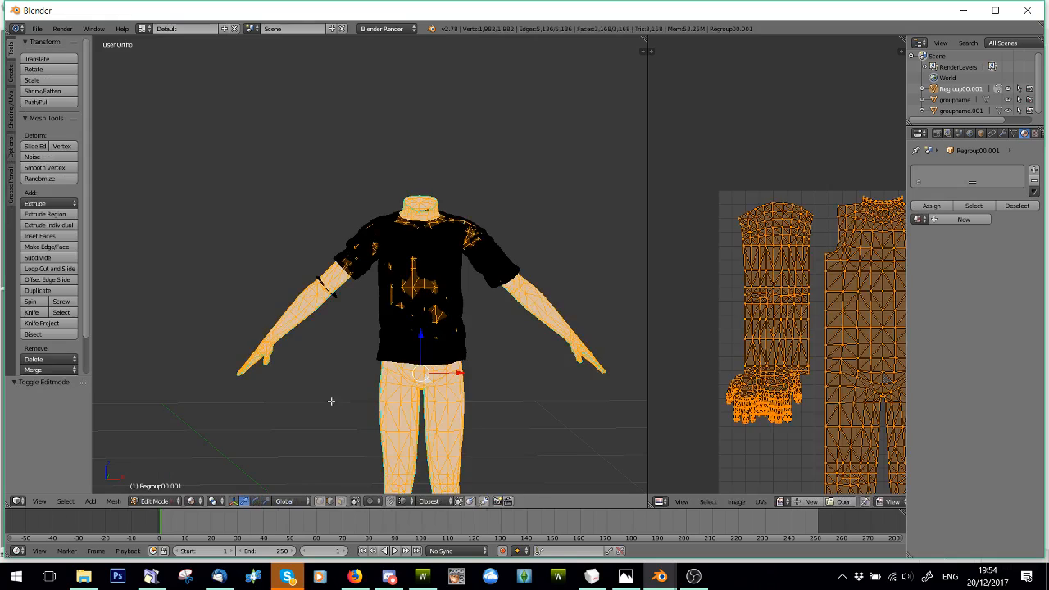
key("a")
key("a")
left_click_drag(646, 336, 310, 336)
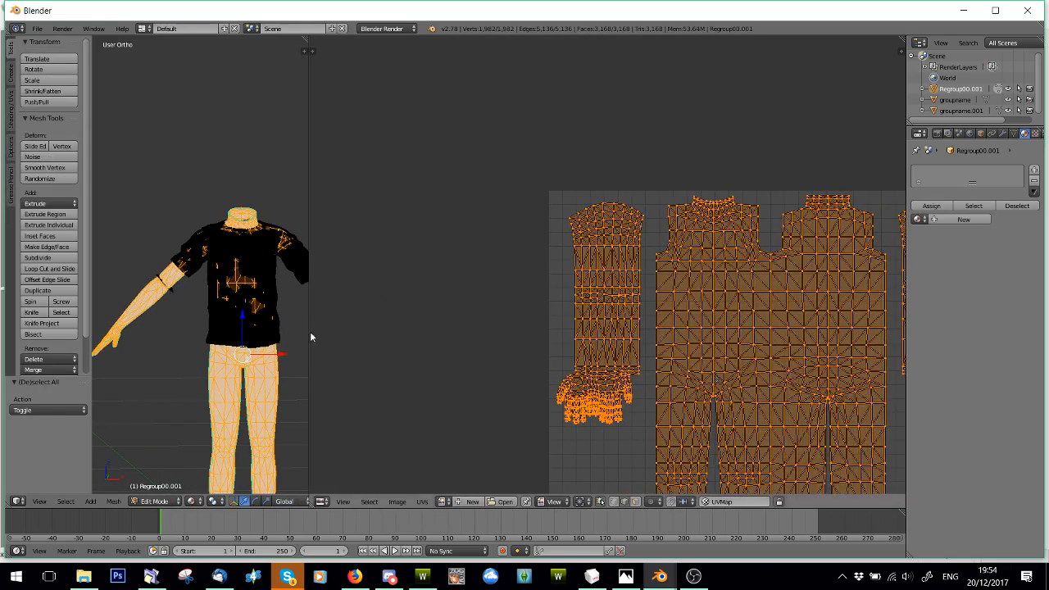
scroll(639, 330, "down", 5)
middle_click_drag(644, 331, 558, 332)
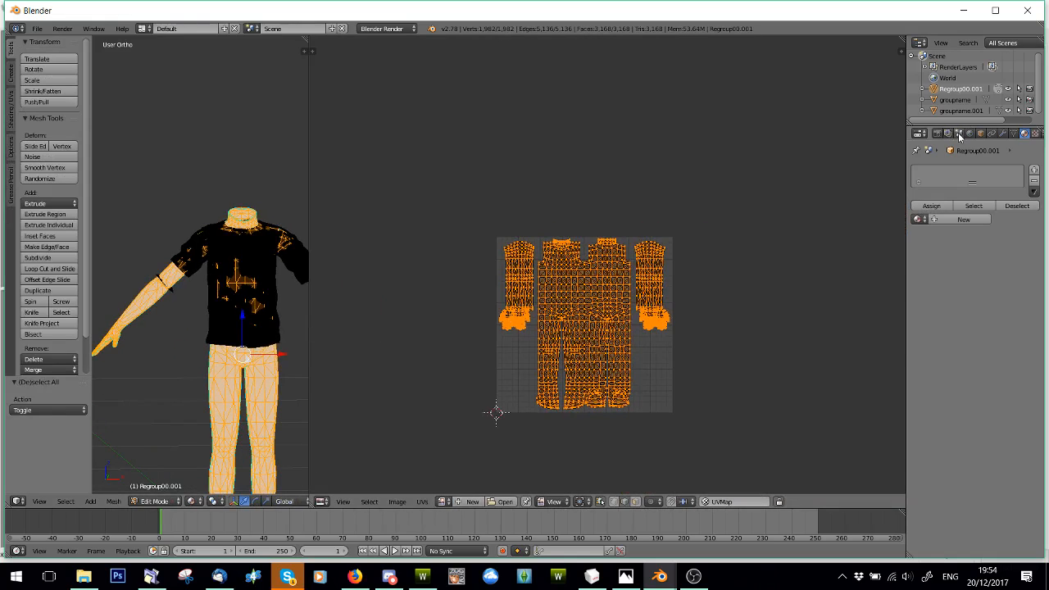
Set the bake mode to Ambient Occlusion and try to bake the body mesh.
left_click(937, 133)
scroll(940, 495, "down", 1)
left_click(926, 536)
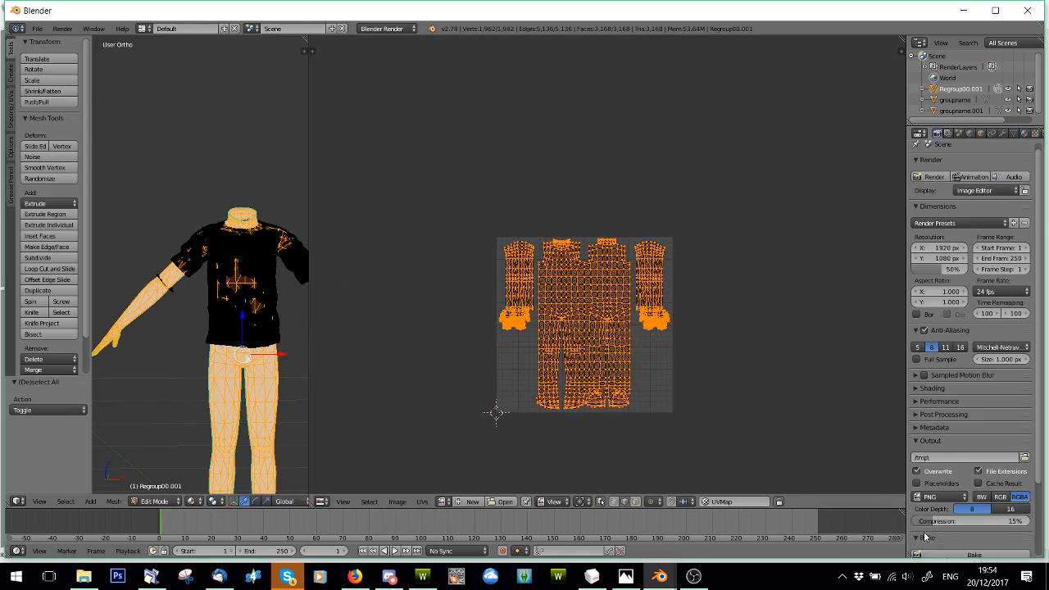
scroll(926, 537, "down", 3)
left_click(992, 479)
left_click(983, 464)
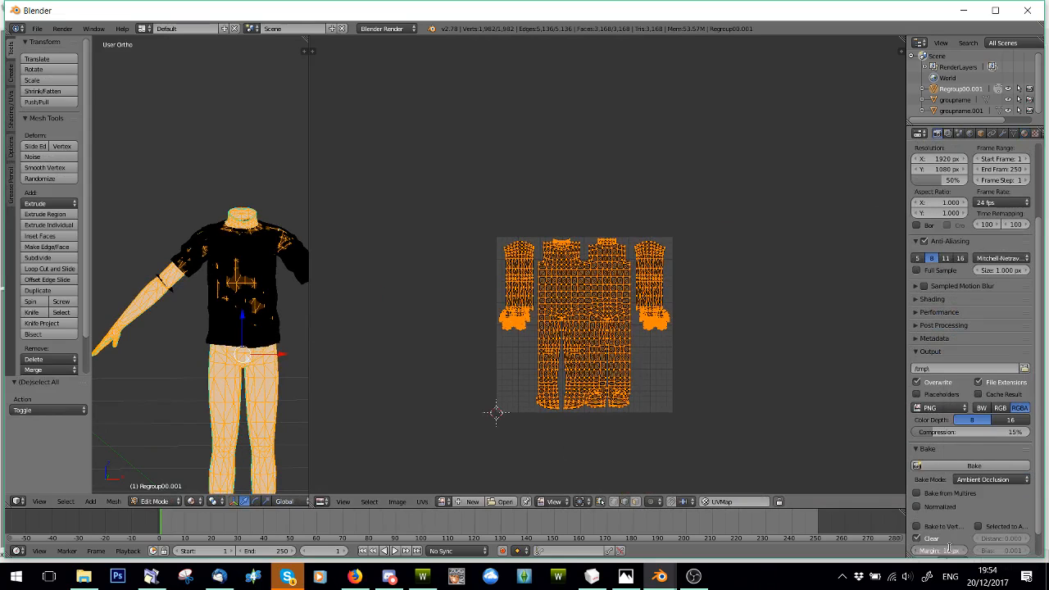
left_click(973, 465)
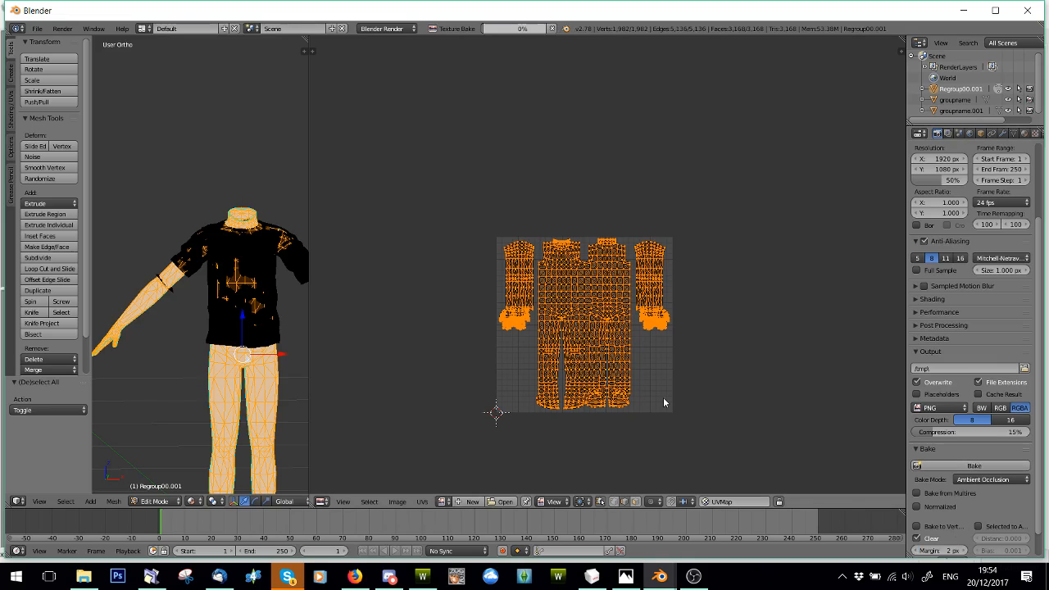
Create a blank 1024 x 1024 px image named Untitled for the body UVs and bake the ambient occlusion into it.
left_click(472, 502)
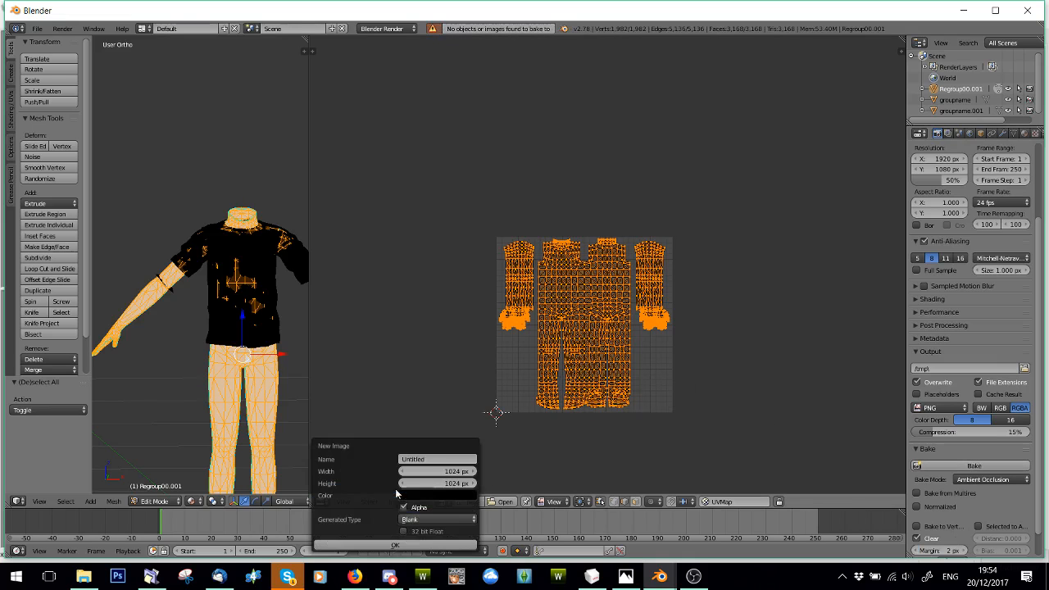
left_click(409, 545)
left_click(979, 465)
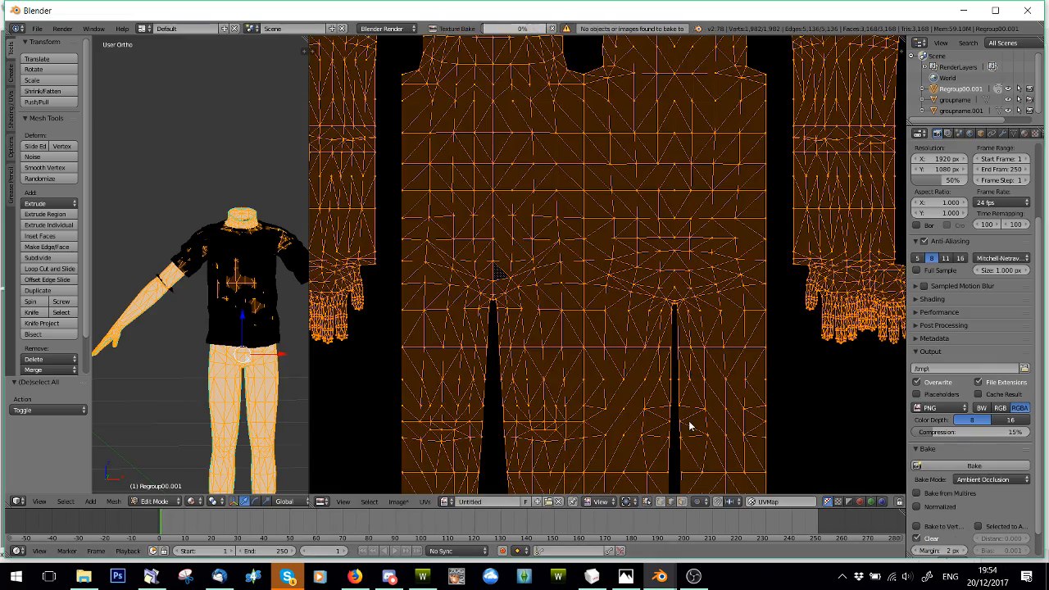
scroll(574, 344, "down", 4)
middle_click_drag(561, 330, 607, 371)
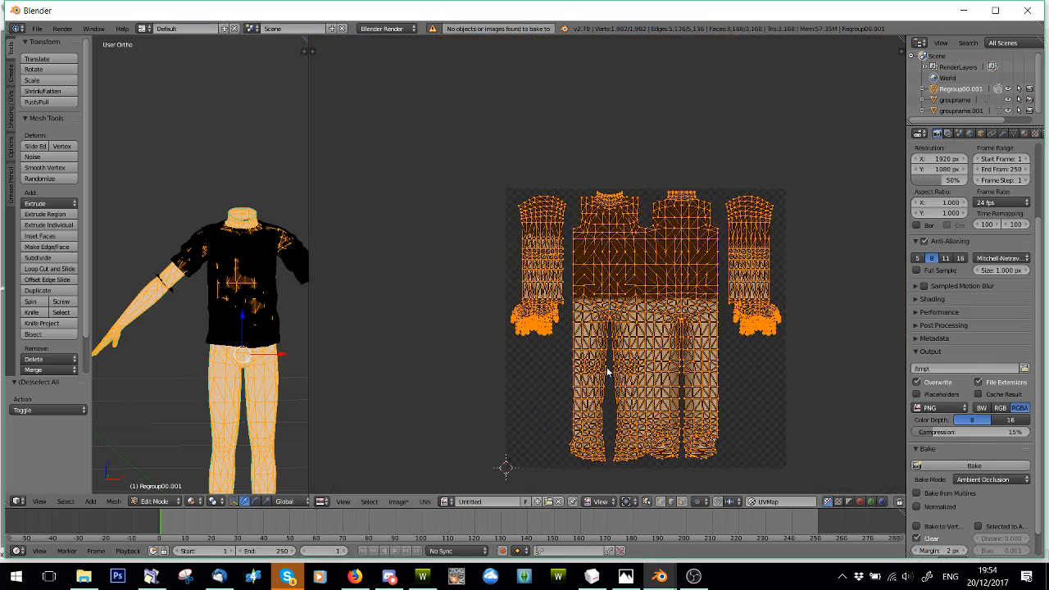
scroll(535, 303, "up", 5)
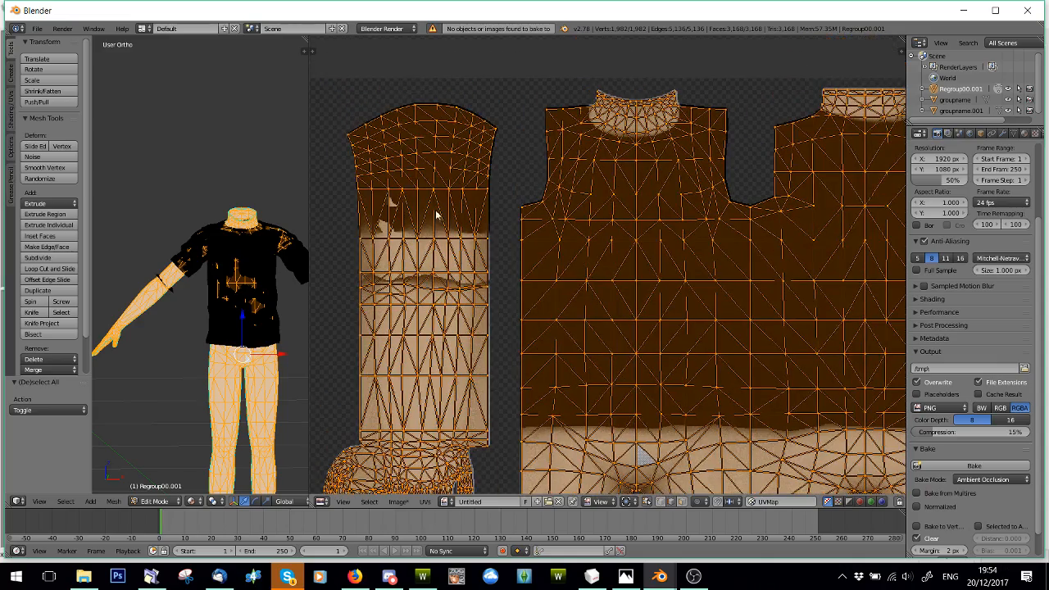
scroll(426, 215, "up", 3)
middle_click_drag(415, 216, 671, 215)
Return to Object Mode, select the T-shirt groupname.001 and enter Edit Mode on it.
left_click(153, 500)
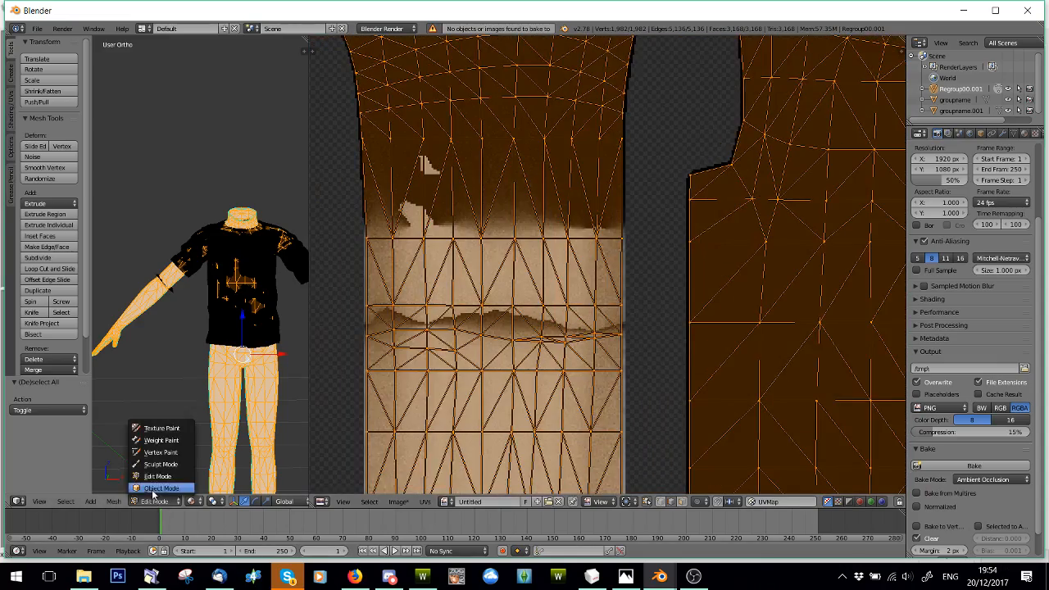
left_click(156, 488)
right_click(246, 245)
left_click(157, 501)
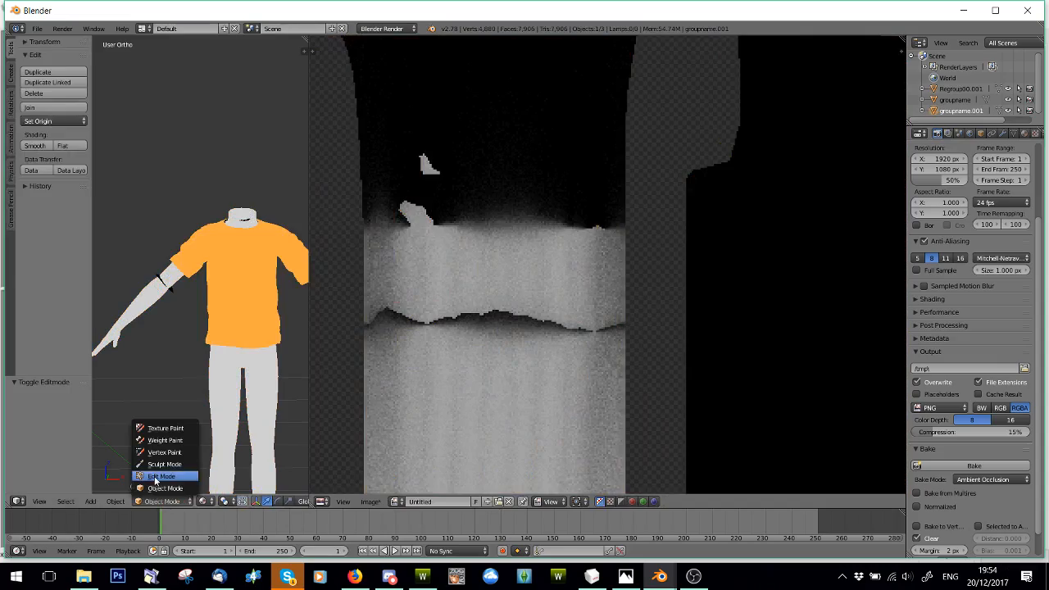
left_click(161, 476)
Box-select the UV islands of the T-shirt sleeve that overlap the baked upper arm.
scroll(504, 293, "down", 3)
scroll(508, 271, "up", 3)
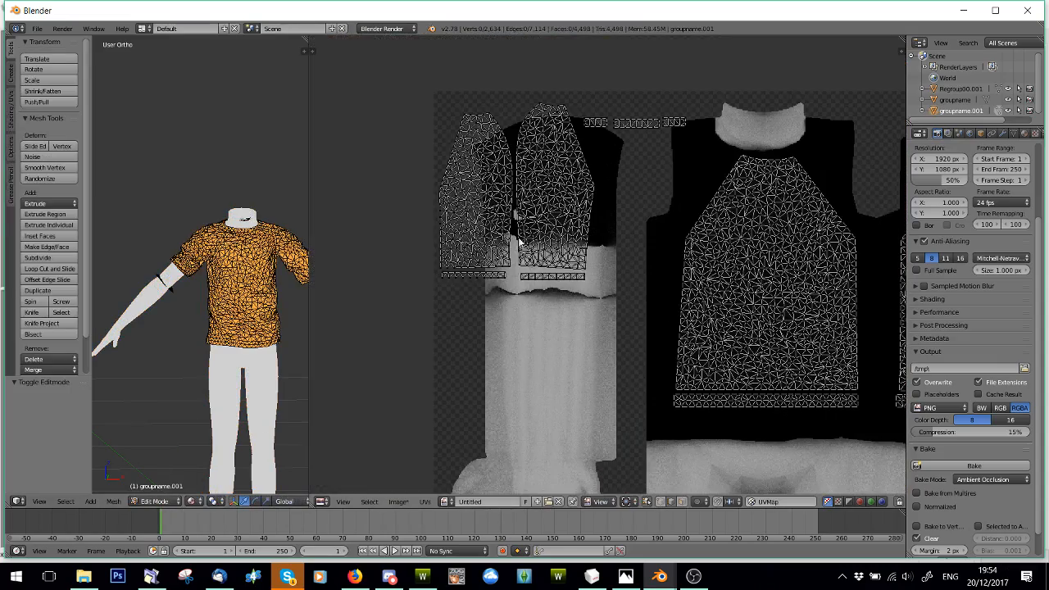
middle_click_drag(518, 241, 562, 286)
scroll(562, 286, "up", 1)
key("b")
left_click_drag(414, 119, 631, 397)
key("b")
key("Escape")
Show the baked Untitled image behind the shirt UVs and extend the box selection to the rest of the sleeve islands.
scroll(616, 381, "down", 5)
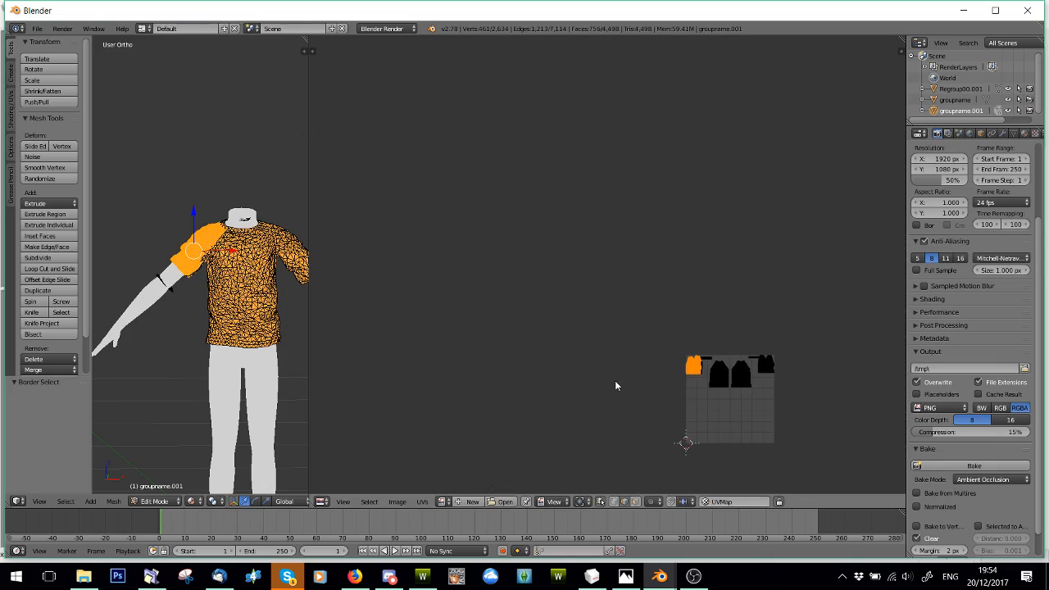
middle_click_drag(616, 385, 561, 177)
scroll(608, 198, "up", 3)
left_click(445, 502)
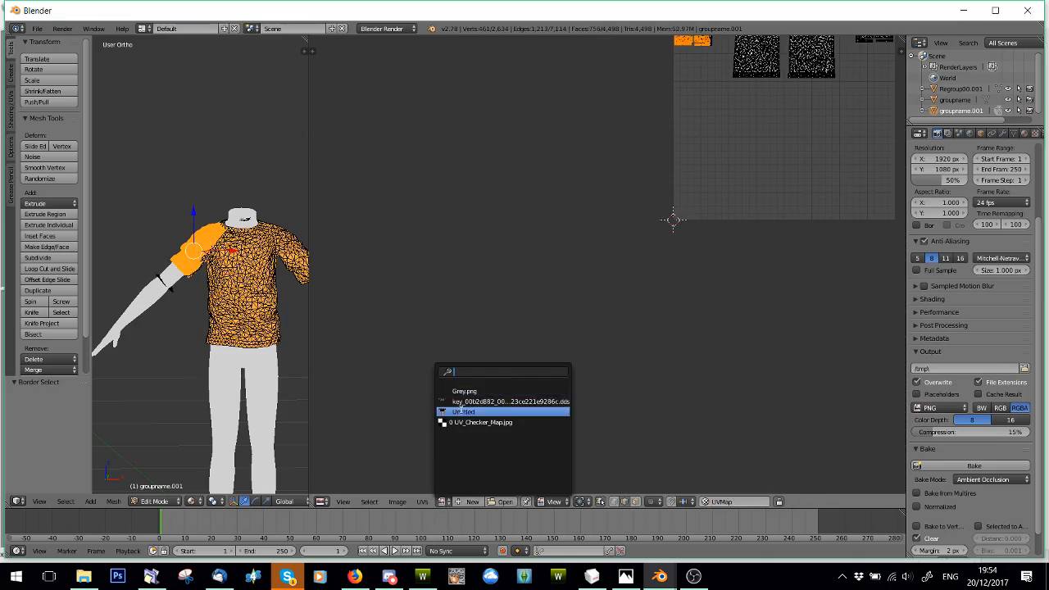
left_click(463, 402)
middle_click_drag(614, 333, 604, 246)
scroll(618, 401, "up", 4)
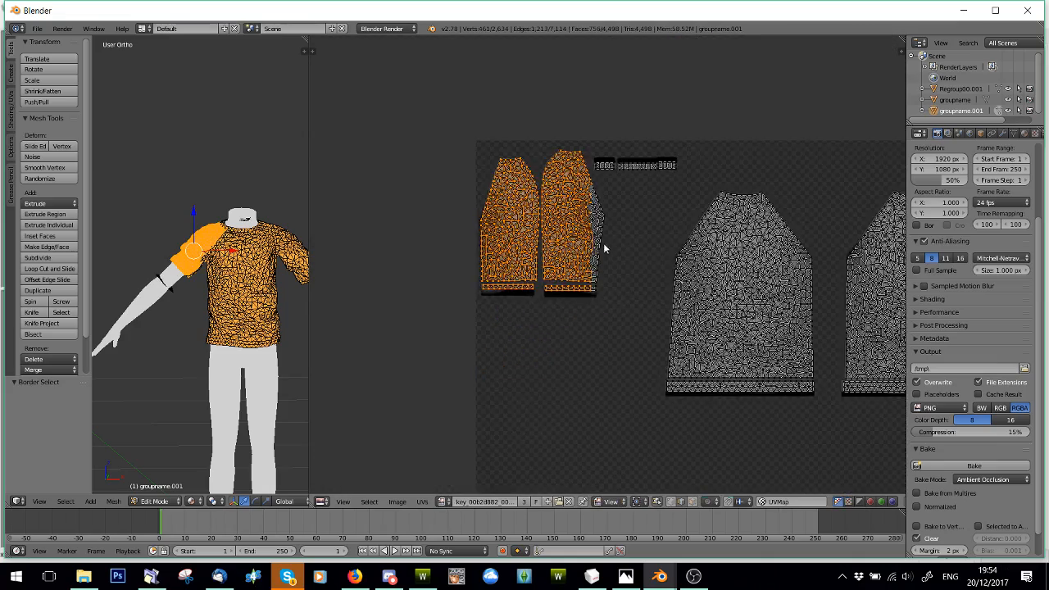
left_click(443, 501)
left_click(469, 420)
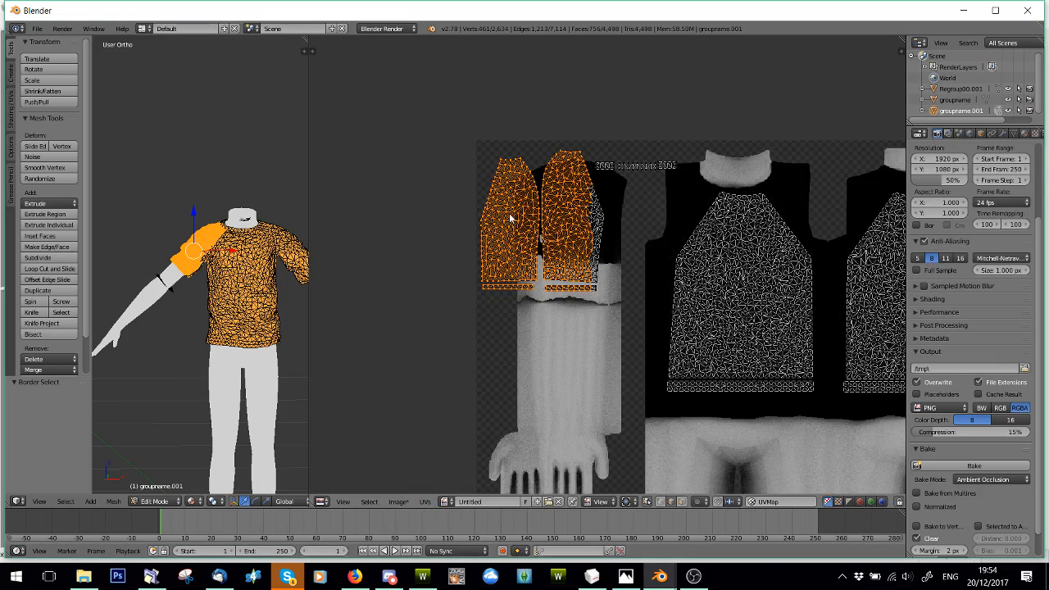
key("b")
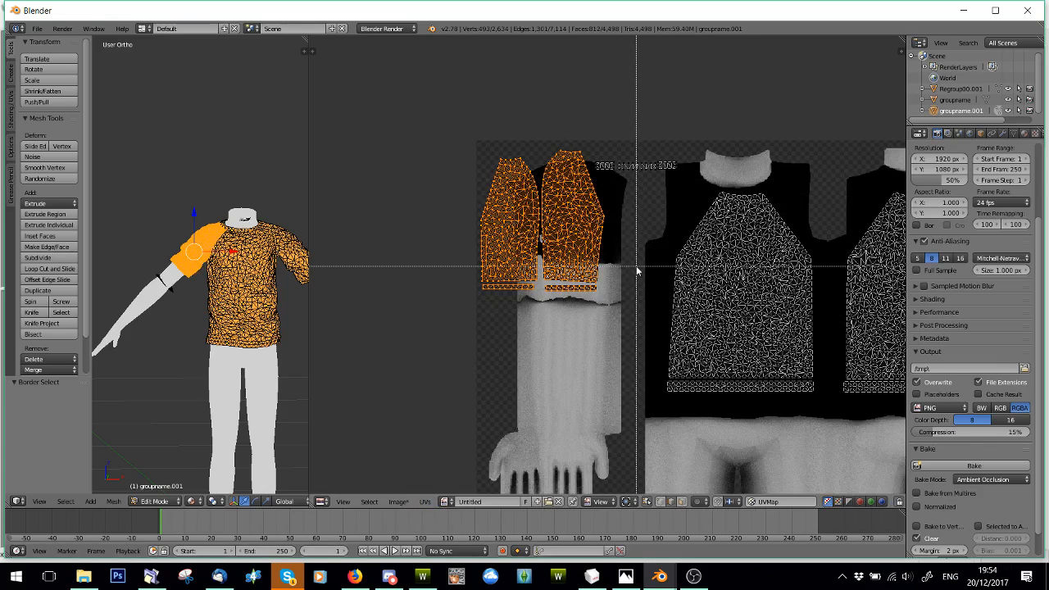
key("Escape")
Scale the selected sleeve UV islands to about 0.791 and move them up by about 0.035.
key("s")
left_click(622, 248)
scroll(638, 249, "down", 3)
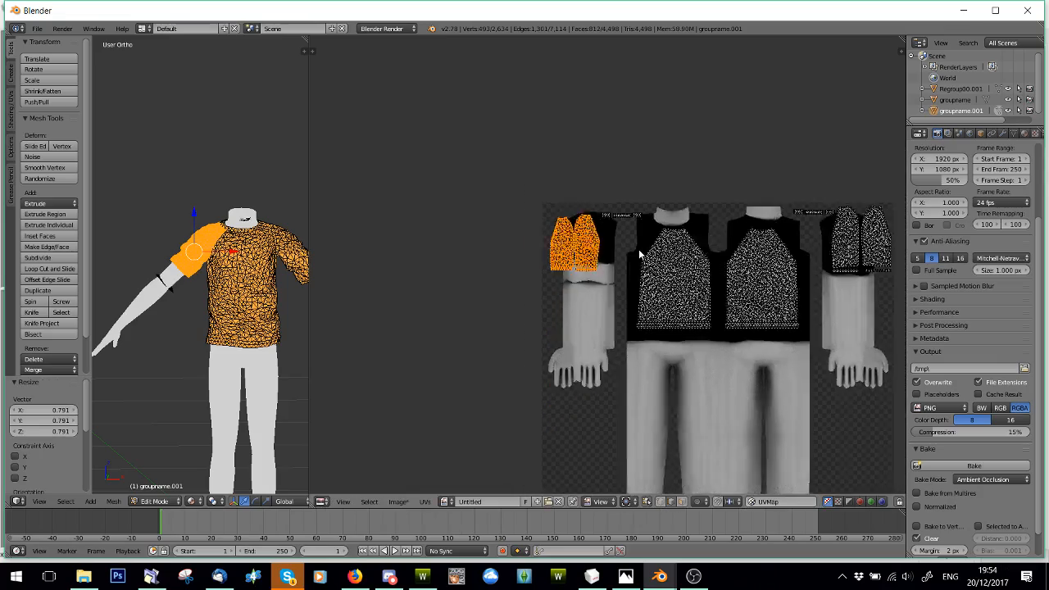
scroll(600, 275, "up", 4)
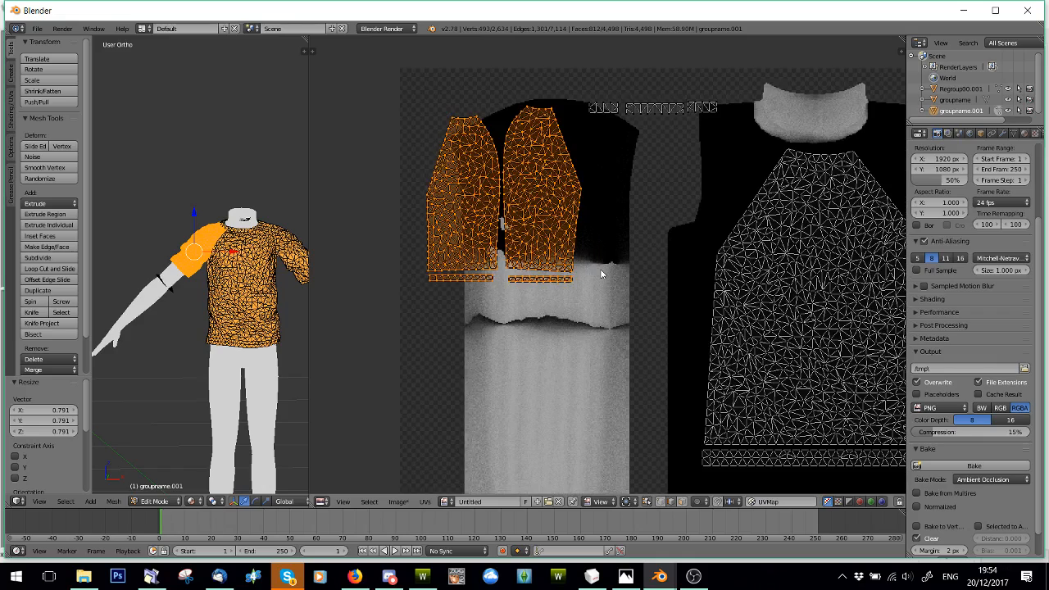
key("g")
left_click(594, 229)
scroll(594, 229, "down", 5)
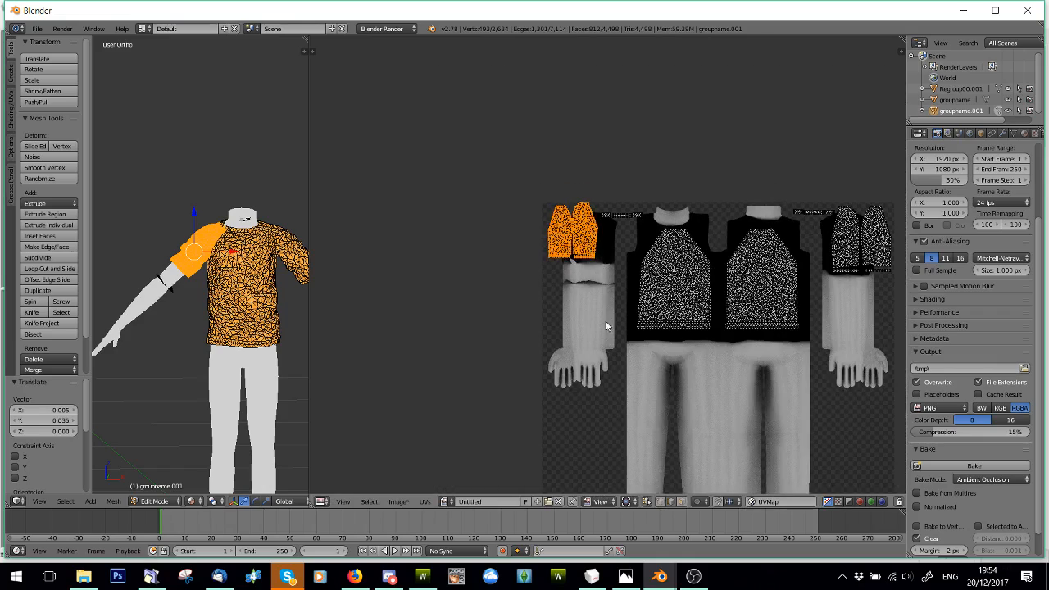
Move the sleeve UV islands above the layout, and undo both moves and the scaling.
key("g")
left_click(614, 59)
key("ctrl+z")
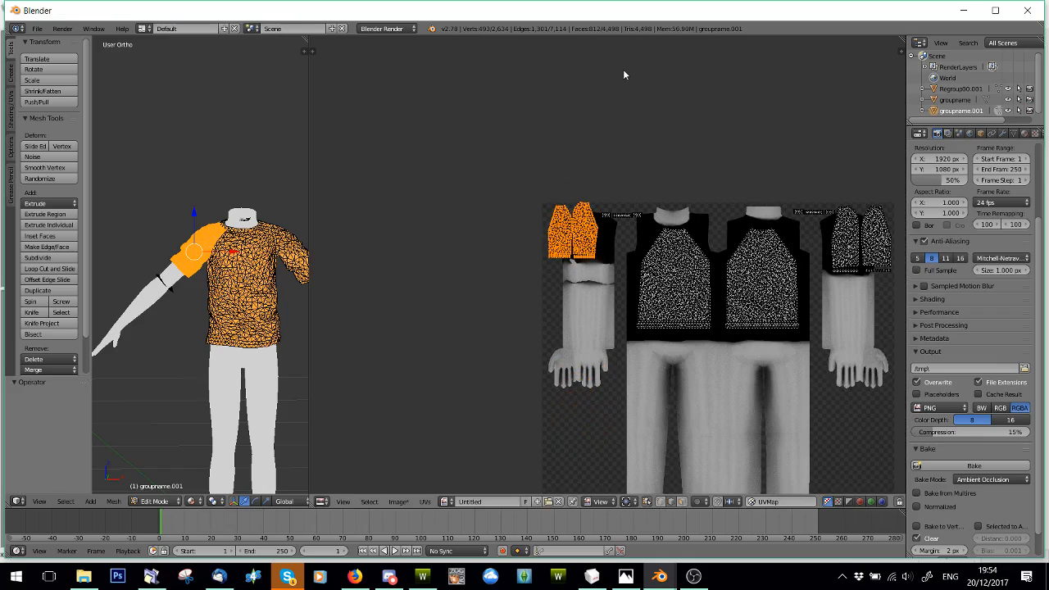
key("ctrl+z")
key("ctrl+z")
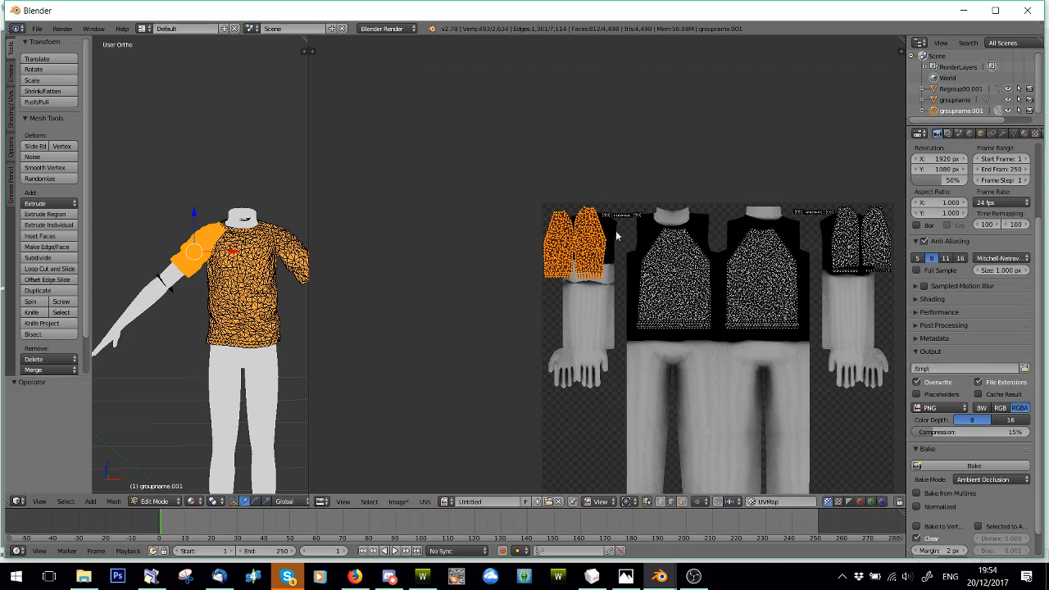
Move the sleeve UV islands down by about 0.519 into the empty space below the baked hand.
key("g")
left_click(614, 433)
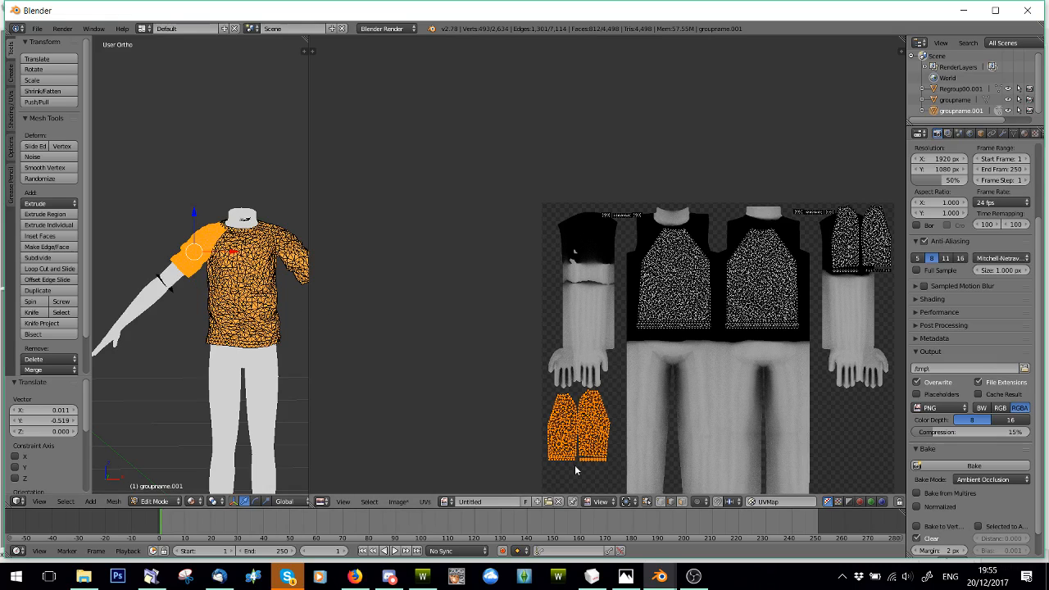
middle_click_drag(631, 401, 609, 339)
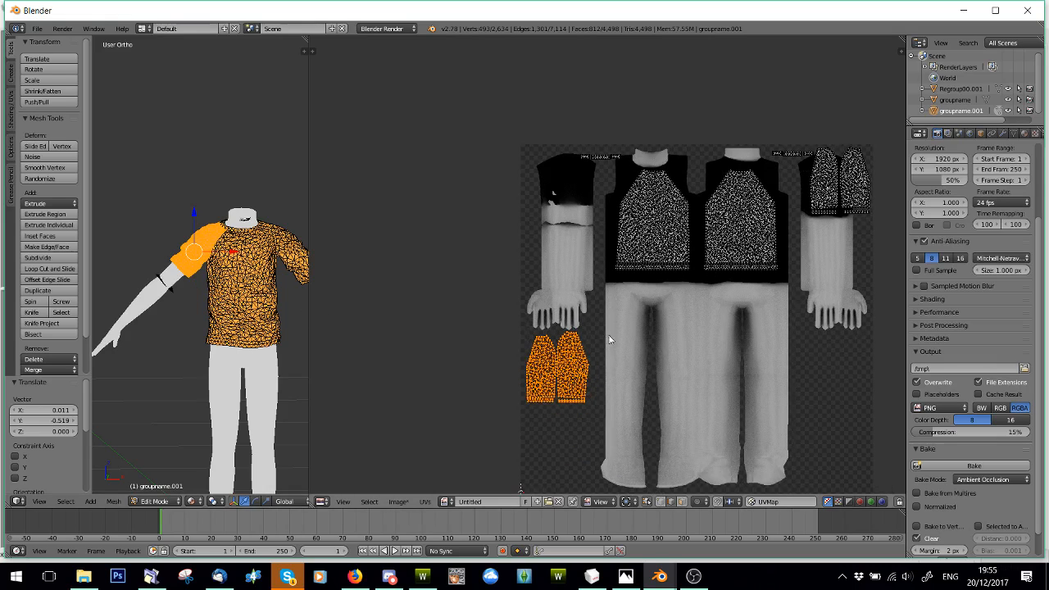
Open and cancel the UV layout export for the whole shirt, and undo the sleeve UV move.
key("a")
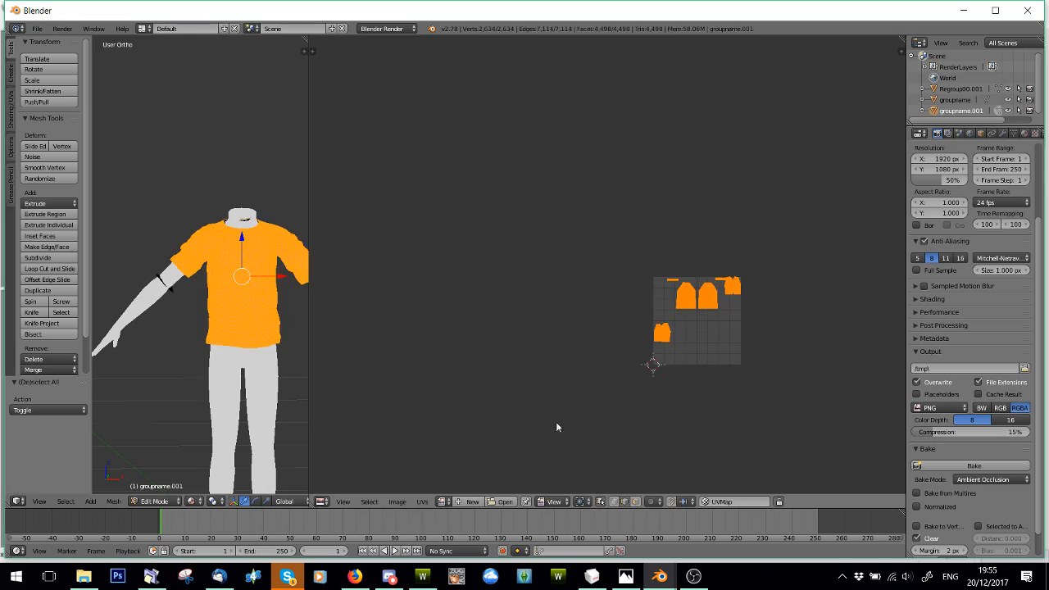
scroll(687, 428, "up", 4)
left_click(422, 502)
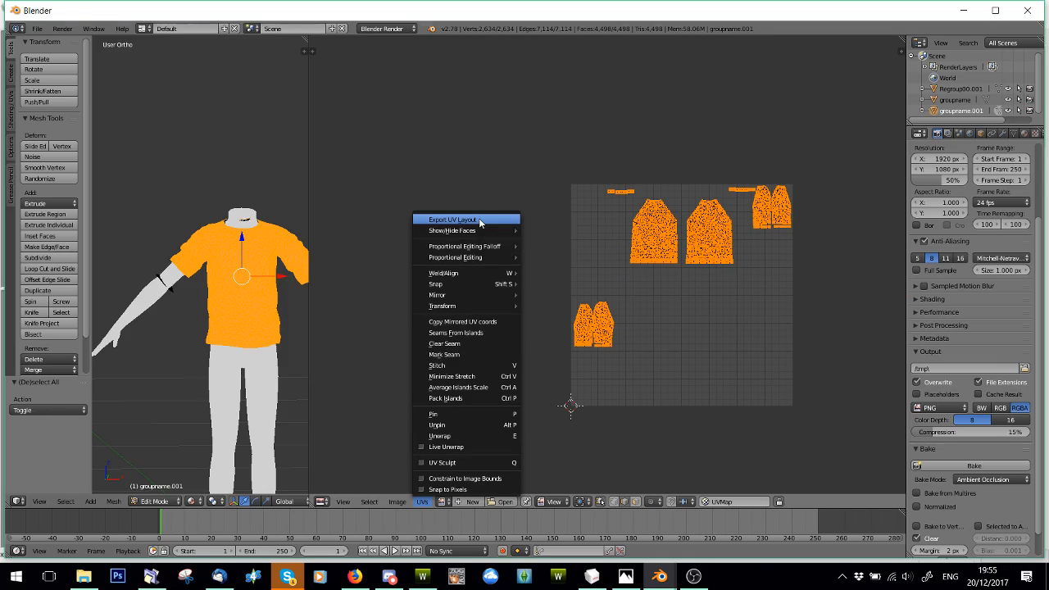
left_click(480, 220)
left_click(1016, 71)
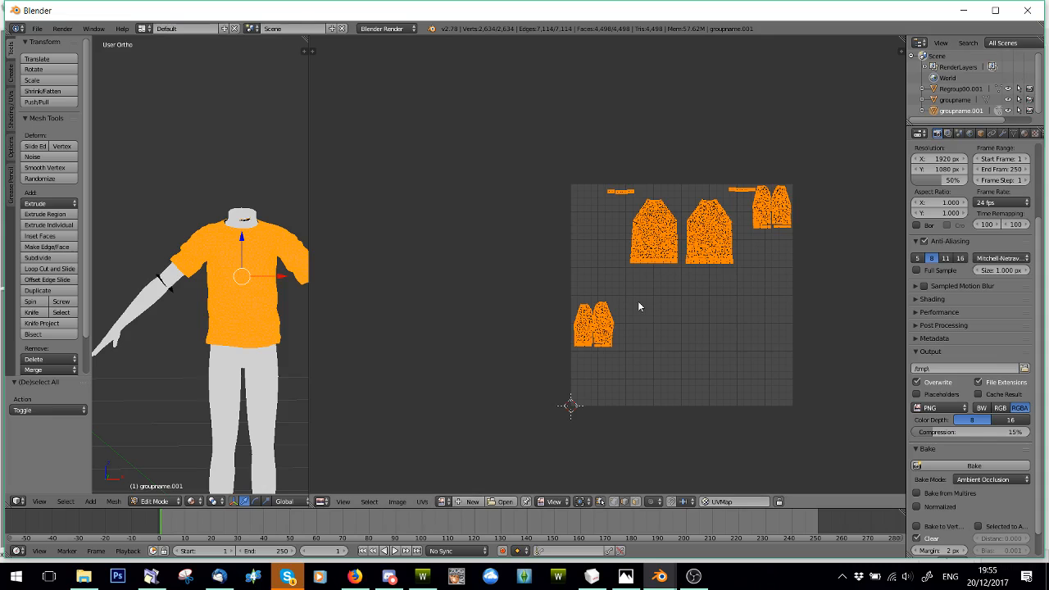
scroll(637, 301, "up", 3)
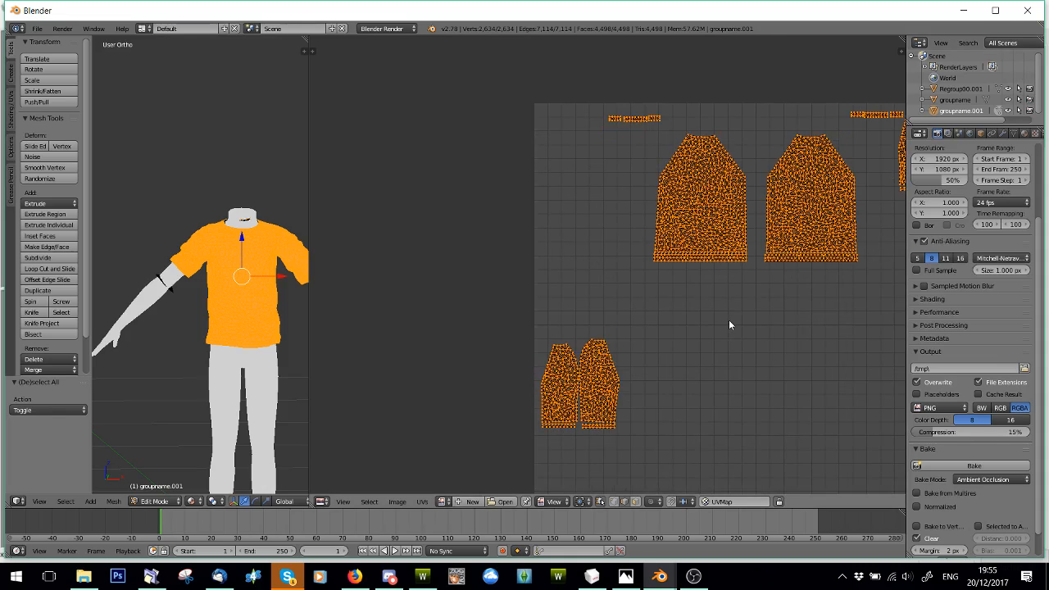
middle_click_drag(730, 323, 614, 324)
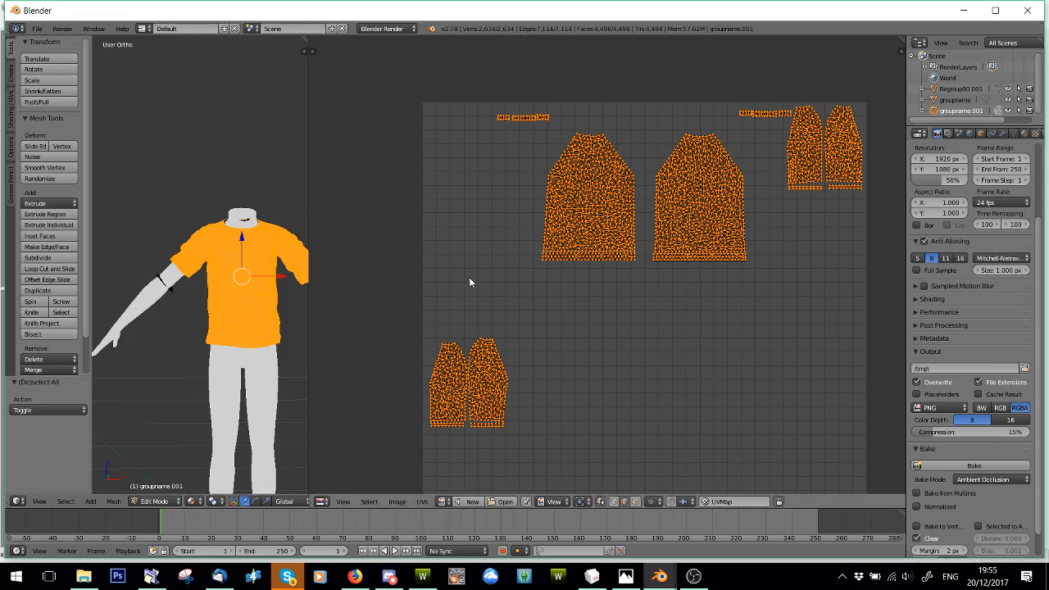
key("a")
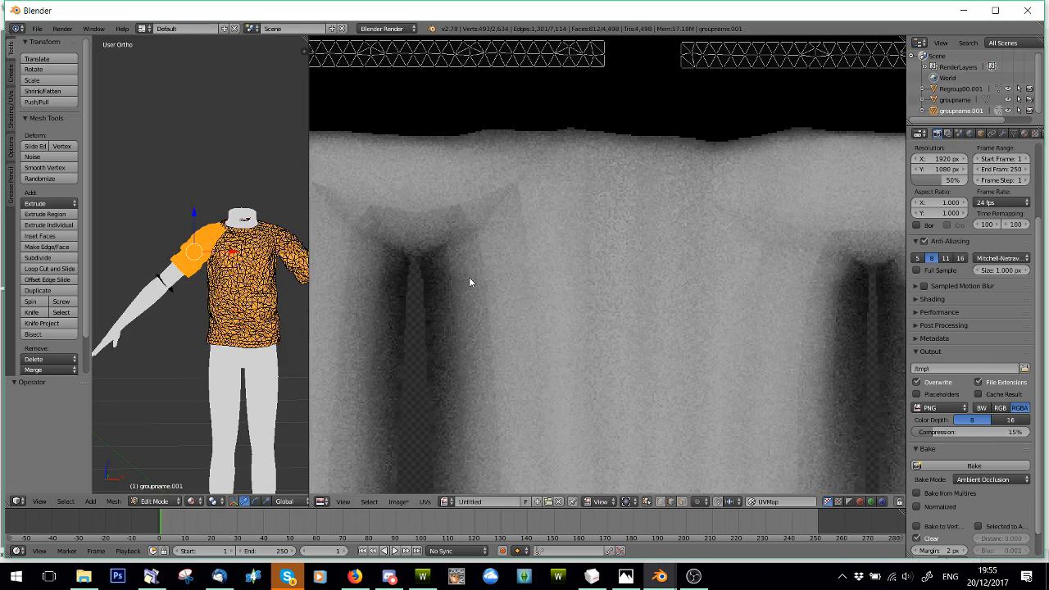
scroll(472, 281, "down", 5)
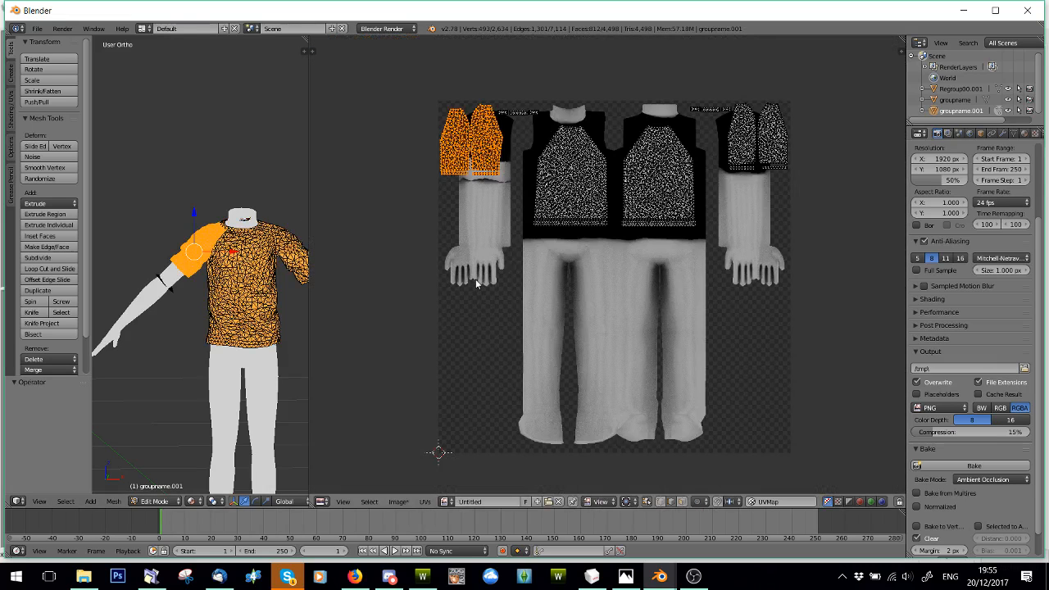
Deselect the shirt mesh, change the enlarged 3D view's shading and set the render engine to Cycles Render.
left_click_drag(308, 213, 687, 205)
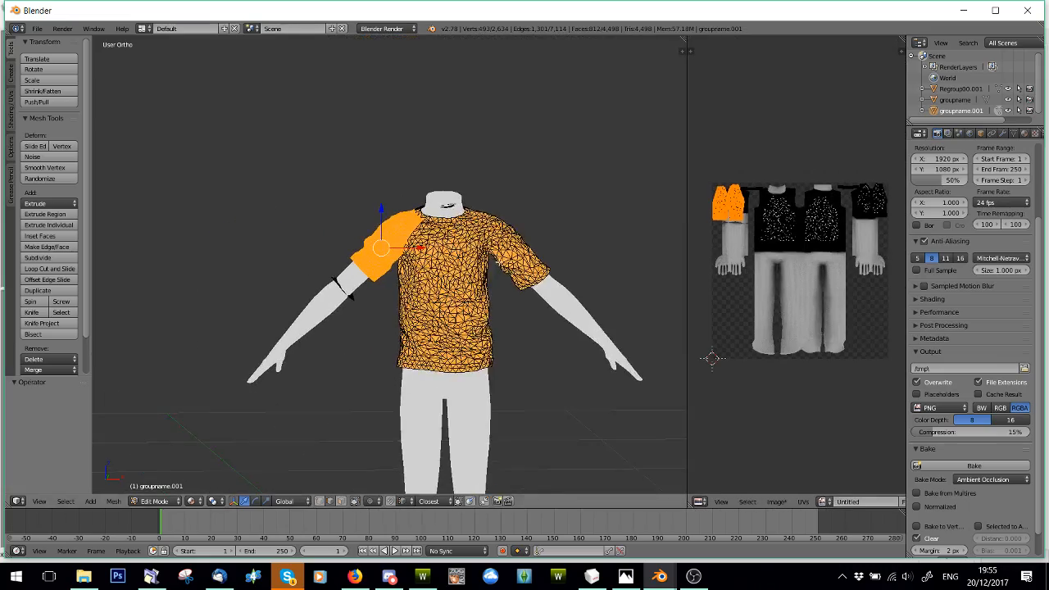
scroll(508, 277, "up", 3)
middle_click_drag(528, 286, 404, 285, "shift")
key("a")
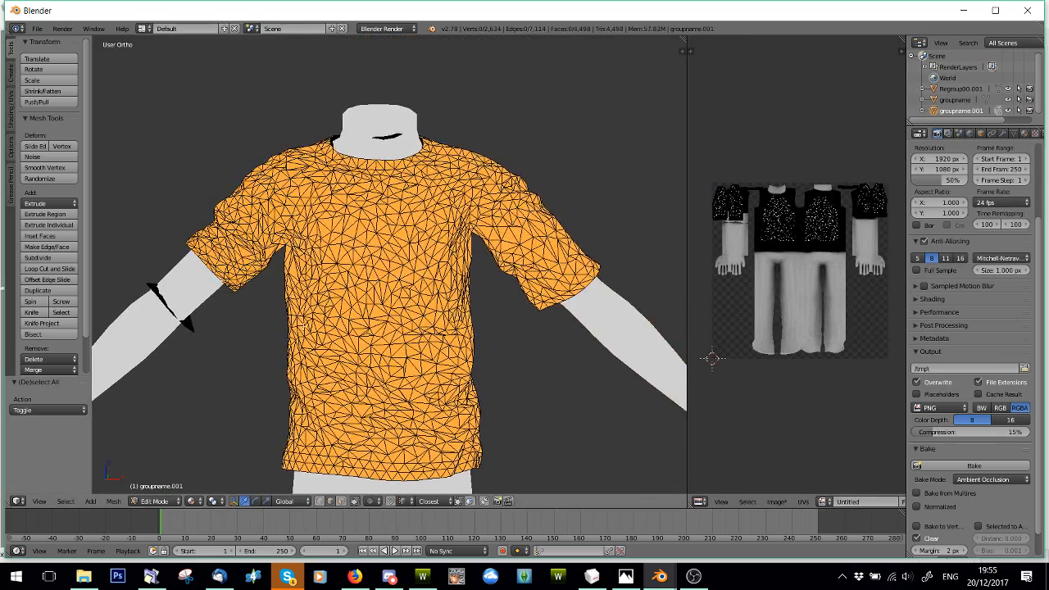
left_click(170, 499)
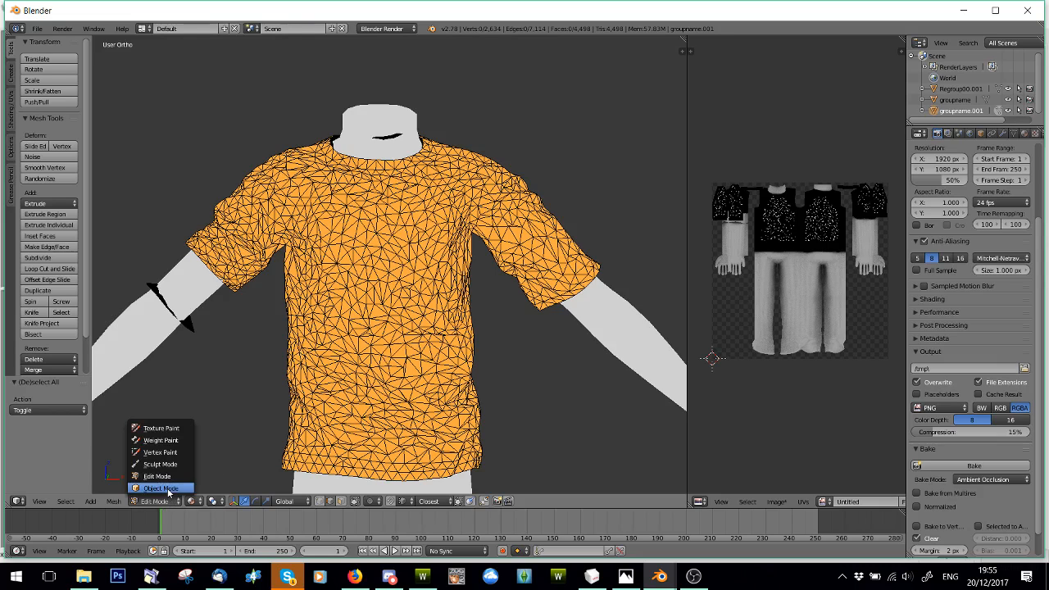
left_click(197, 502)
left_click(207, 465)
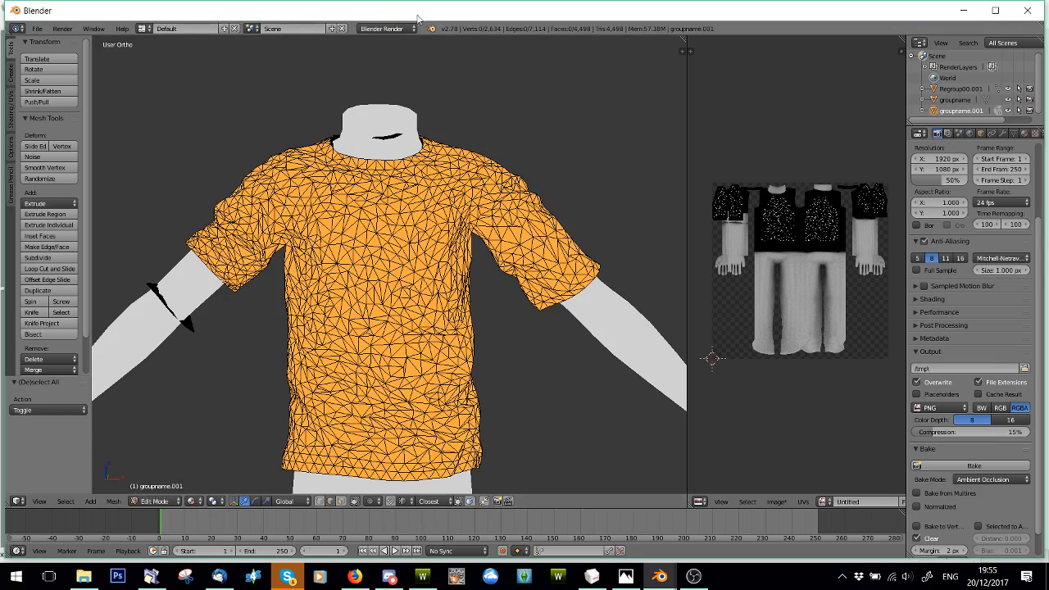
left_click(387, 29)
left_click(383, 65)
scroll(309, 259, "down", 3)
scroll(309, 258, "up", 3)
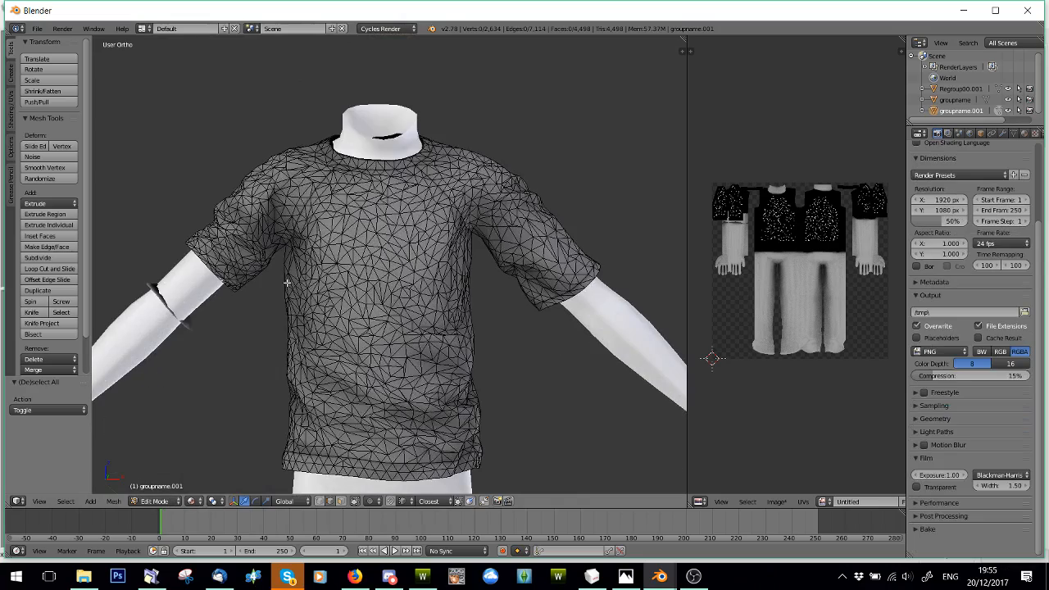
Box-select the lower half of the sleeve UV islands over the baked arm and check which part of the sleeve it covers.
left_click_drag(687, 218, 288, 276)
scroll(295, 275, "up", 4)
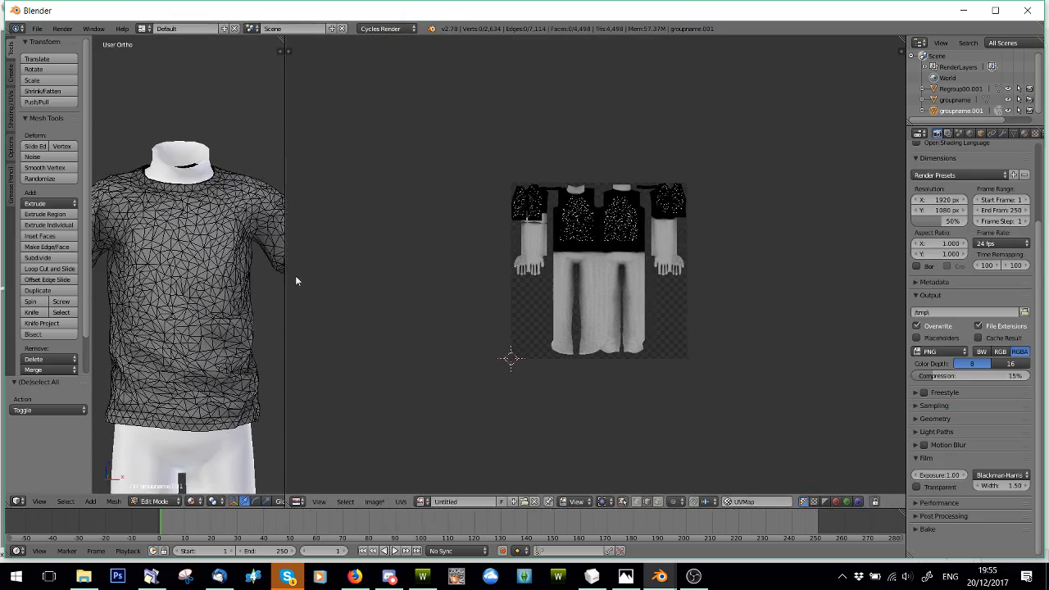
middle_click_drag(424, 179, 544, 310)
scroll(565, 307, "up", 3)
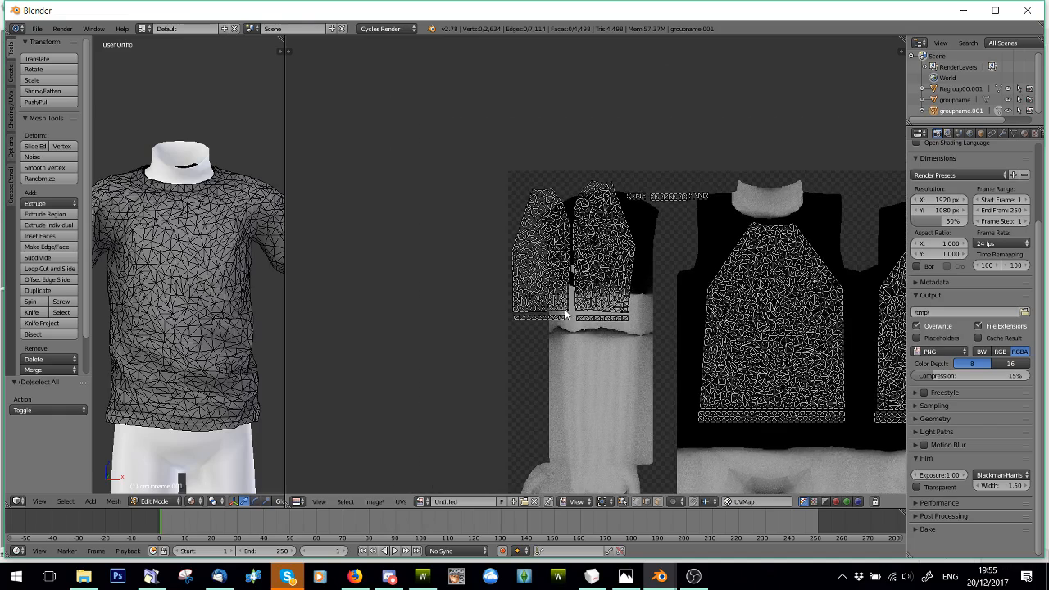
key("b")
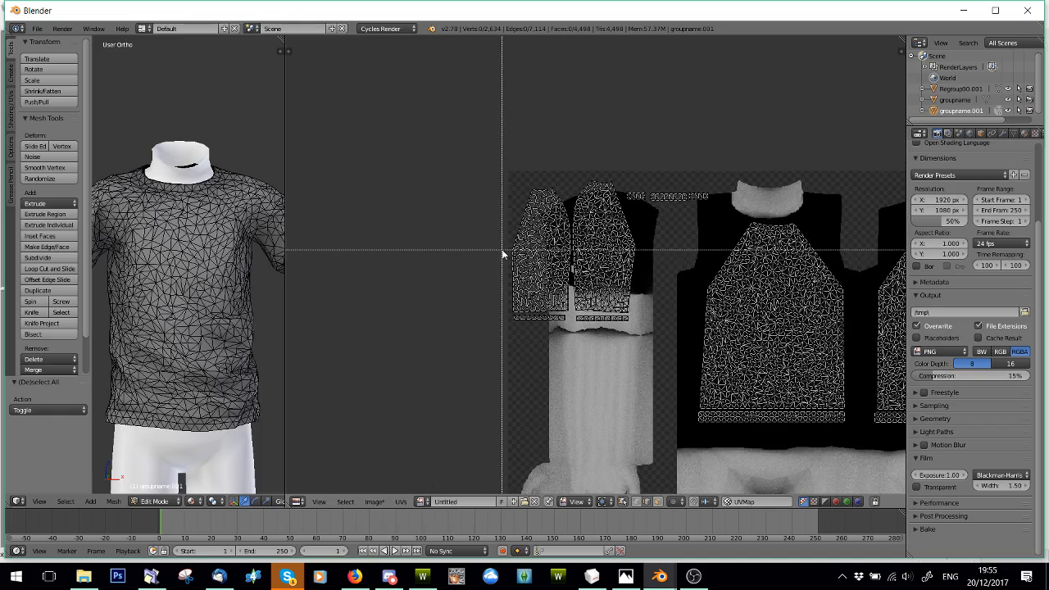
left_click_drag(501, 250, 691, 379)
scroll(175, 303, "down", 3)
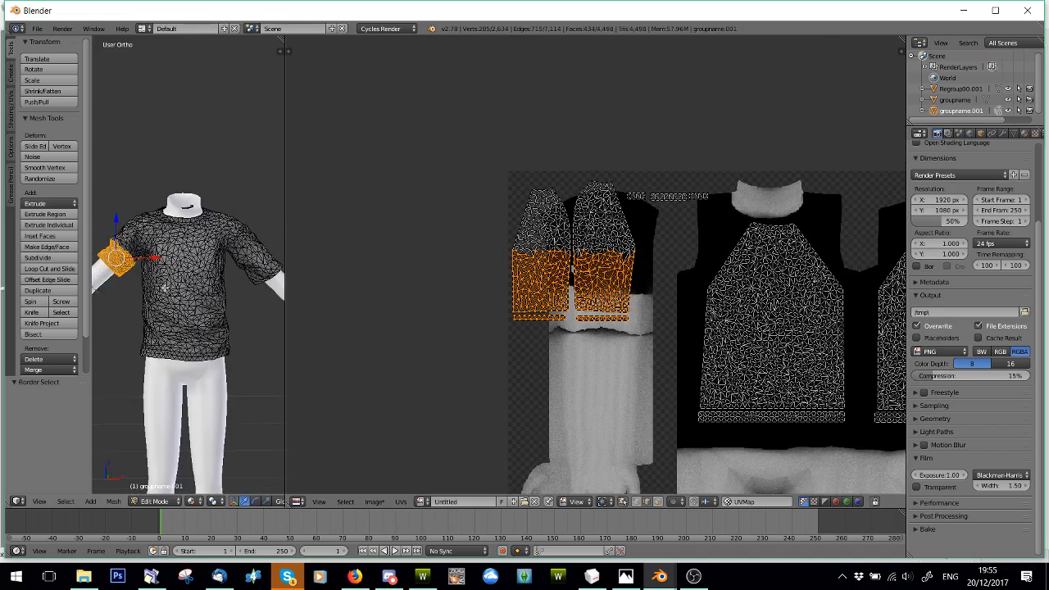
middle_click_drag(172, 299, 235, 316, "shift")
scroll(235, 316, "up", 3)
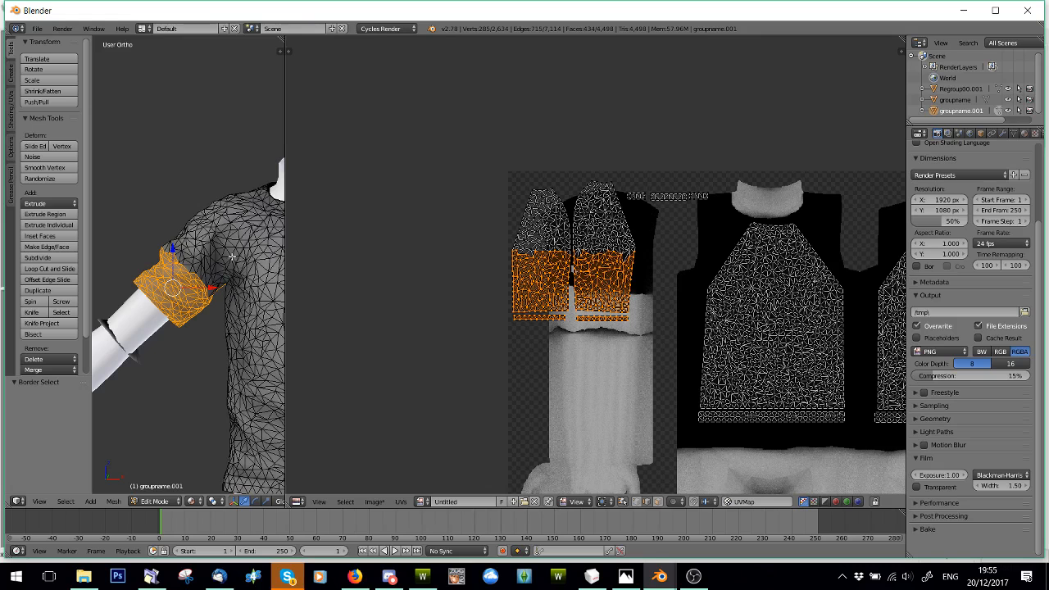
scroll(236, 298, "up", 1)
scroll(628, 263, "up", 3)
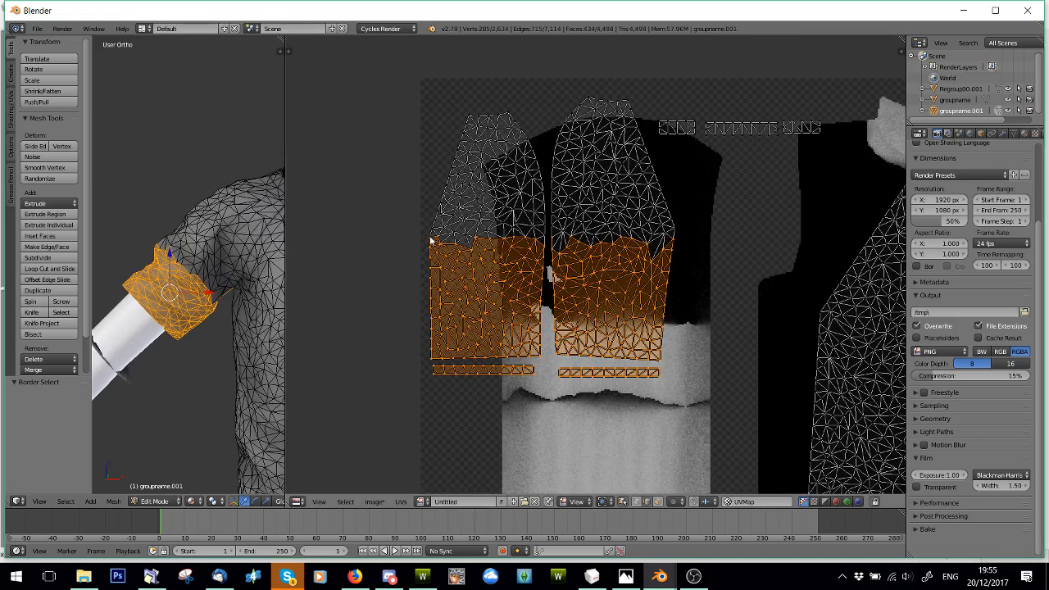
scroll(439, 251, "up", 1)
Clear the selection and box-select the lower half of both sleeve UV islands again, including their hem strips.
key("a")
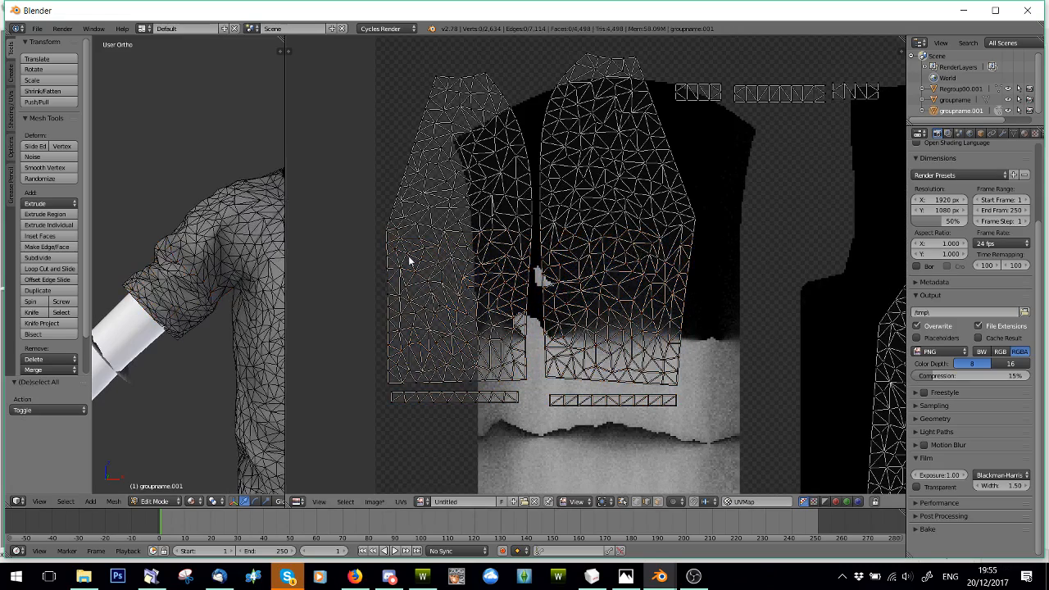
key("b")
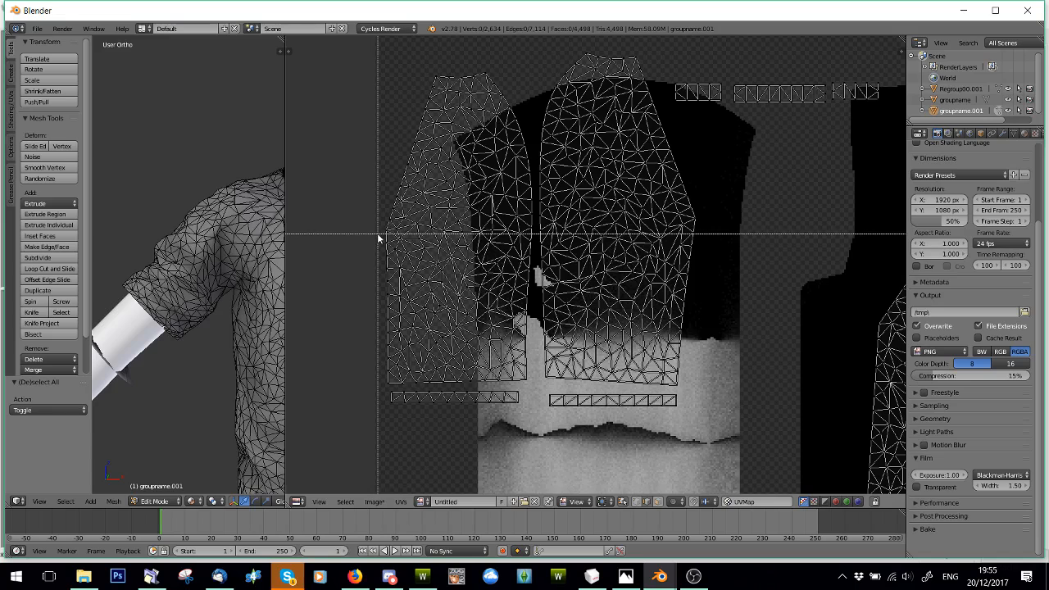
left_click_drag(377, 232, 722, 429)
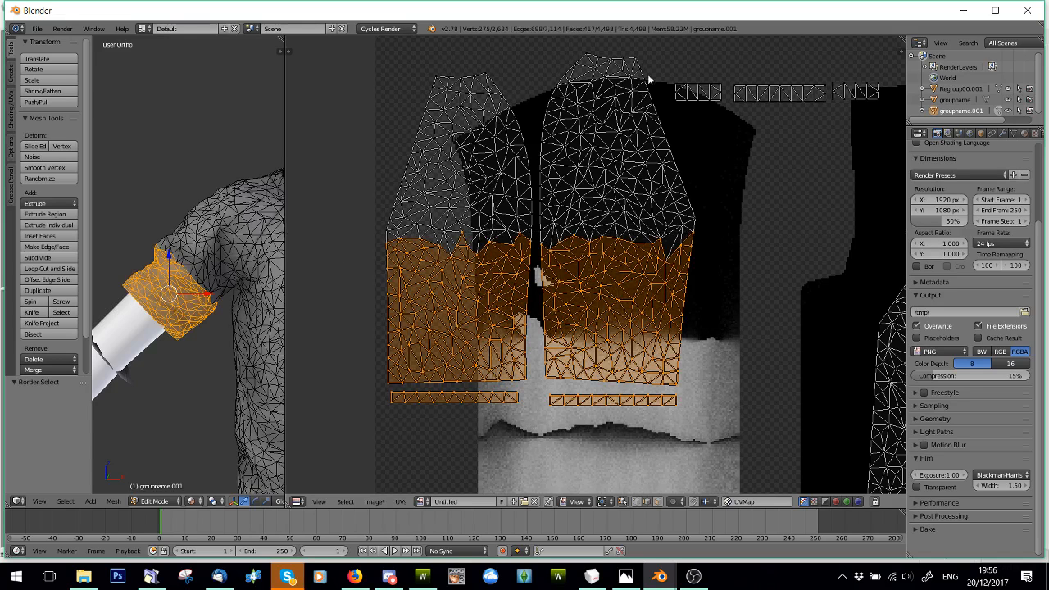
key("b")
key("Escape")
Rotate the selected sleeve end by -45° in the 3D view so it lines up with the vertical axis.
left_click_drag(284, 249, 836, 249)
scroll(464, 328, "down", 5)
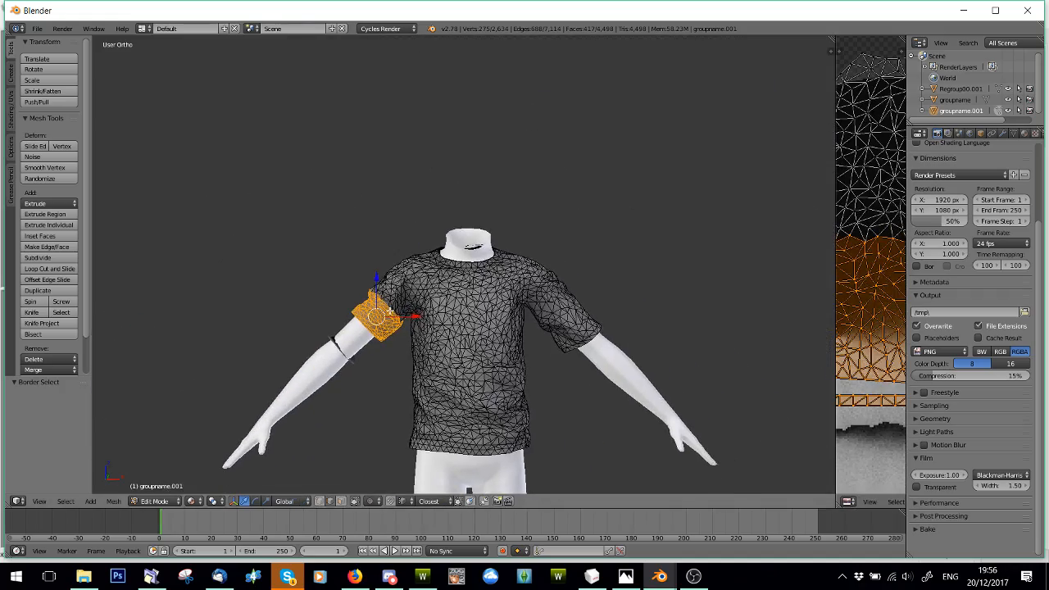
type("r")
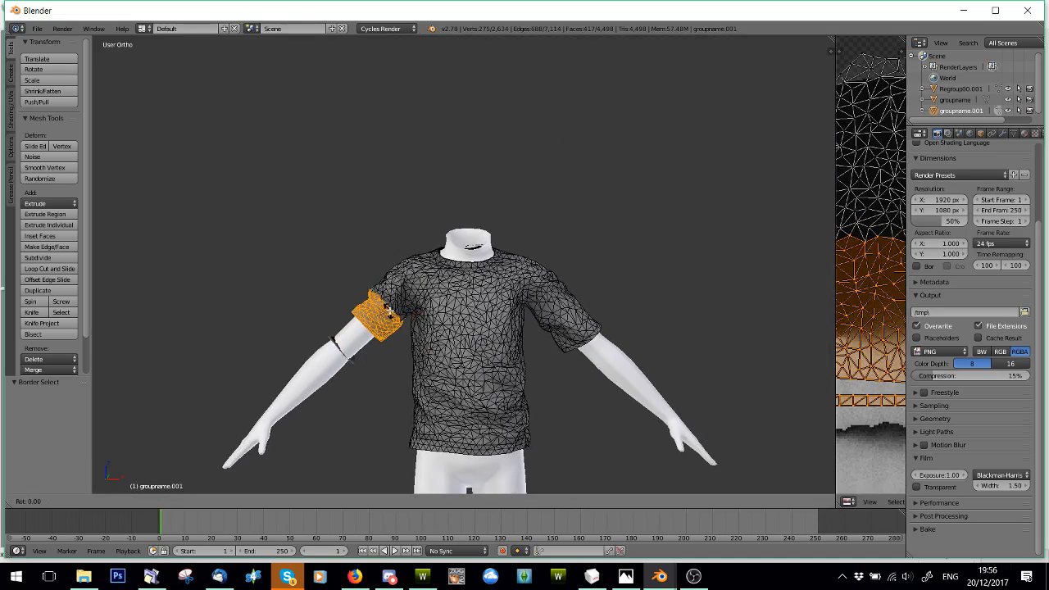
type("-45")
key("Return")
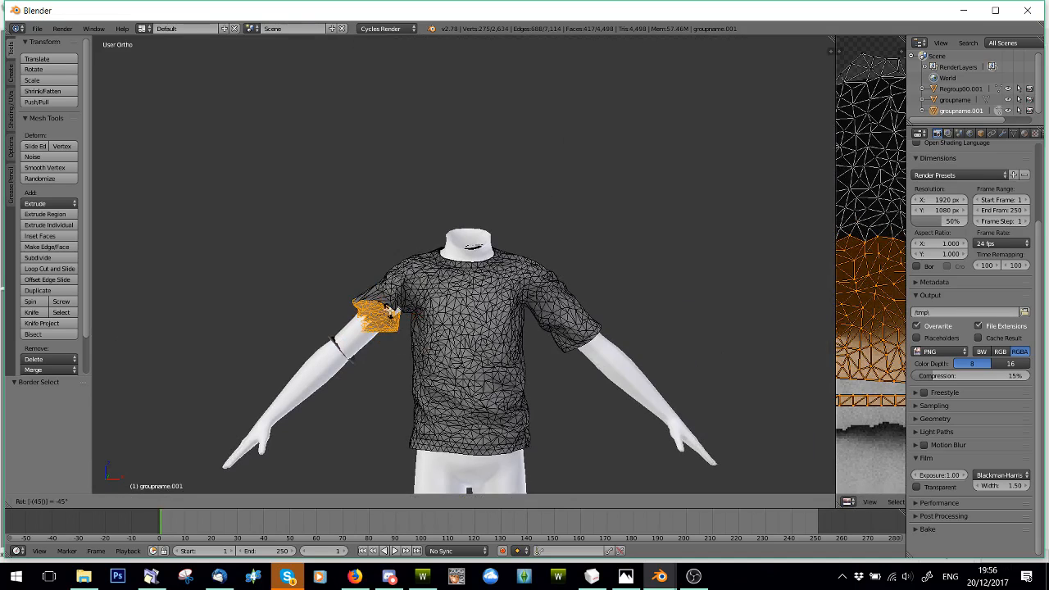
scroll(284, 209, "up", 4)
scroll(285, 209, "down", 3)
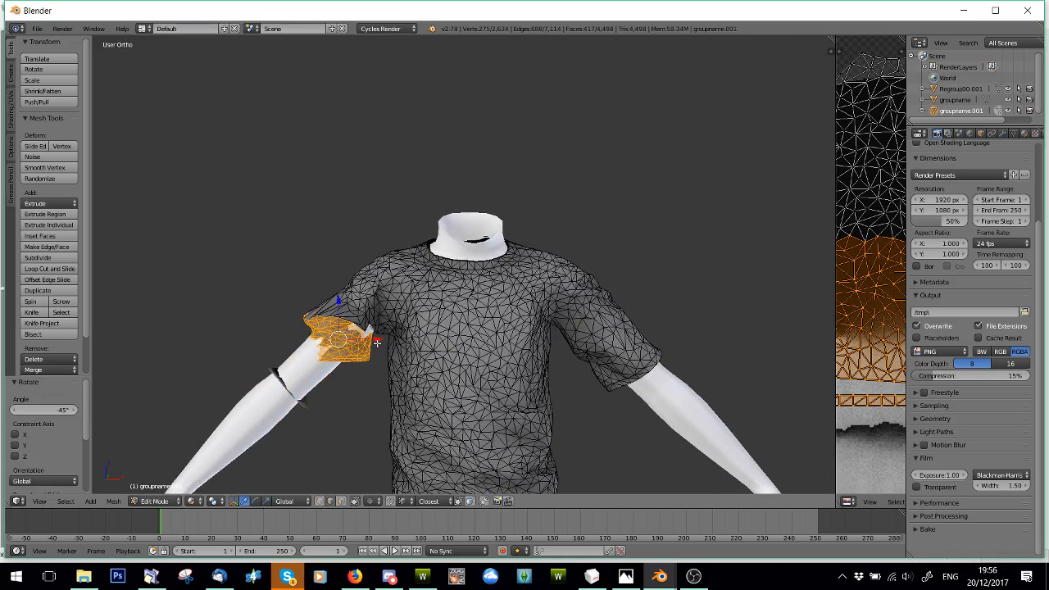
Stretch the selected sleeve end by about 1.910 along global Z and rotate it back by 45°.
key("s")
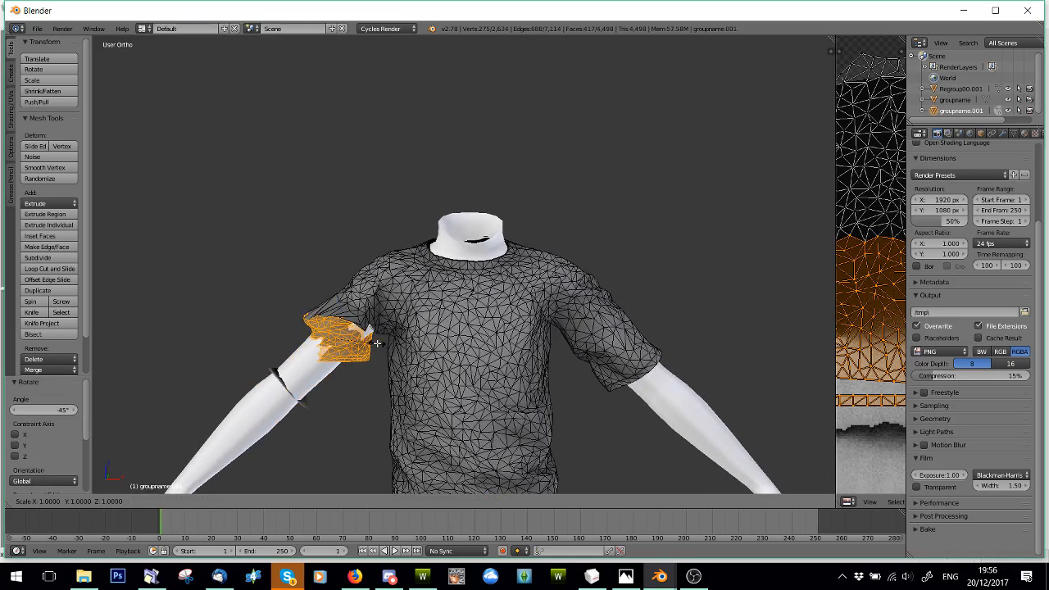
key("z")
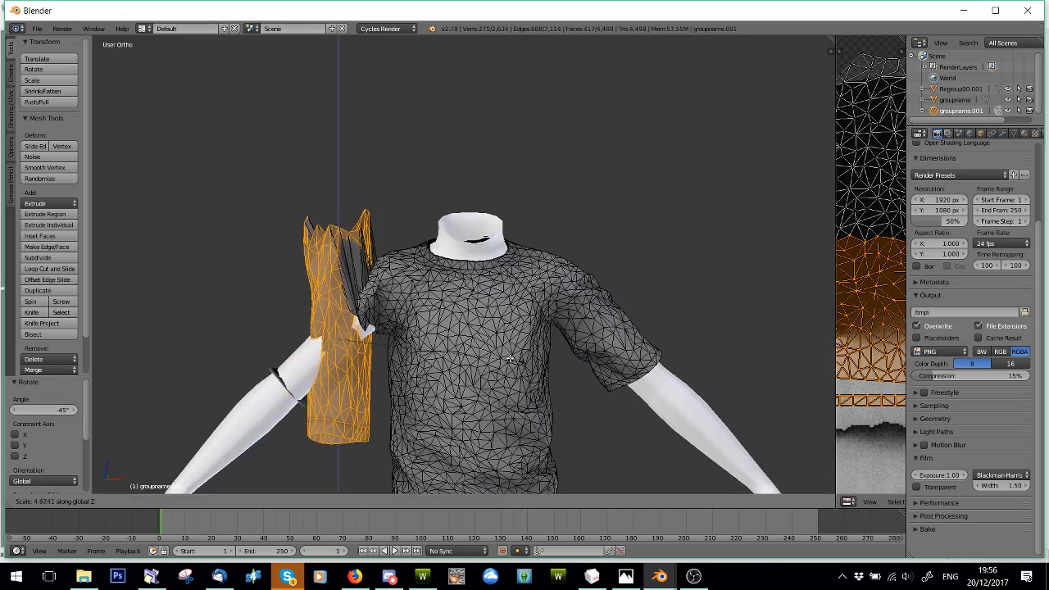
left_click(412, 342)
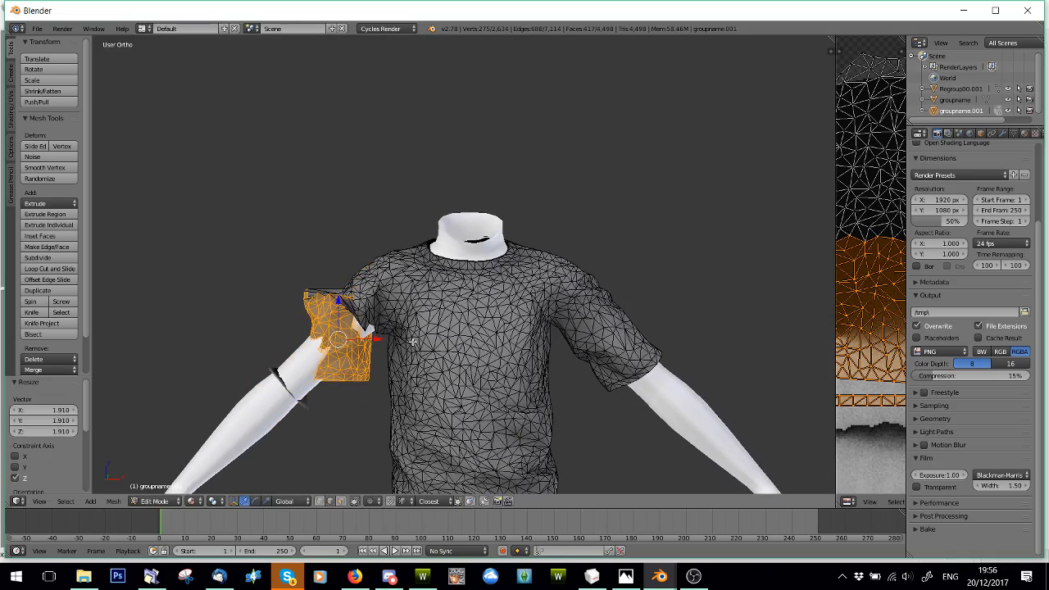
type("r45")
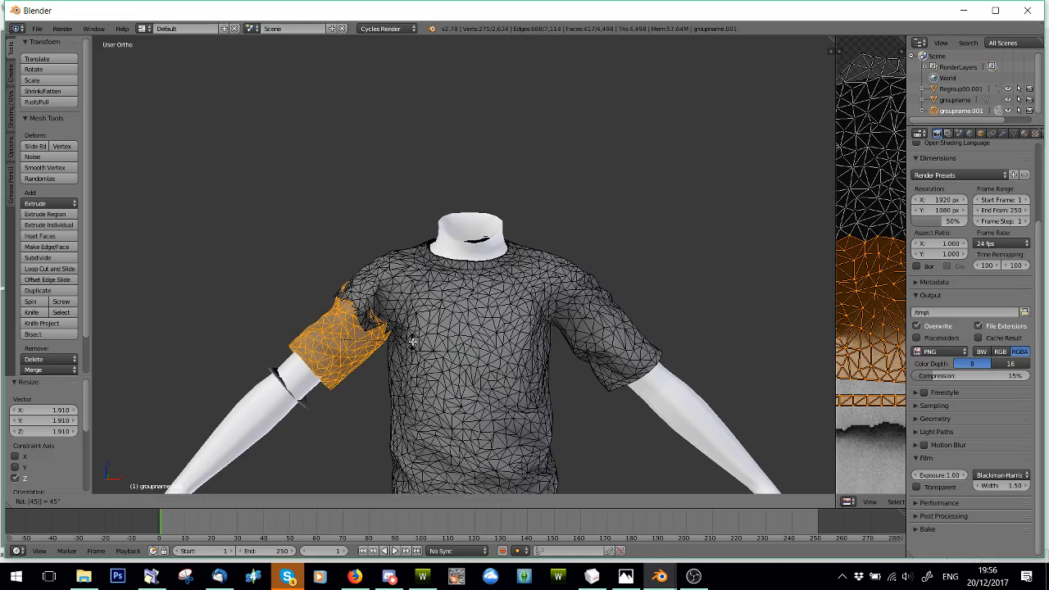
key("Return")
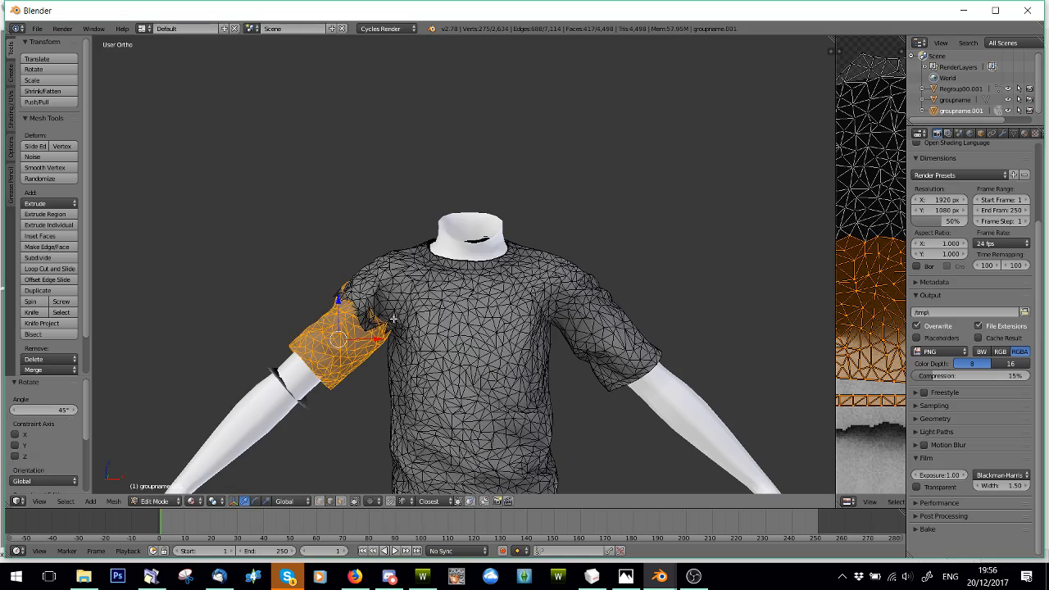
scroll(396, 328, "up", 1)
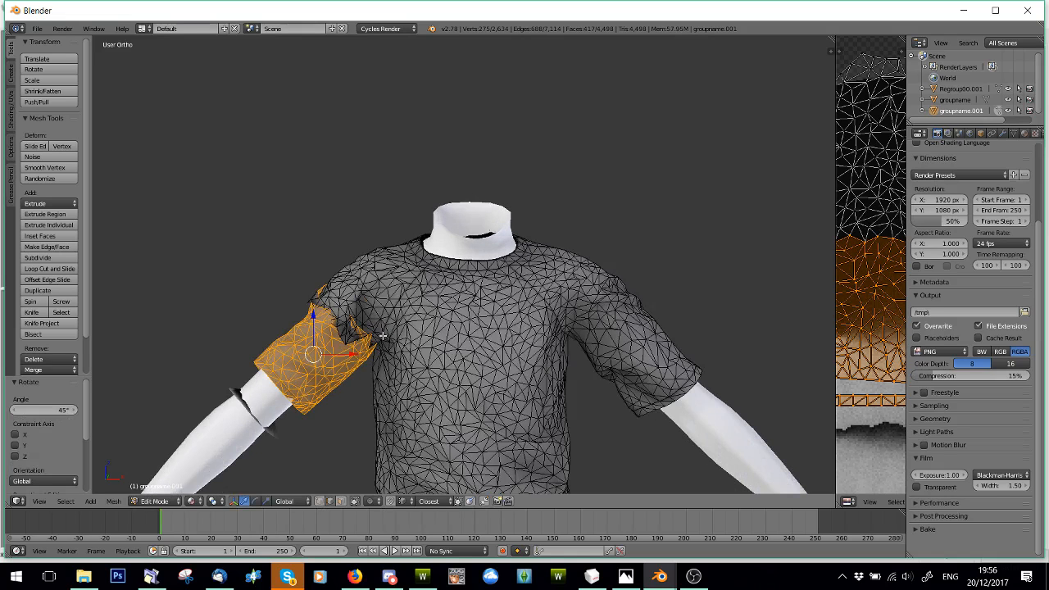
Move the sleeve end about 0.034 outward along the arm to the edge of the arm mesh, and deselect everything.
key("g")
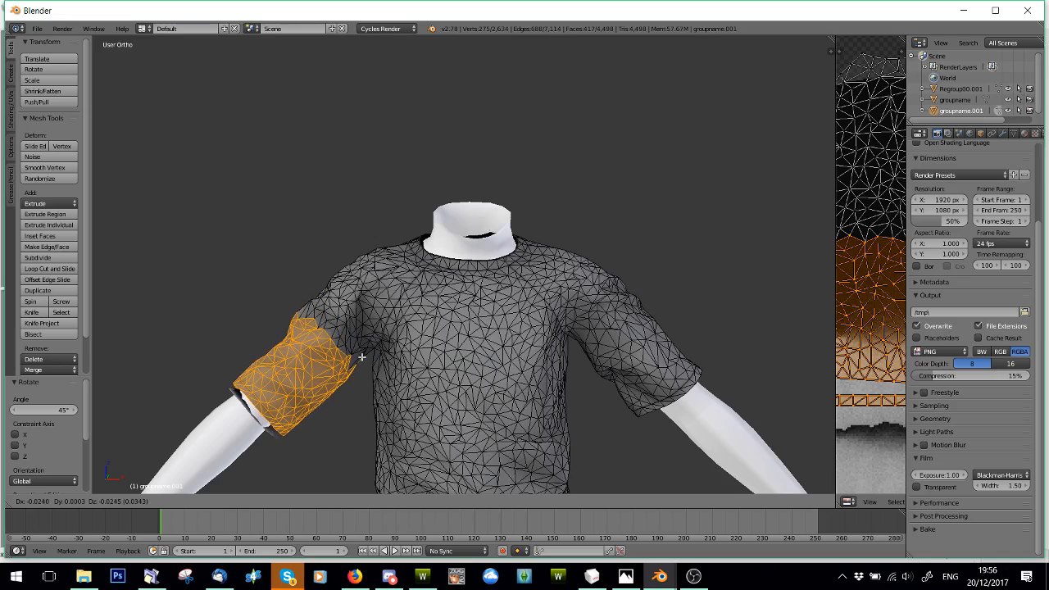
left_click(361, 357)
scroll(362, 357, "down", 3)
key("a")
scroll(363, 357, "up", 3)
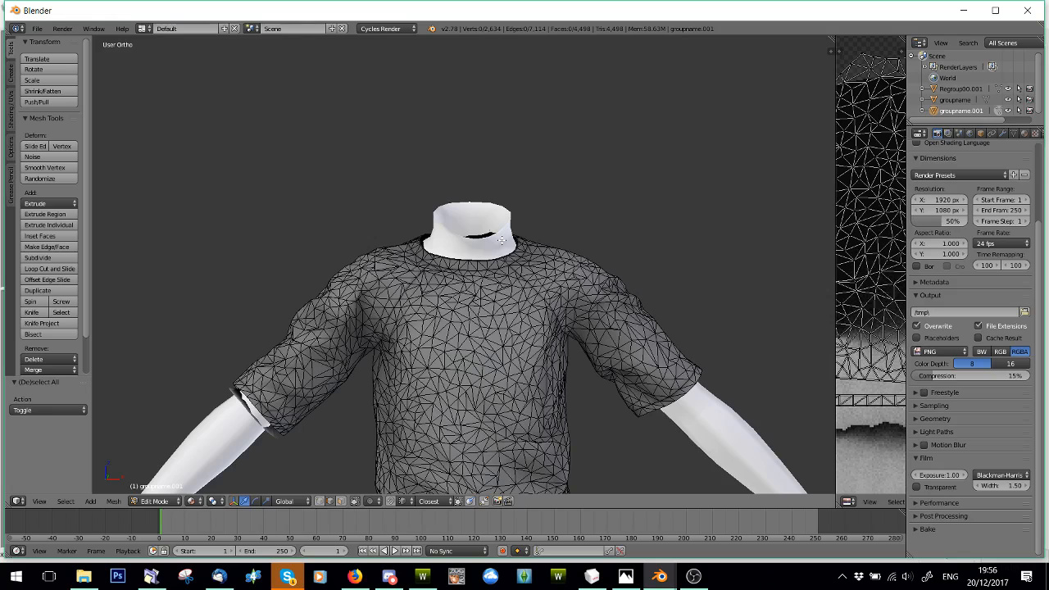
Examine the lengthened sleeve, the neckline and the rest of the shirt on the body from several distances and angles.
scroll(681, 293, "down", 2)
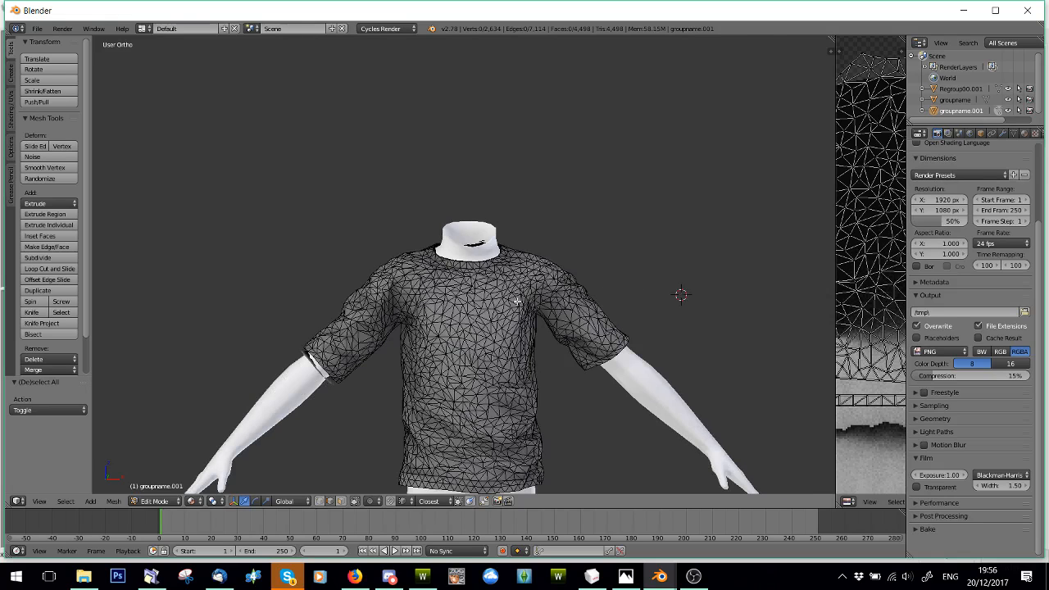
scroll(581, 288, "down", 2)
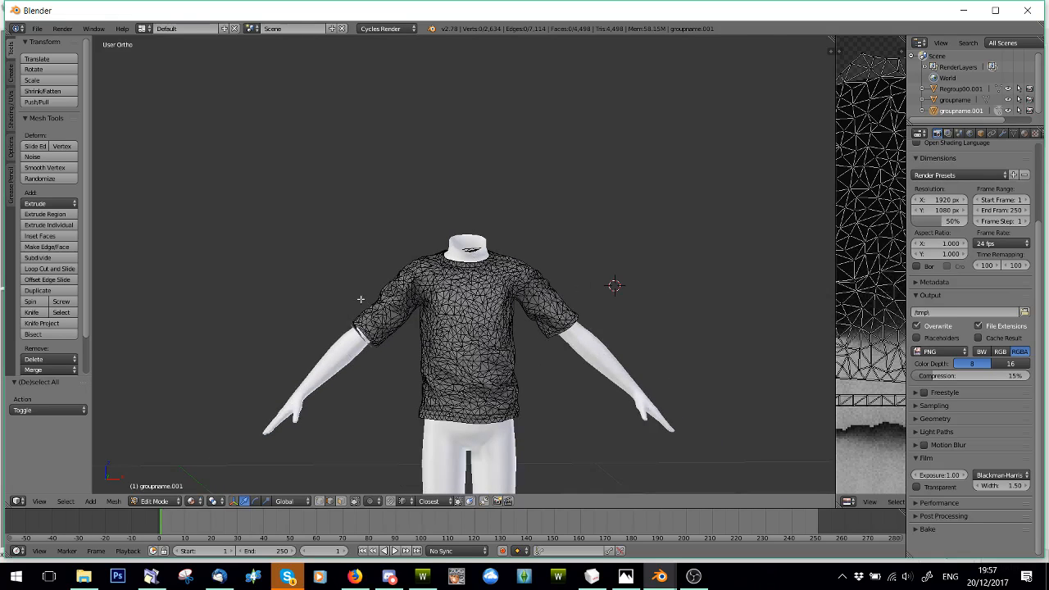
scroll(583, 298, "up", 4)
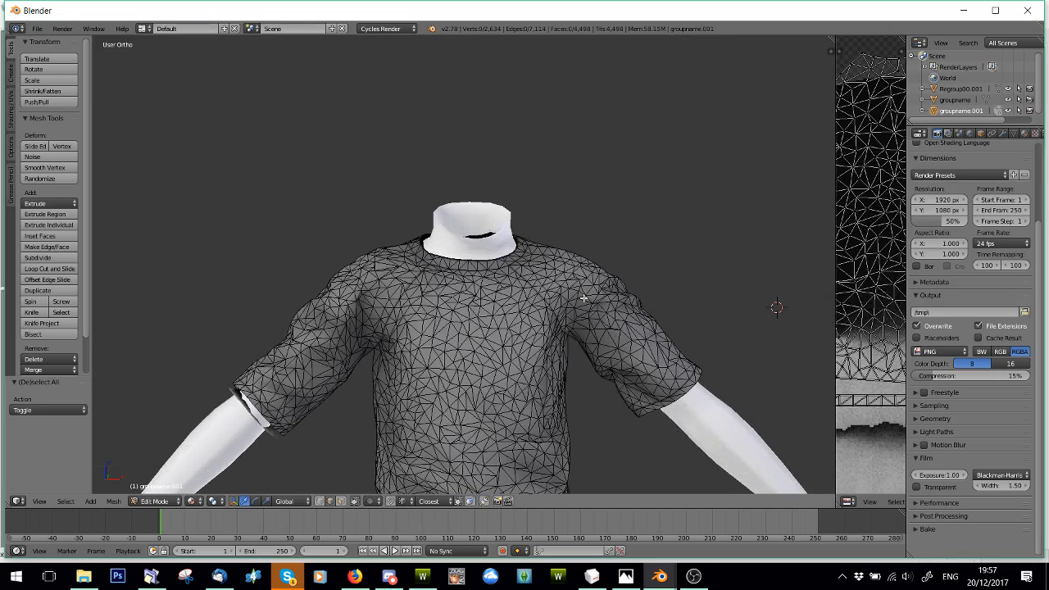
scroll(583, 299, "up", 3)
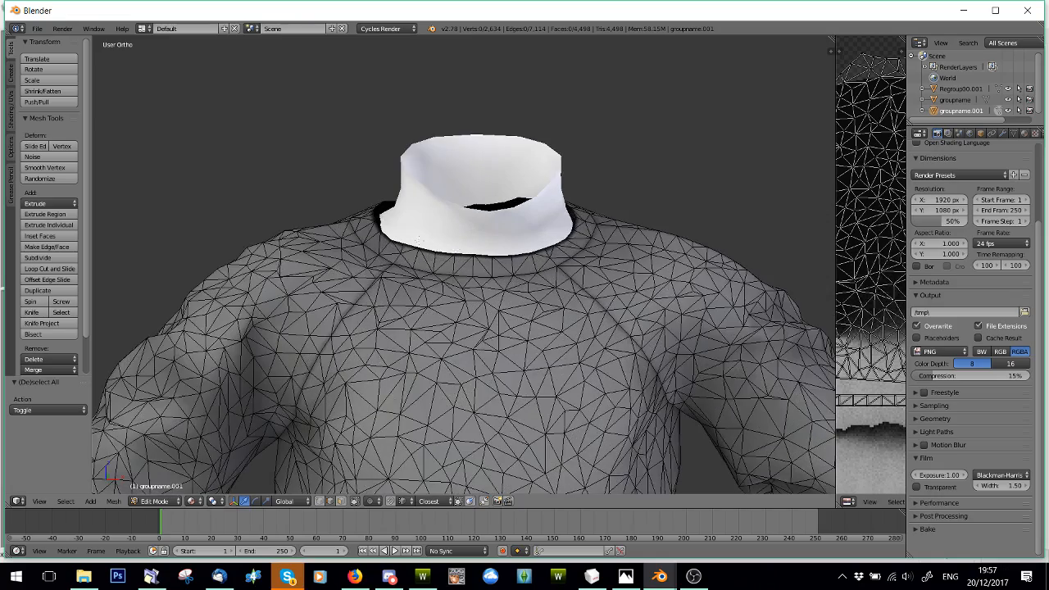
scroll(552, 267, "down", 4)
scroll(303, 287, "down", 3)
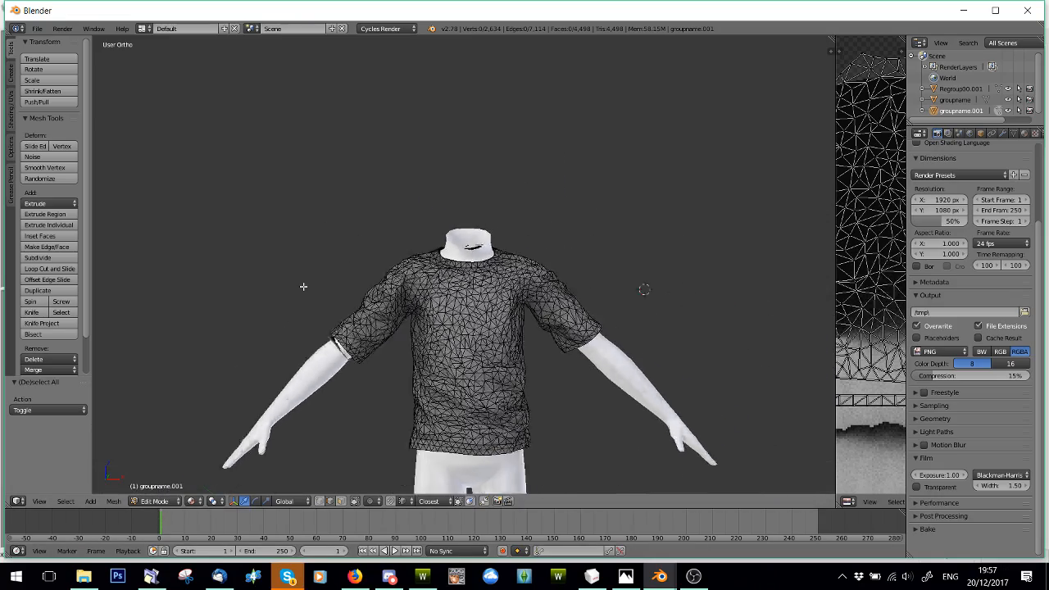
middle_click_drag(490, 365, 405, 315)
middle_click_drag(413, 354, 449, 411)
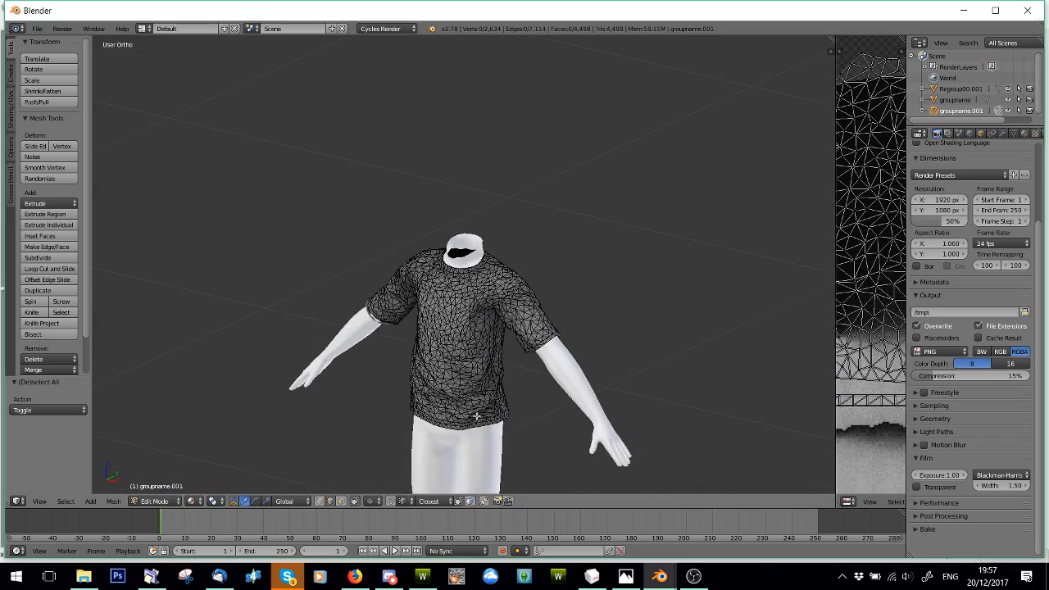
Switch the shirt mesh from Edit Mode to Sculpt Mode.
scroll(487, 416, "up", 1)
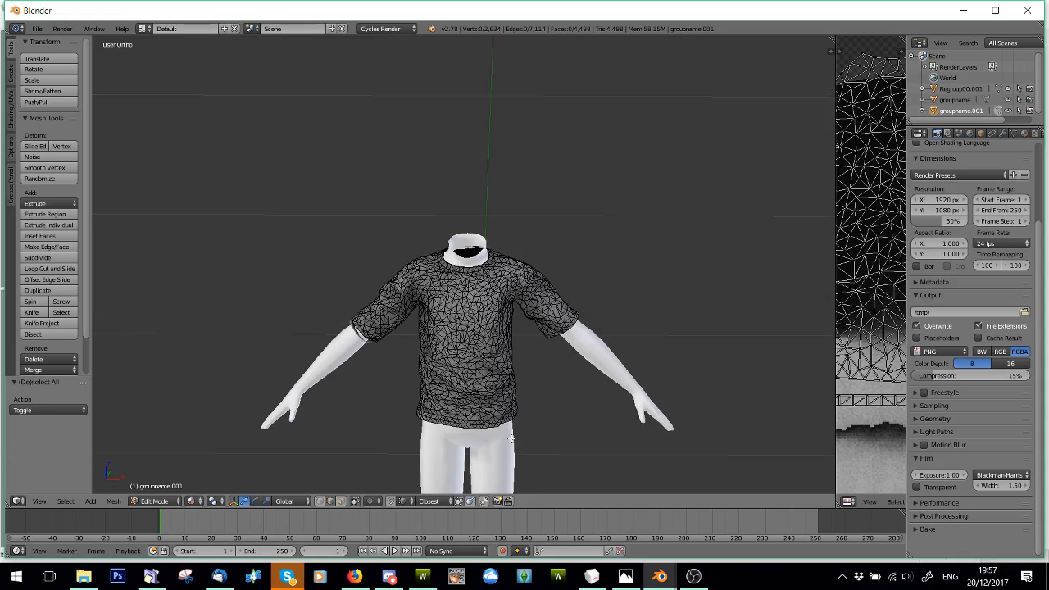
scroll(393, 401, "up", 2)
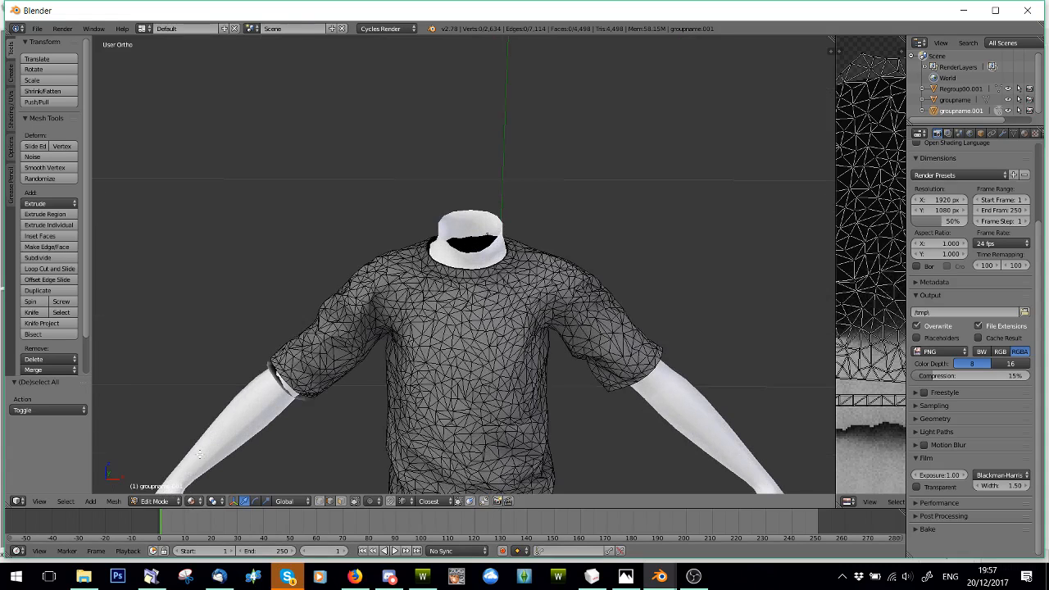
left_click(156, 500)
left_click(161, 464)
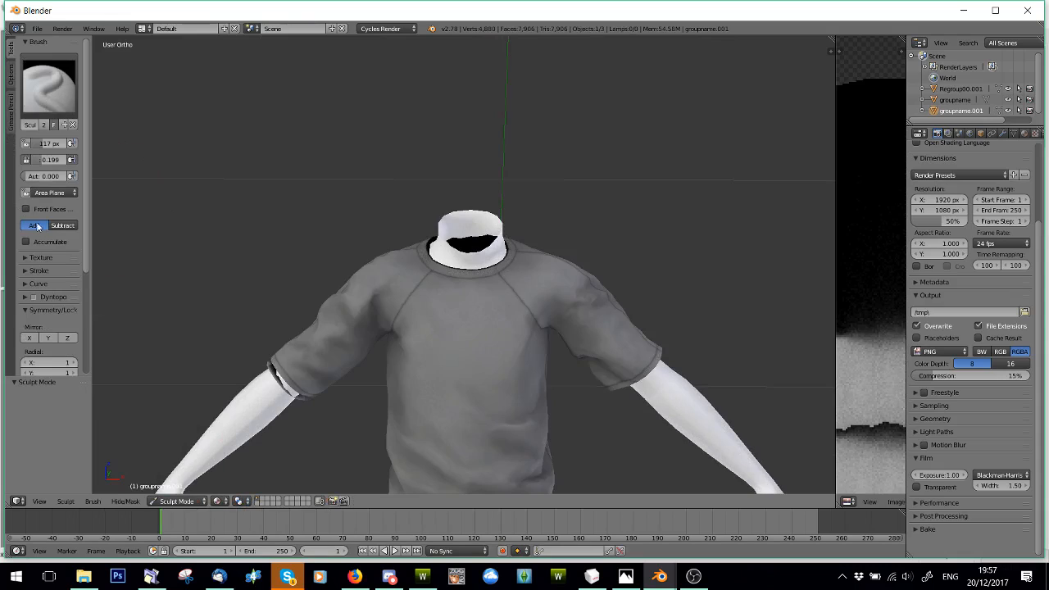
Look over the available sculpt brushes and examine how the shirt's sleeves, neckline and torso sit on the body from the front and side.
left_click(32, 79)
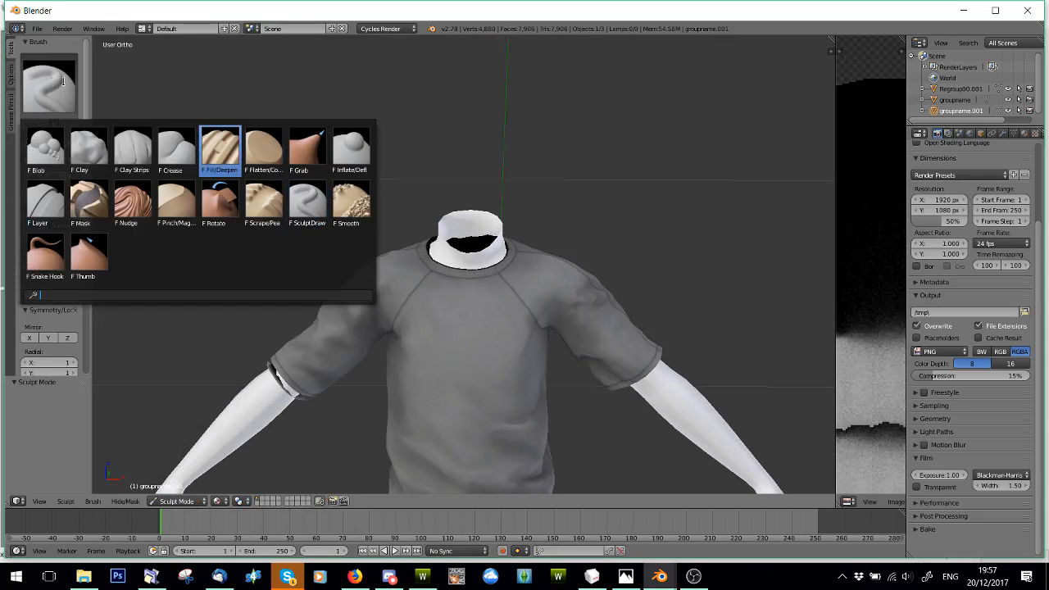
scroll(352, 327, "down", 3)
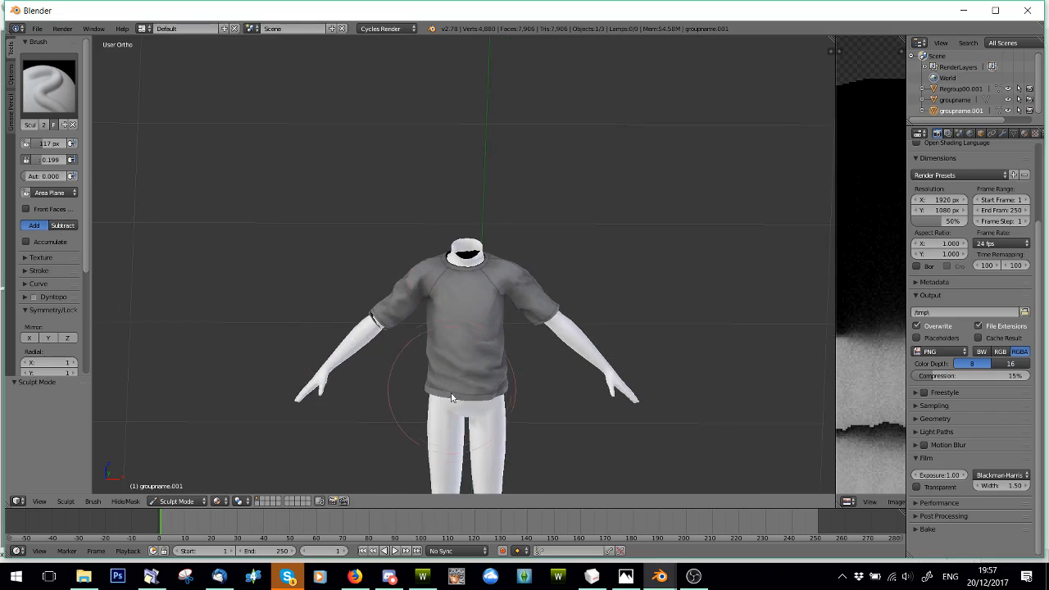
middle_click_drag(475, 395, 463, 367)
scroll(463, 362, "up", 3)
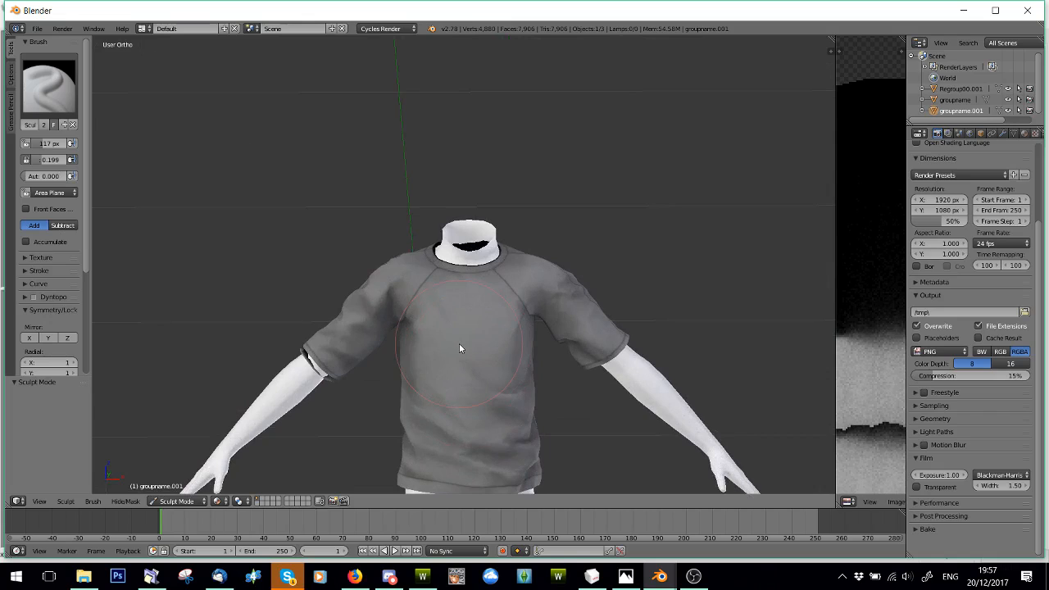
scroll(459, 348, "down", 2)
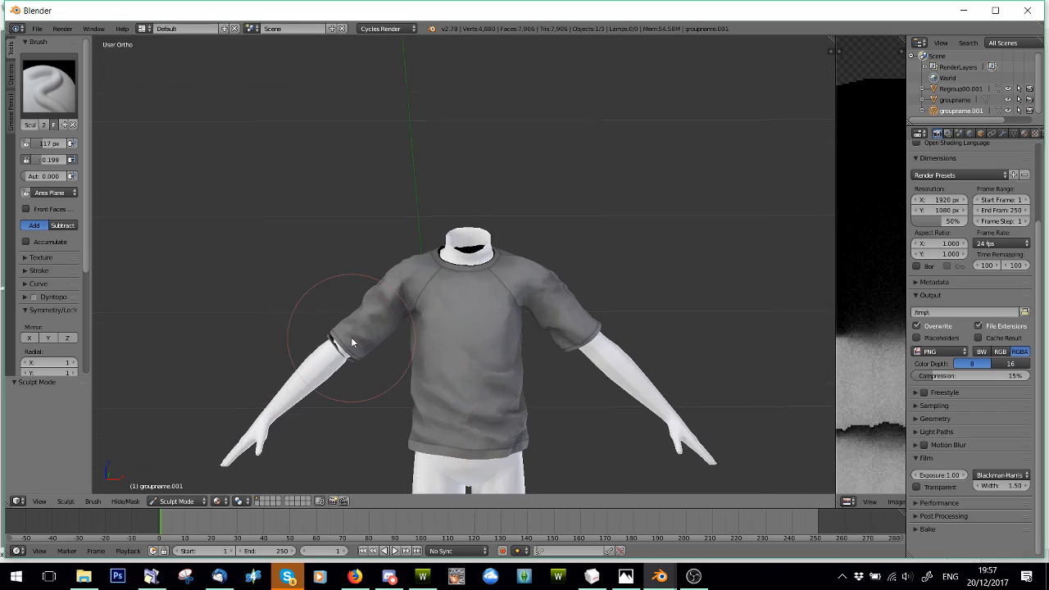
scroll(351, 338, "up", 4)
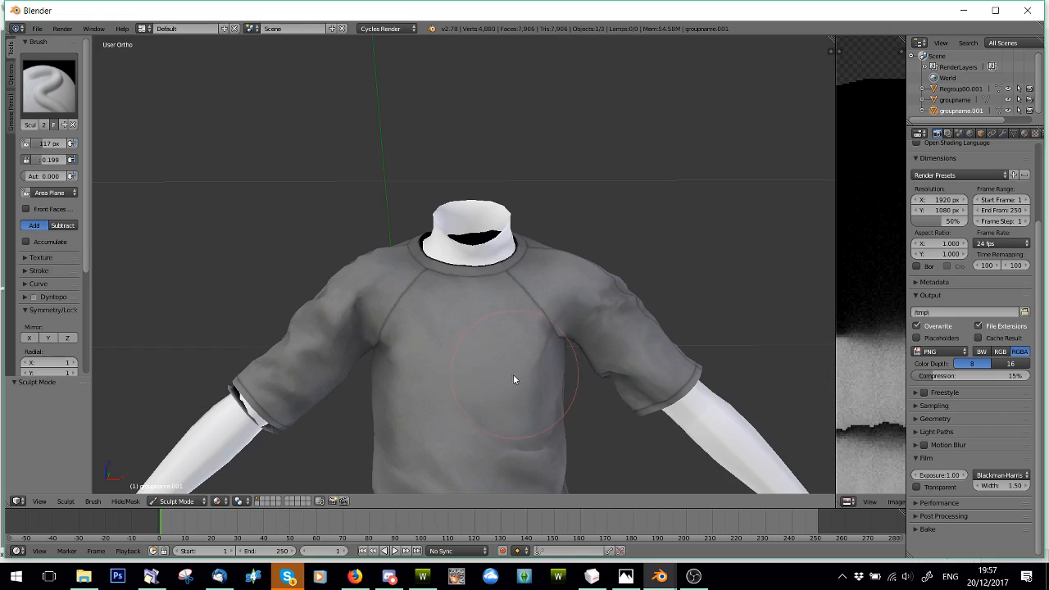
middle_click_drag(512, 377, 440, 381)
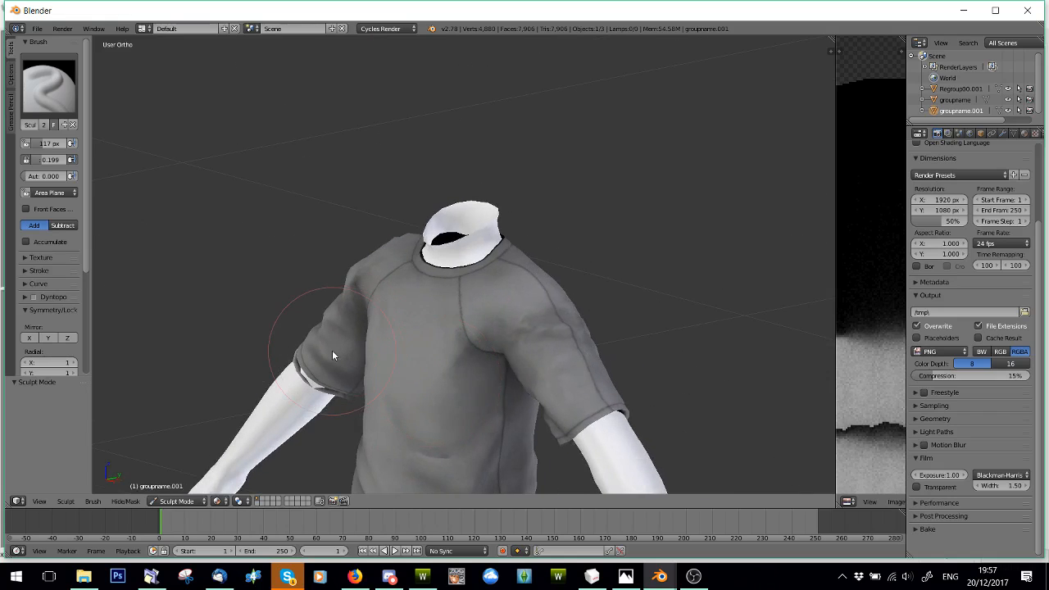
middle_click_drag(332, 350, 441, 385)
scroll(442, 386, "down", 2)
scroll(405, 365, "down", 1)
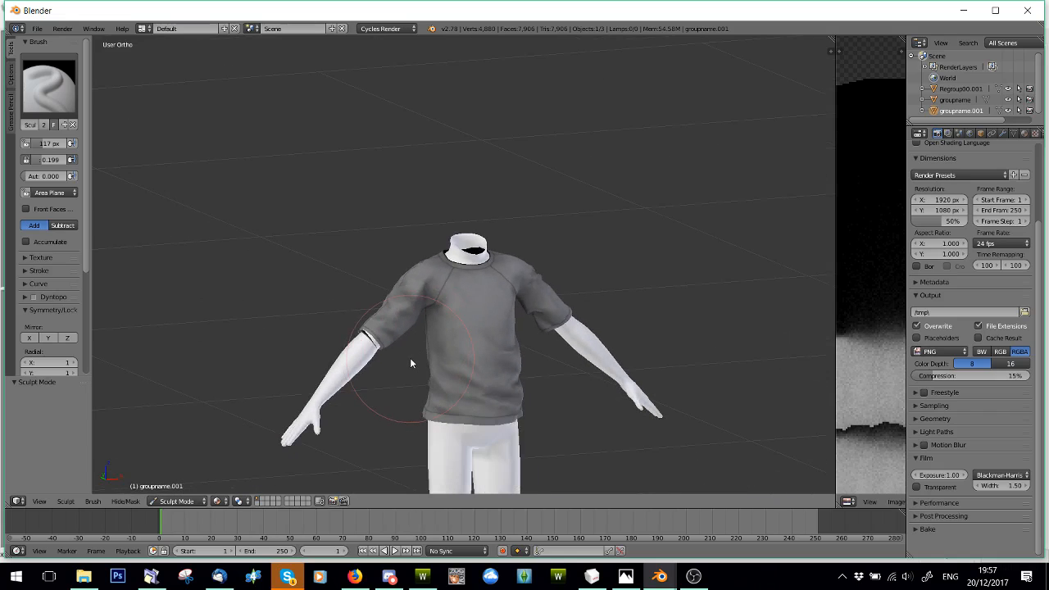
scroll(440, 357, "up", 4)
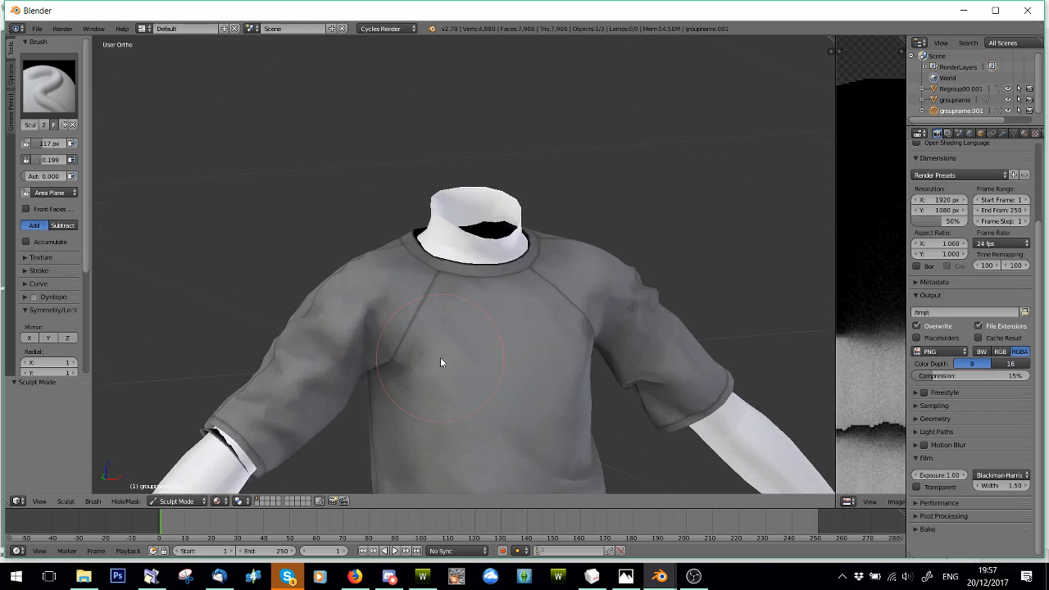
mouse_move(439, 359)
middle_mouse_down()
mouse_move(401, 362)
mouse_move(422, 352)
middle_mouse_up()
scroll(400, 361, "down", 4)
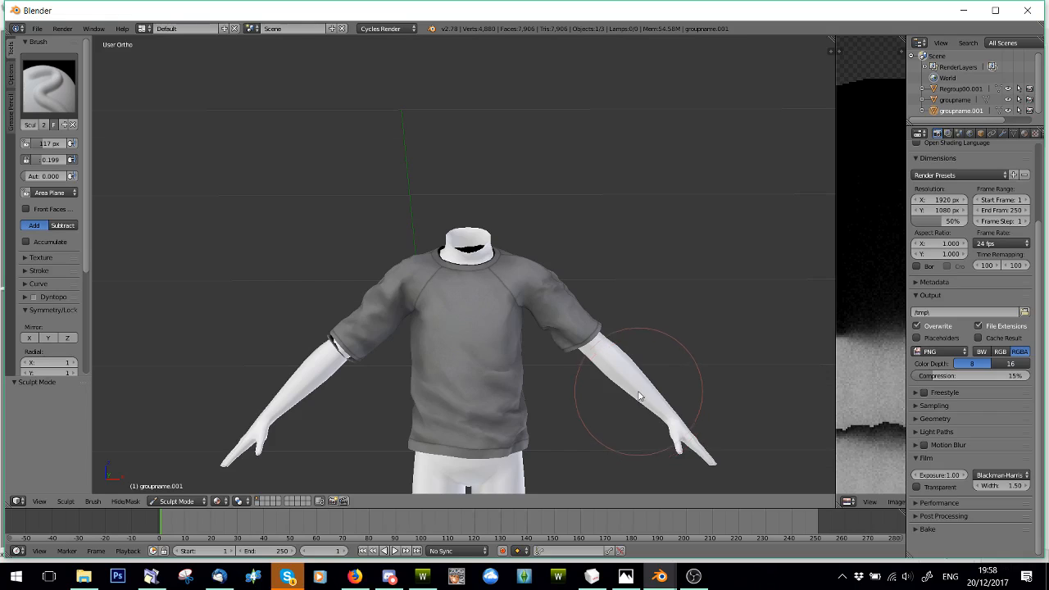
middle_click_drag(651, 408, 615, 434)
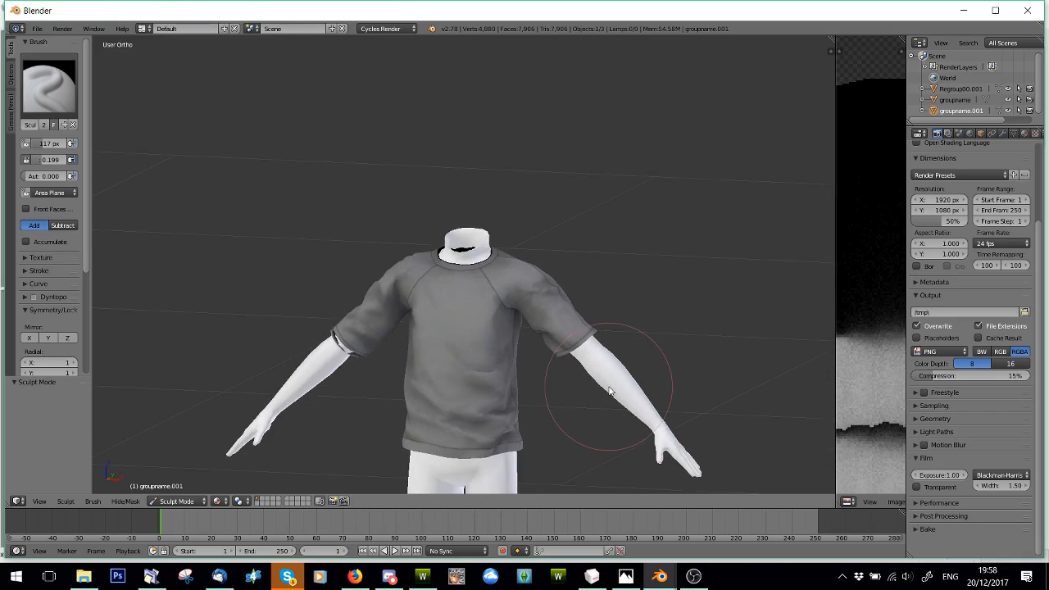
Sculpt a short stroke with the Draw brush in Add mode over the spot where the arm pokes through the back of the sleeve.
middle_click_drag(590, 391, 522, 349)
scroll(398, 316, "up", 2)
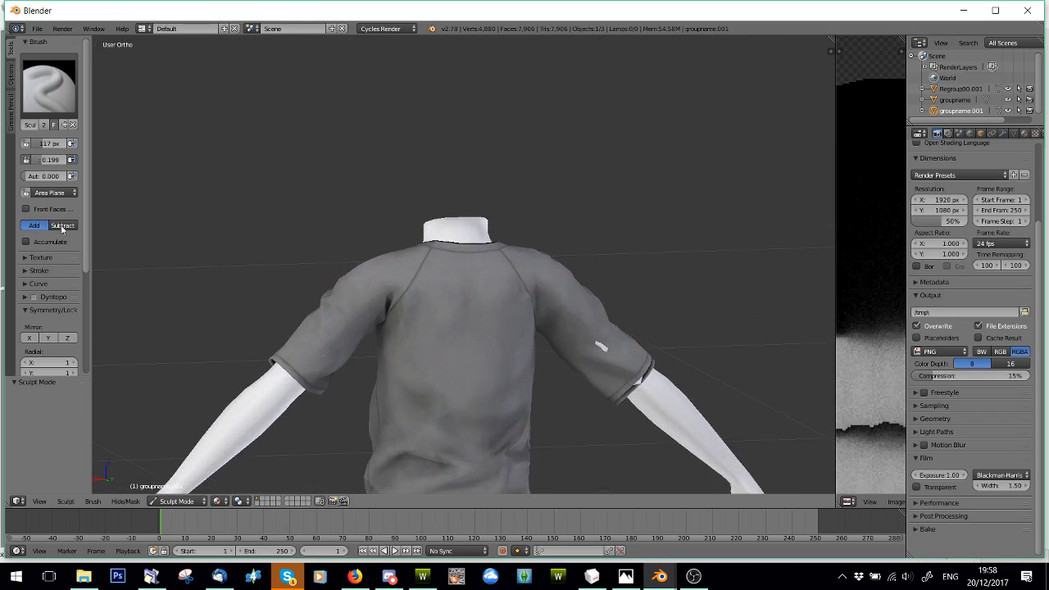
left_click_drag(608, 355, 612, 351)
scroll(410, 419, "down", 3)
middle_click_drag(345, 343, 519, 382)
left_click(693, 576)
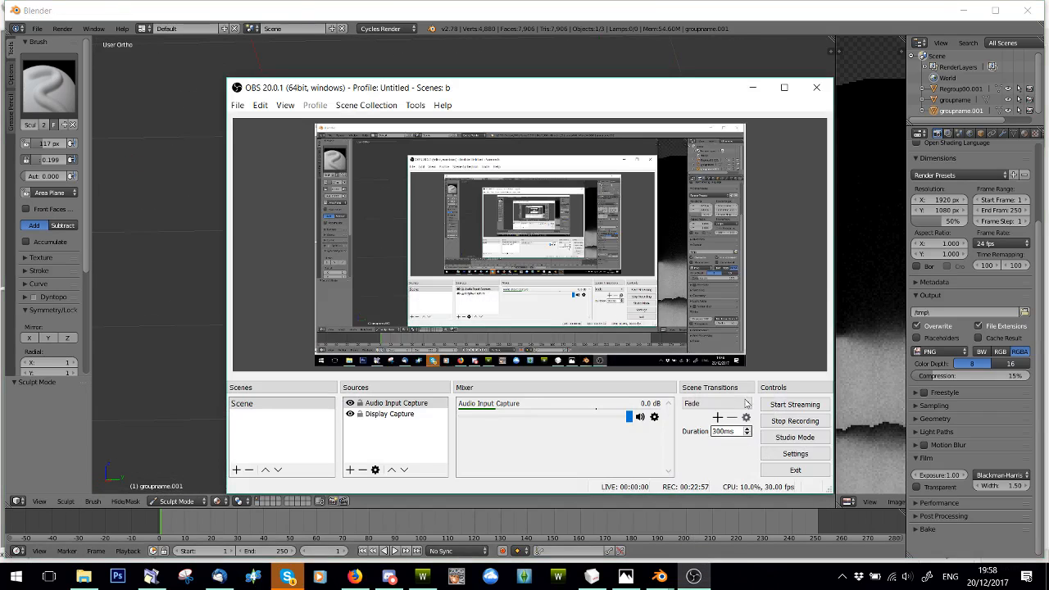